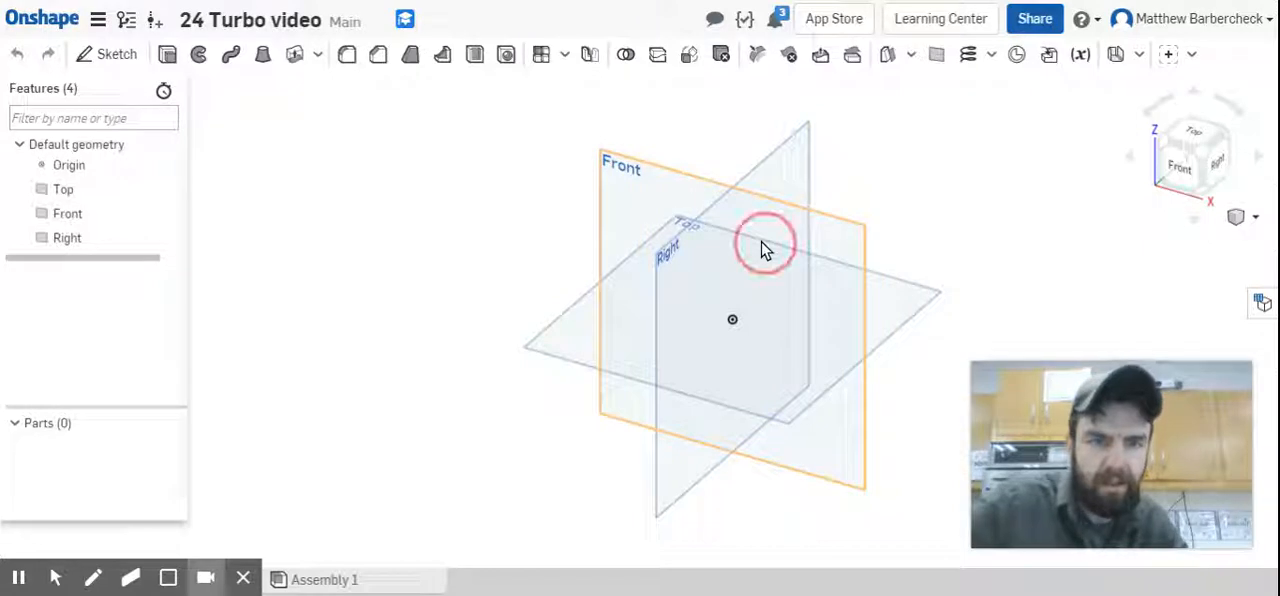
Start a sketch on the Front plane and draw a circle about 4.8 in in diameter centred on the origin.
click(1181, 168)
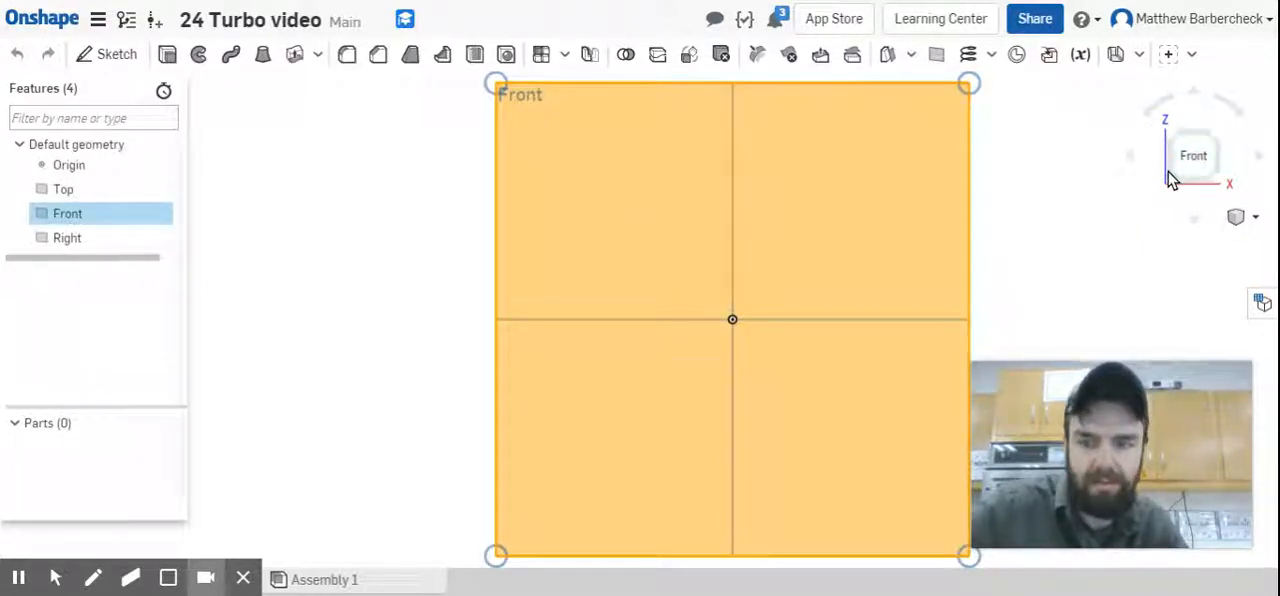
key(s)
key(s)
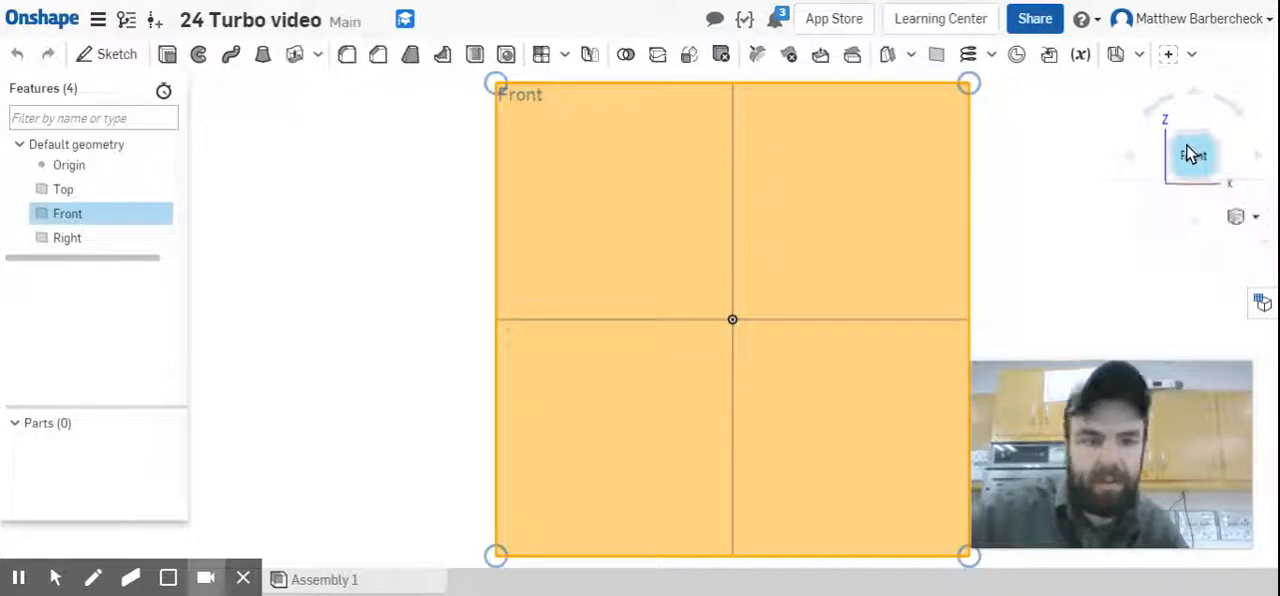
key(shift+s)
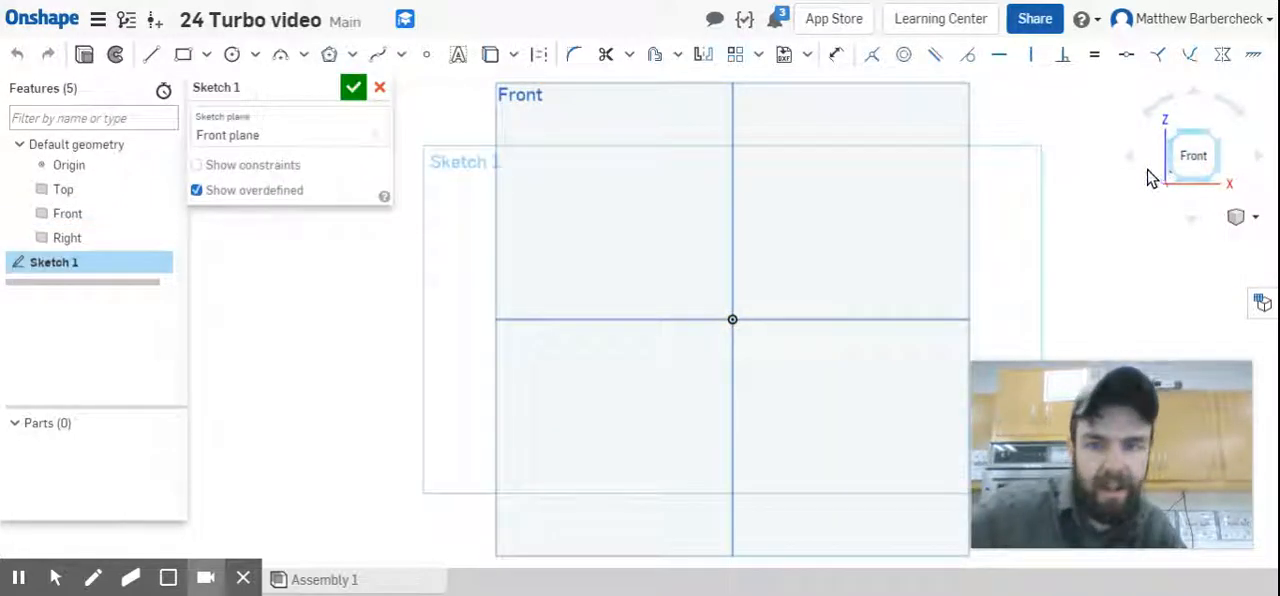
key(c)
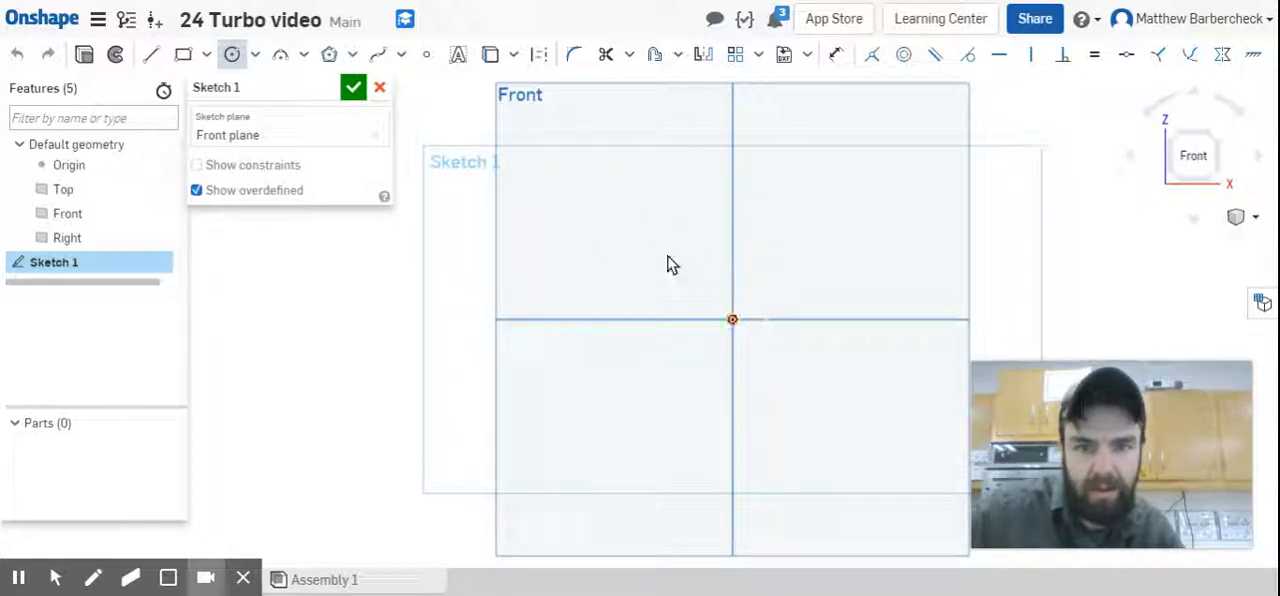
click(735, 318)
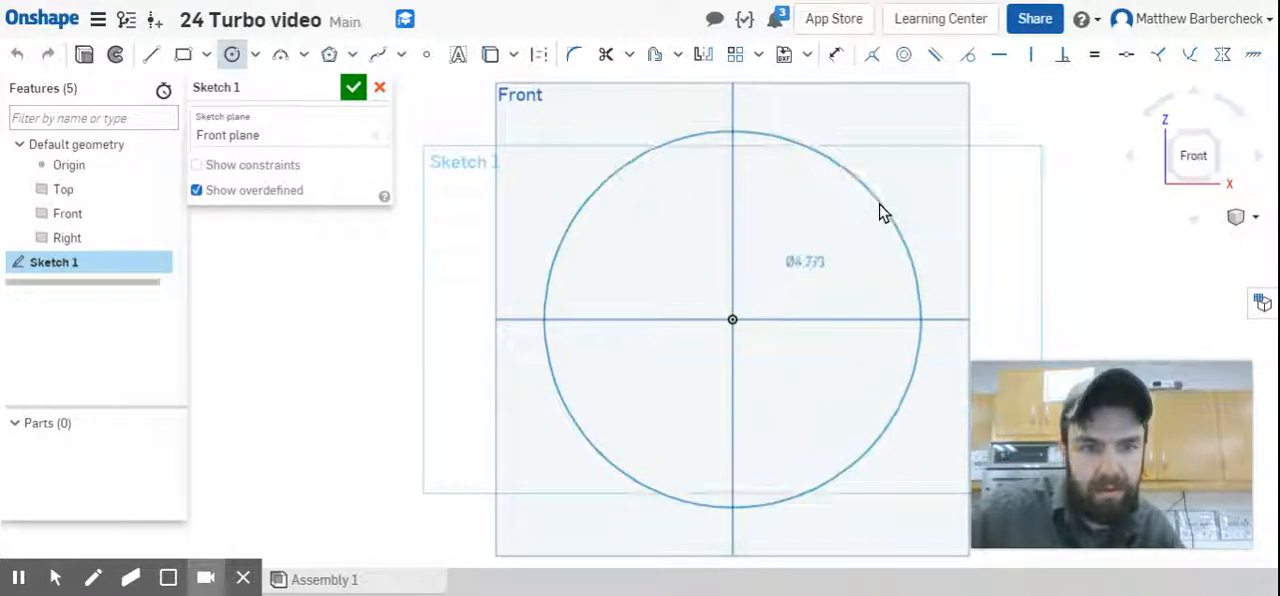
click(880, 209)
Dimension the circle's diameter to 3 in.
key(d)
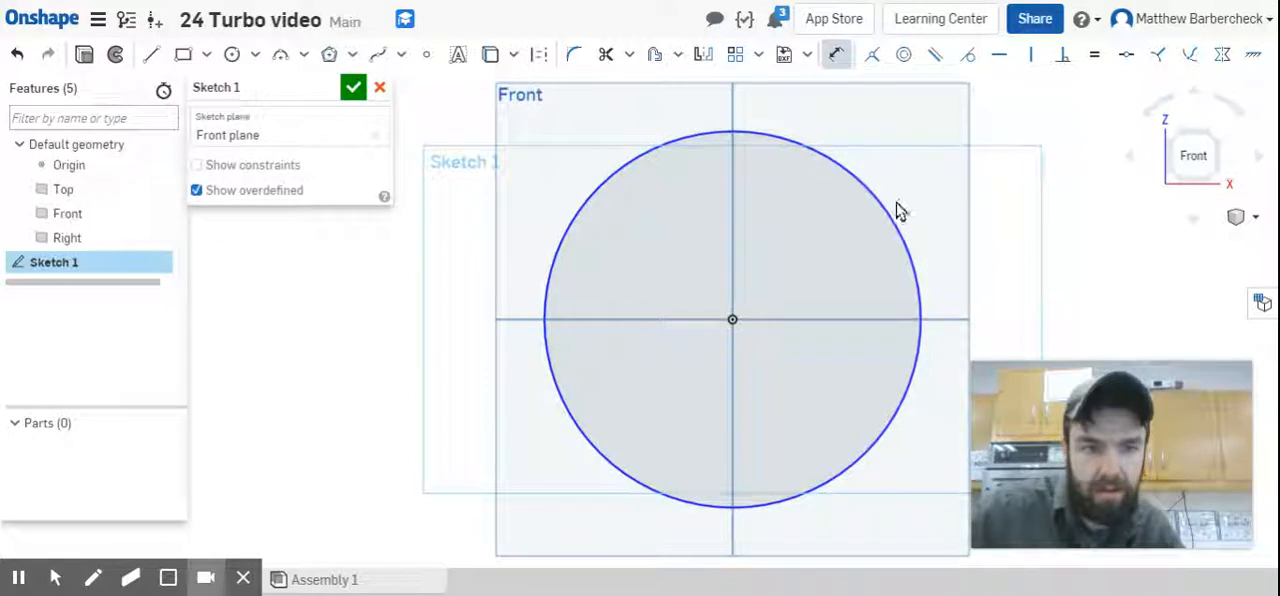
click(894, 218)
click(997, 207)
text(3)
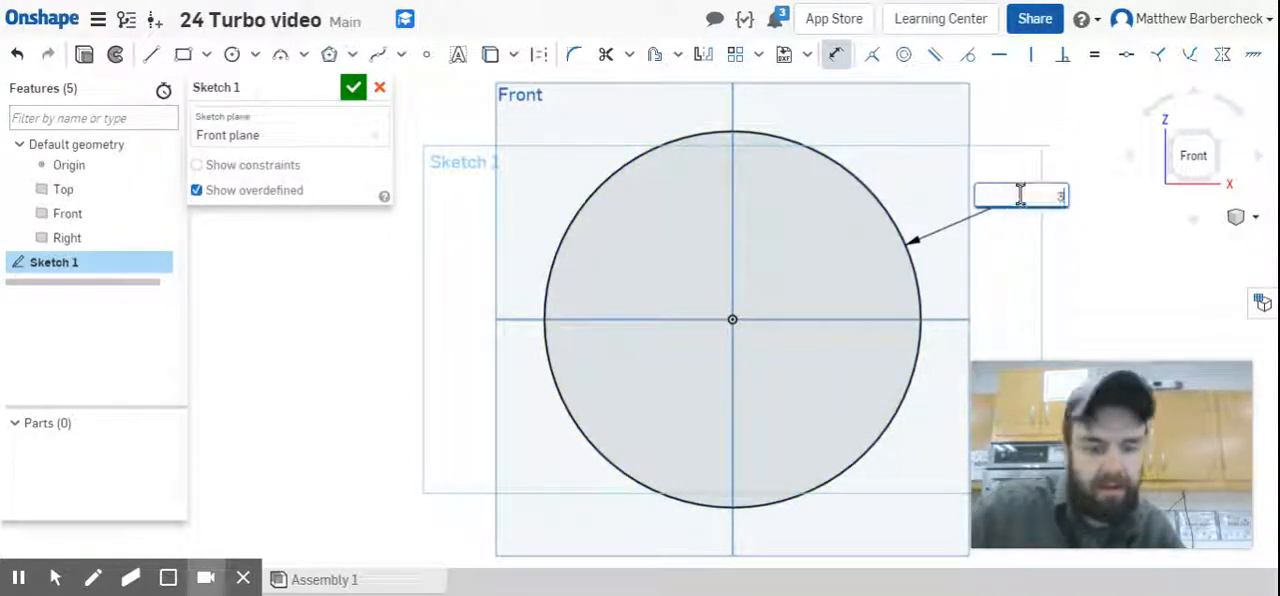
key(Return)
Name the sketch "Base Sketch D3" and finish it.
click(325, 93)
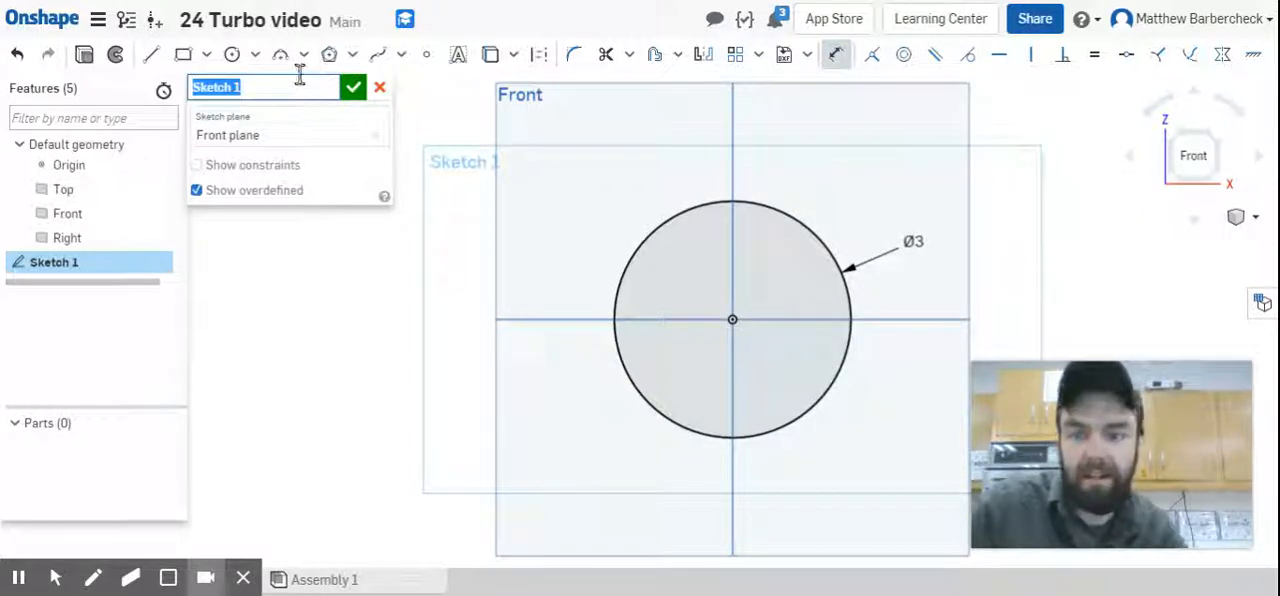
text(Basse)
key(BackSpace)
key(BackSpace)
text(e Sketch)
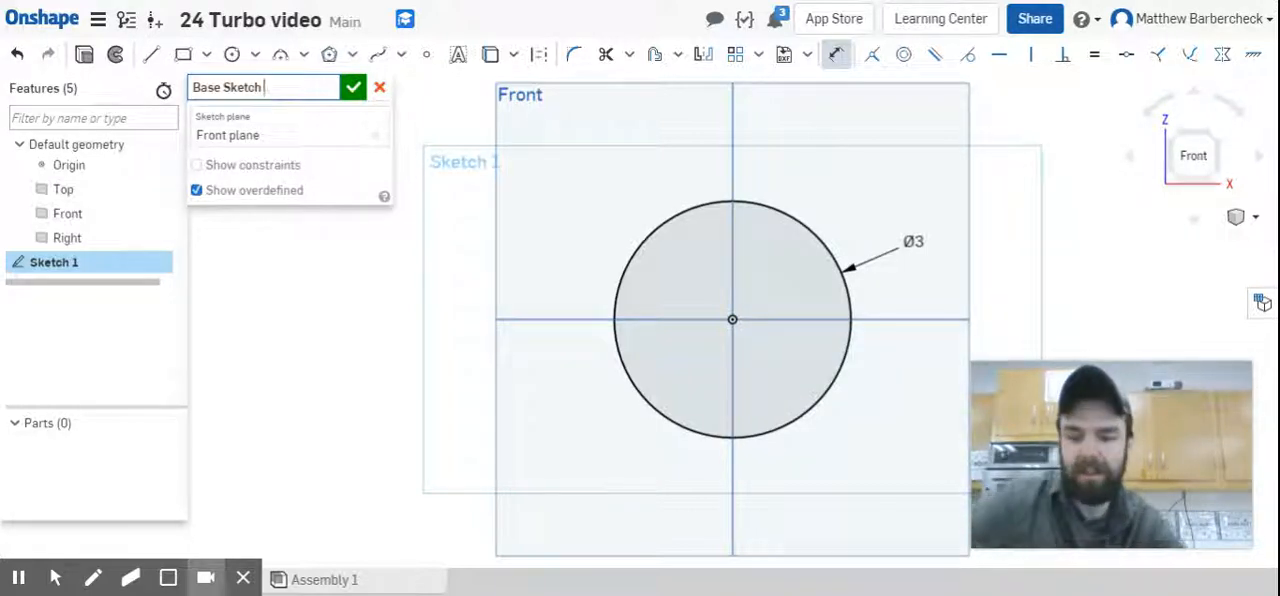
text(D3)
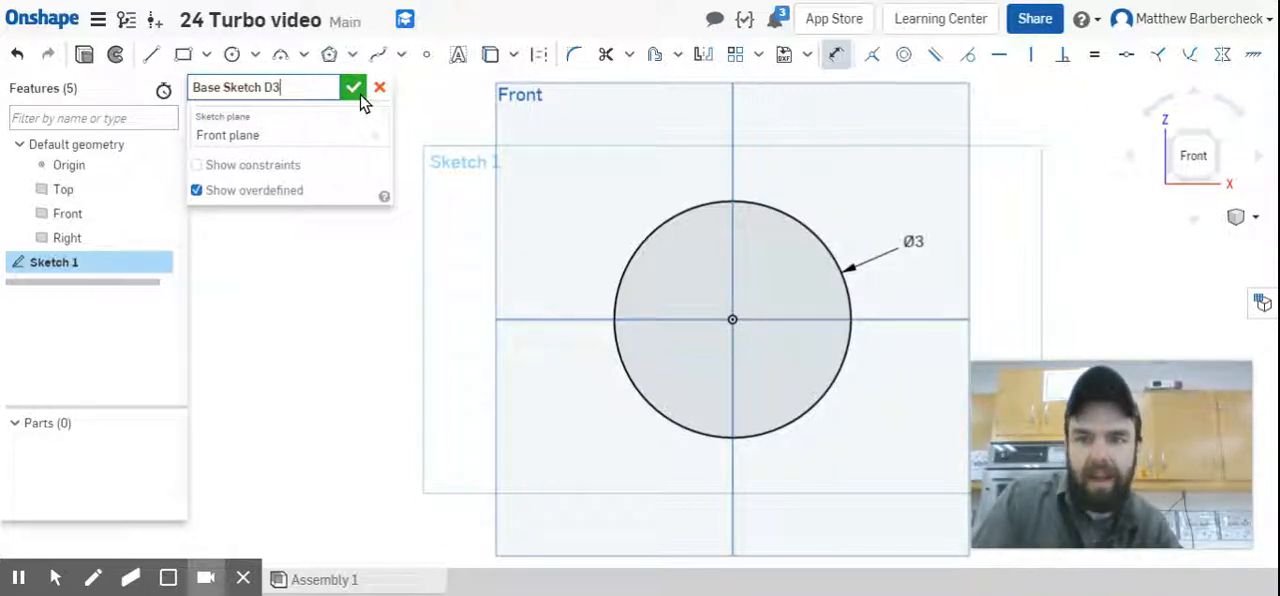
click(356, 90)
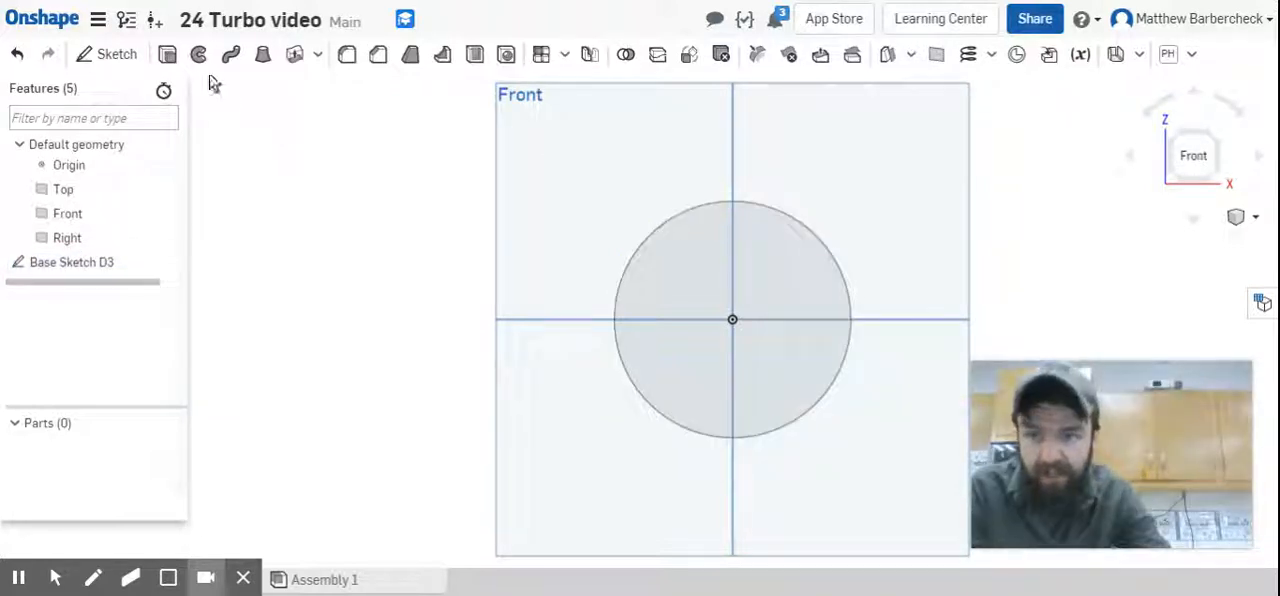
Extrude Base Sketch D3 as a new solid with a blind depth of 0.08 in.
click(168, 54)
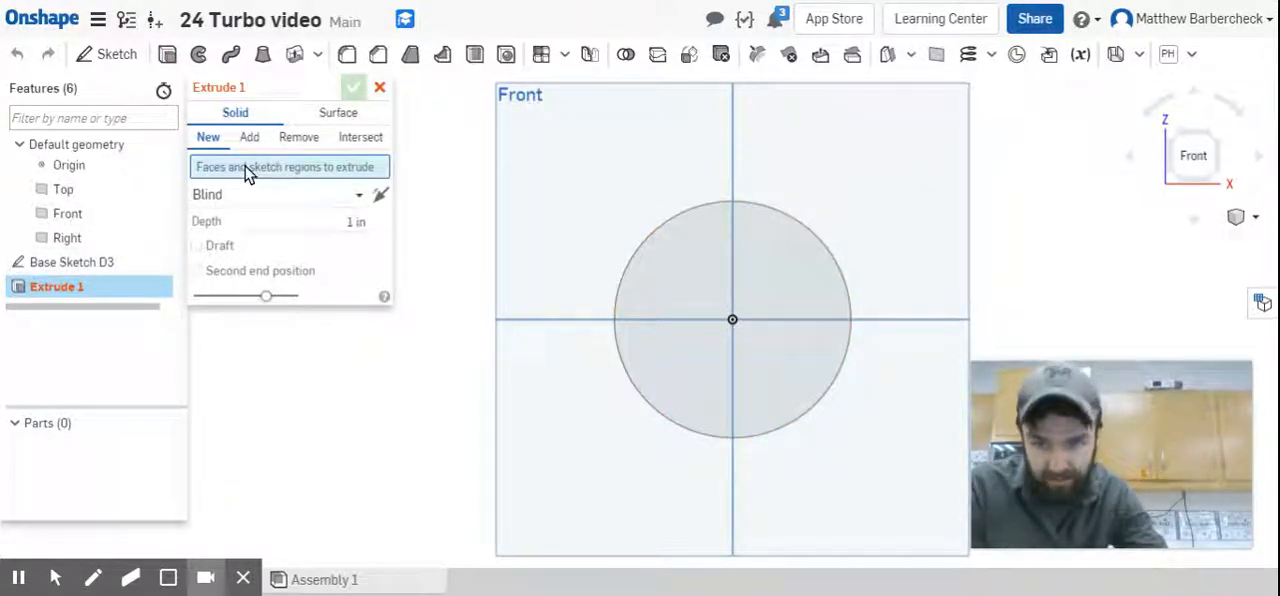
click(100, 263)
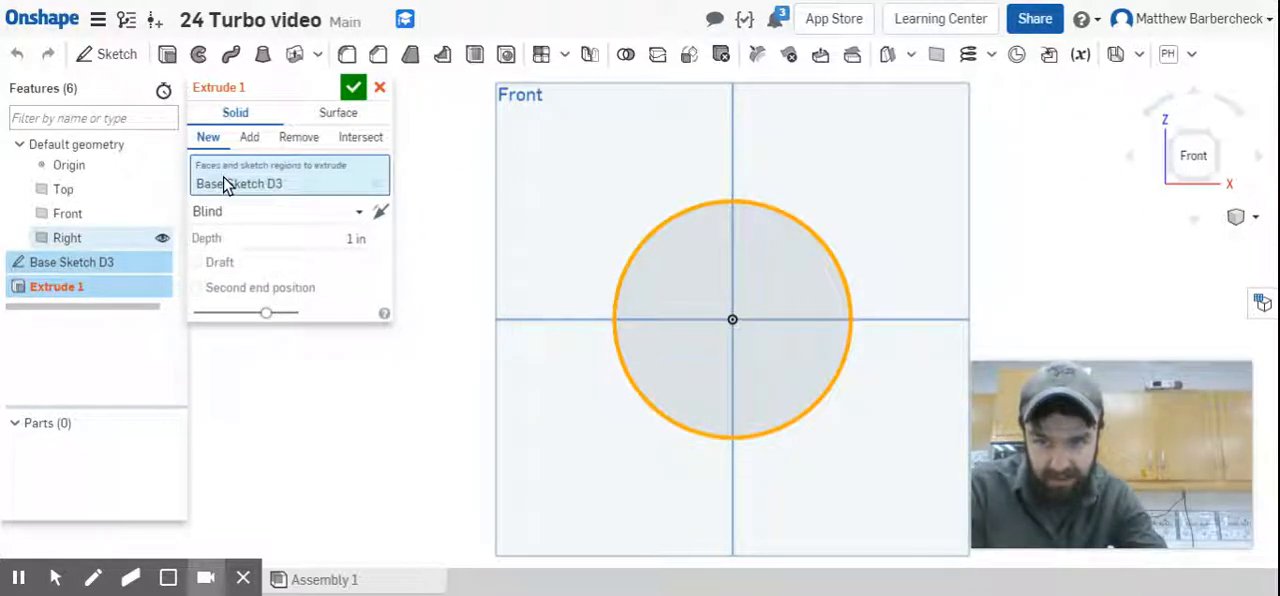
click(347, 237)
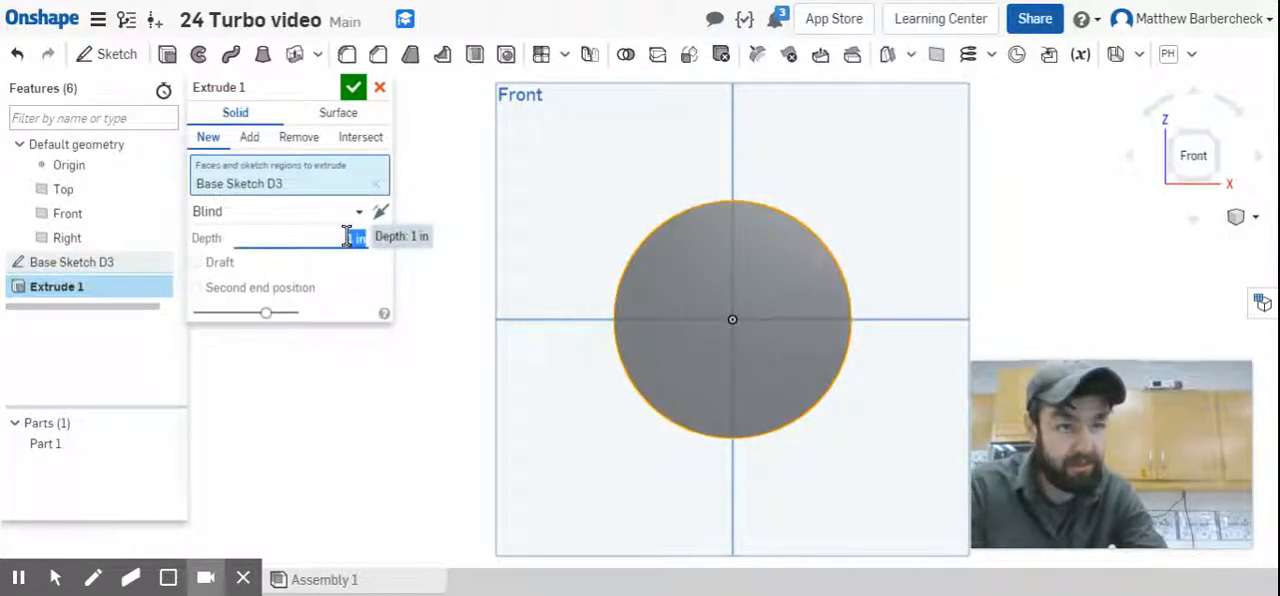
text(.25)
key(Return)
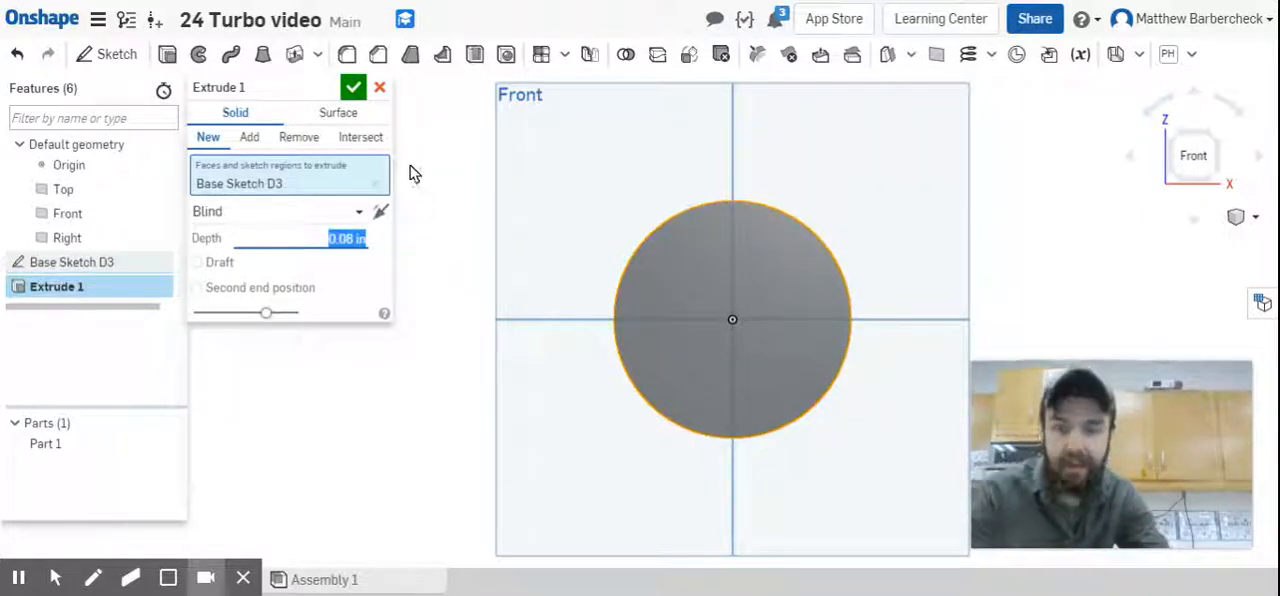
Name the extrusion "base extrude .08" and accept it.
click(317, 87)
text(b)
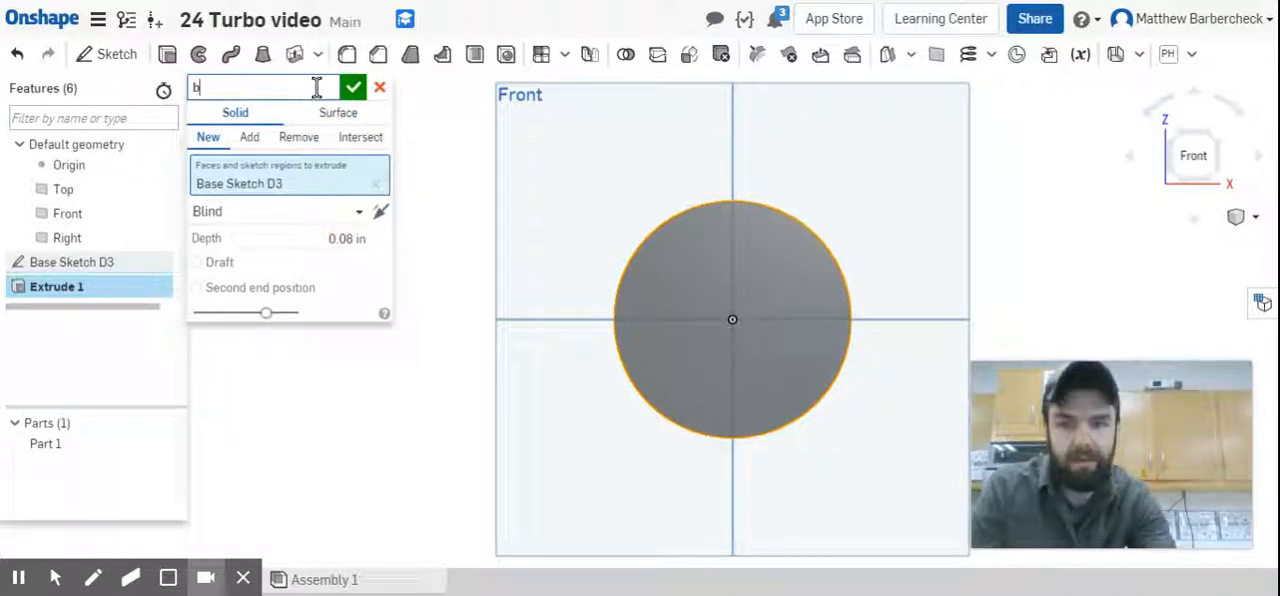
text(ase extrude )
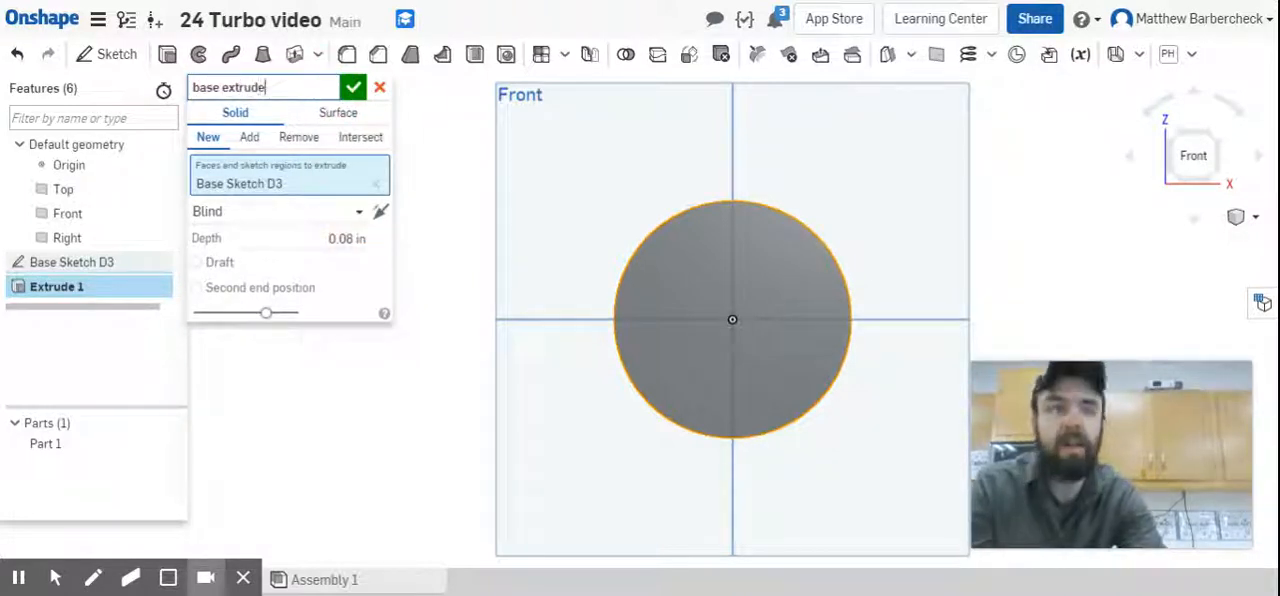
text(.08)
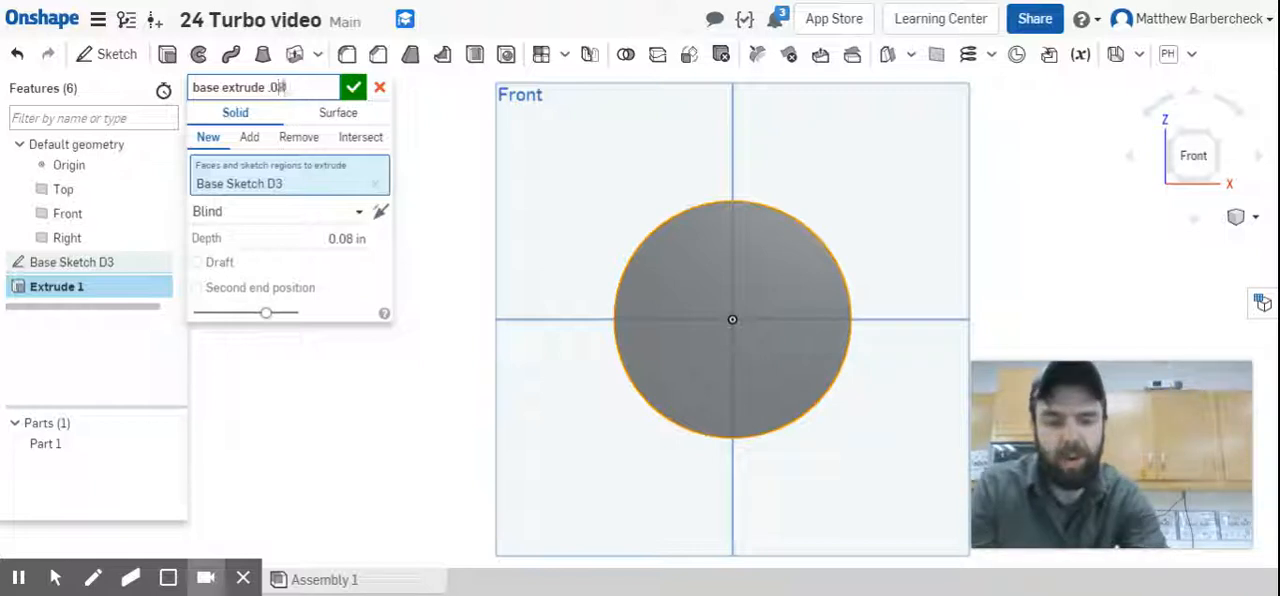
click(352, 89)
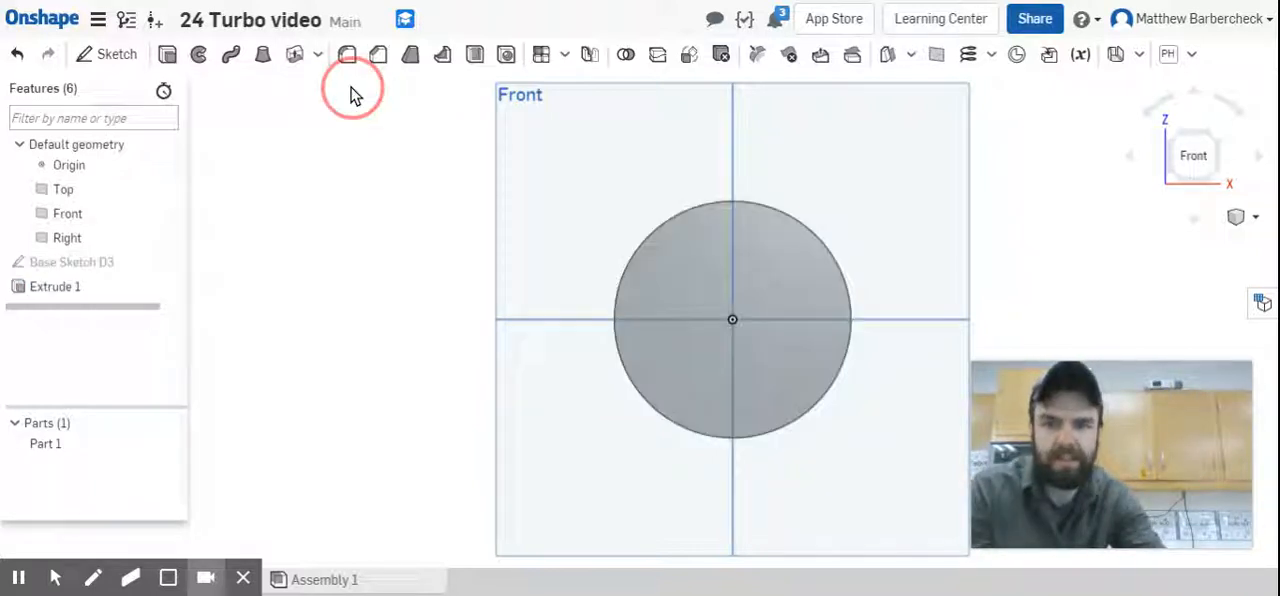
Start a sketch on the disc's front face and draw a circle about 1.3 in in diameter centred on the origin.
right_drag(632, 213, 606, 222)
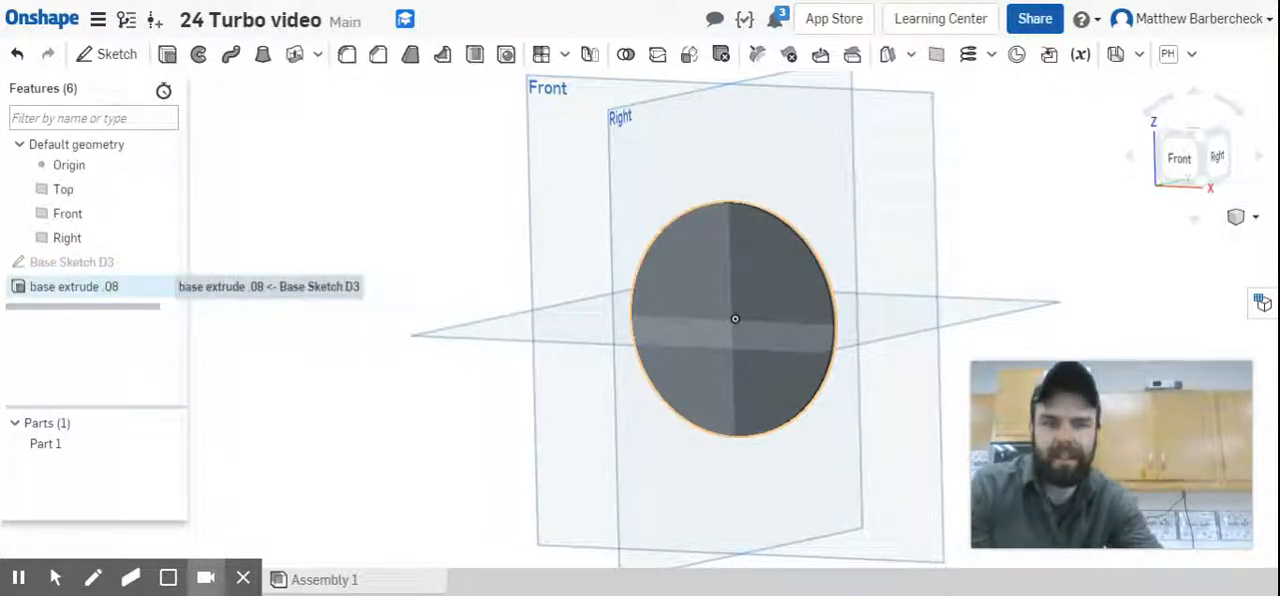
click(731, 259)
click(1178, 157)
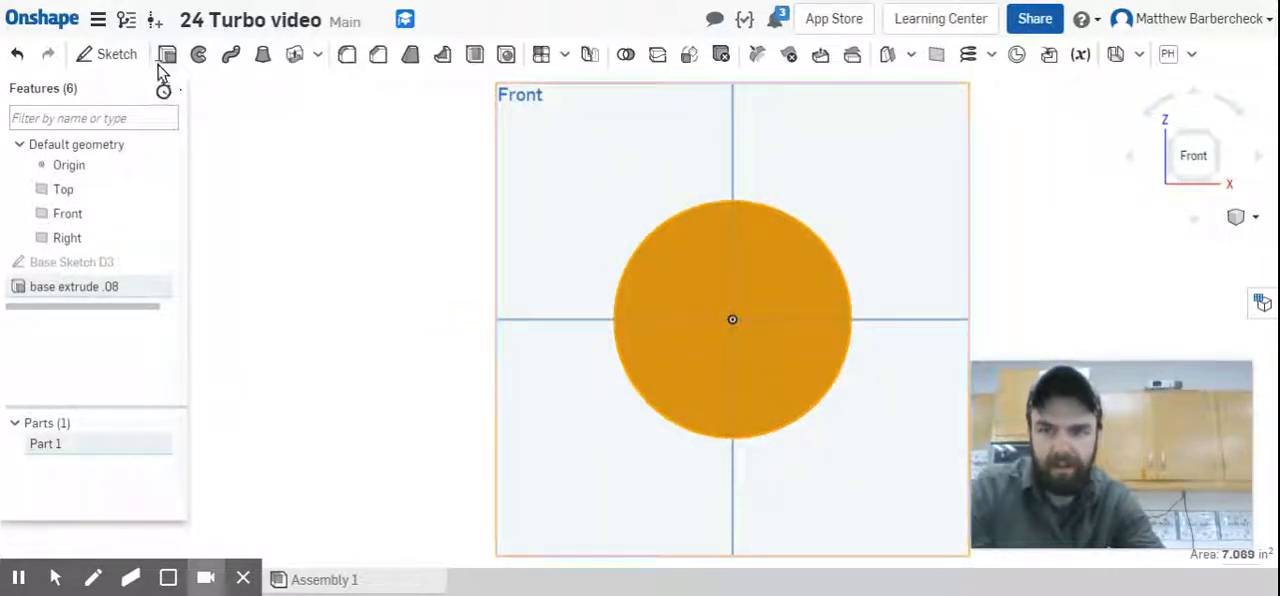
click(124, 56)
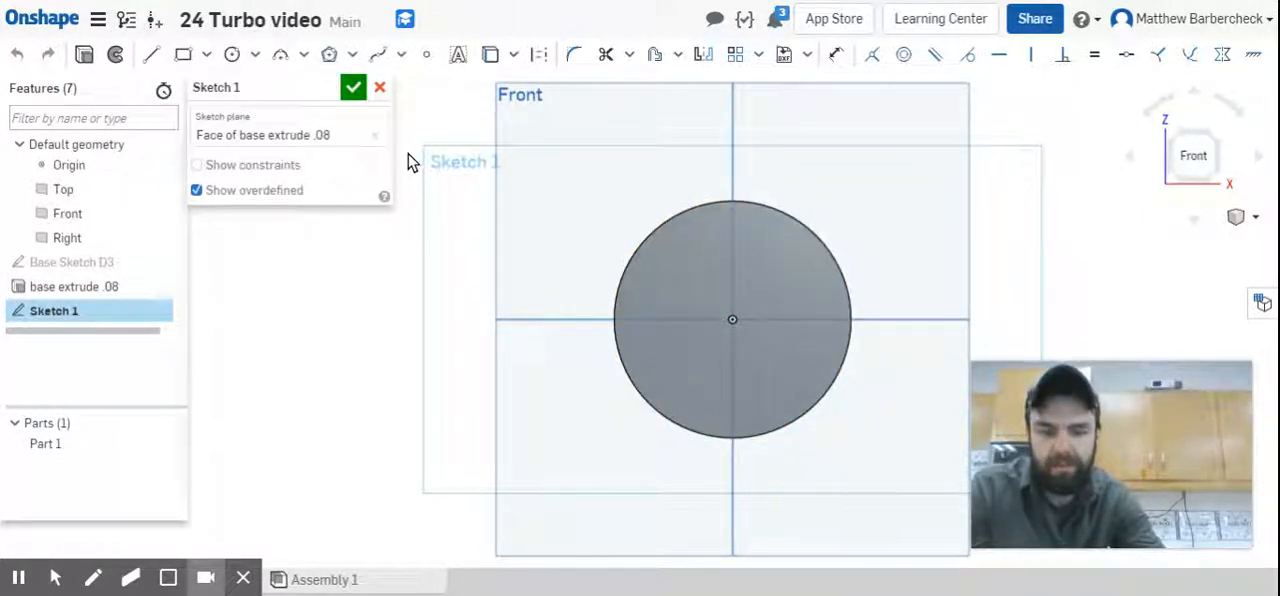
click(232, 54)
click(732, 318)
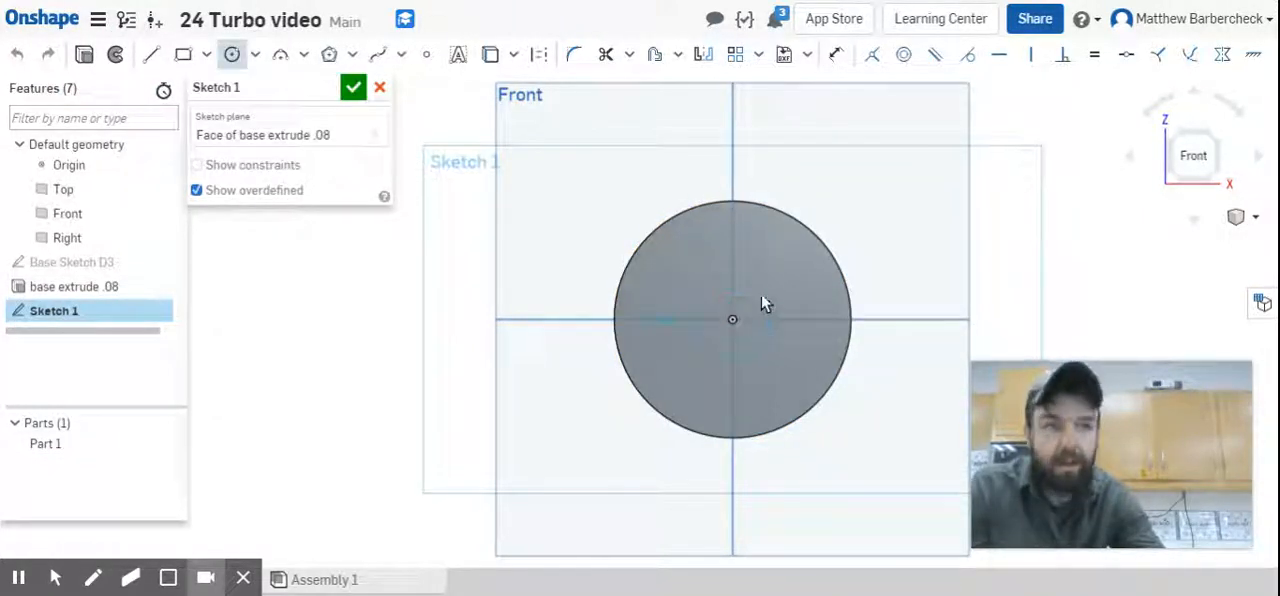
click(778, 299)
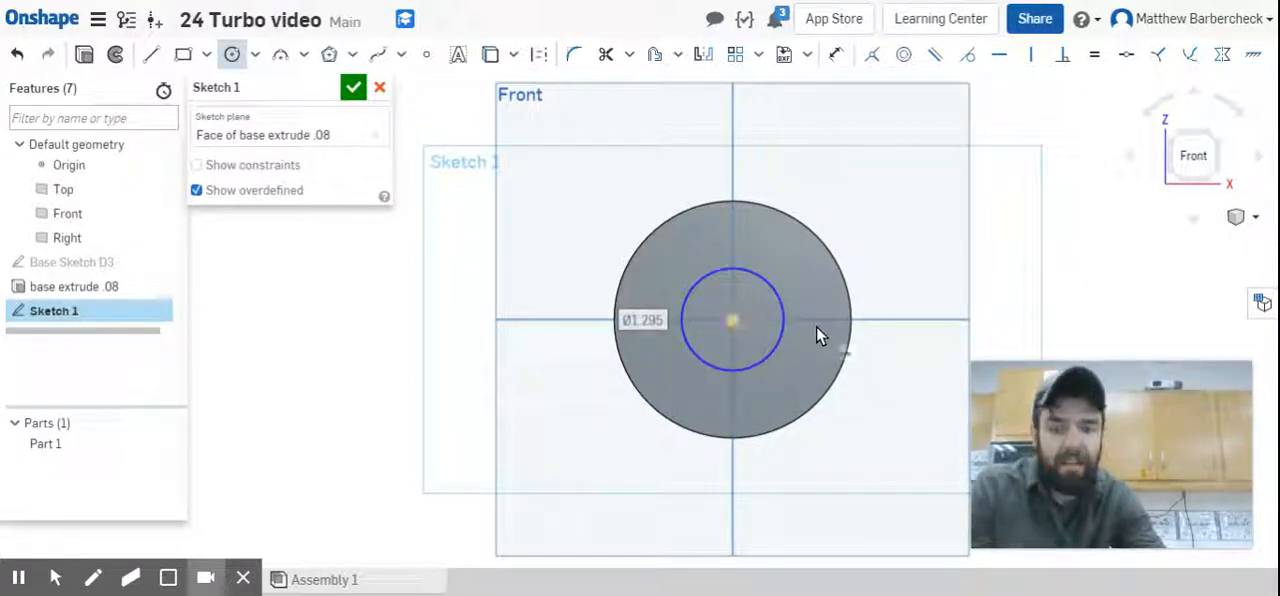
Dimension the inner circle's diameter to 0.6 in.
key(u)
click(778, 297)
click(907, 252)
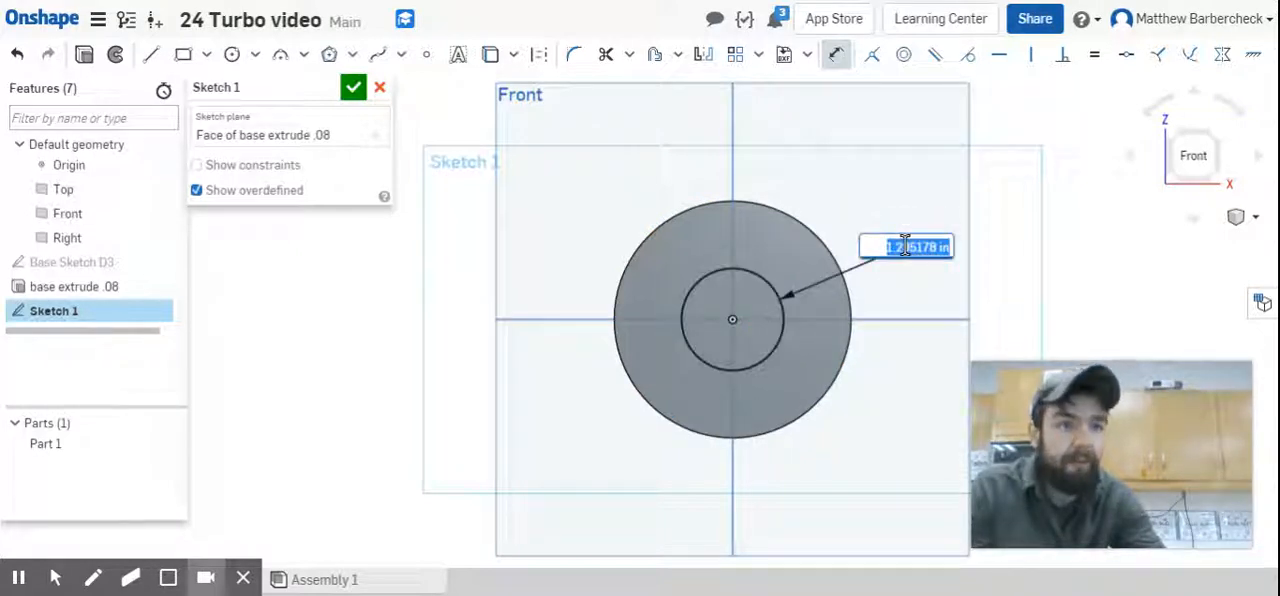
key(BackSpace)
text(.6)
key(Return)
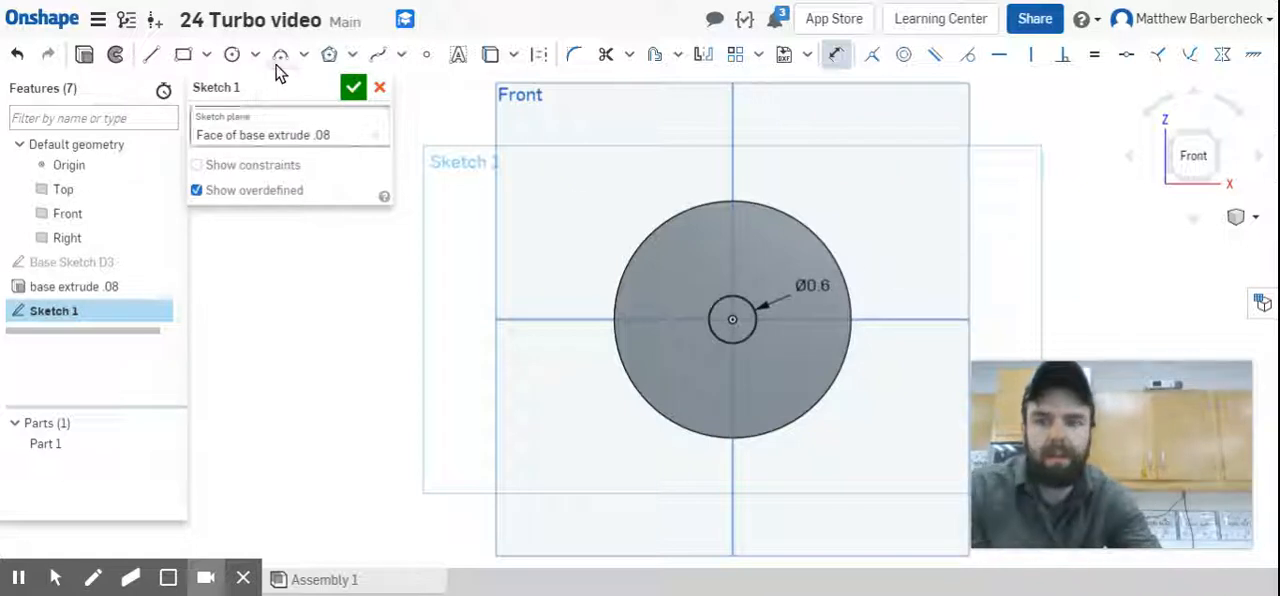
Name the inner circle's sketch "Shaft sketch D.6".
click(323, 85)
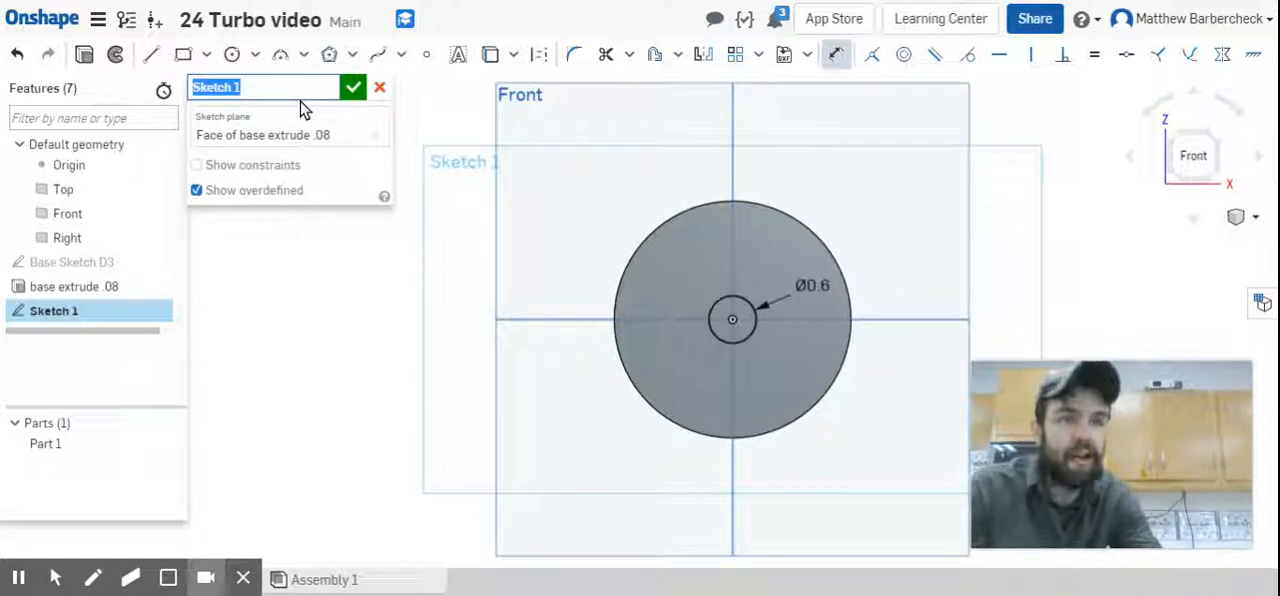
text(Shaft)
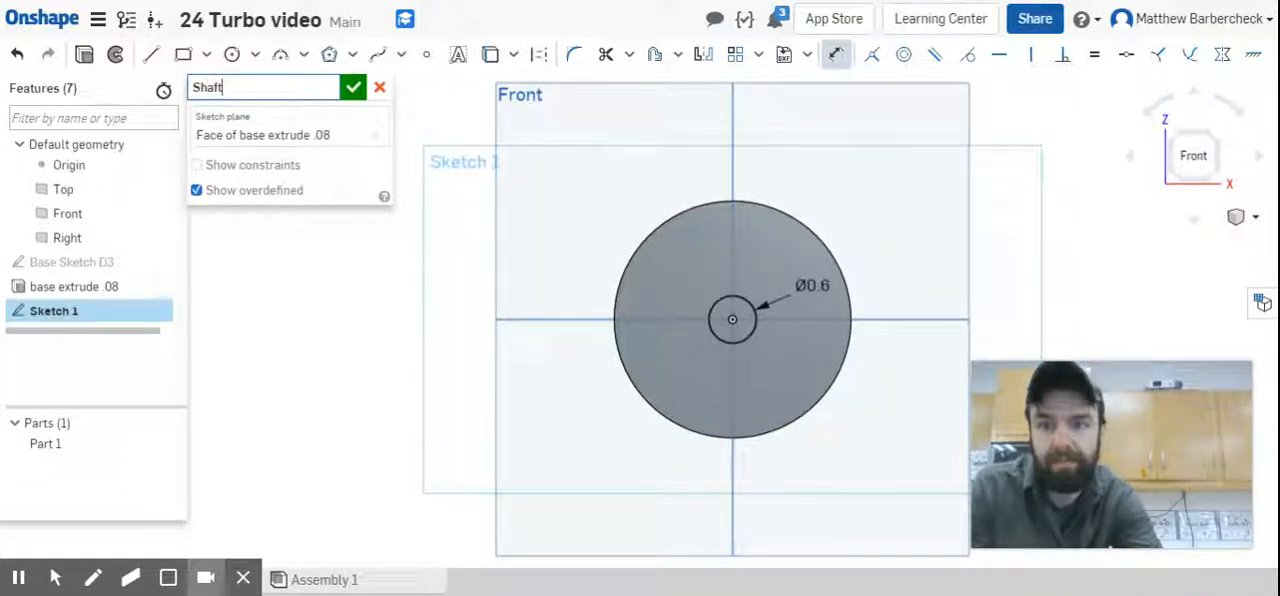
text( skect)
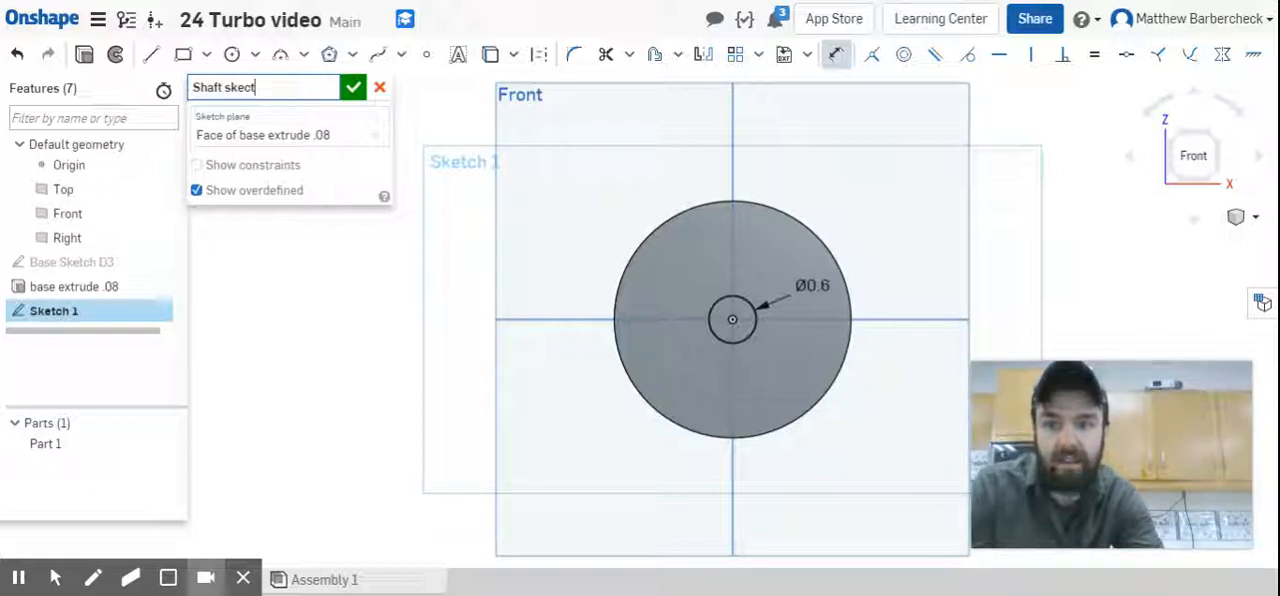
key(BackSpace)
key(BackSpace)
text(tch D)
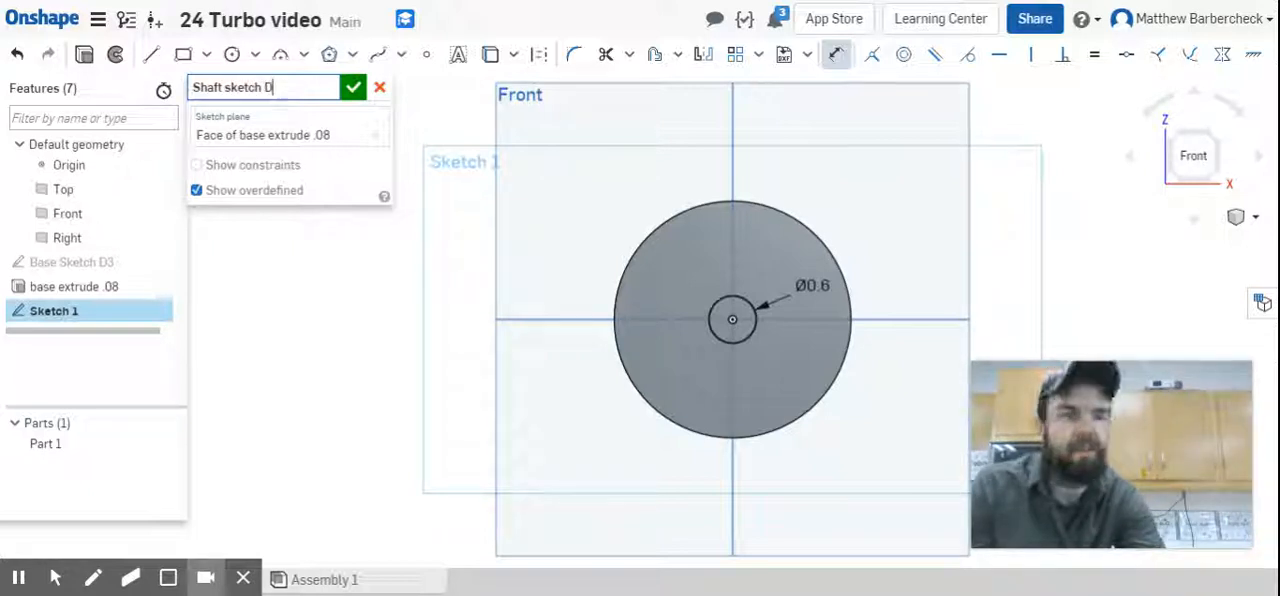
text(.6)
key(Return)
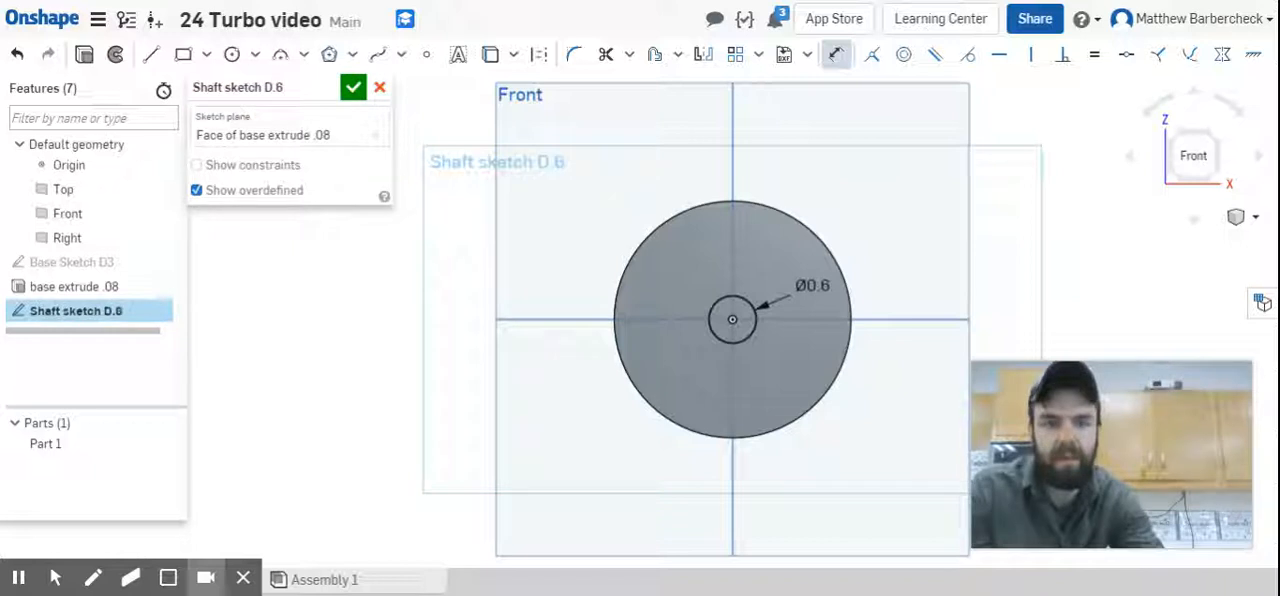
Extrude the shaft sketch 1.5 in outward from the disc as an added solid.
click(84, 54)
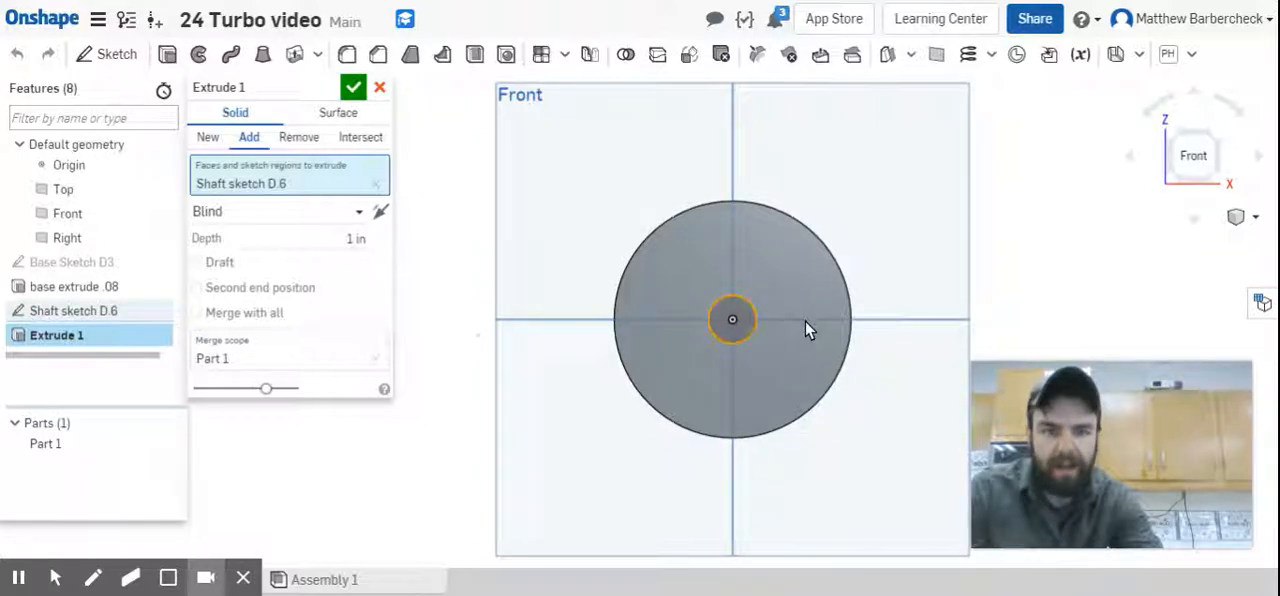
right_drag(806, 328, 790, 337)
click(358, 237)
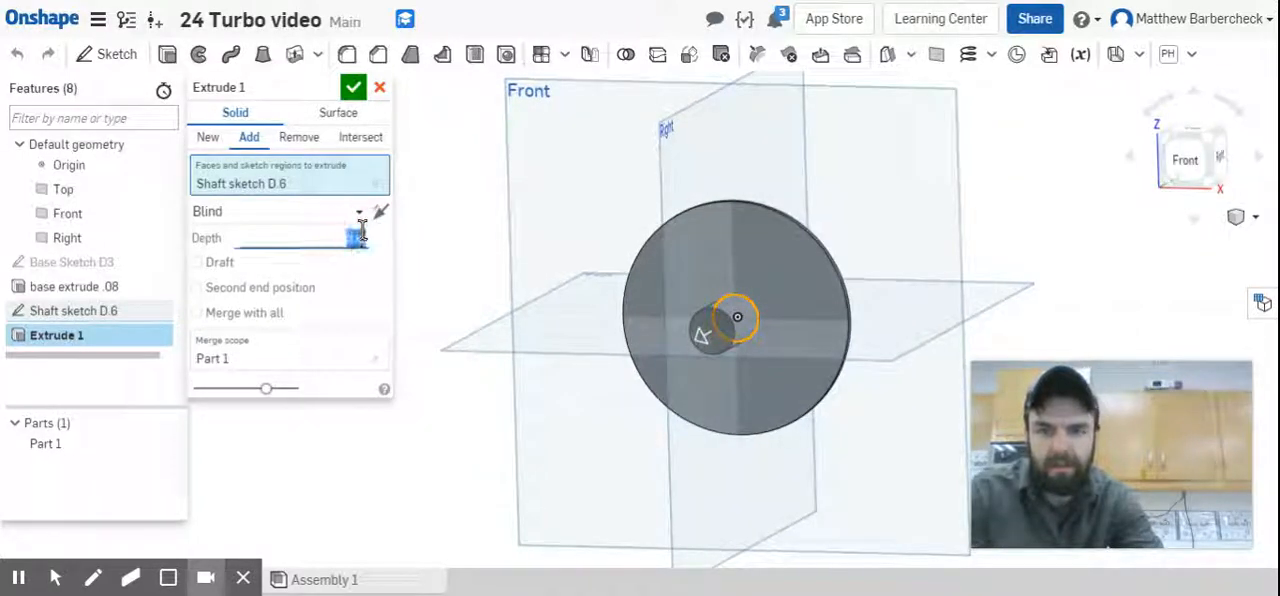
text(1.5)
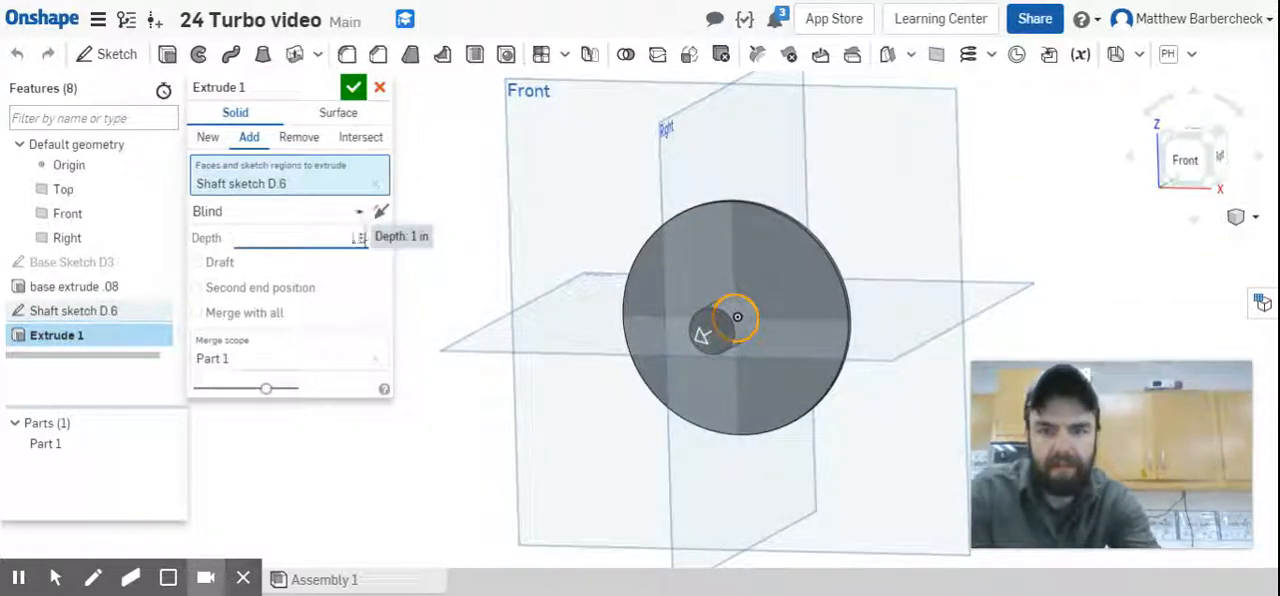
click(297, 104)
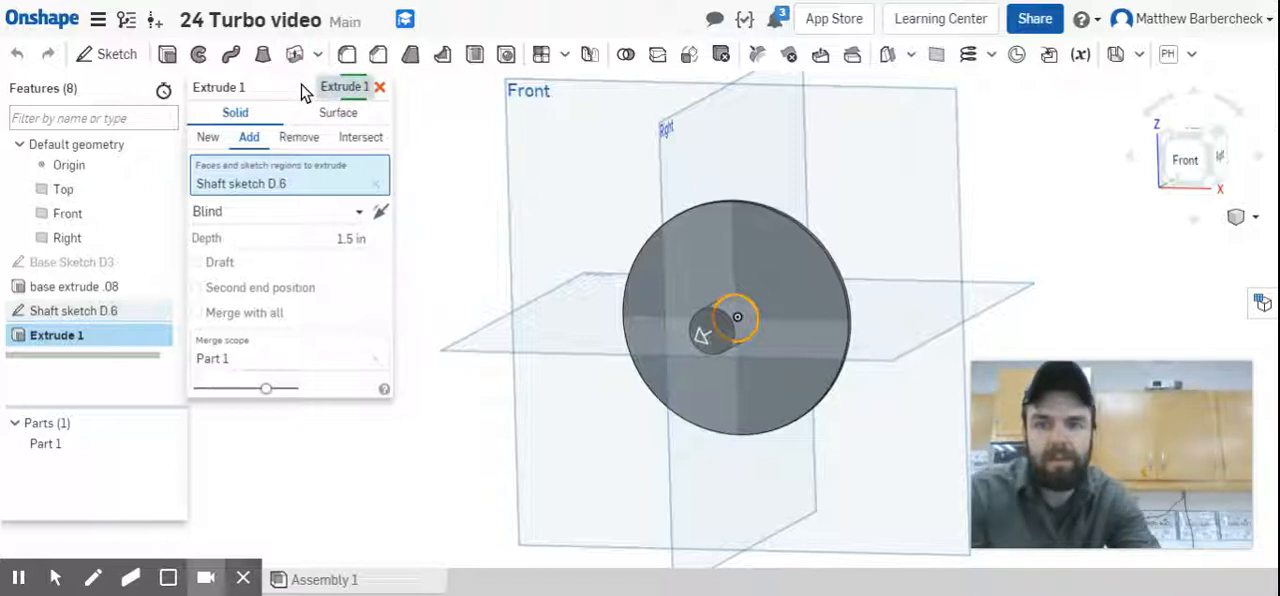
Name the shaft's extrusion "Shaft Extrude 1.5" and accept it.
click(326, 88)
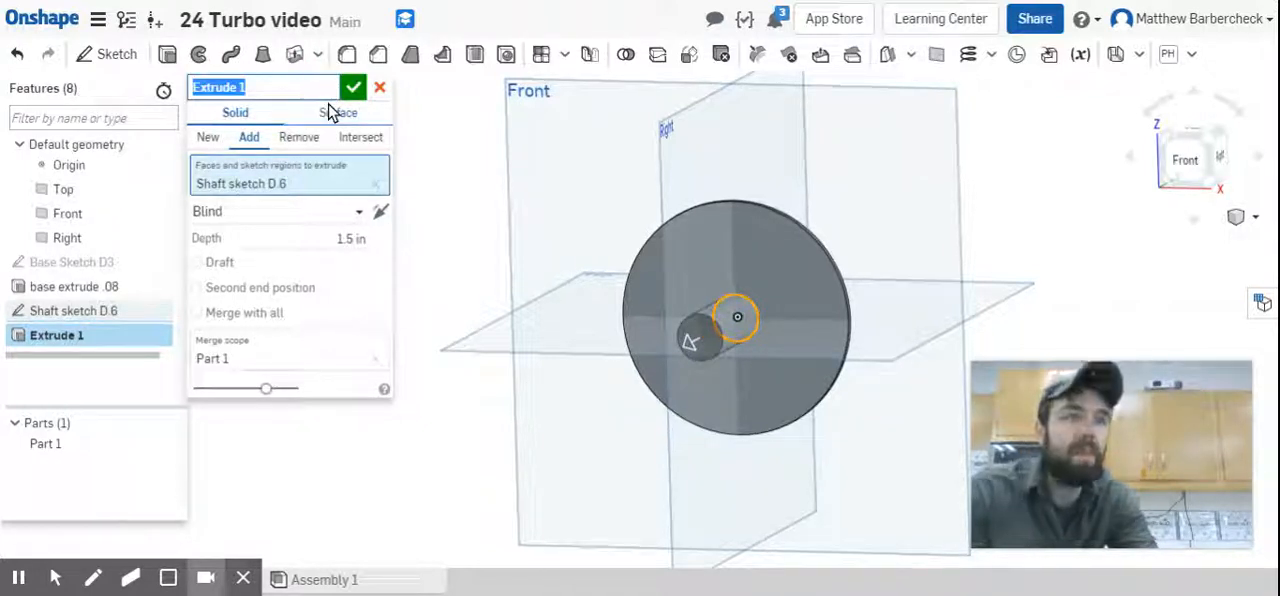
text(S)
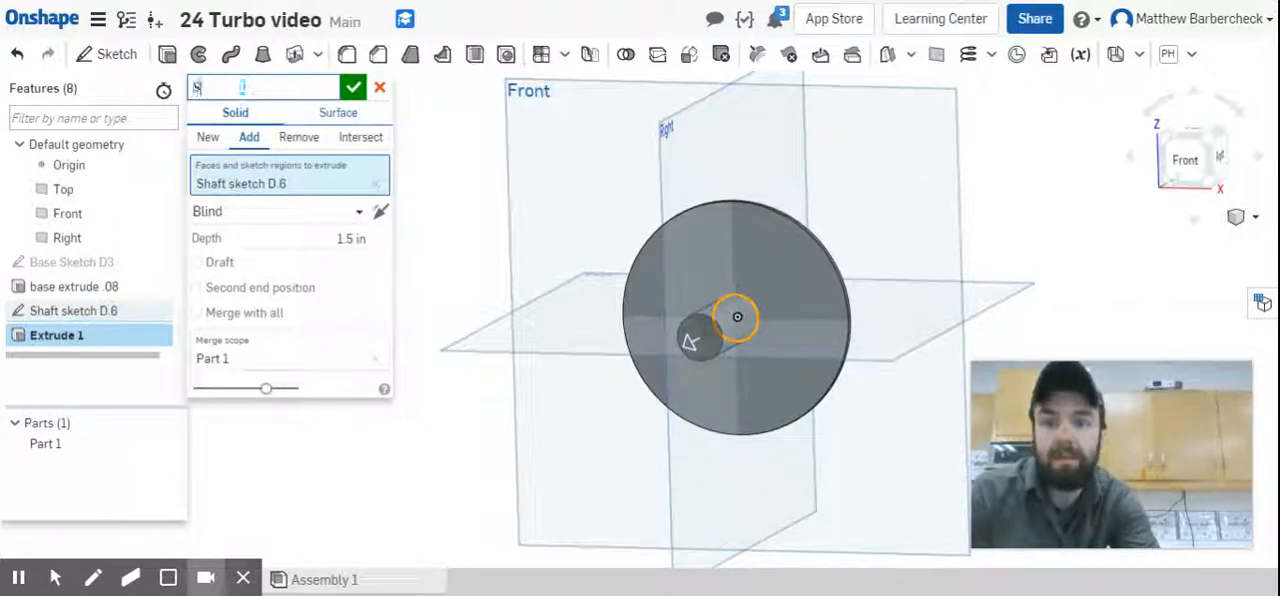
text(haft Extrude 1.5)
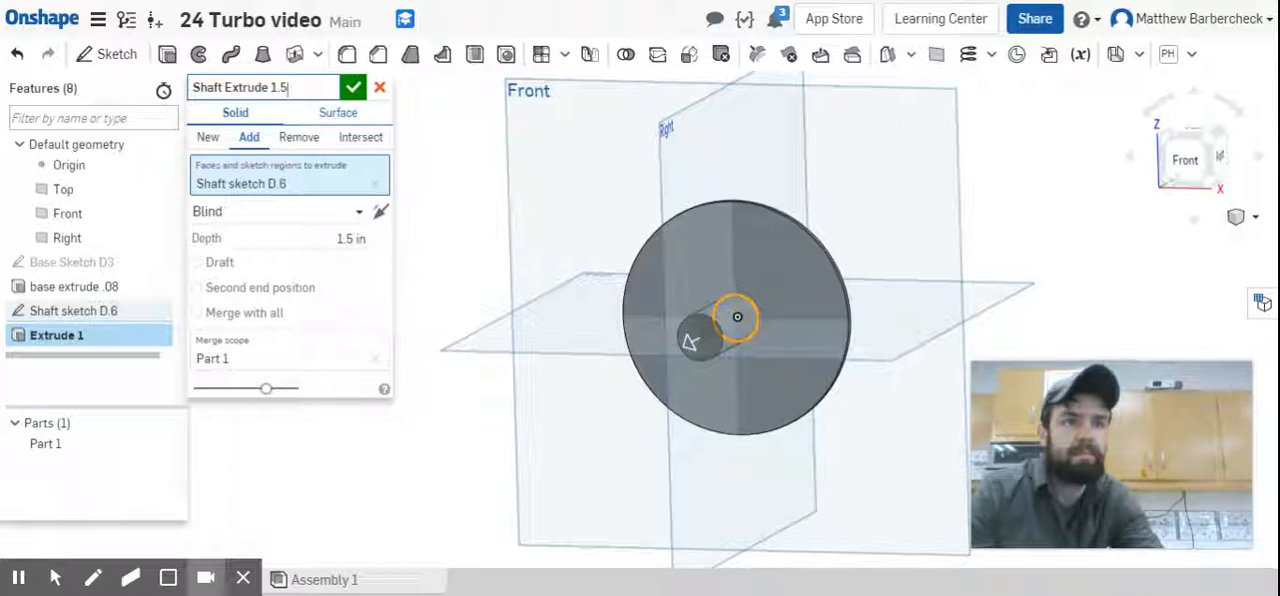
click(352, 89)
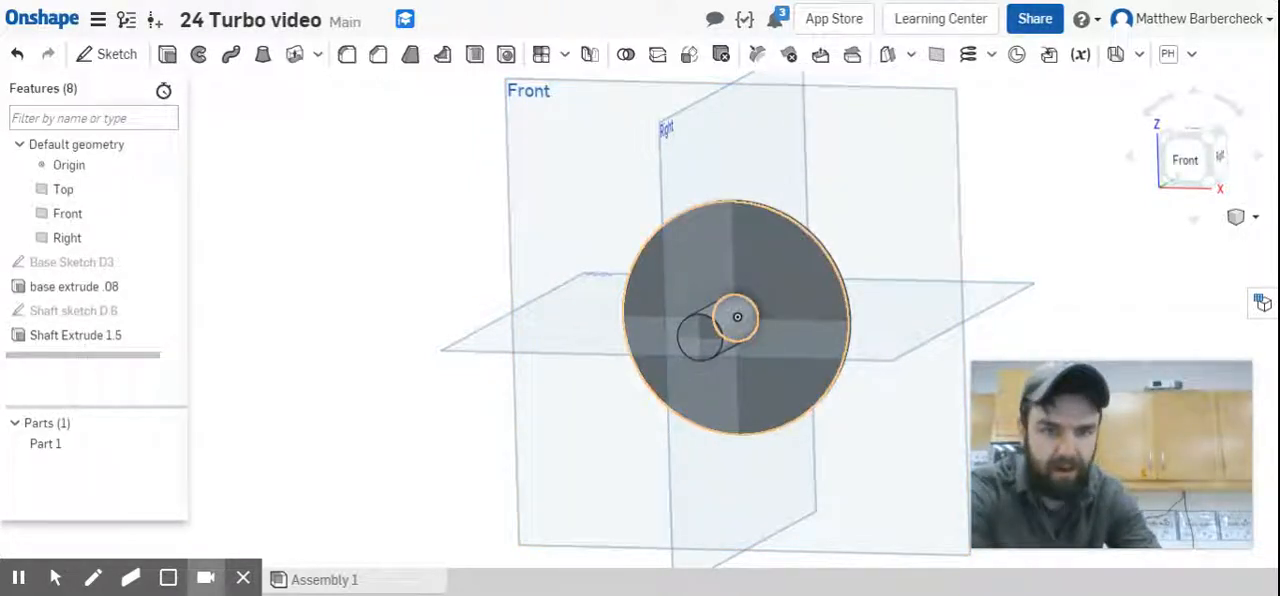
Start a sketch on the disc's front face and place a point about 0.63 in right of and 0.42 in below the origin.
click(785, 270)
click(1197, 163)
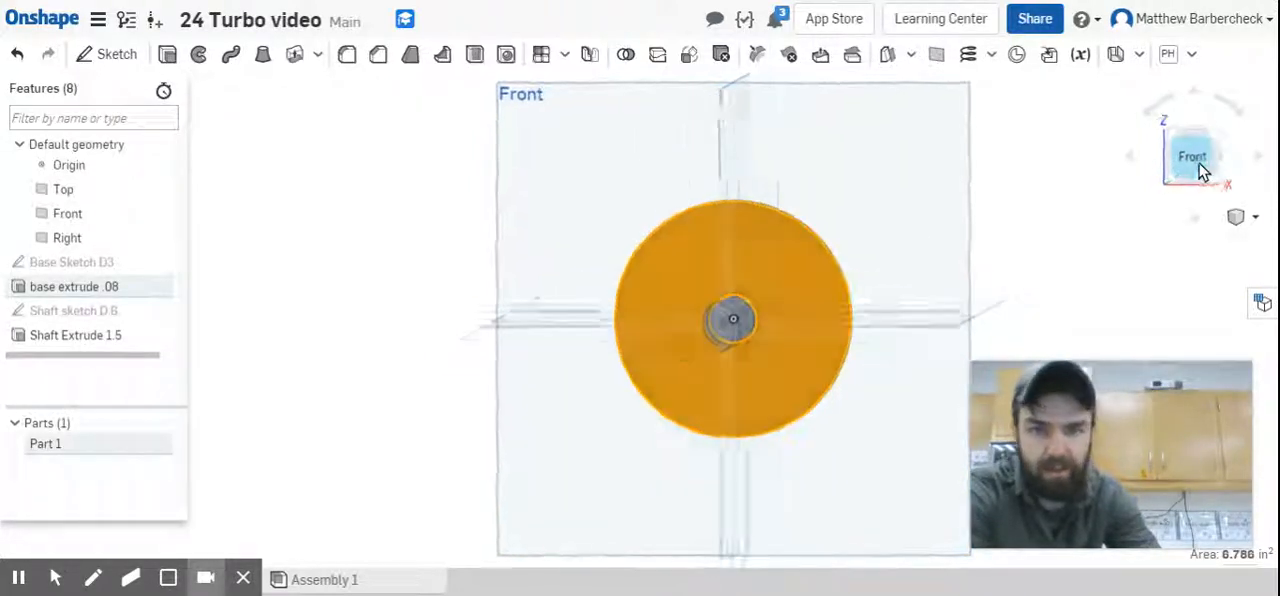
click(112, 54)
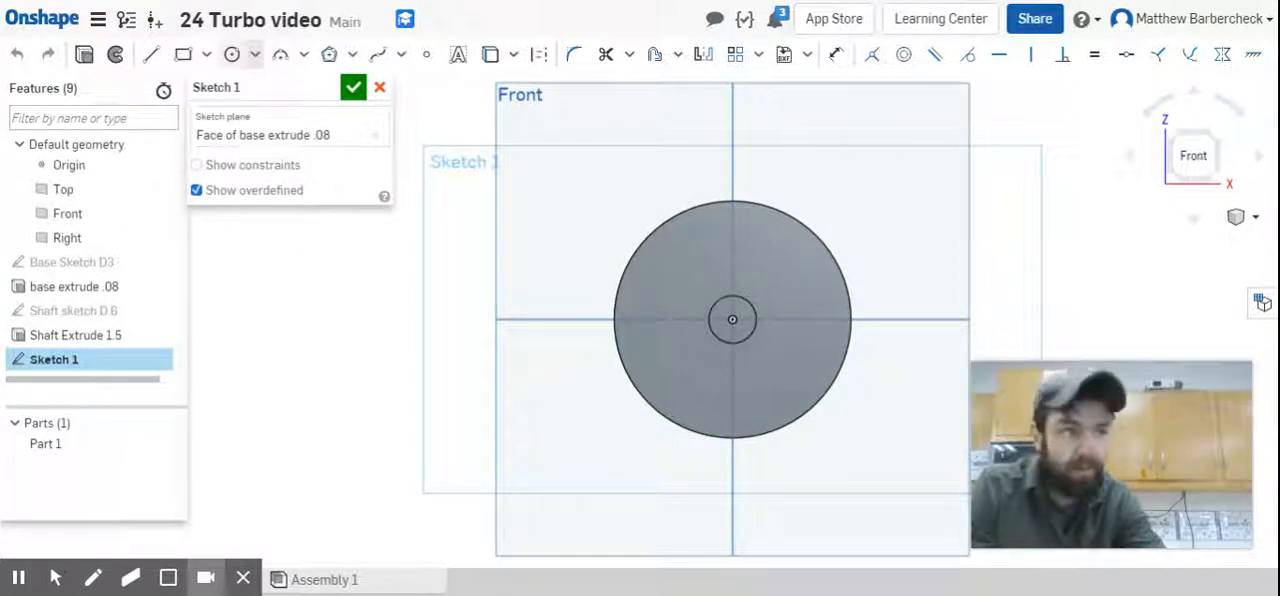
click(427, 56)
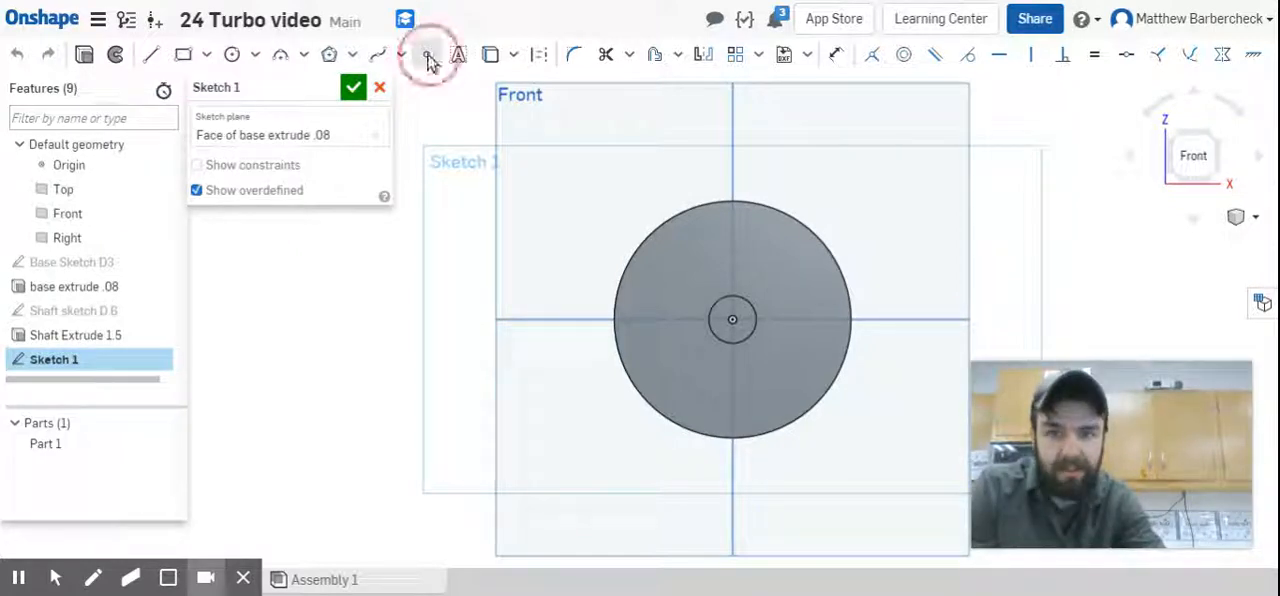
click(782, 352)
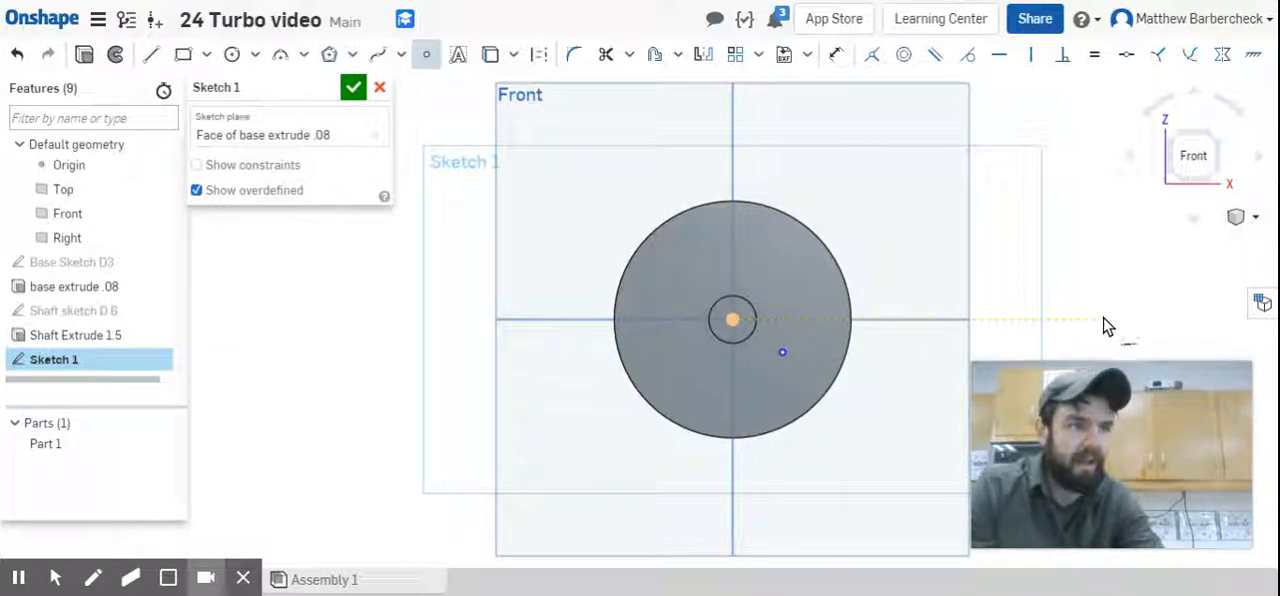
Dimension the point's vertical distance below the origin to 0.81 in.
key(u)
click(780, 352)
click(732, 319)
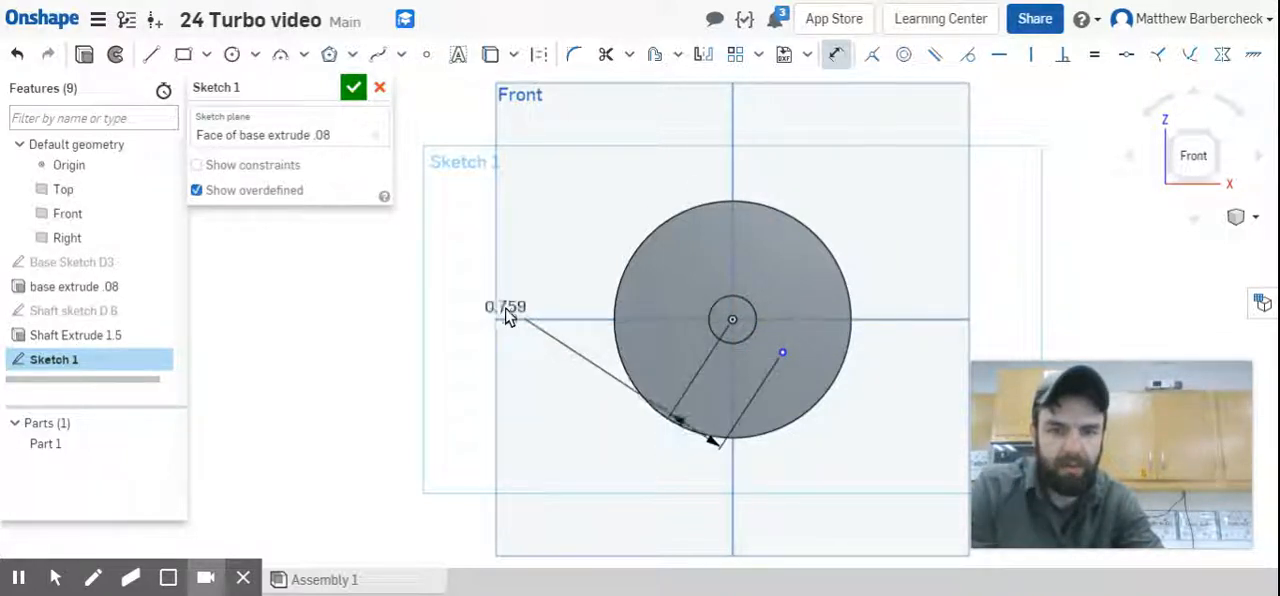
click(523, 341)
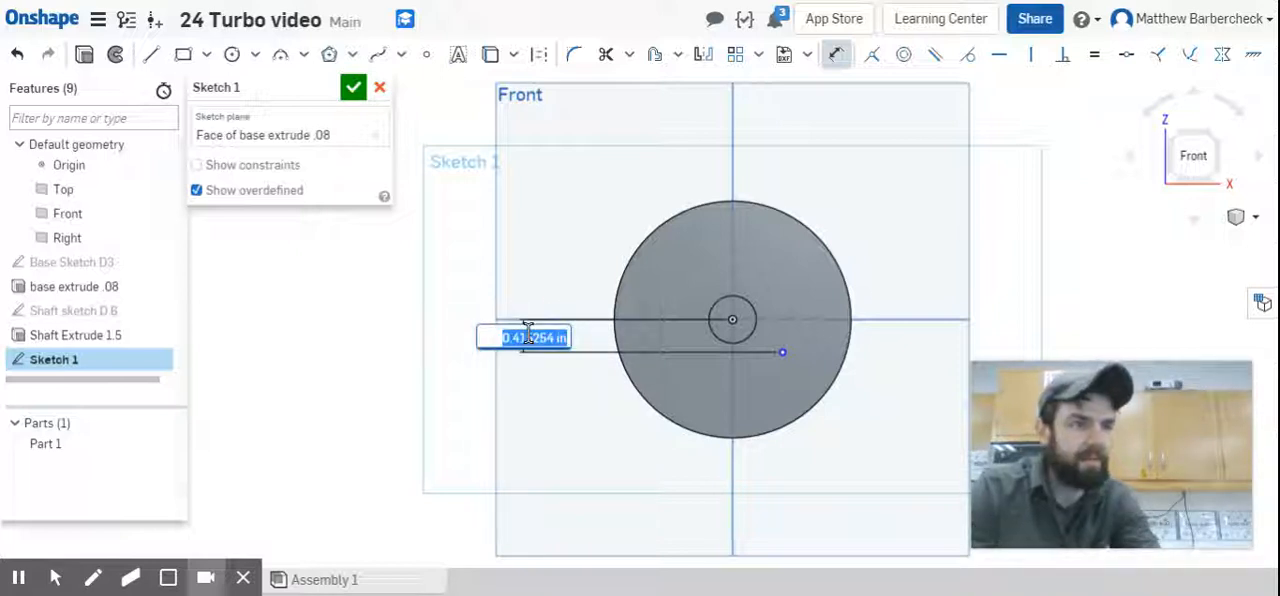
text(8)
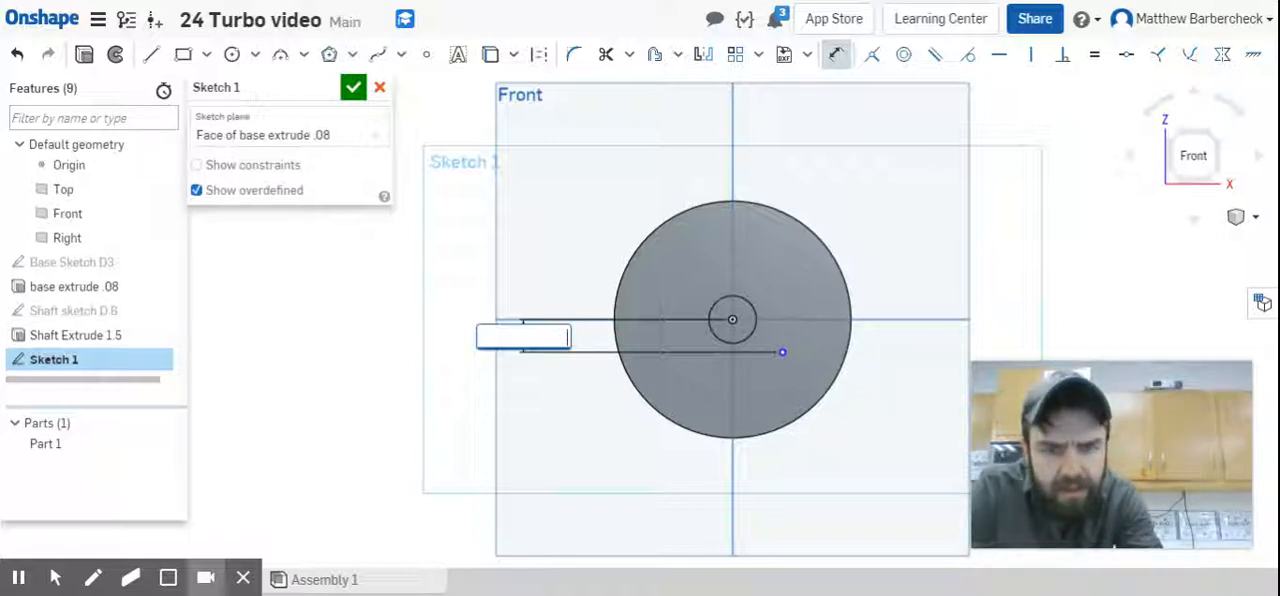
text(1)
key(Return)
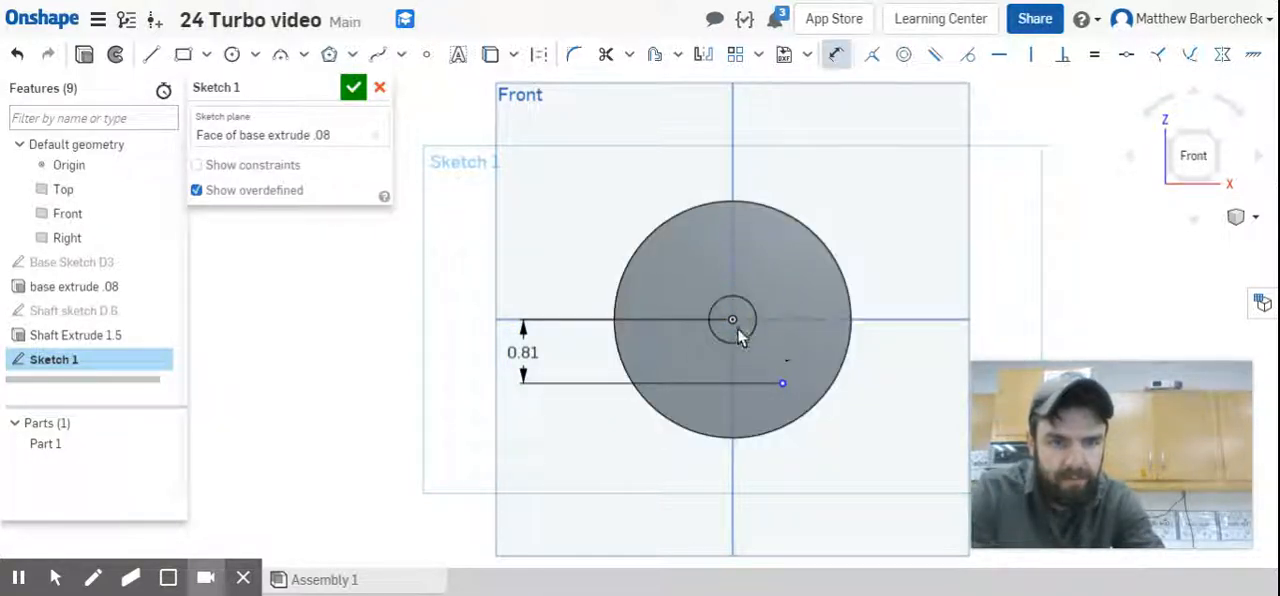
Dimension the point's horizontal distance from the origin to 0.75 in.
click(782, 383)
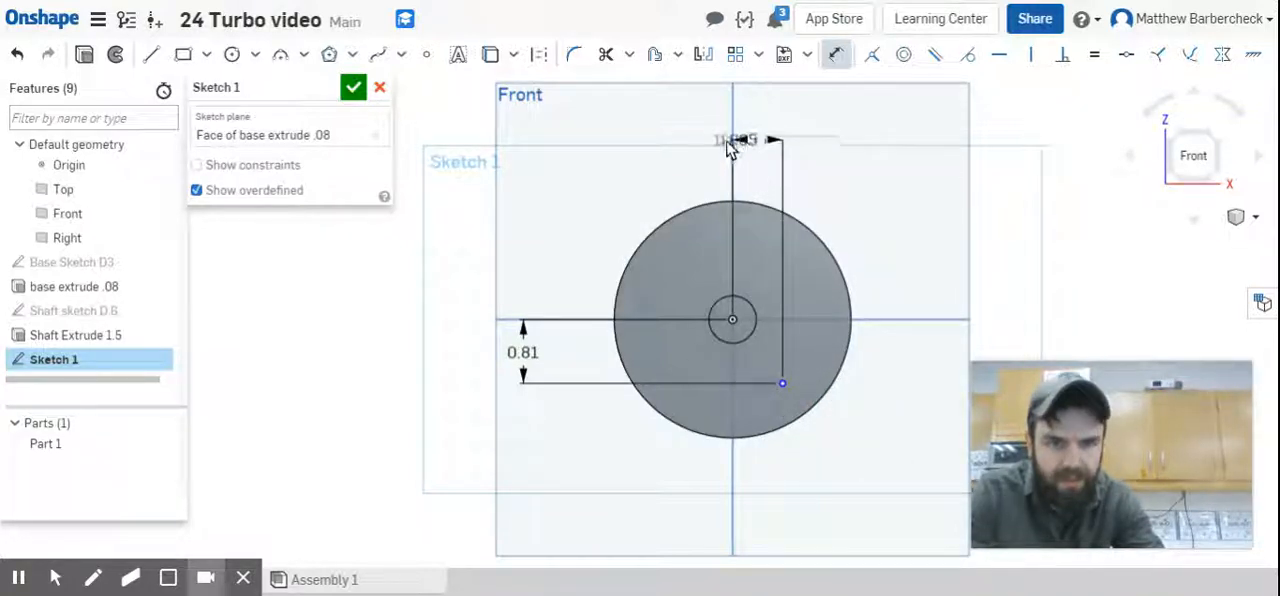
click(753, 118)
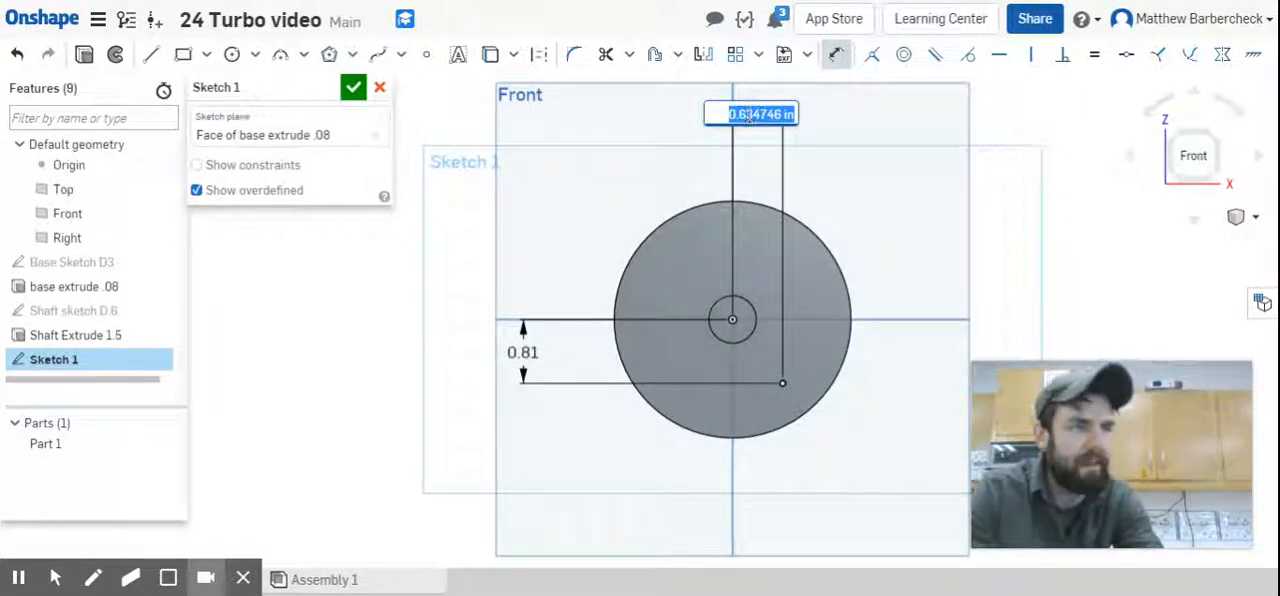
text(.75)
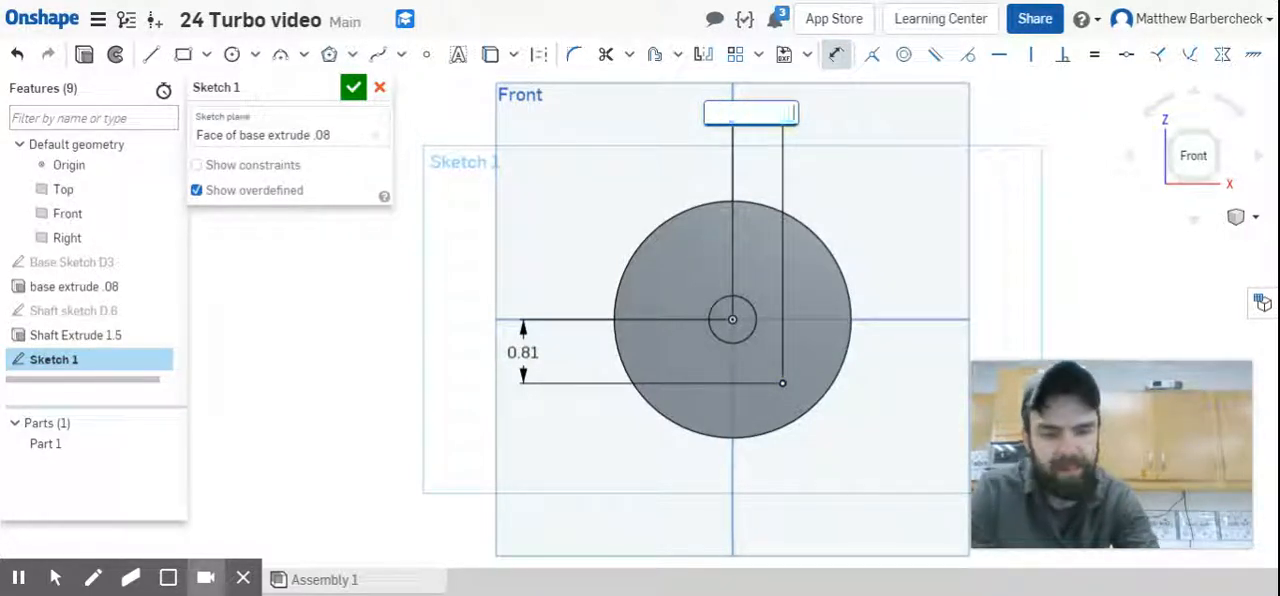
key(Return)
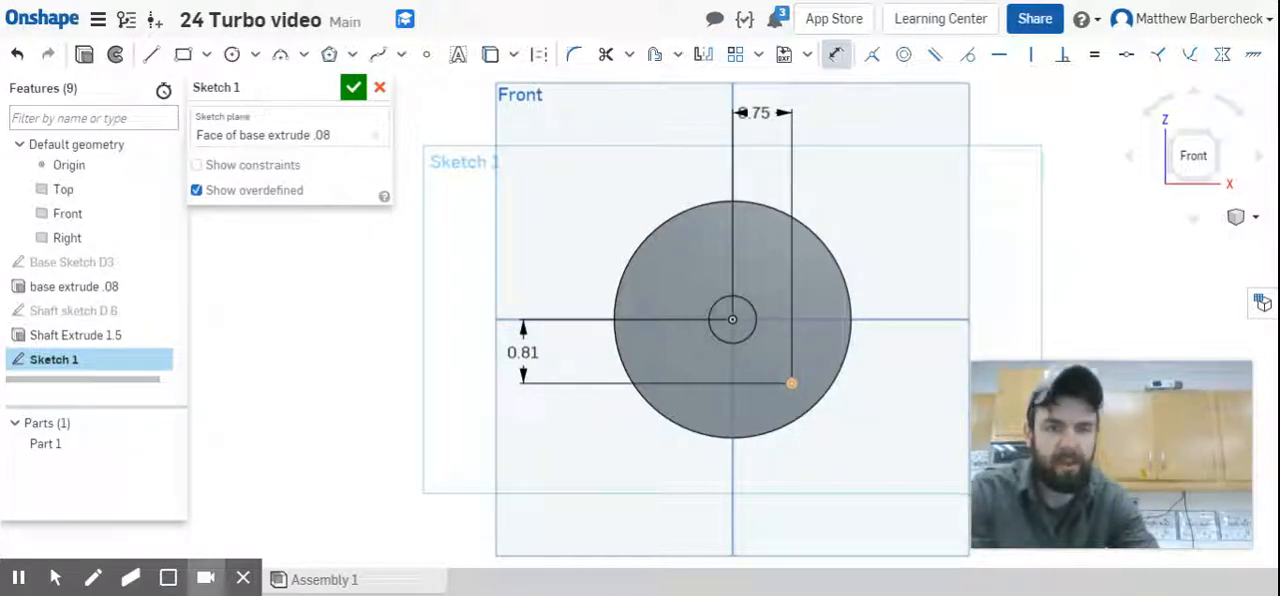
Draw a centre point arc of about 1.05 in radius around the point, from the shaft circle to the disc's right edge.
click(303, 56)
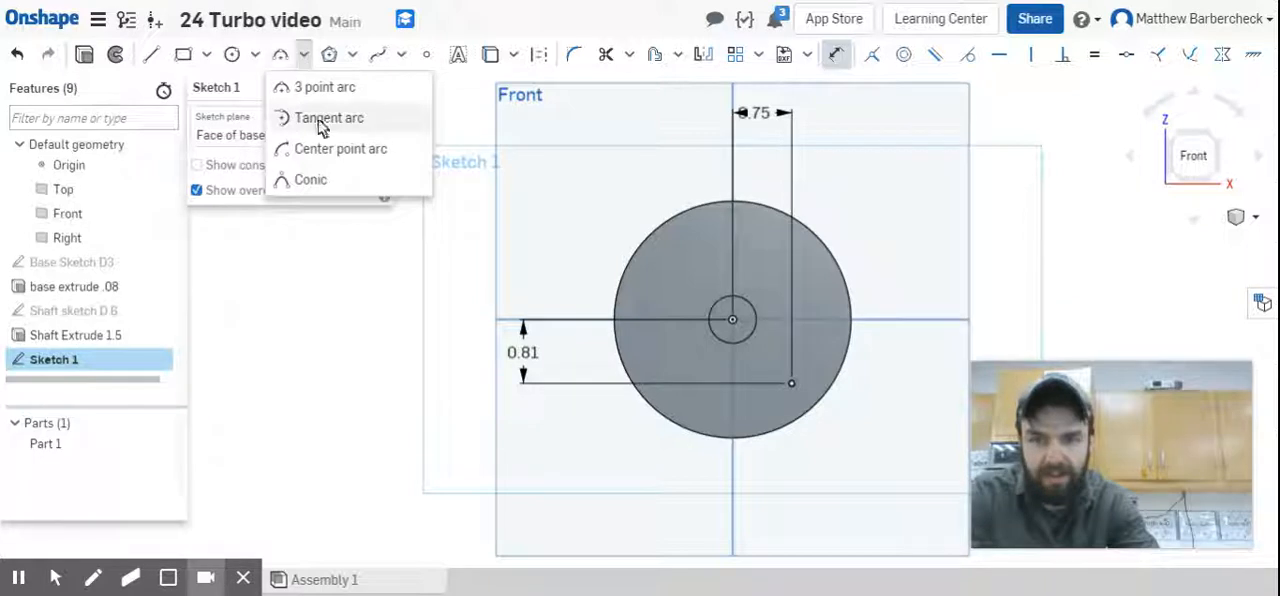
click(340, 149)
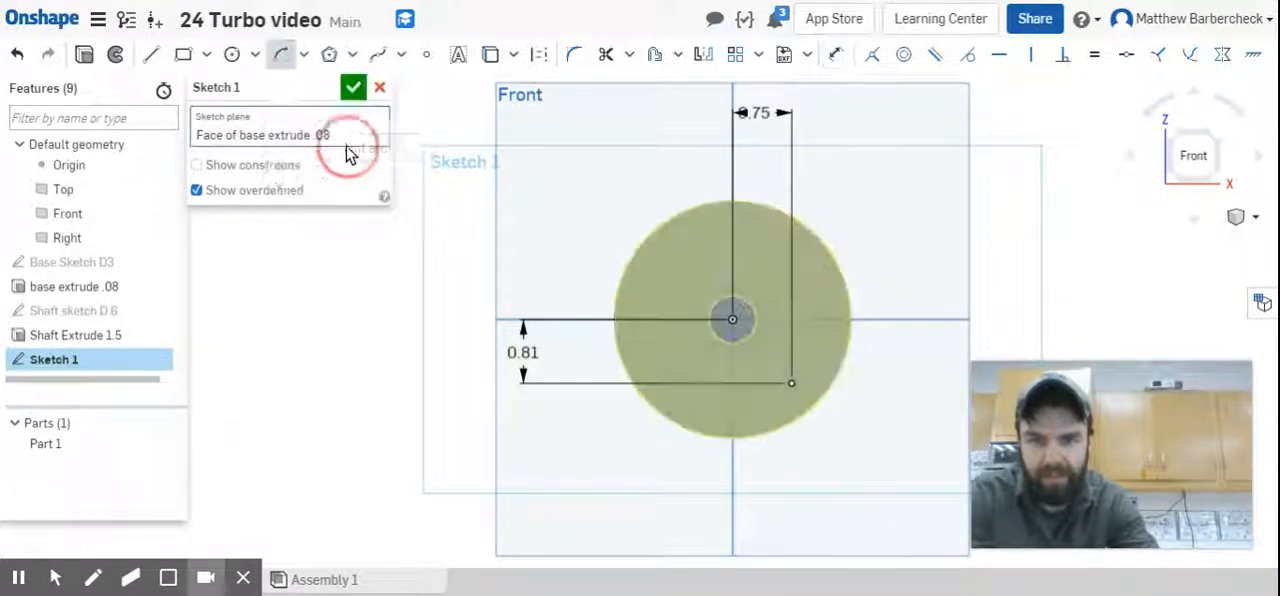
click(791, 385)
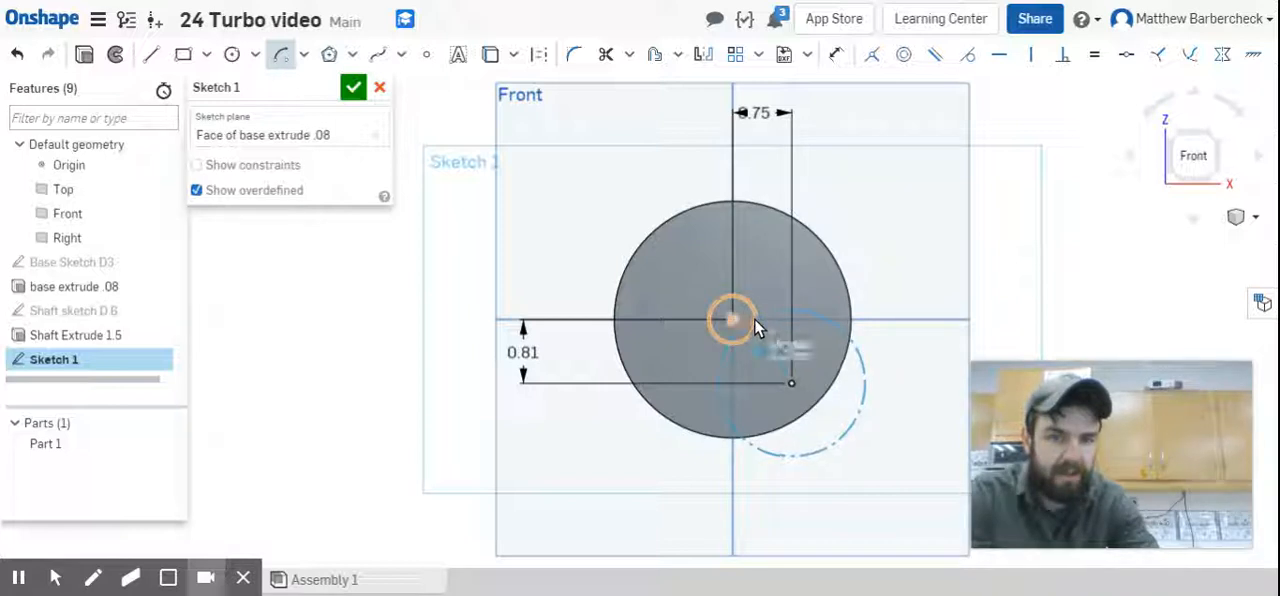
click(757, 321)
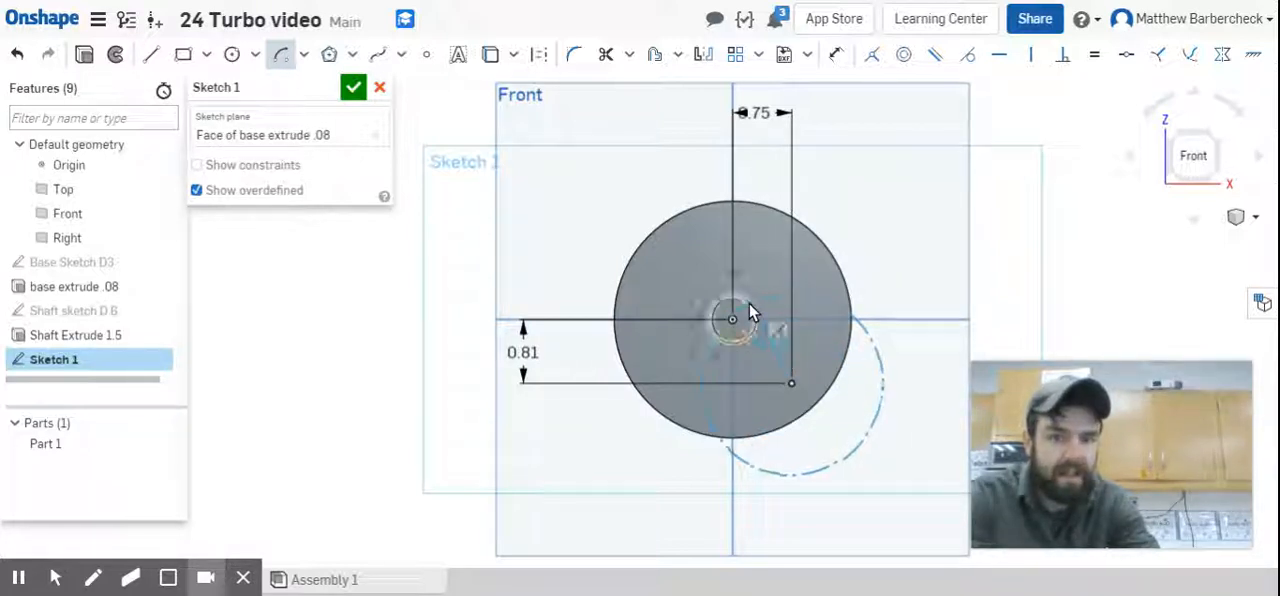
scroll(749, 306, up, 5)
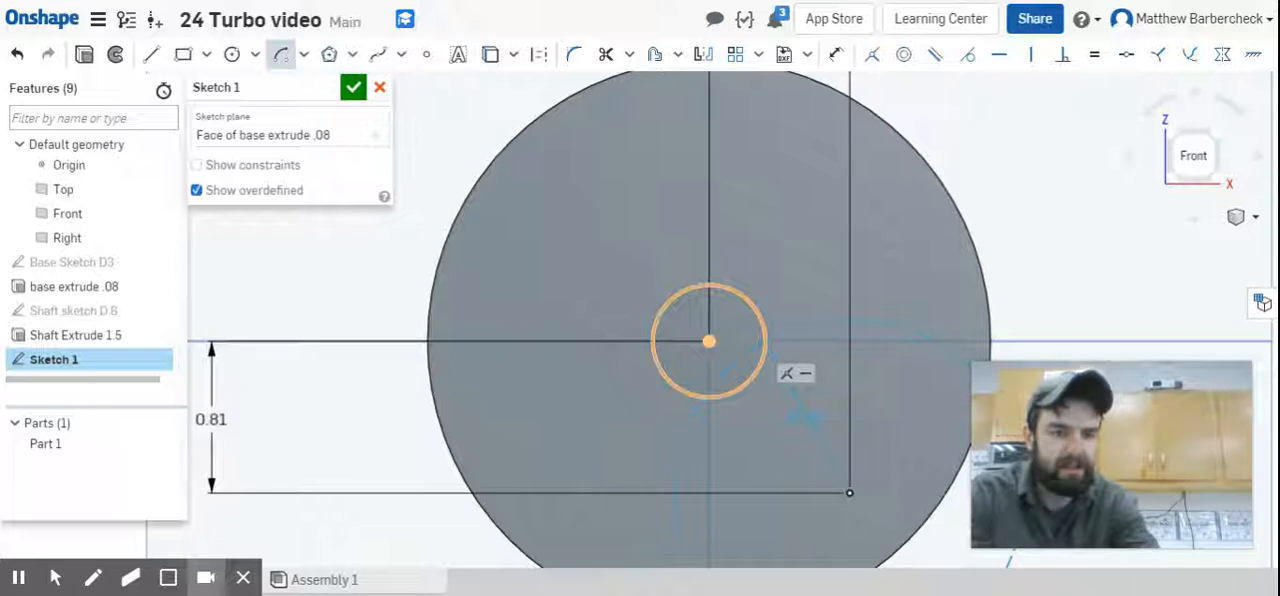
click(758, 318)
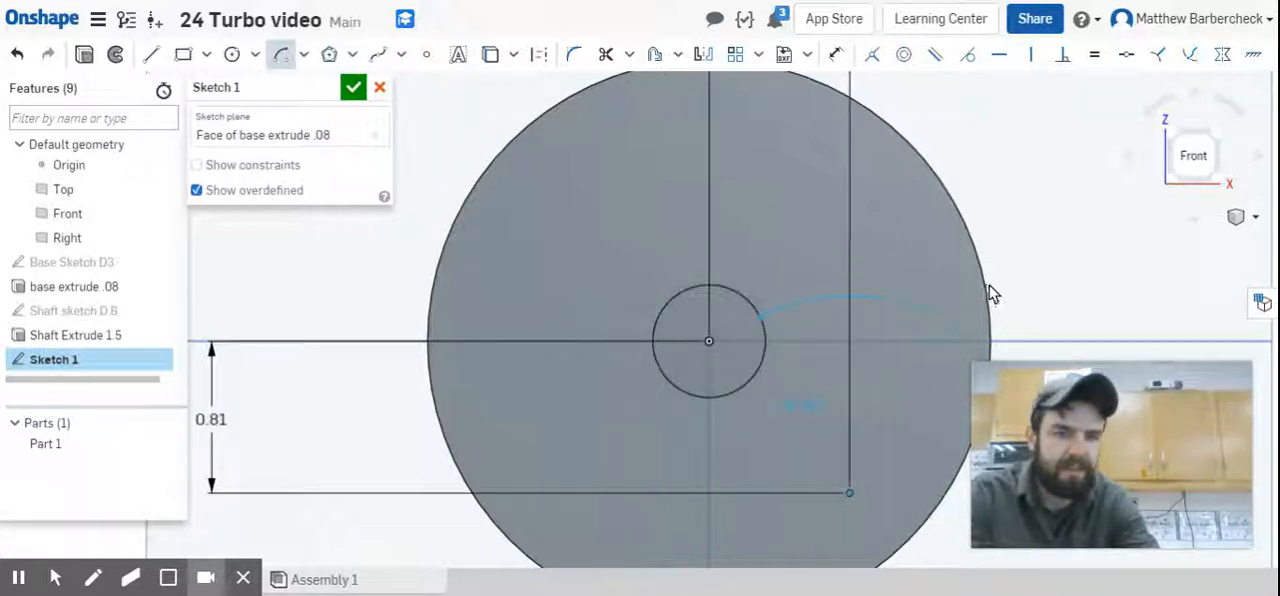
click(991, 352)
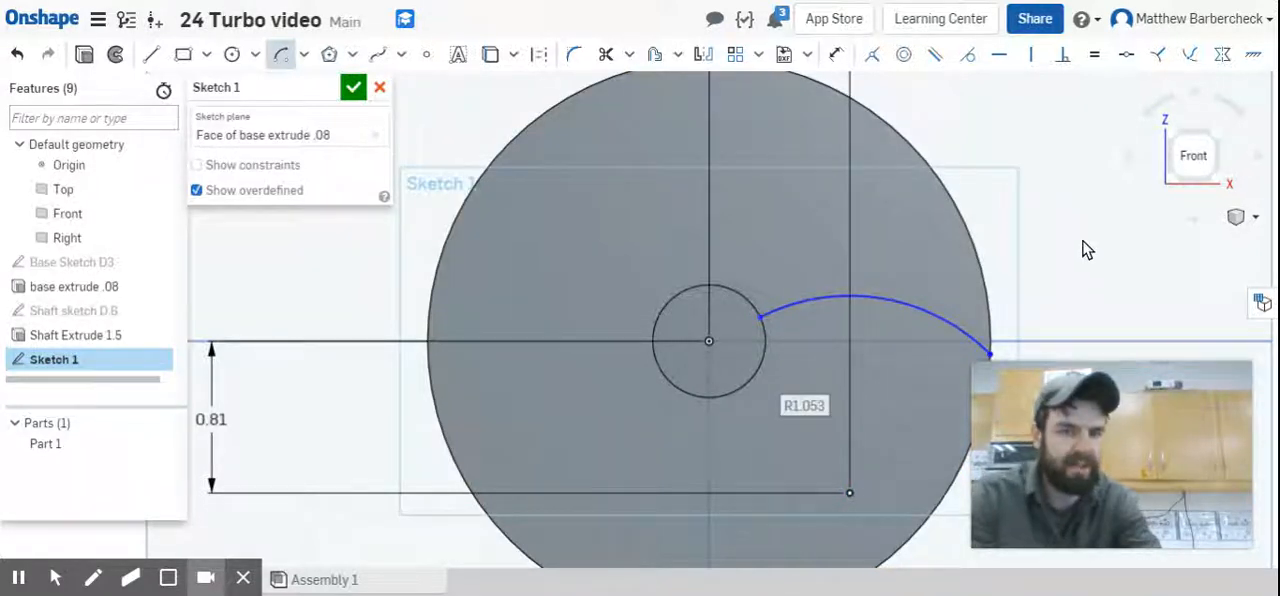
Shrink the arc's radius freehand about its fixed centre, keeping its ends on the shaft circle and the disc edge.
click(918, 311)
drag(910, 297, 845, 205)
click(928, 340)
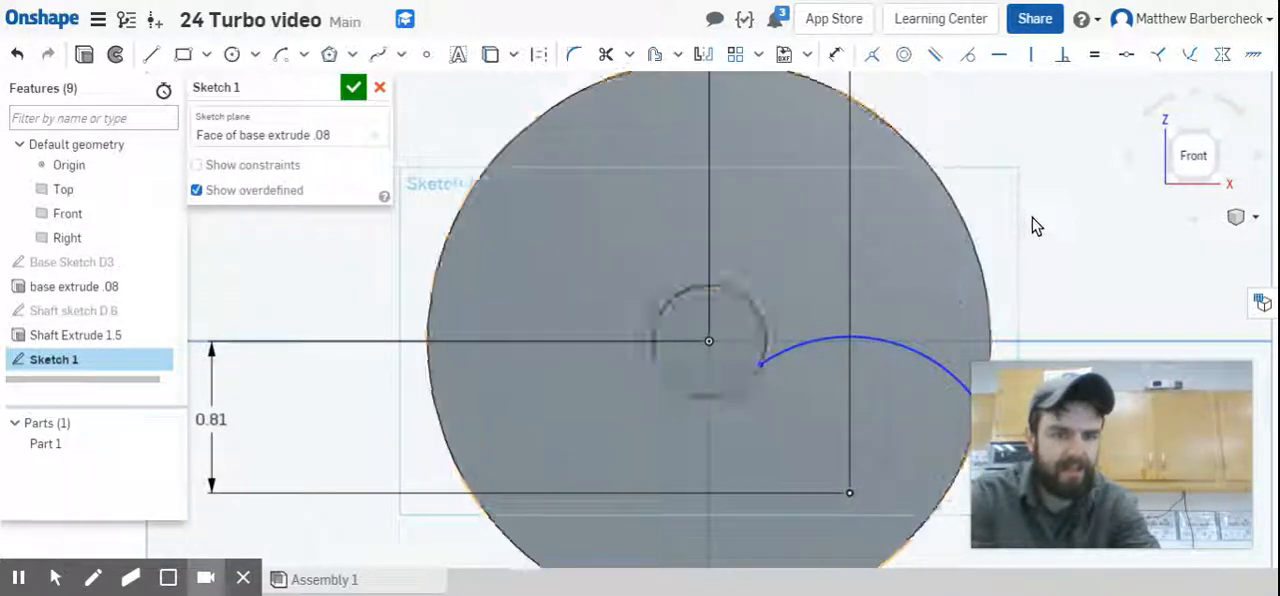
Dimension the arc's radius to 1.05 in.
scroll(1034, 224, down, 3)
middle_drag(1063, 277, 1045, 200)
key(d)
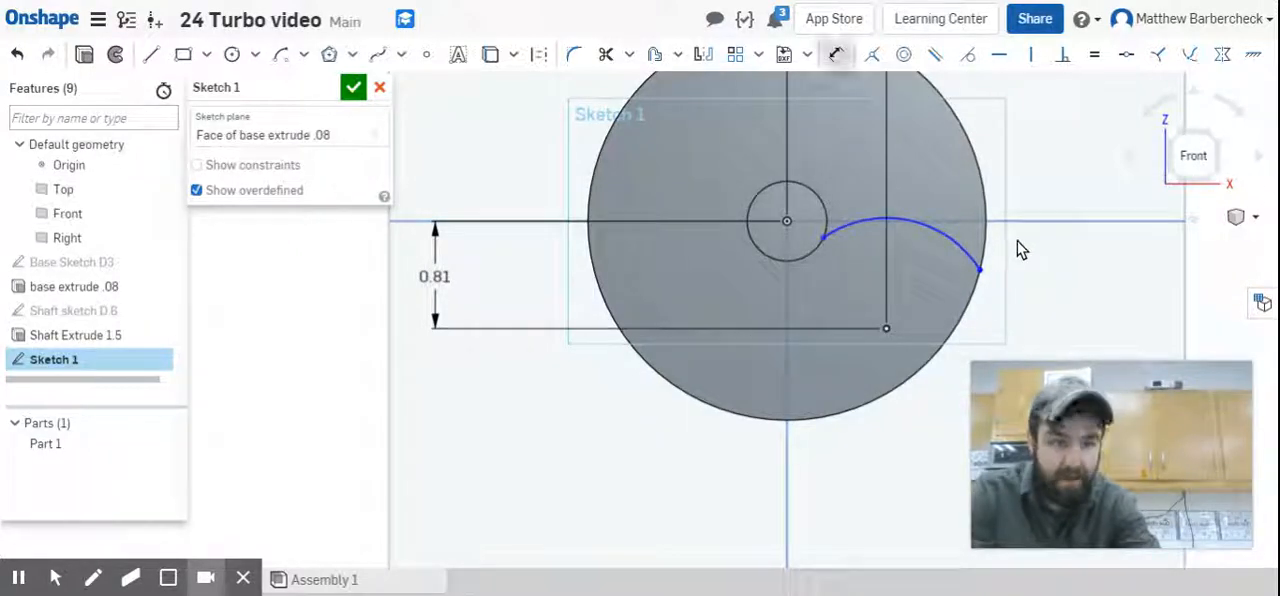
click(916, 234)
click(1078, 167)
text(1.05)
key(Return)
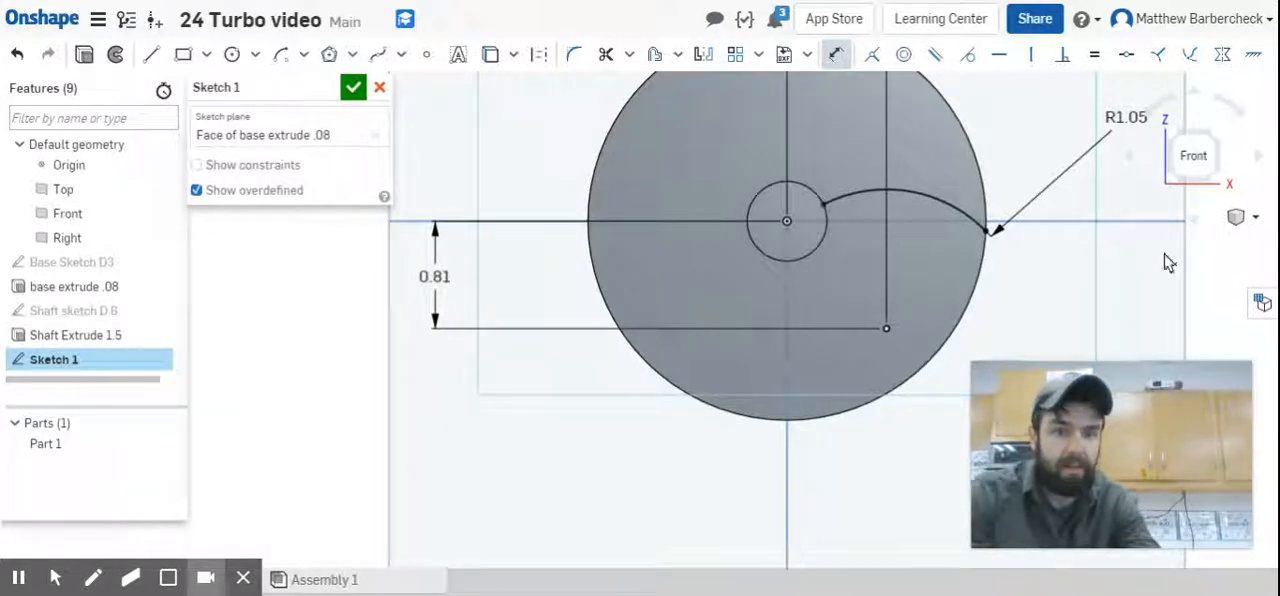
click(937, 197)
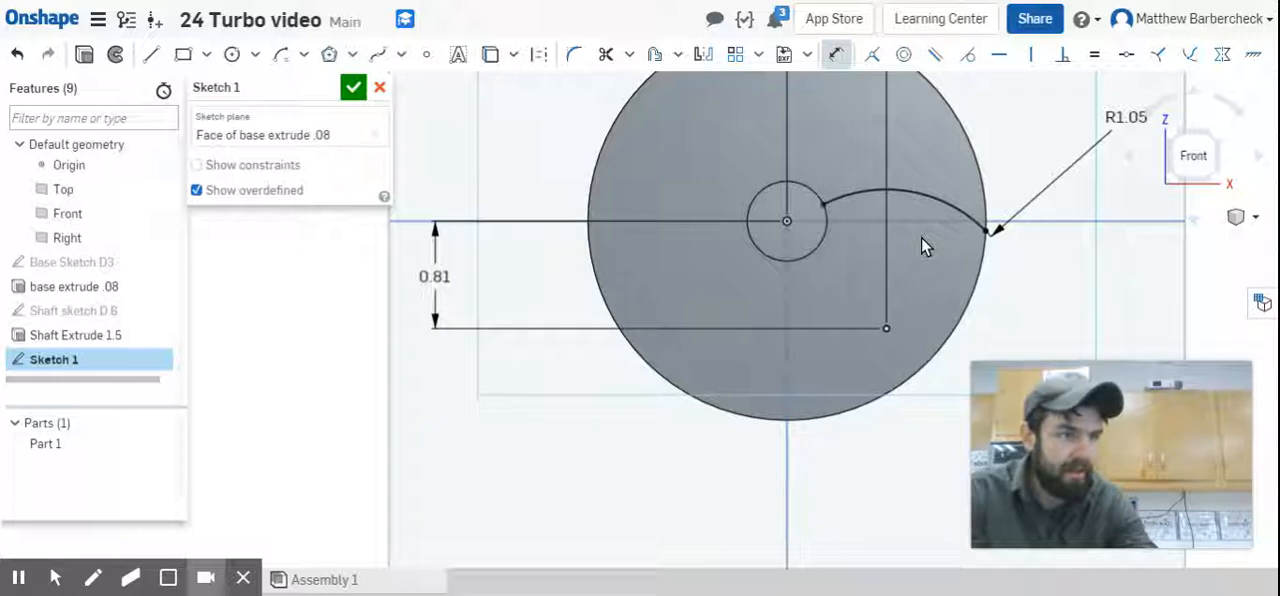
Place a second sketch point about 0.3 in above the arc's centre point and align it vertically with that point.
click(428, 54)
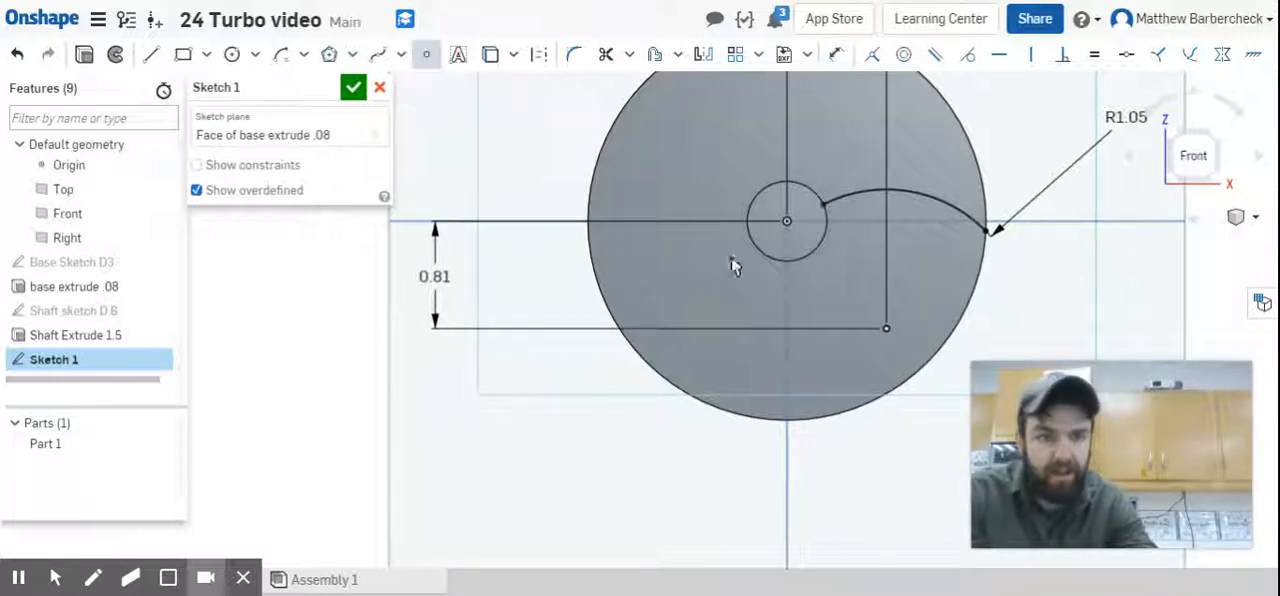
click(899, 286)
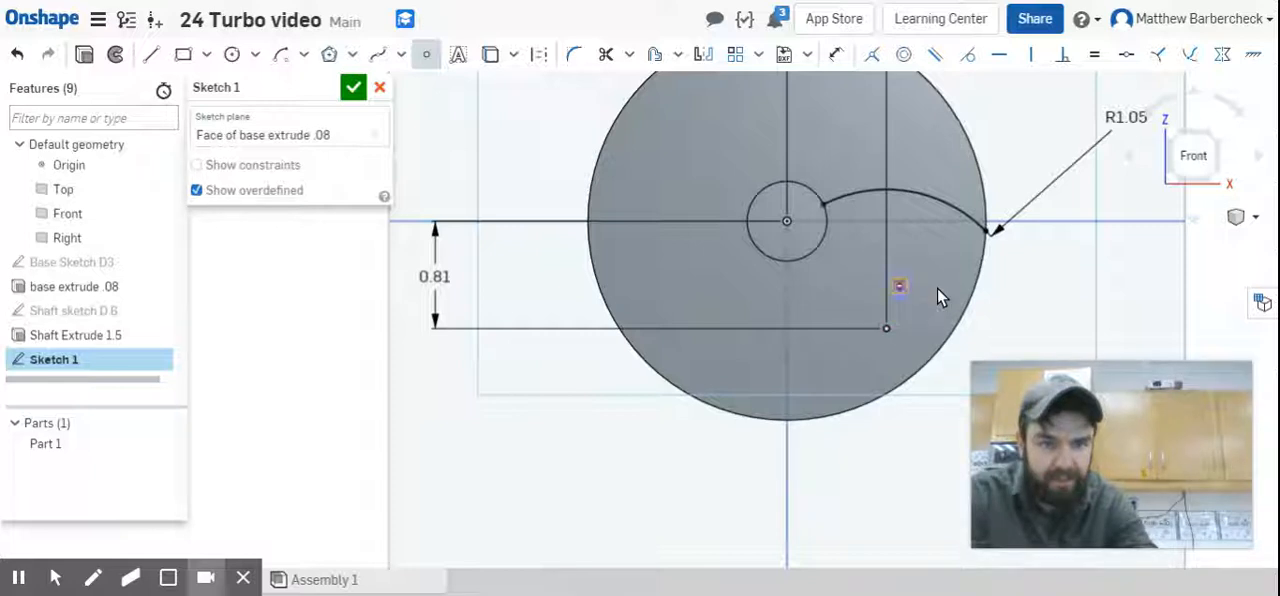
key(Escape)
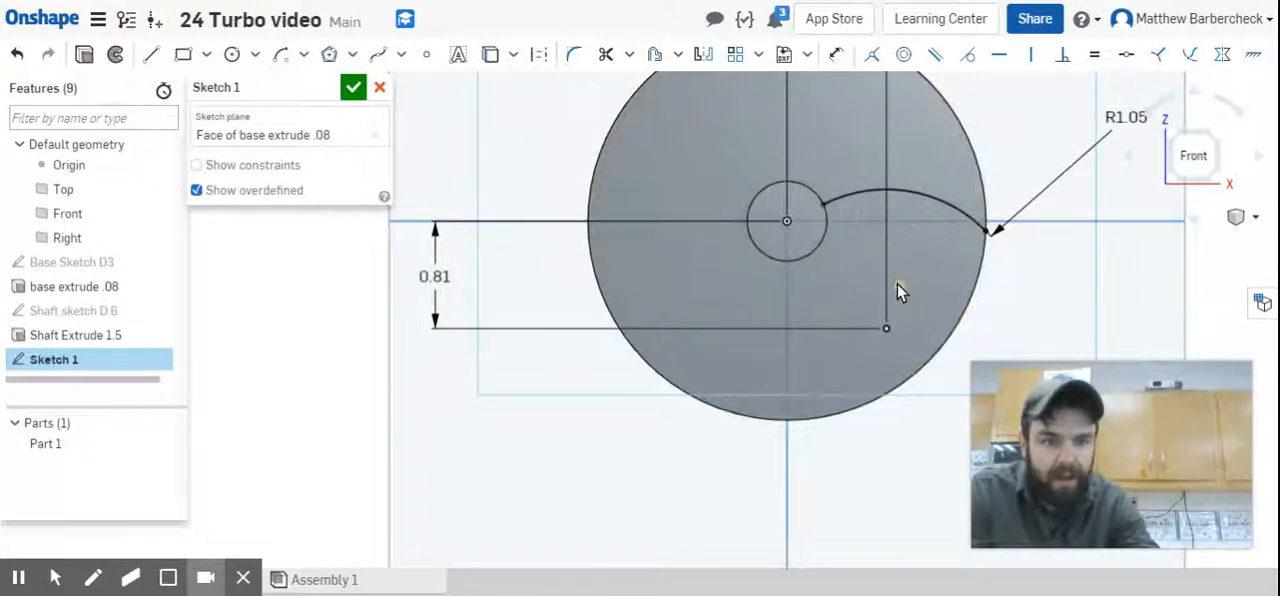
click(890, 289)
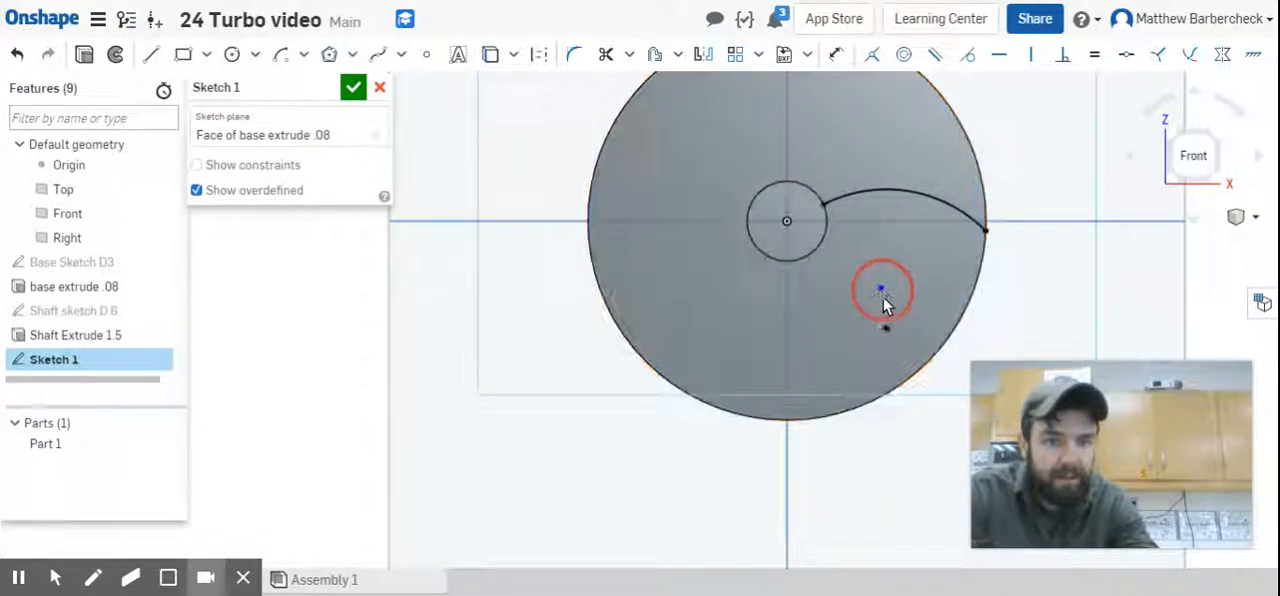
drag(886, 305, 885, 299)
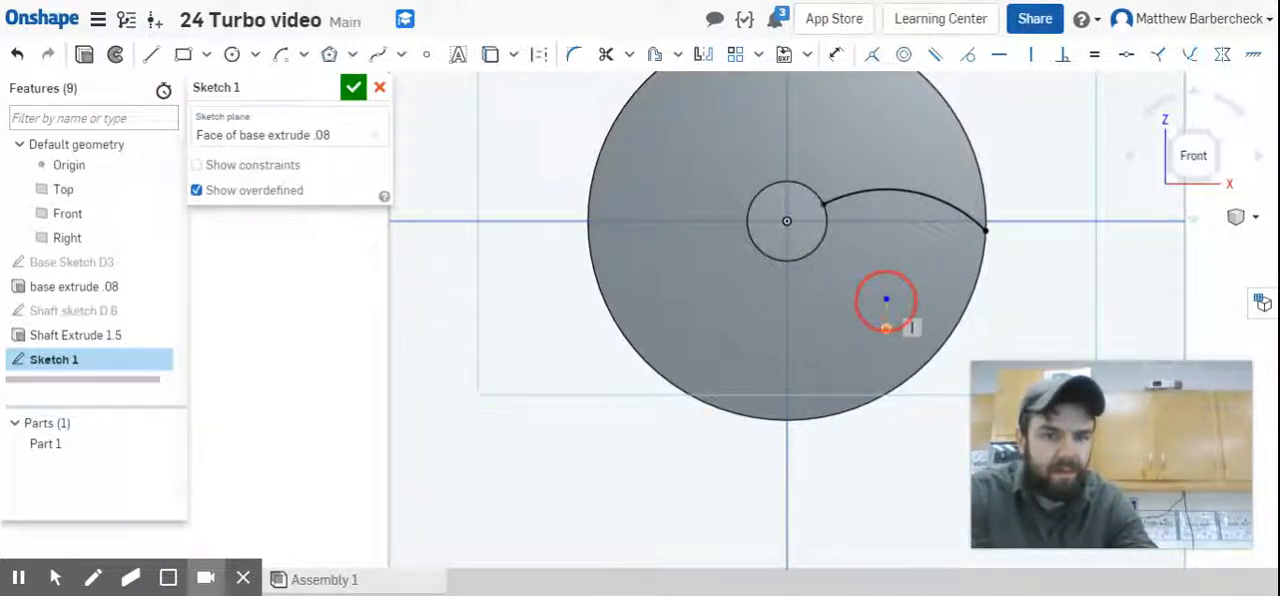
drag(886, 300, 886, 299)
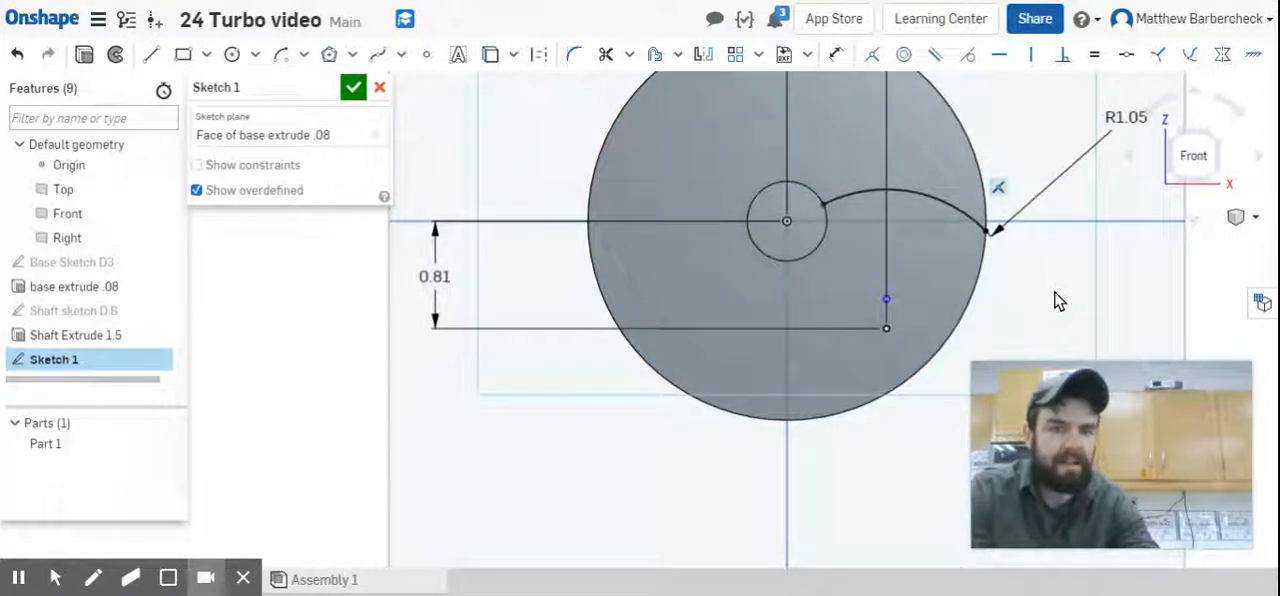
mouse_move(887, 297)
mouse_down()
mouse_move(884, 150)
mouse_move(800, 158)
mouse_move(812, 145)
mouse_move(963, 151)
mouse_move(894, 260)
mouse_move(889, 309)
mouse_move(882, 270)
mouse_move(889, 306)
mouse_up()
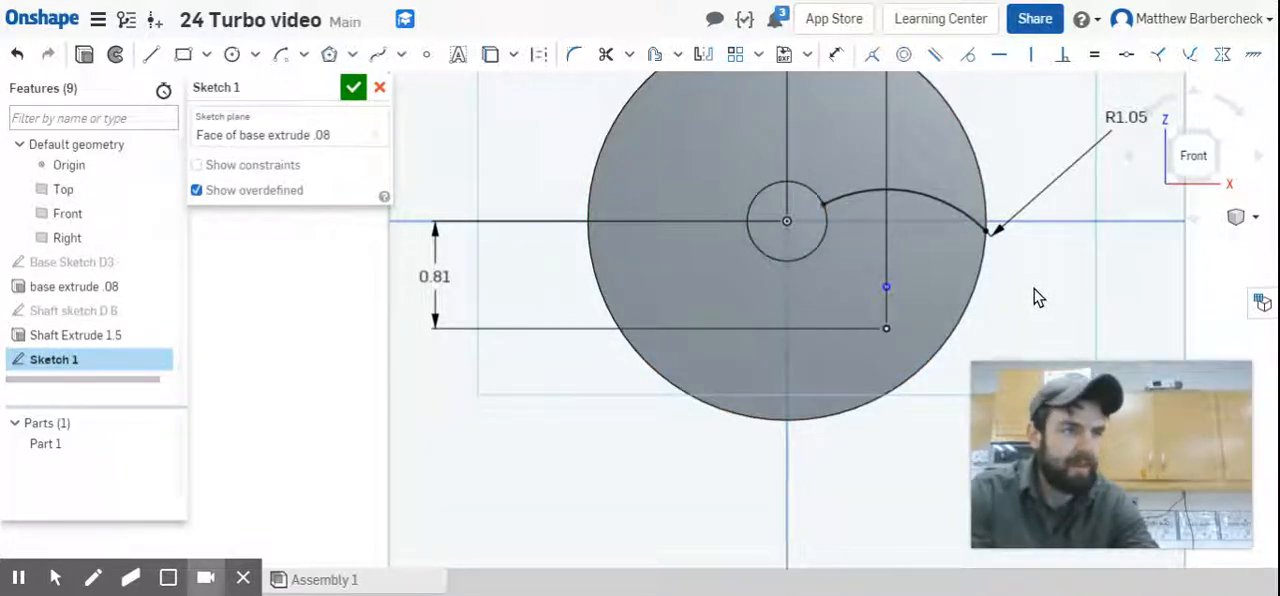
Dimension the vertical distance between the new point and the arc's centre point to 0.08 in.
key(u)
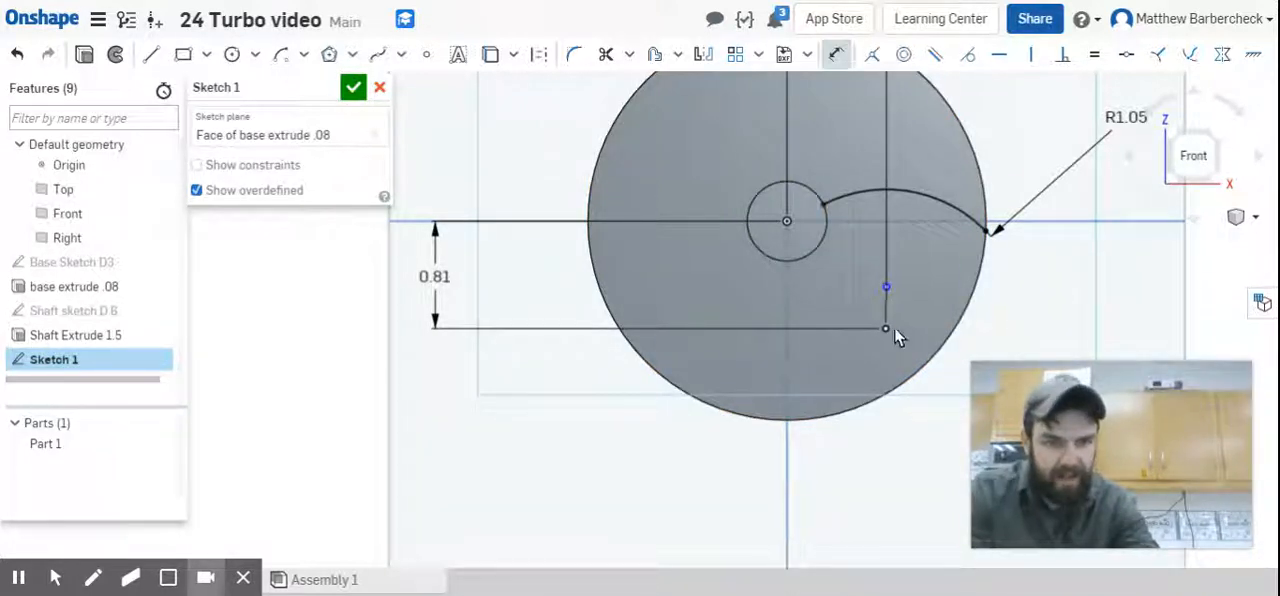
click(886, 289)
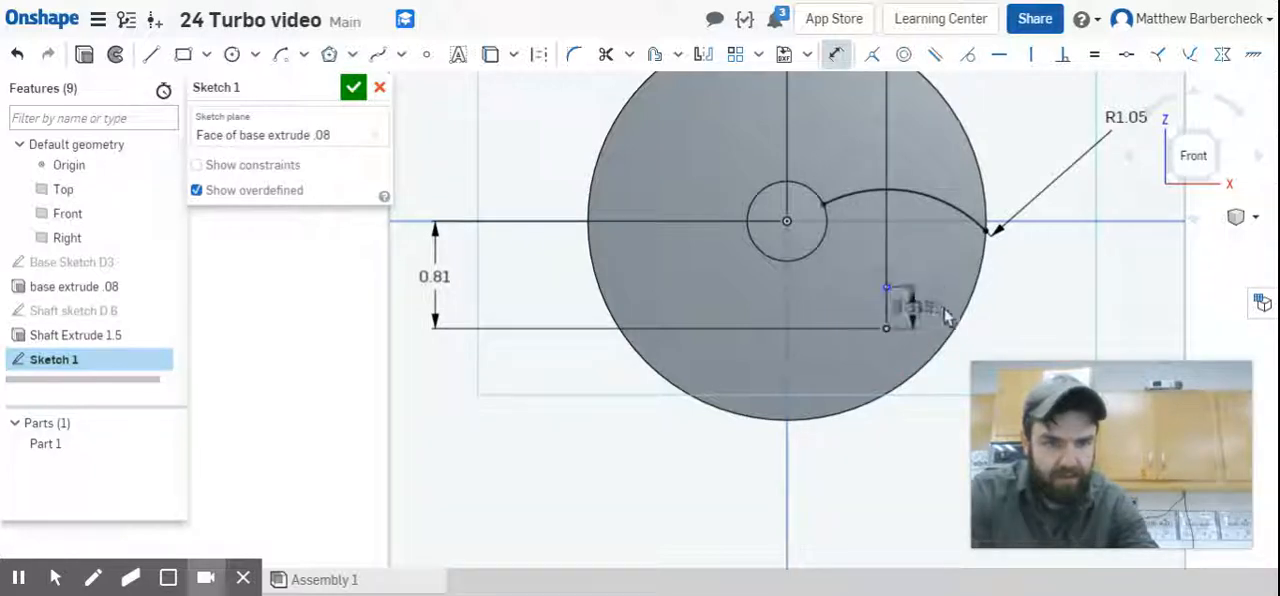
click(1052, 298)
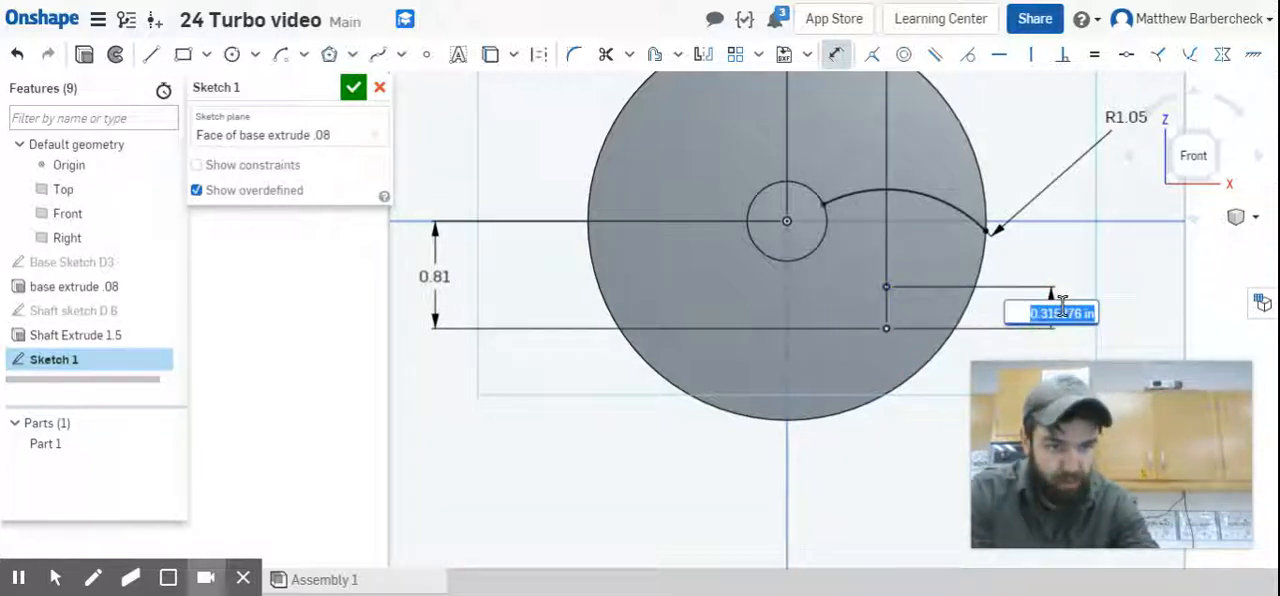
text(.08)
key(Return)
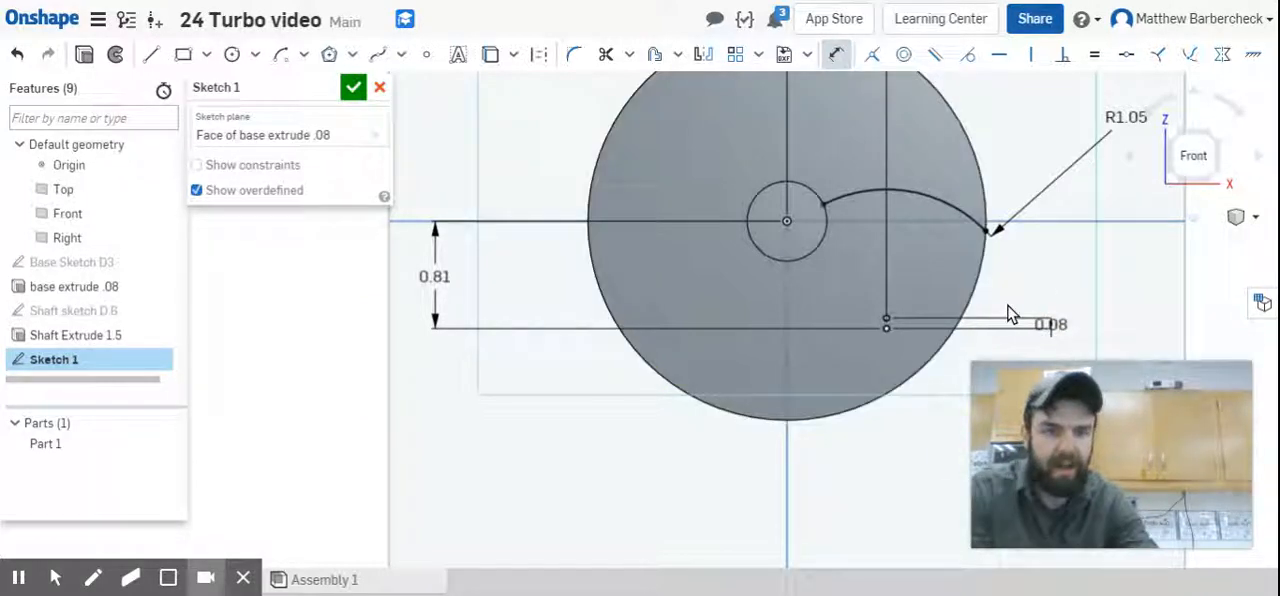
Draw a centre point arc of about 0.8 in radius around the upper point, from the shaft circle to the disc's edge.
click(284, 57)
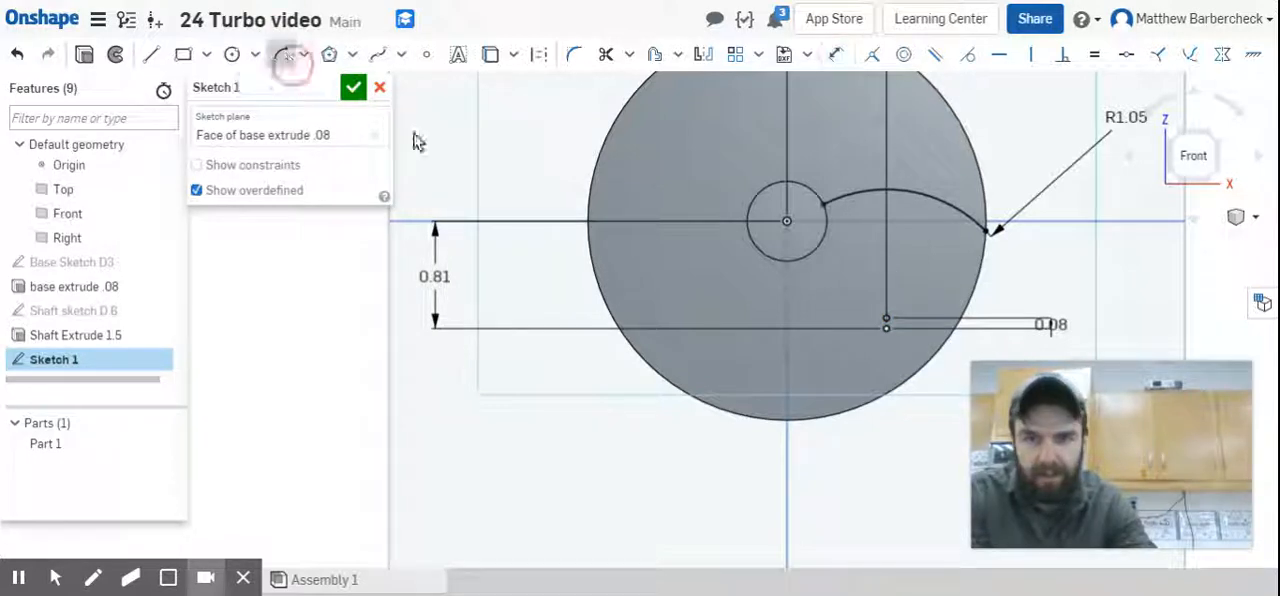
click(885, 320)
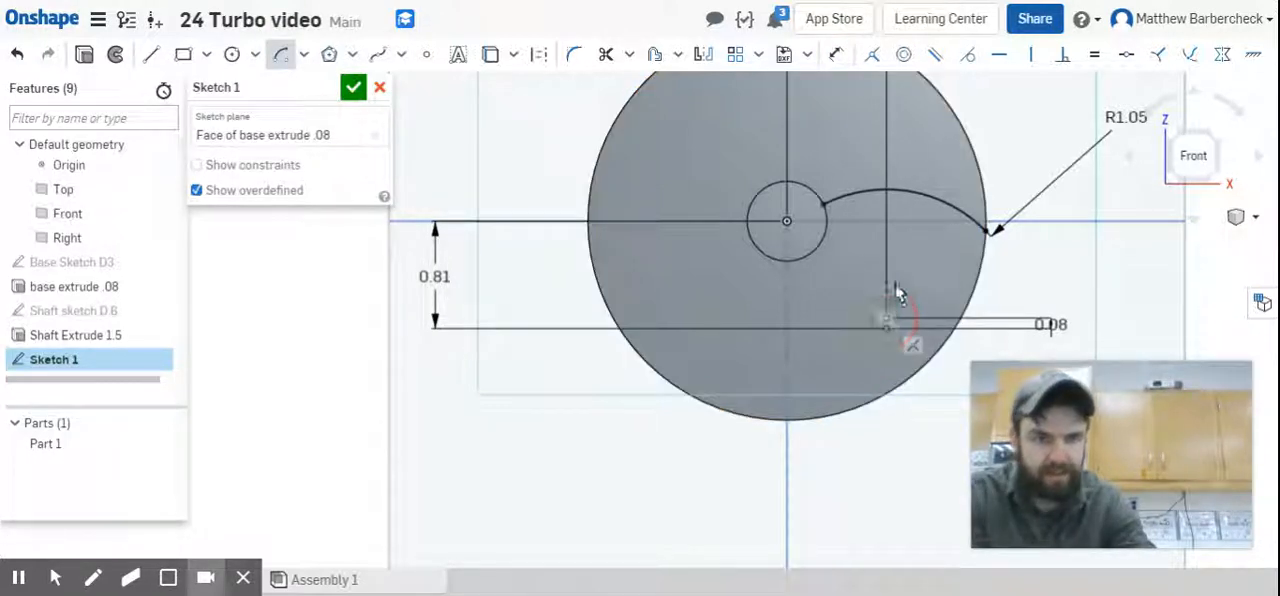
click(825, 232)
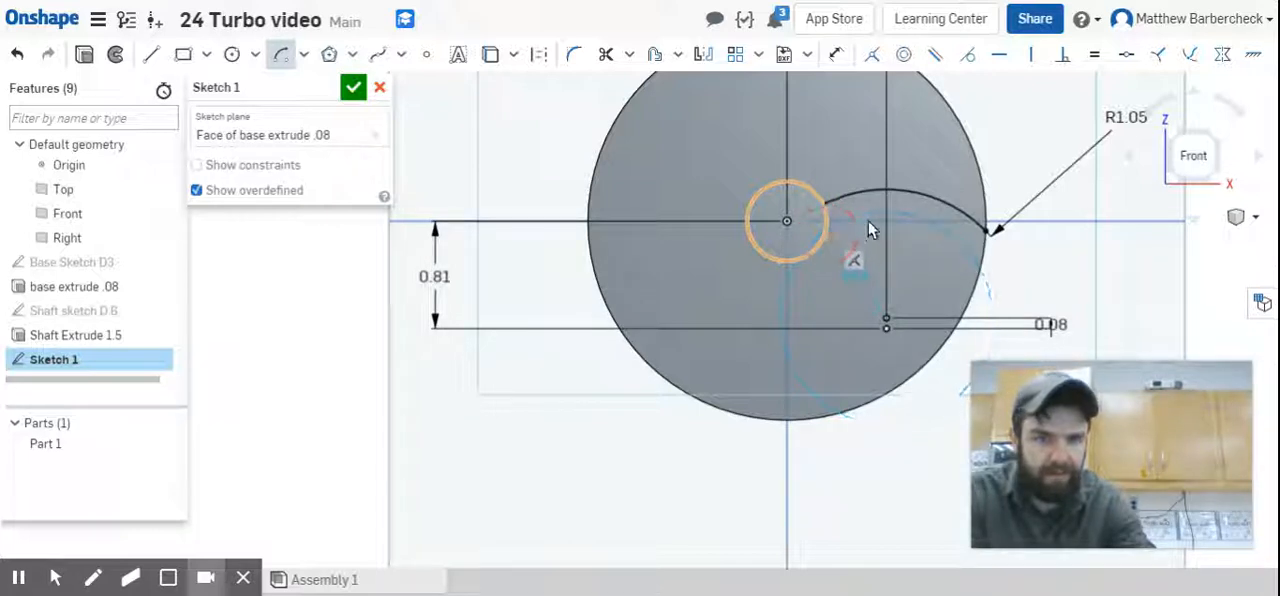
click(980, 268)
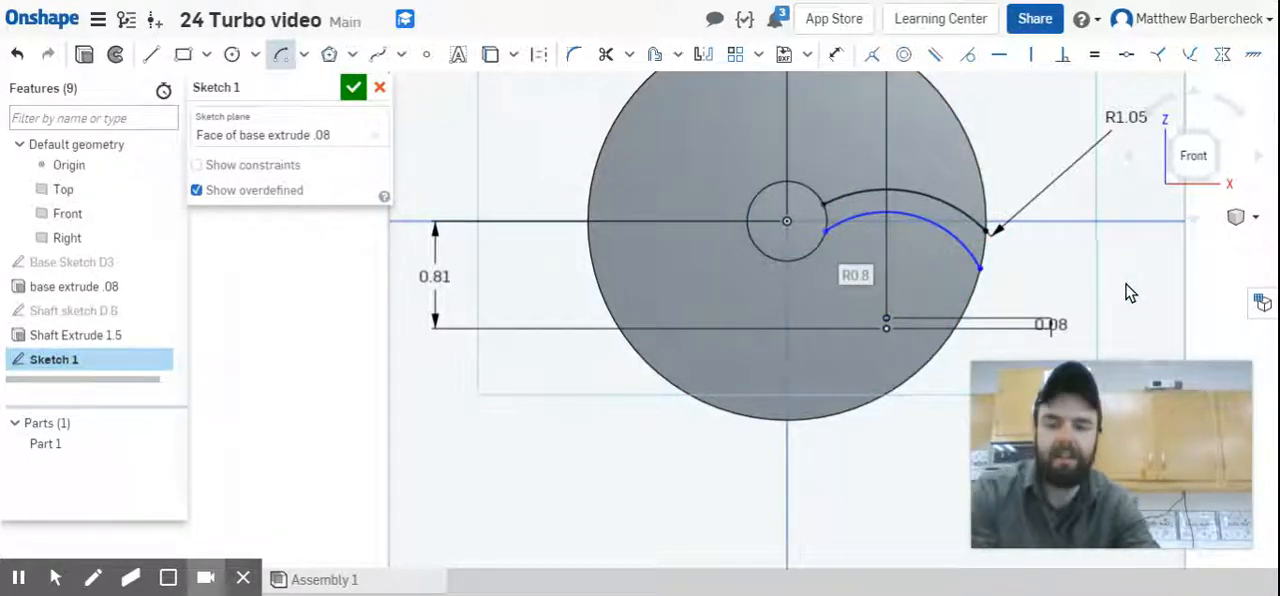
Dimension the second arc's radius to 1.03 in.
key(d)
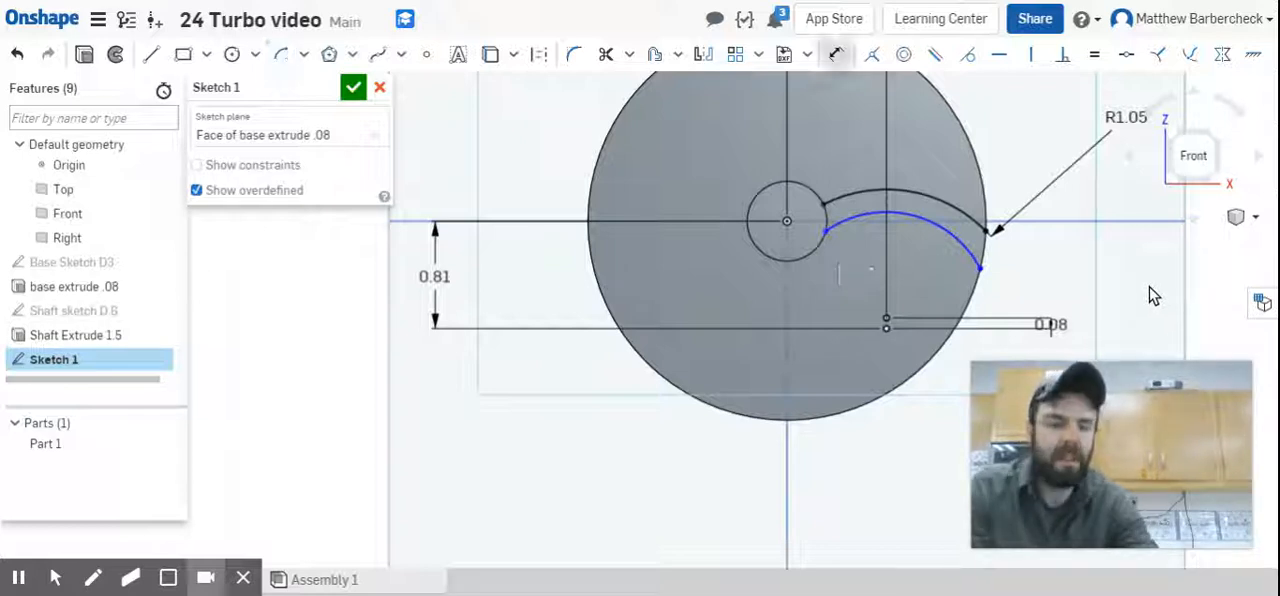
click(957, 249)
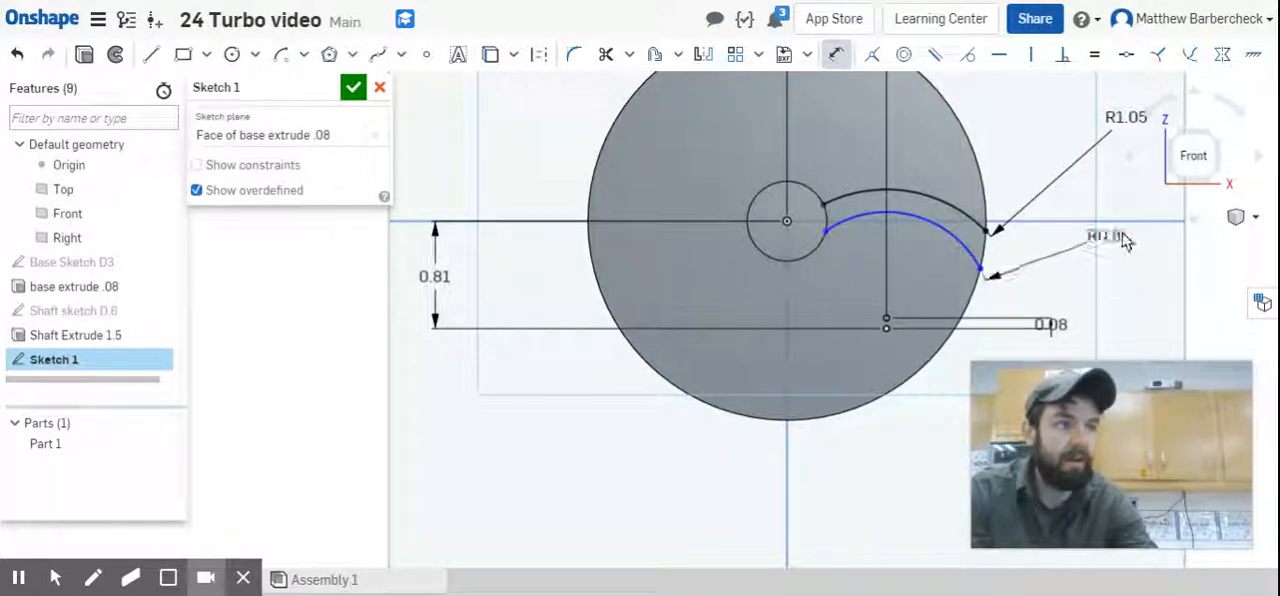
click(1147, 250)
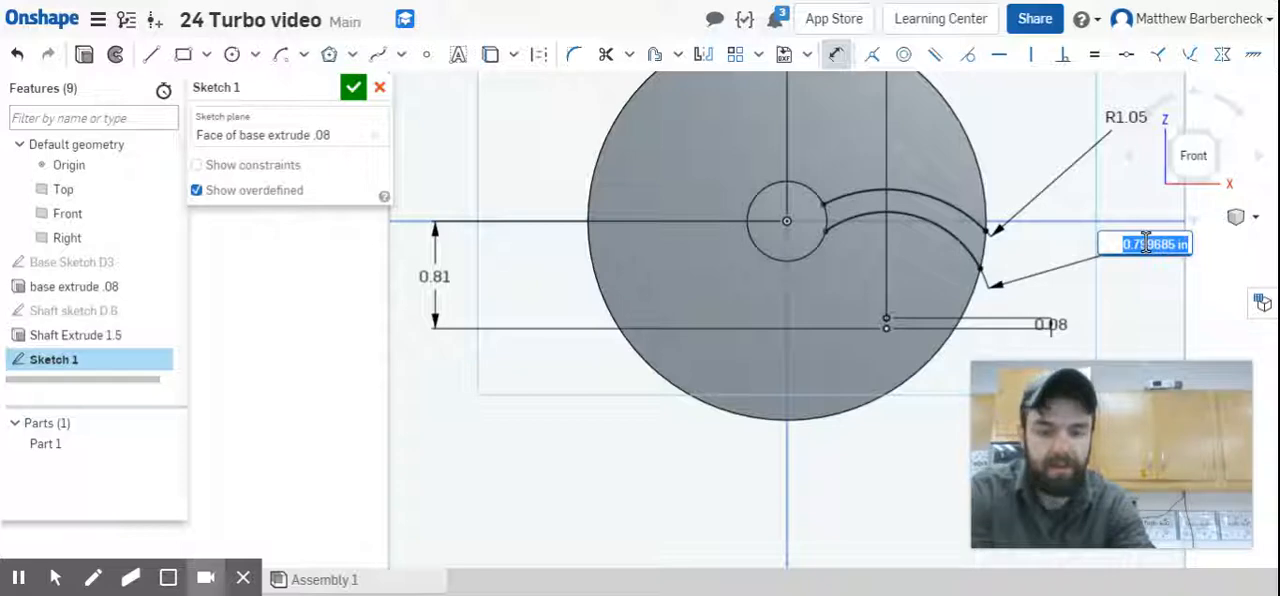
text(1.0)
key(Return)
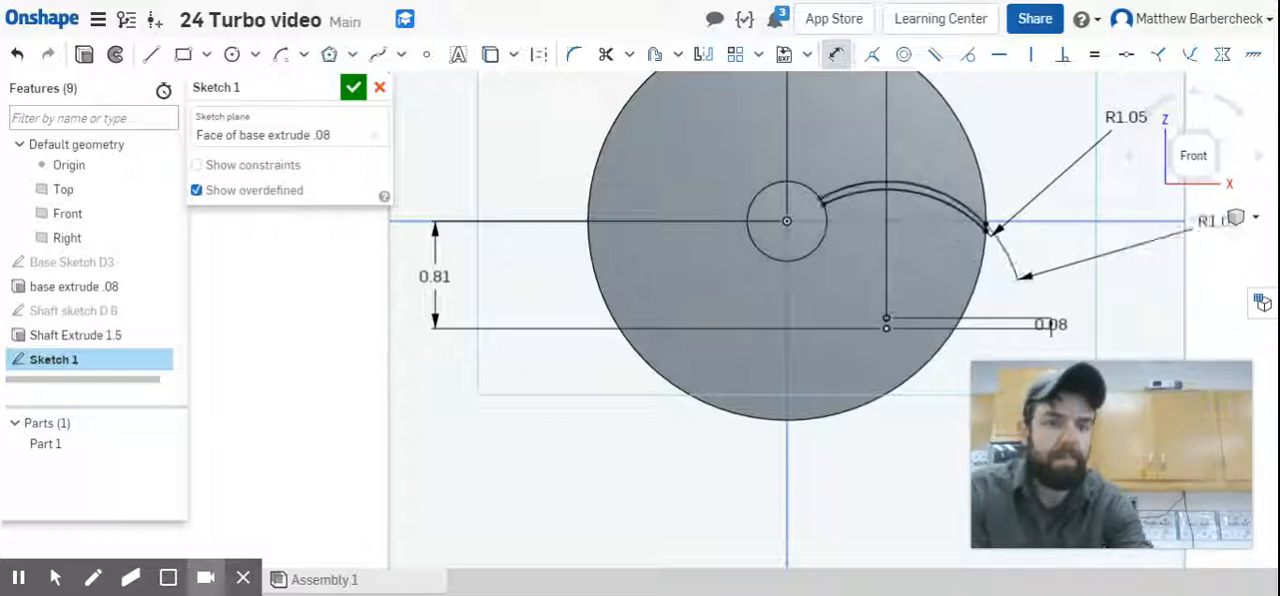
Delete the 0.08 in vertical dimension between the two arc centre points.
scroll(1010, 220, up, 2)
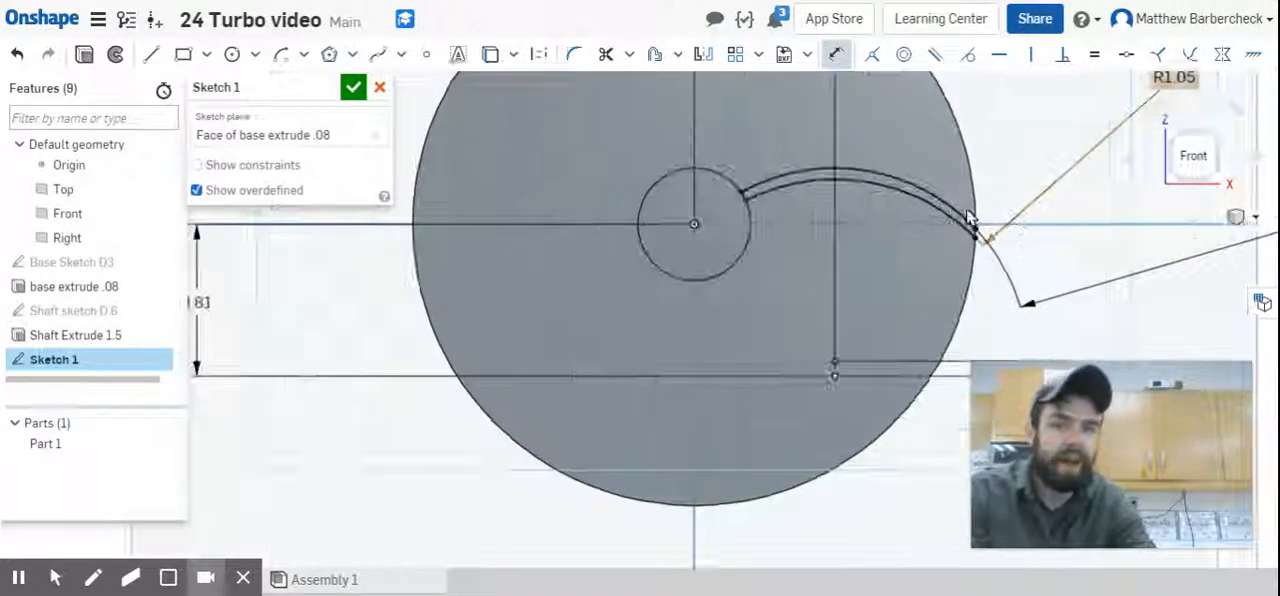
scroll(975, 220, down, 2)
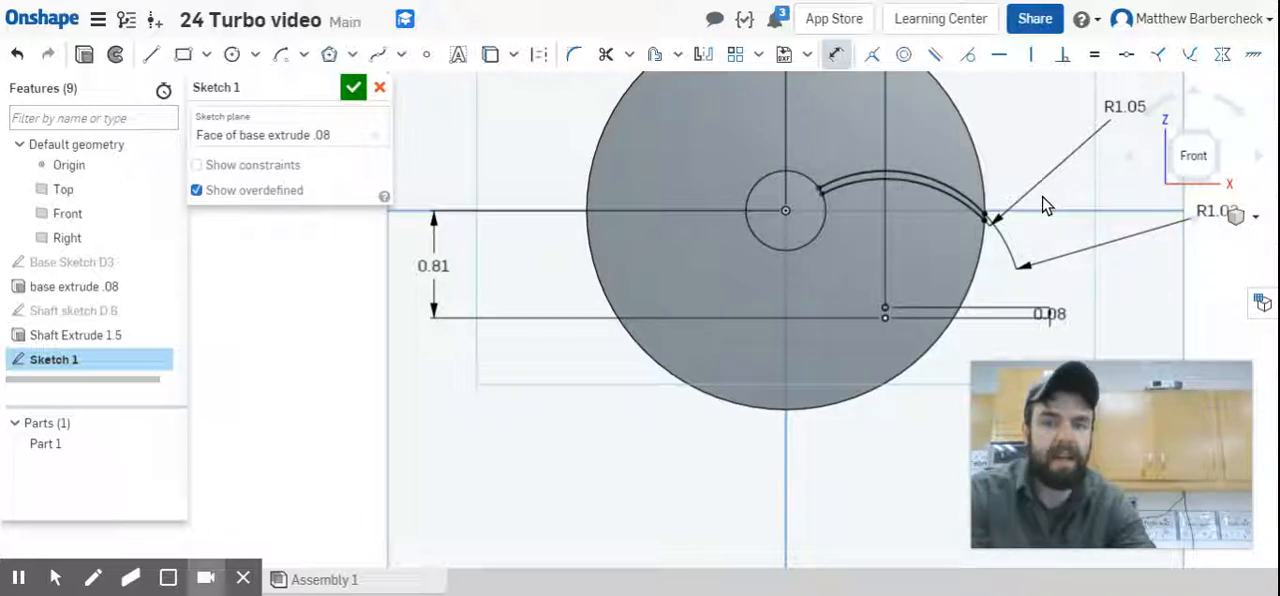
mouse_move(1050, 190)
middle_down()
mouse_move(1020, 254)
mouse_move(948, 248)
middle_up()
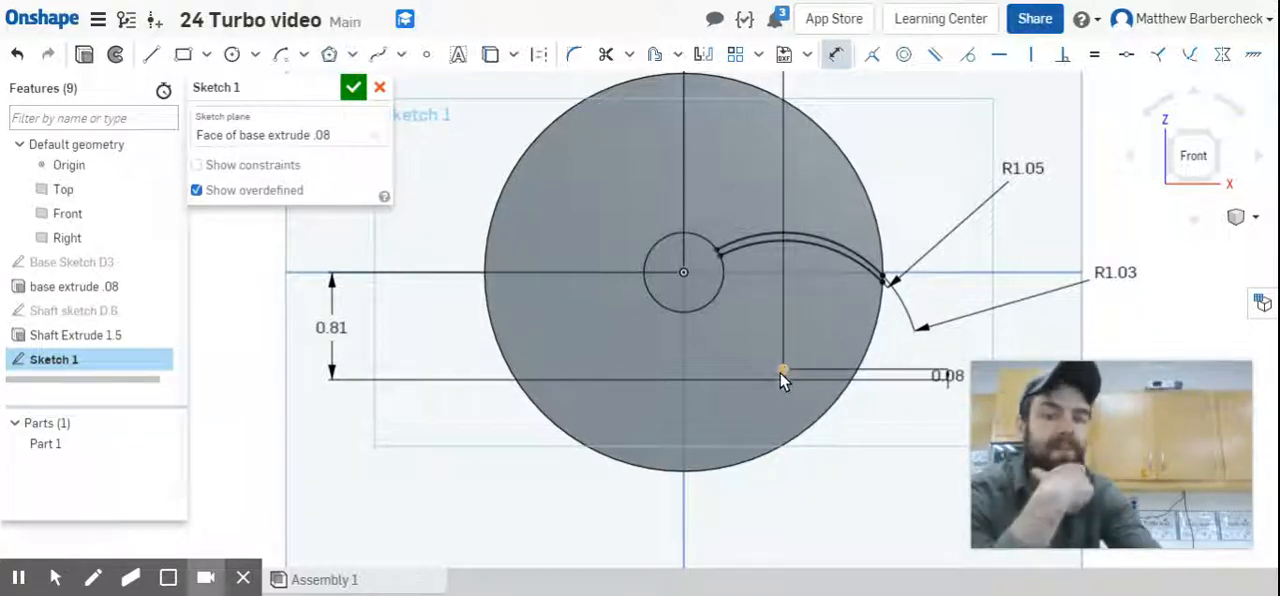
click(947, 377)
key(Delete)
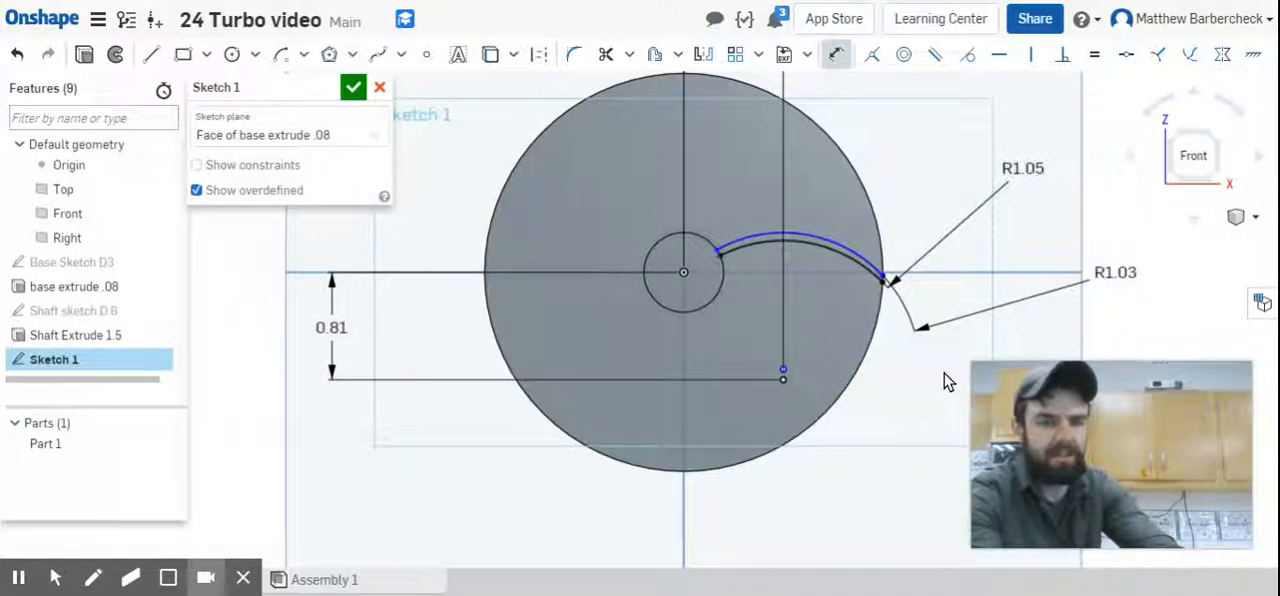
Move the second arc's centre point freehand from above to directly below the first arc's centre point.
mouse_move(783, 369)
mouse_down()
mouse_move(788, 410)
mouse_move(794, 297)
mouse_move(806, 298)
mouse_up()
scroll(780, 385, up, 5)
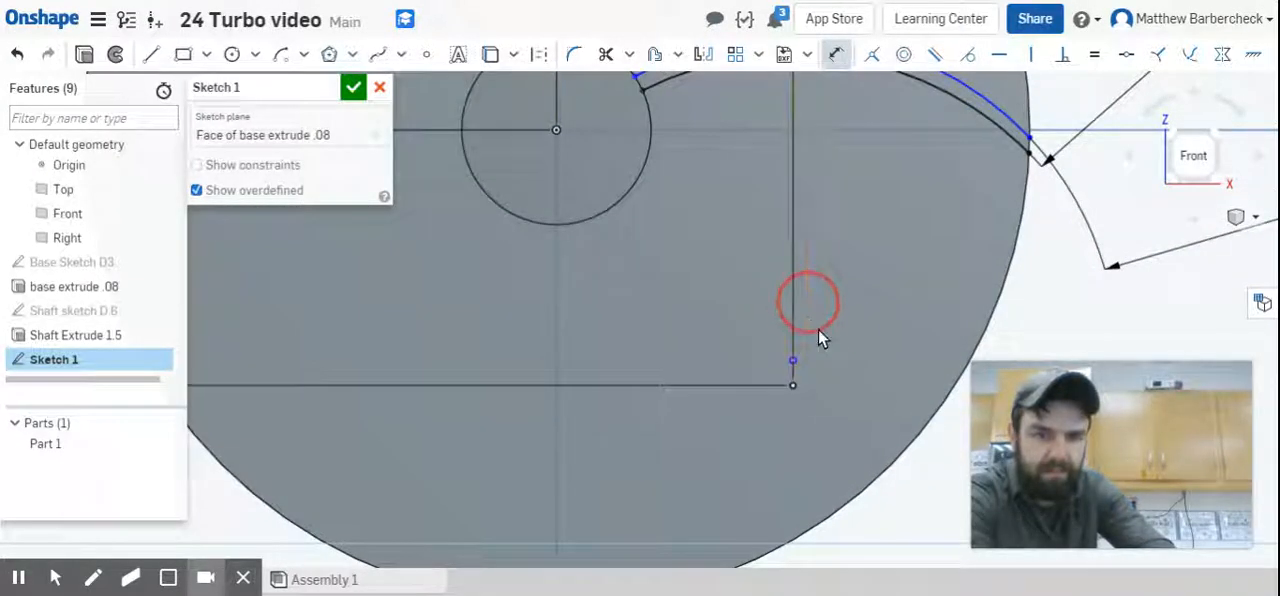
scroll(798, 359, down, 5)
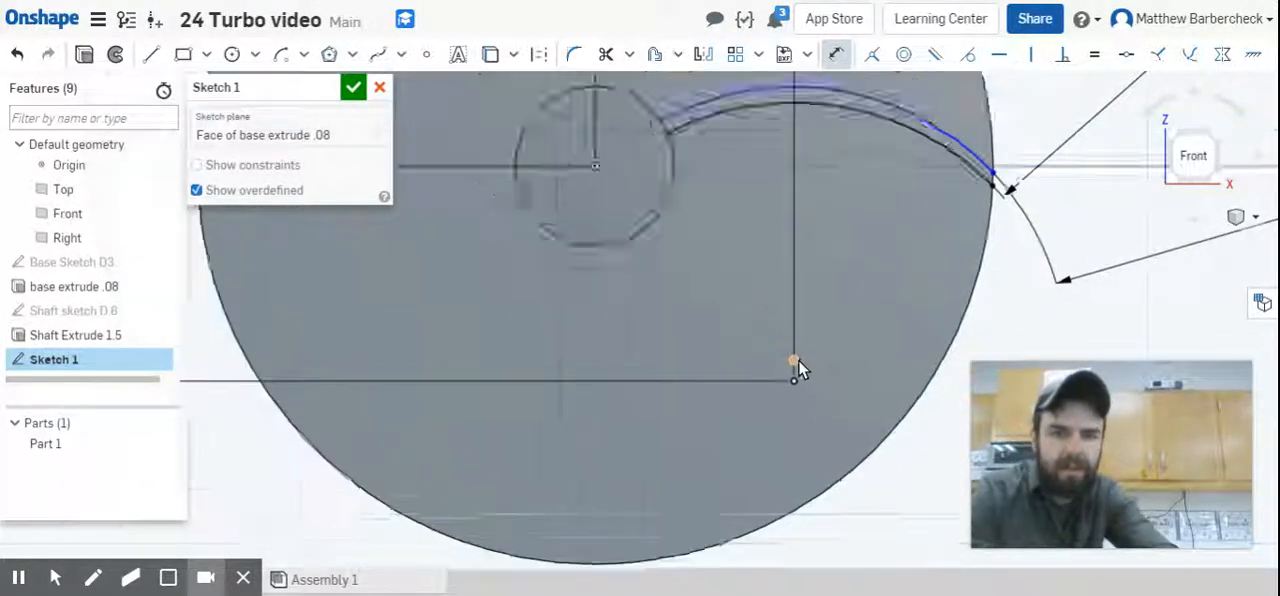
scroll(818, 302, down, 5)
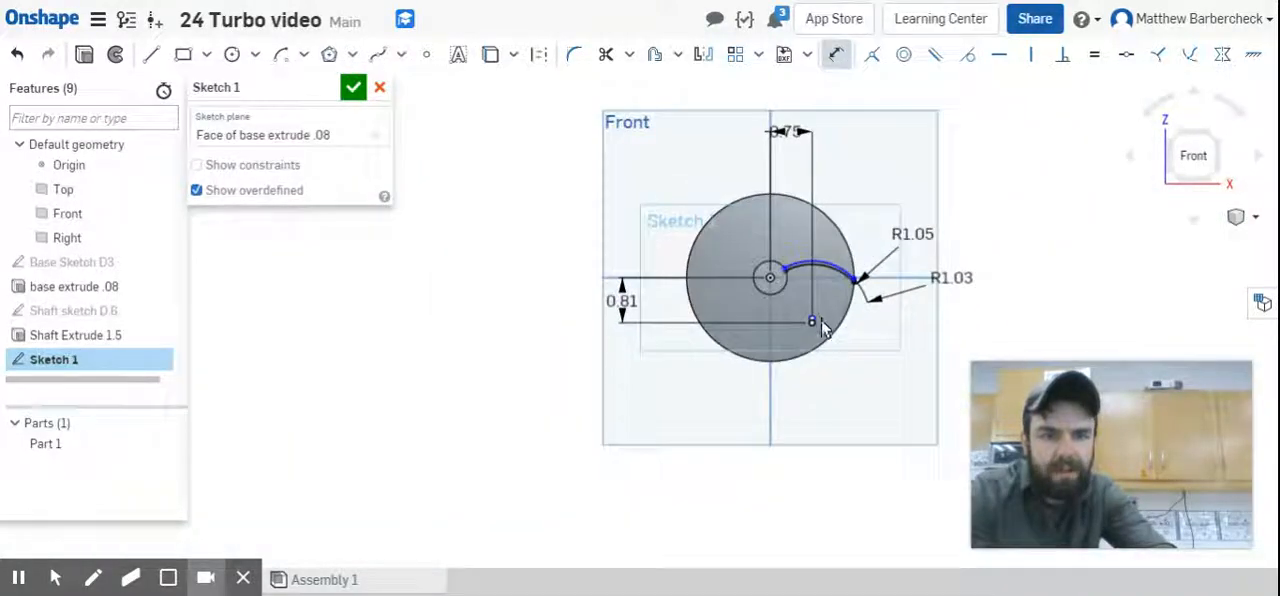
scroll(820, 320, up, 8)
scroll(805, 315, up, 5)
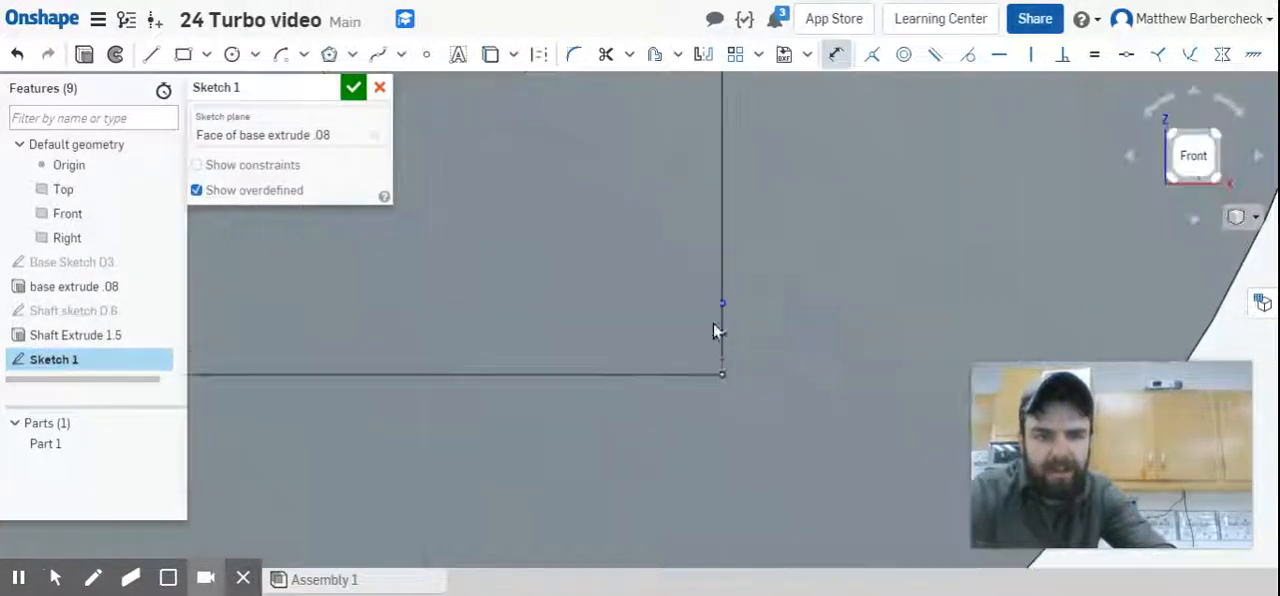
click(718, 307)
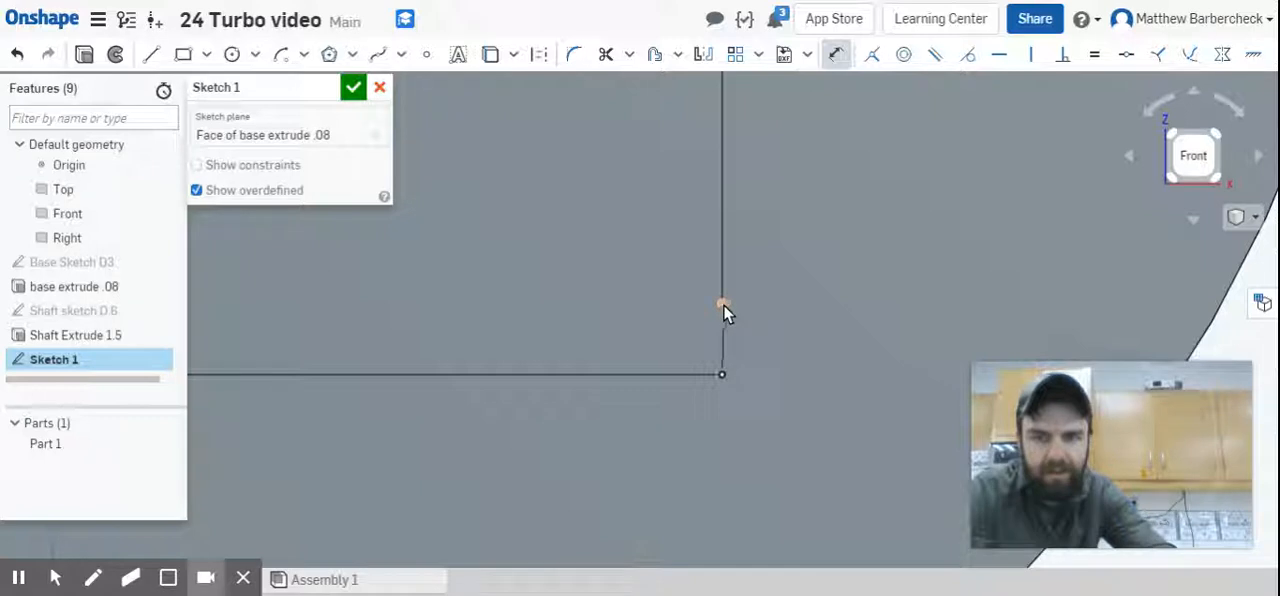
key(Escape)
drag(719, 307, 731, 359)
drag(723, 406, 723, 474)
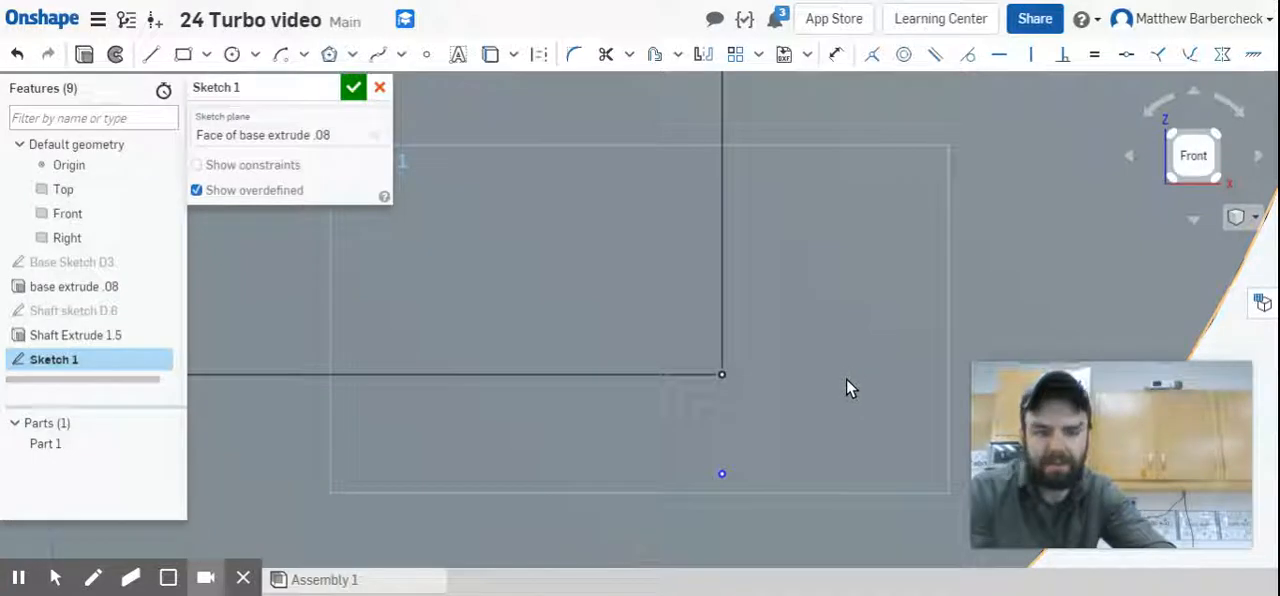
Dimension the vertical distance from the first arc's centre point down to the second arc's centre point to 0.08 in.
key(u)
click(722, 376)
click(721, 474)
click(822, 422)
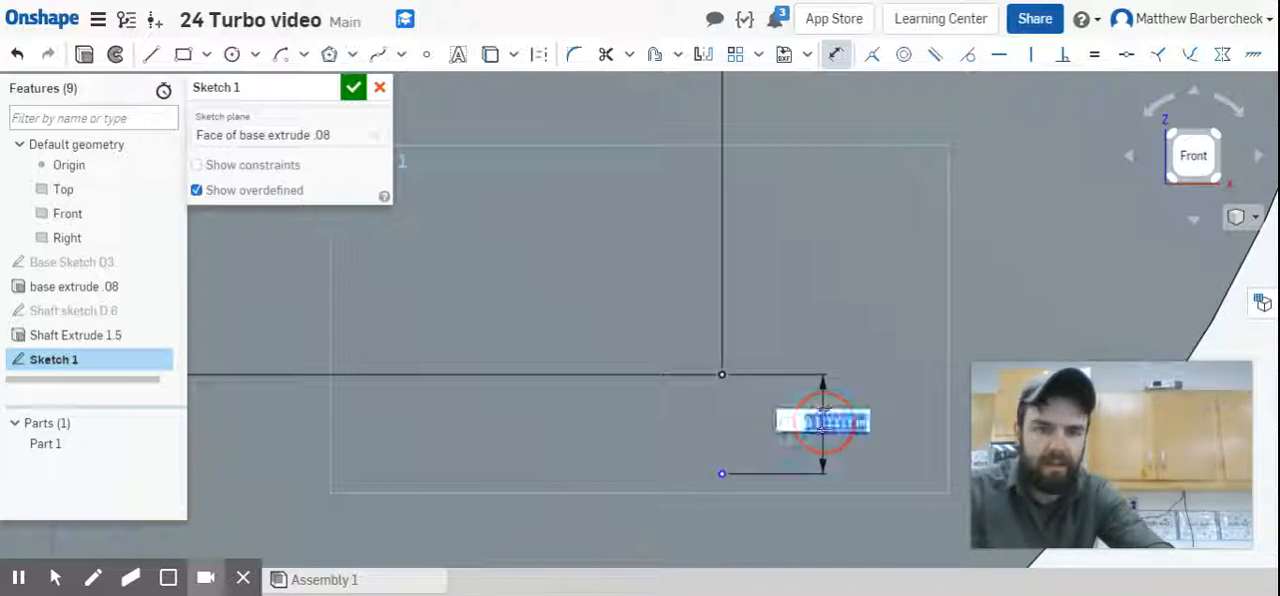
key(BackSpace)
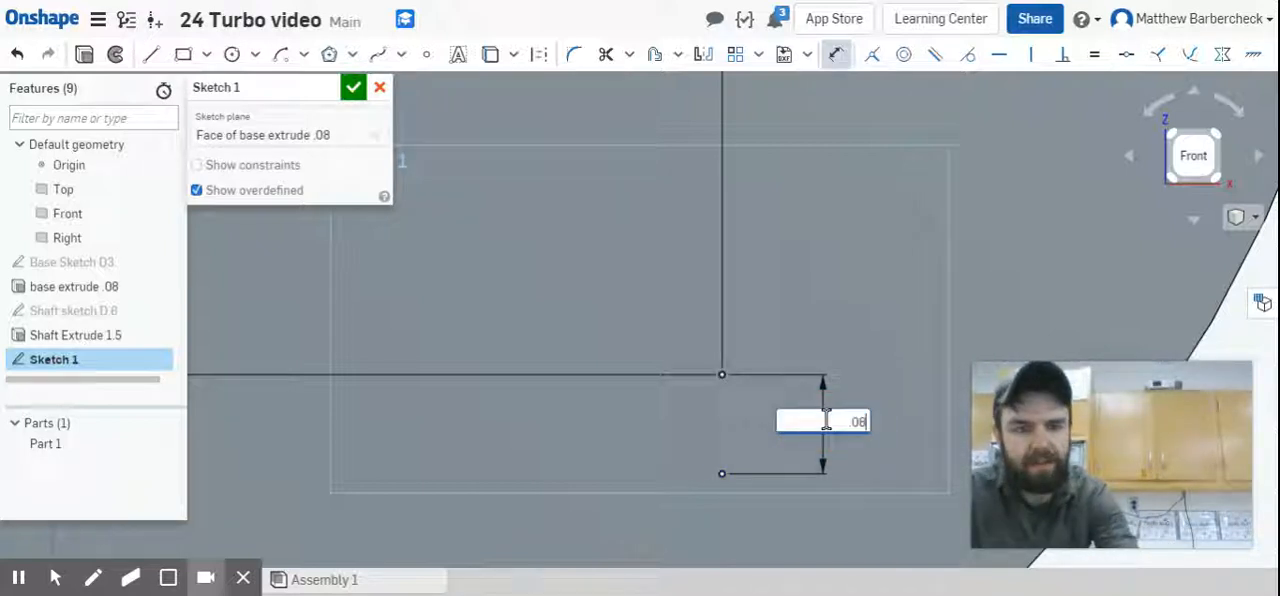
text(.08)
key(Return)
scroll(868, 420, down, 8)
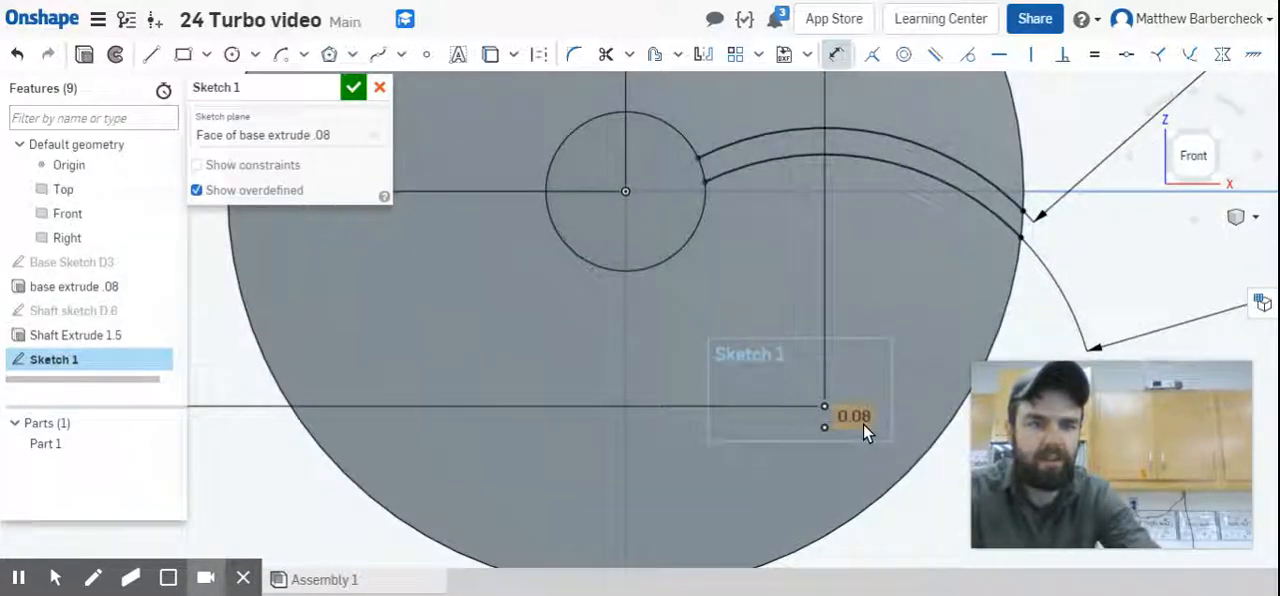
scroll(863, 423, down, 3)
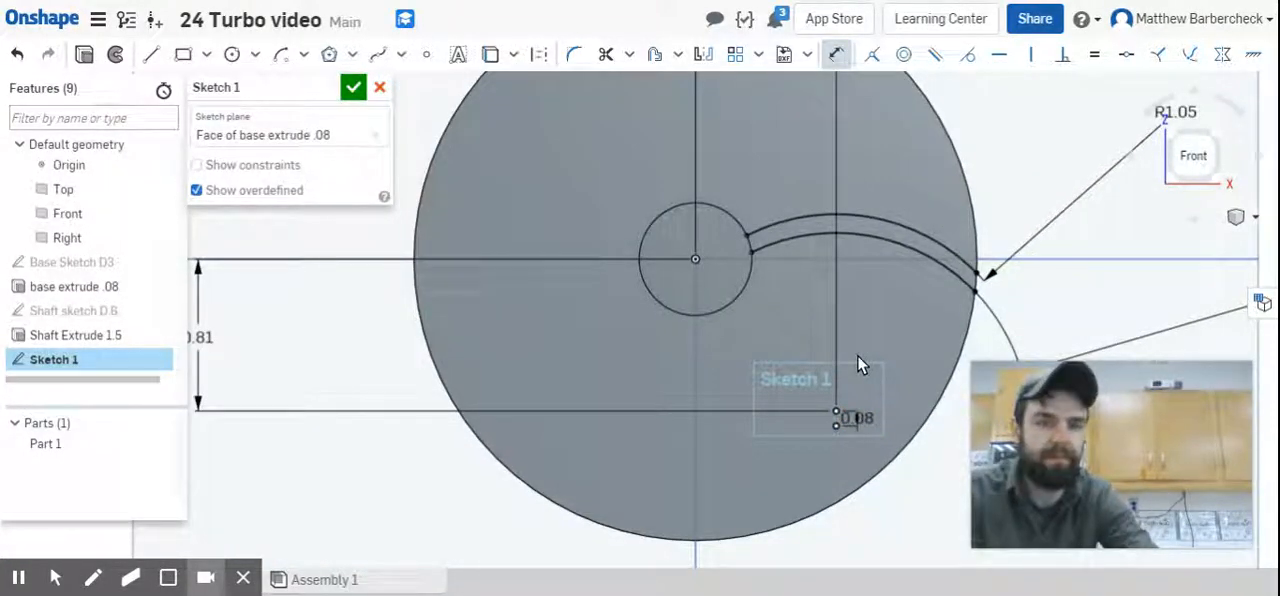
scroll(868, 312, down, 3)
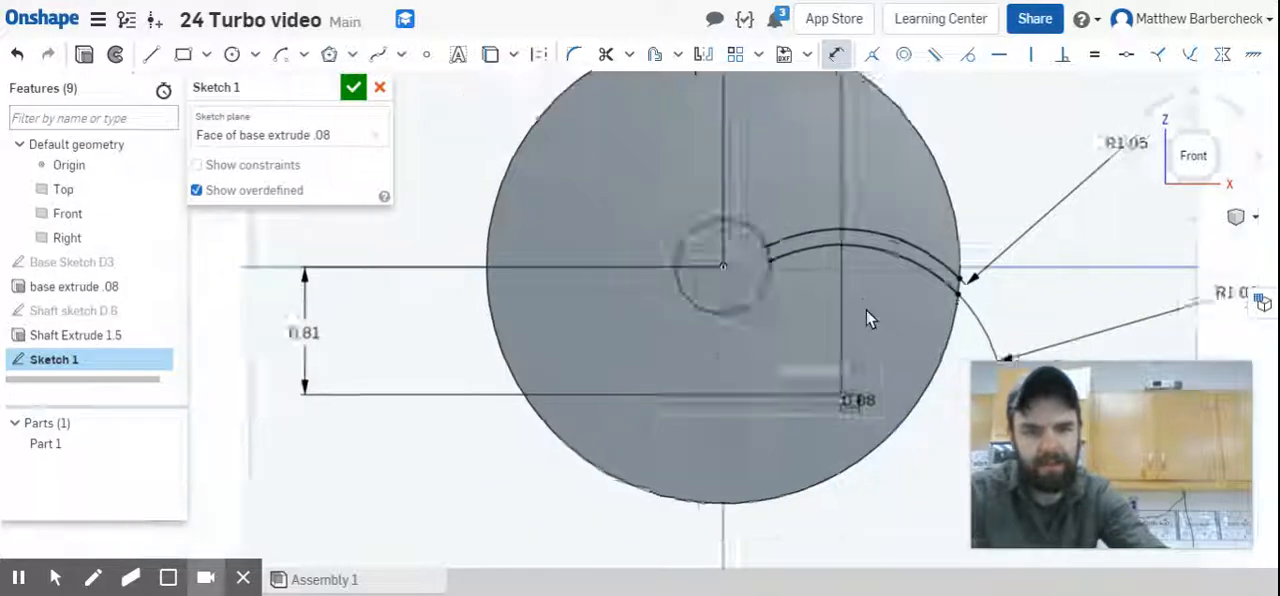
mouse_move(848, 128)
middle_down()
mouse_move(831, 132)
mouse_move(806, 207)
middle_up()
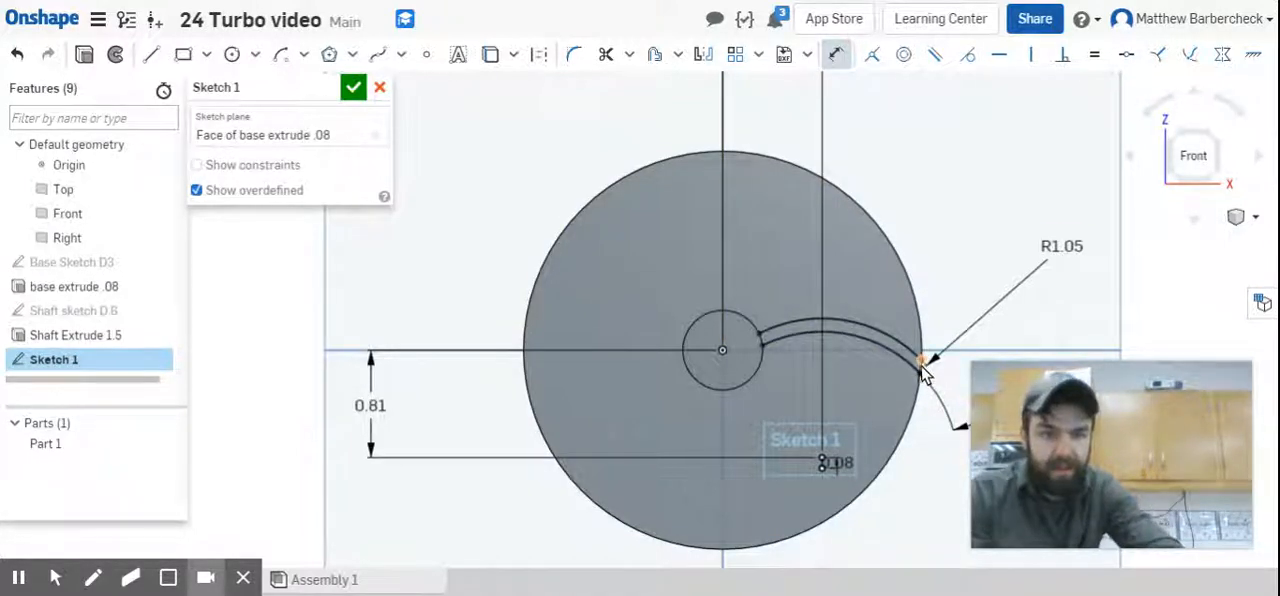
scroll(923, 371, up, 3)
scroll(925, 375, down, 3)
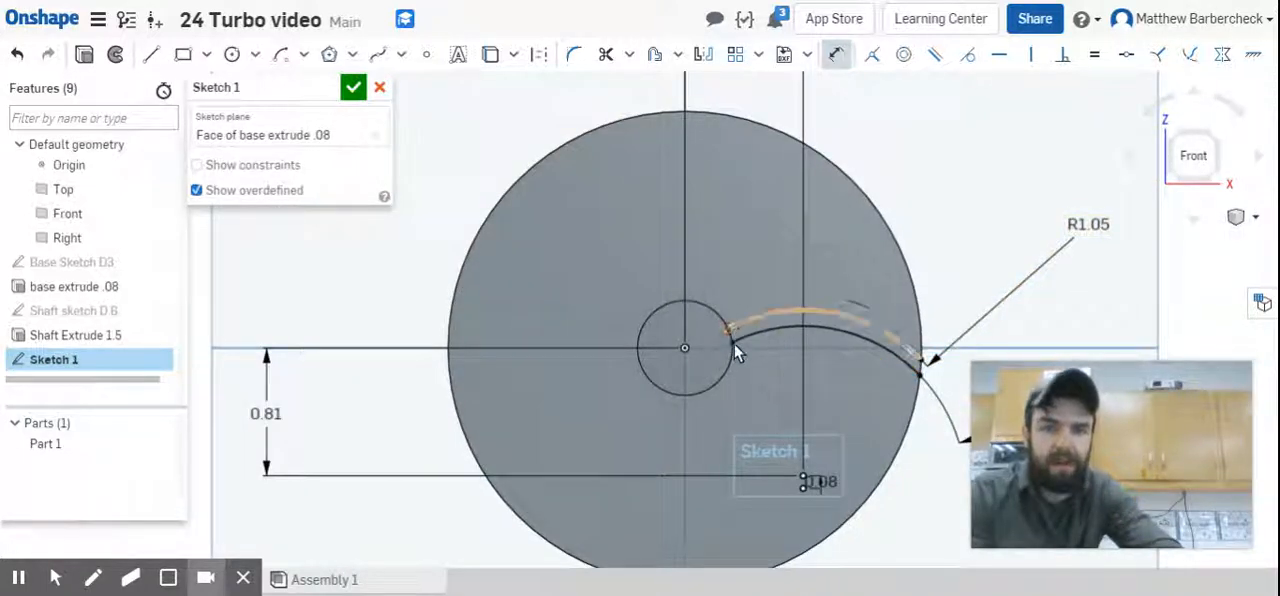
click(733, 318)
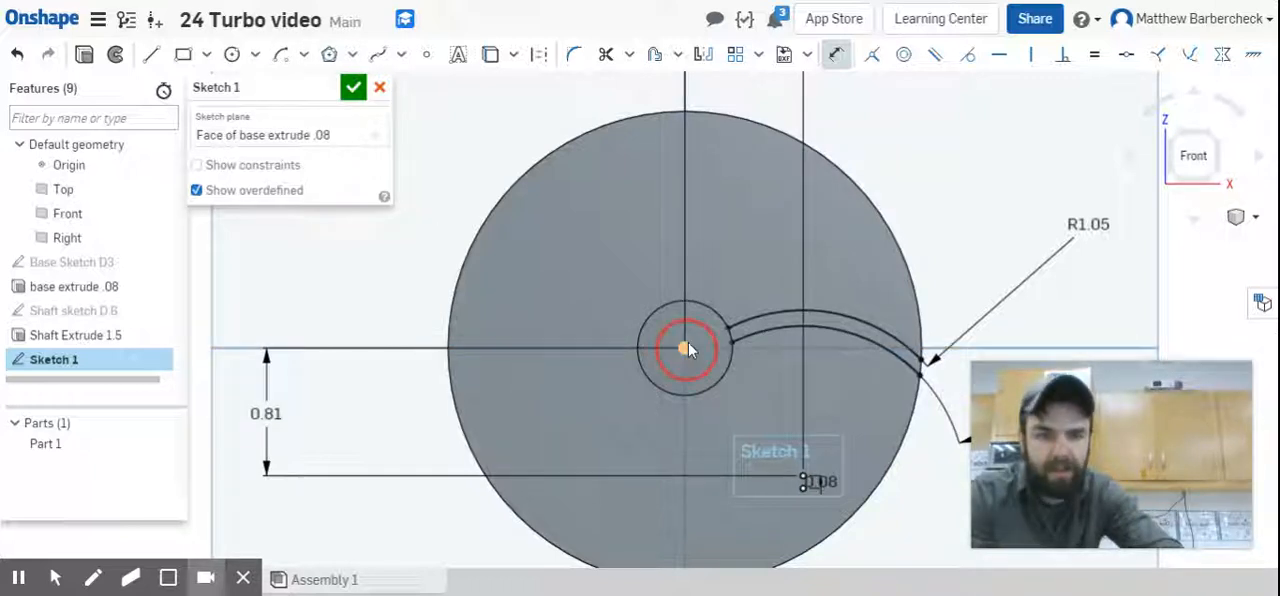
click(725, 328)
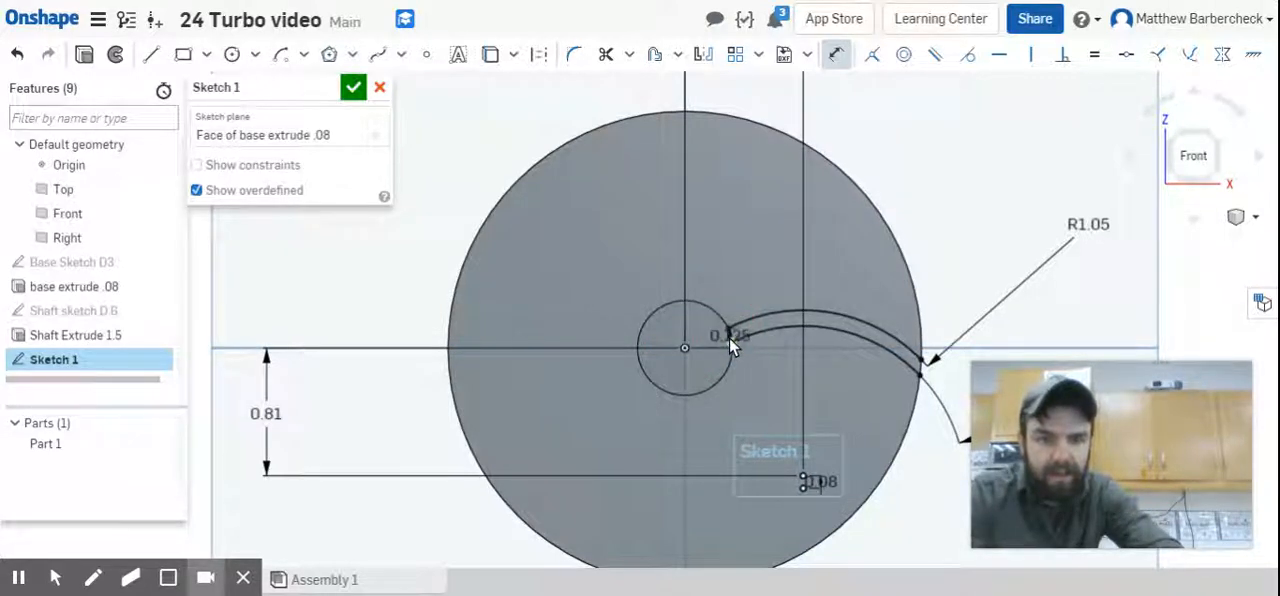
click(729, 337)
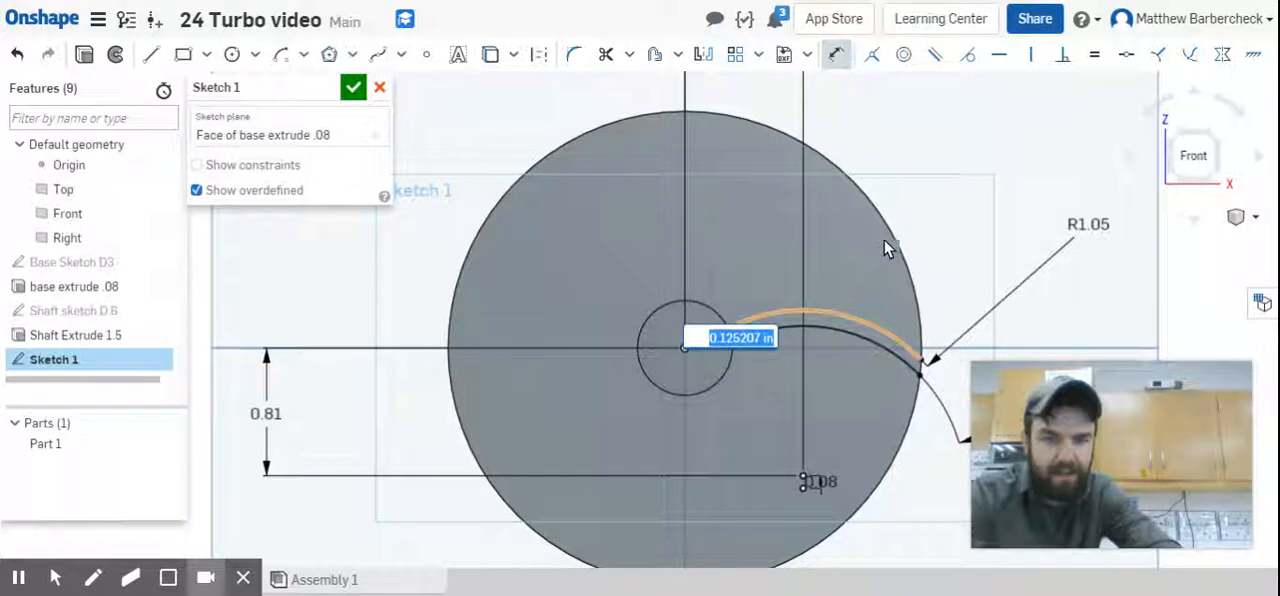
key(Escape)
scroll(739, 333, up, 5)
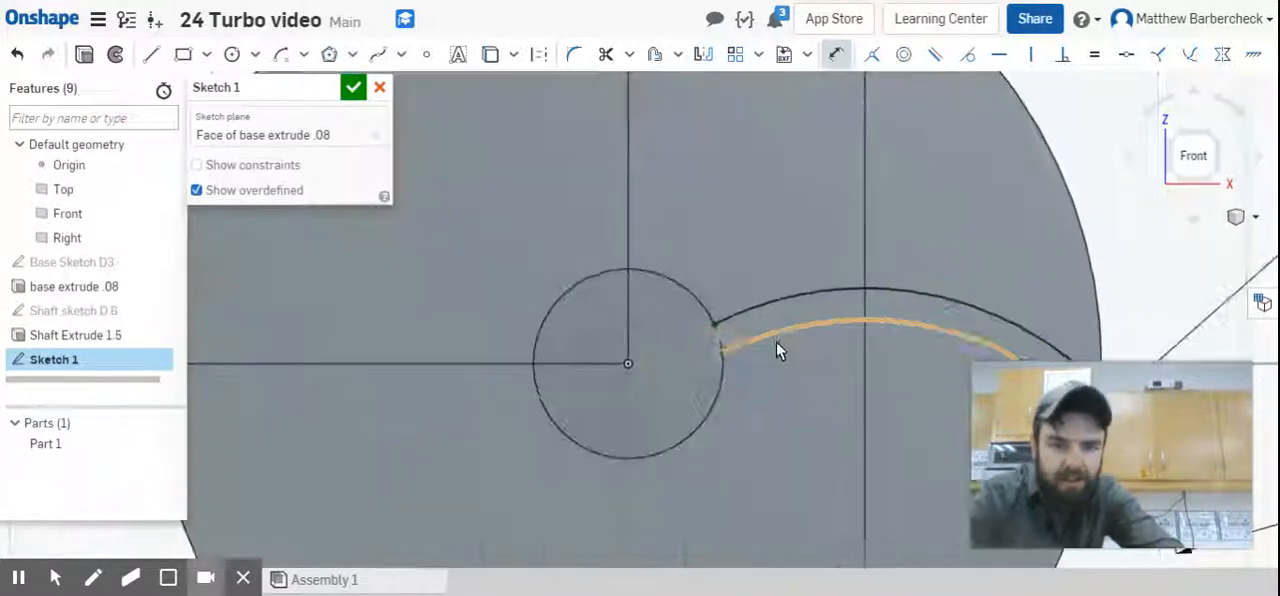
click(677, 333)
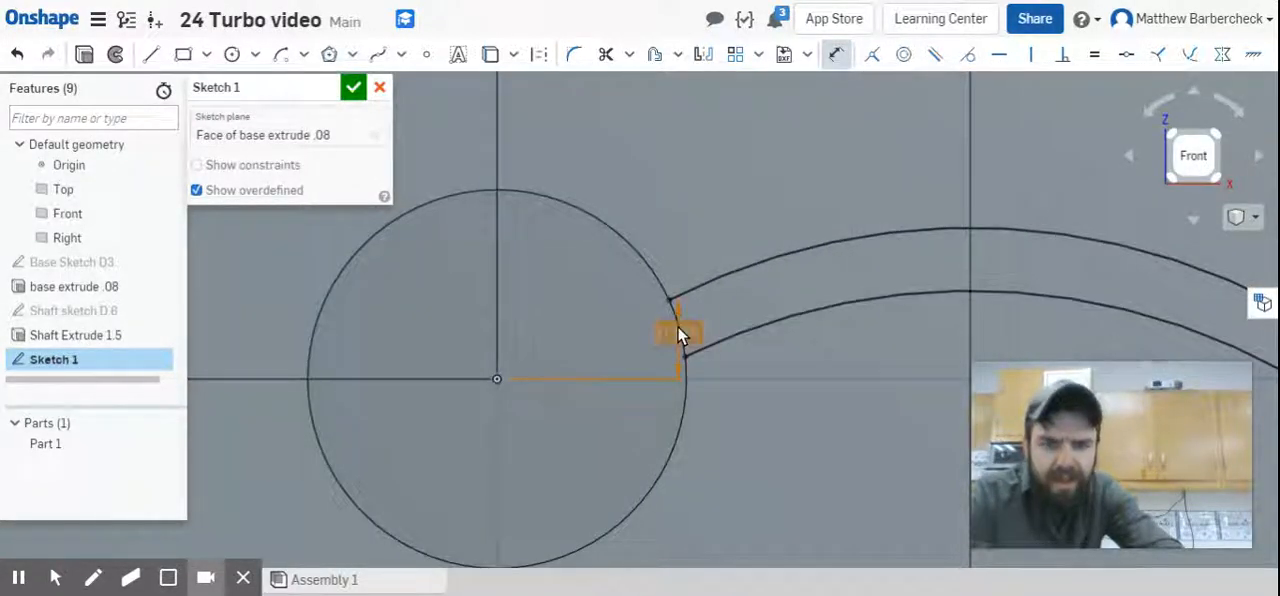
key(Escape)
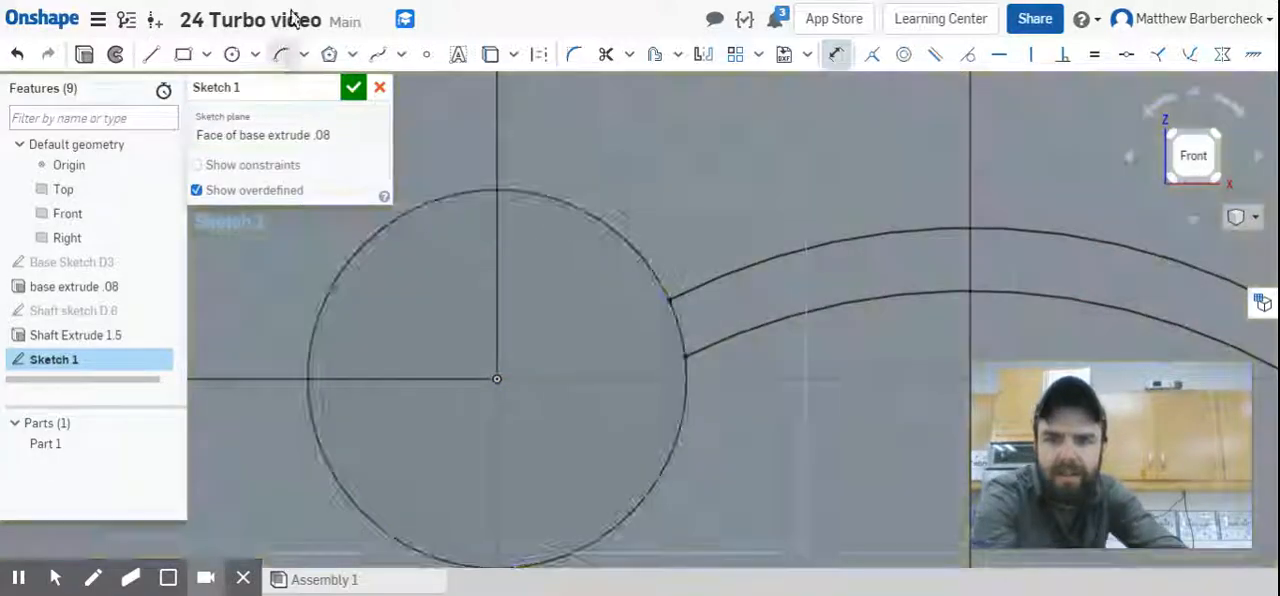
Close the blade's inner end with a 0.3 in radius arc centred on the origin, joining both blade arcs' endpoints on the shaft circle.
click(281, 54)
click(497, 379)
click(667, 298)
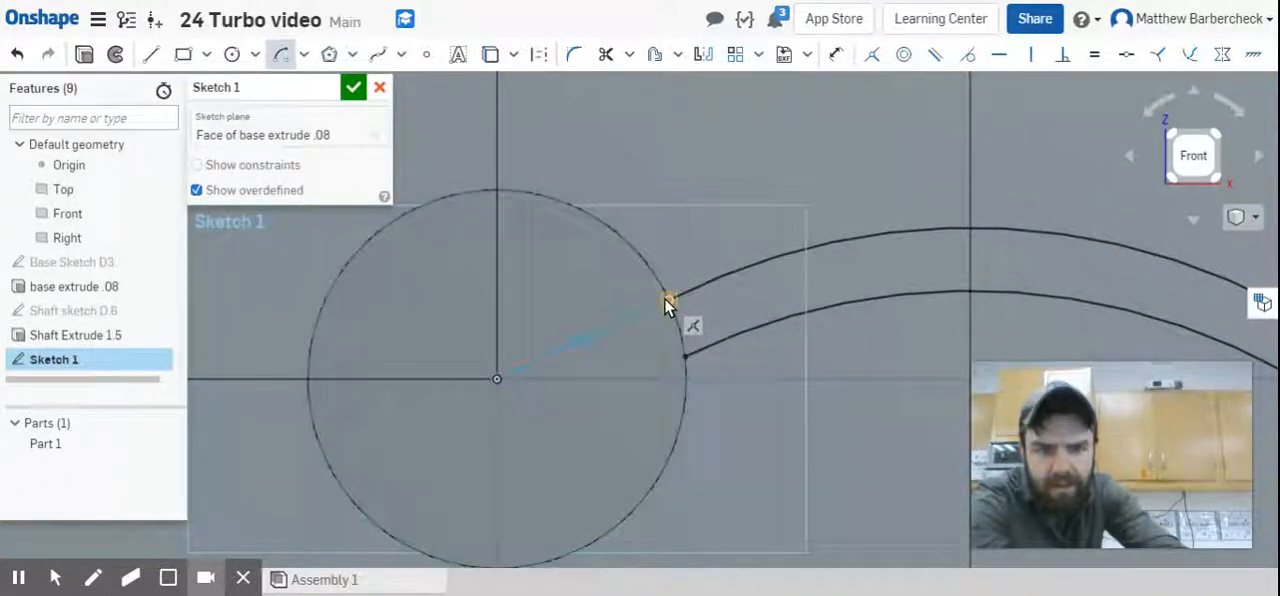
click(684, 356)
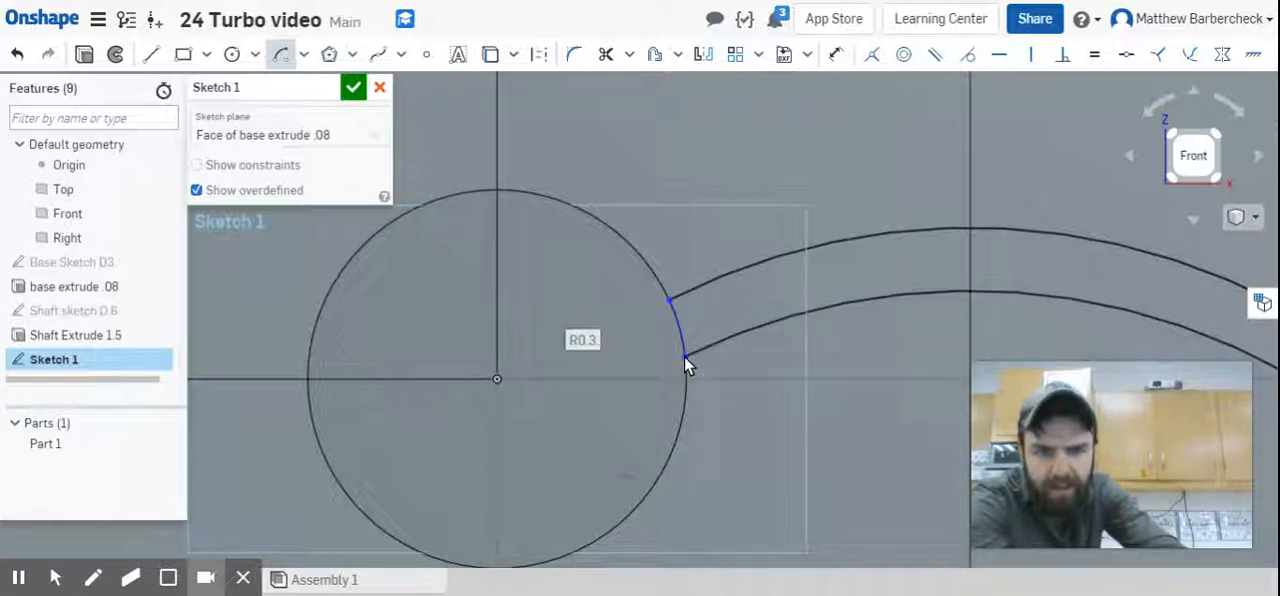
Close the blade's outer end with a 1.5 in radius arc centred on the origin, joining both blade arcs' endpoints on the disc edge.
middle_drag(983, 286, 800, 294)
scroll(800, 296, down, 6)
middle_drag(911, 290, 809, 271)
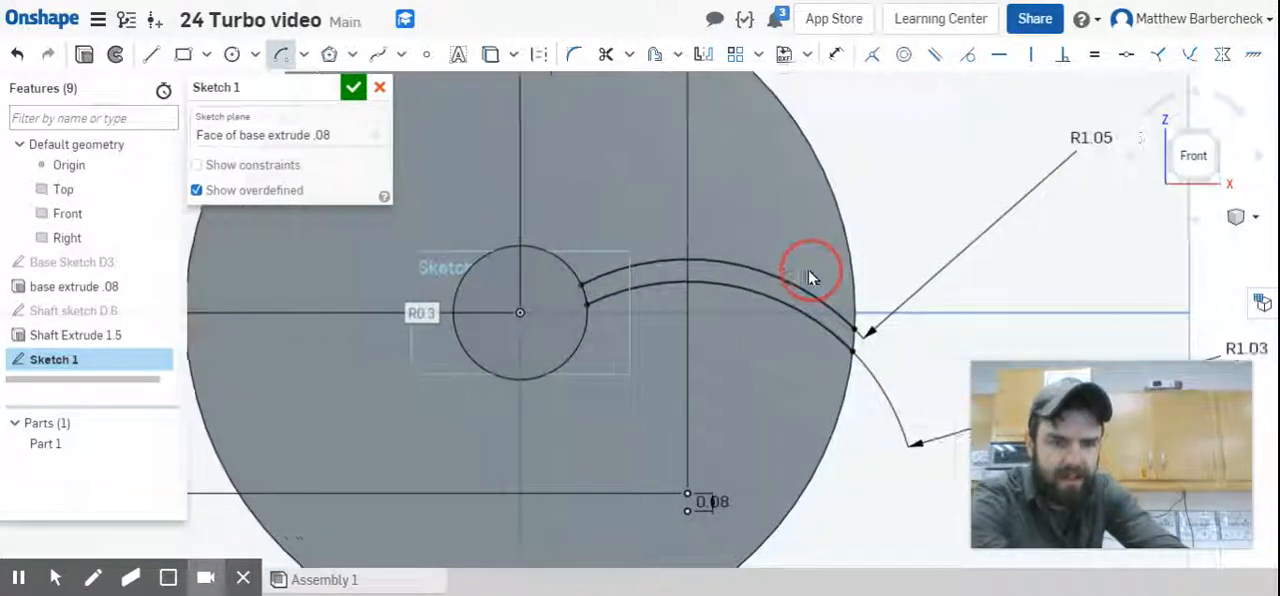
click(519, 314)
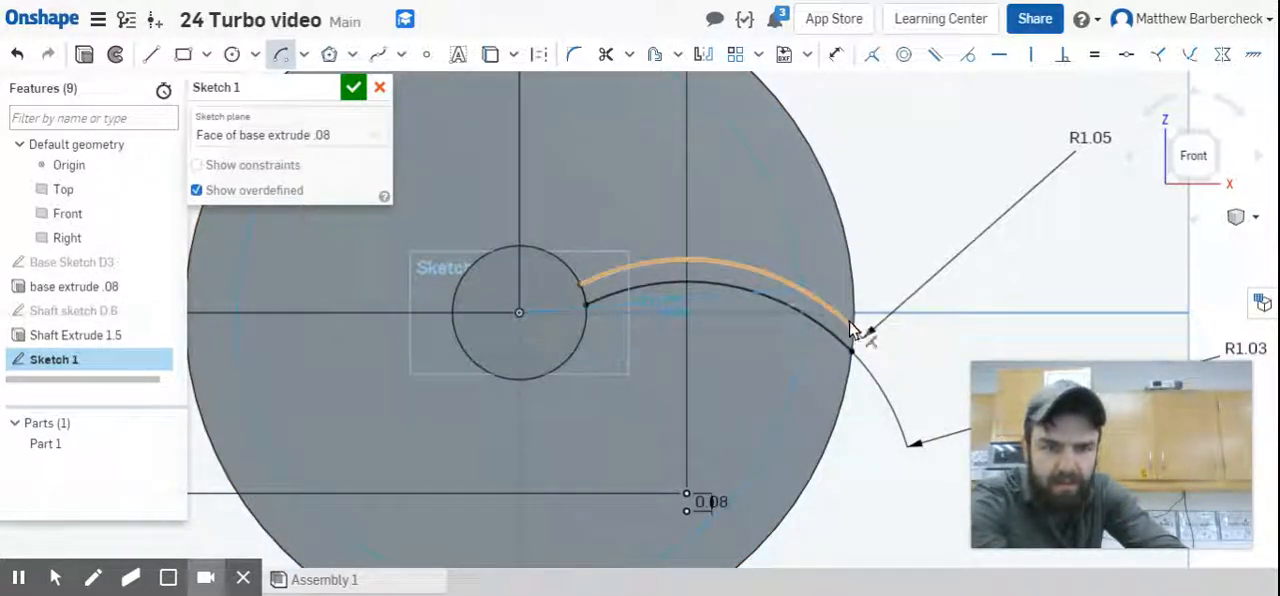
click(854, 331)
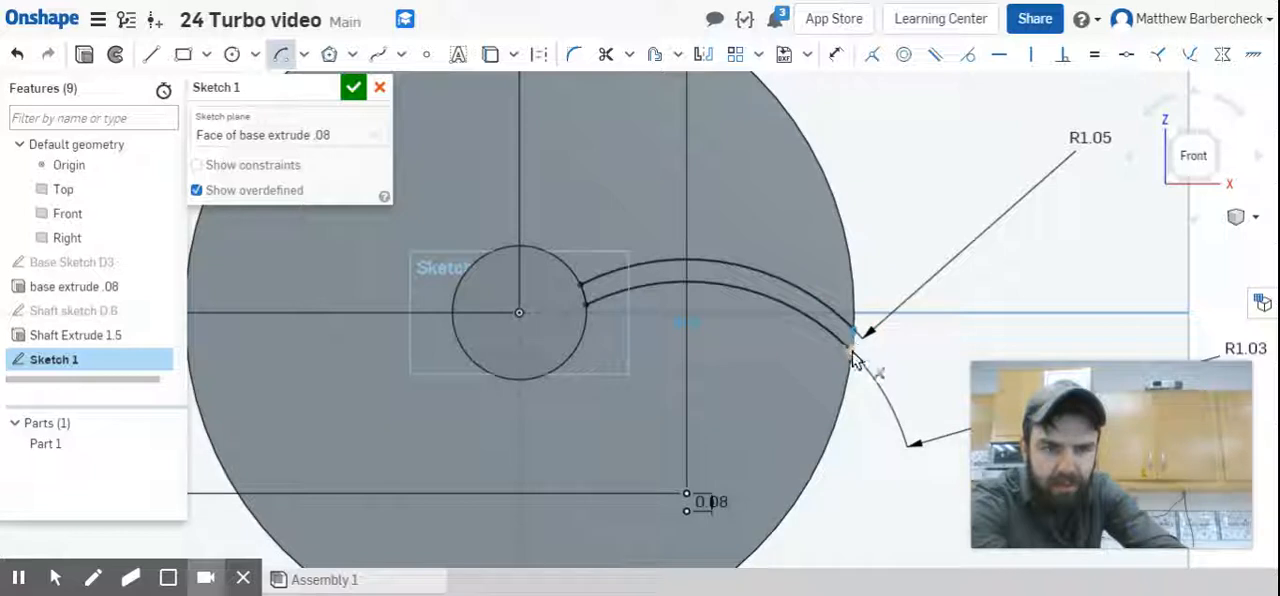
click(851, 356)
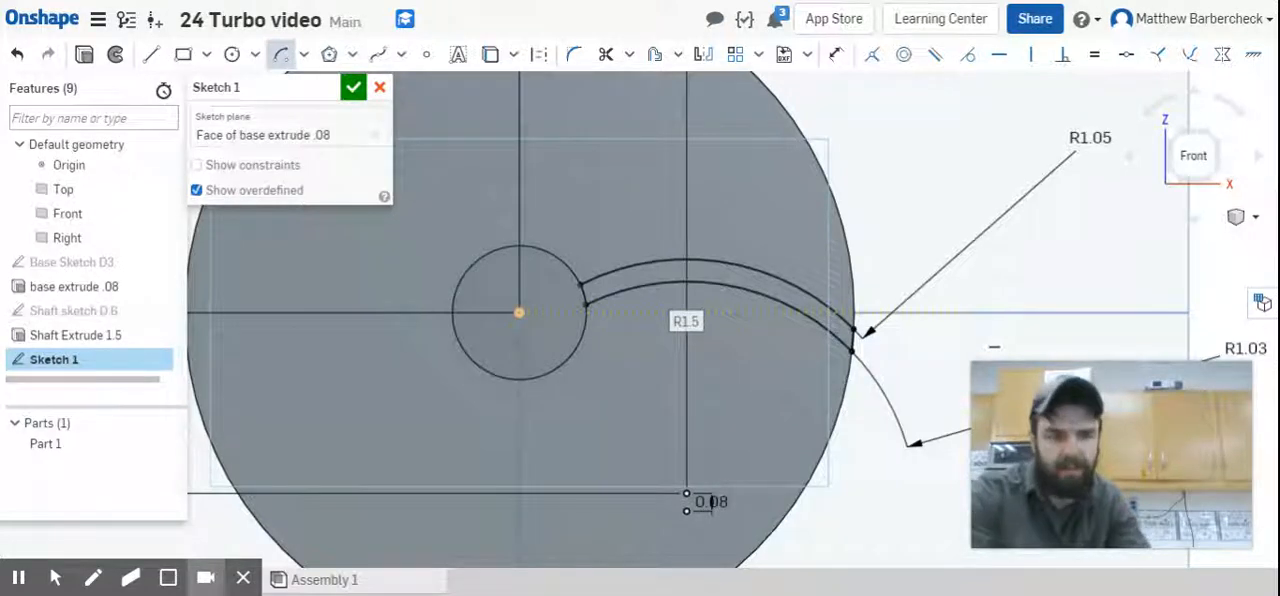
key(Escape)
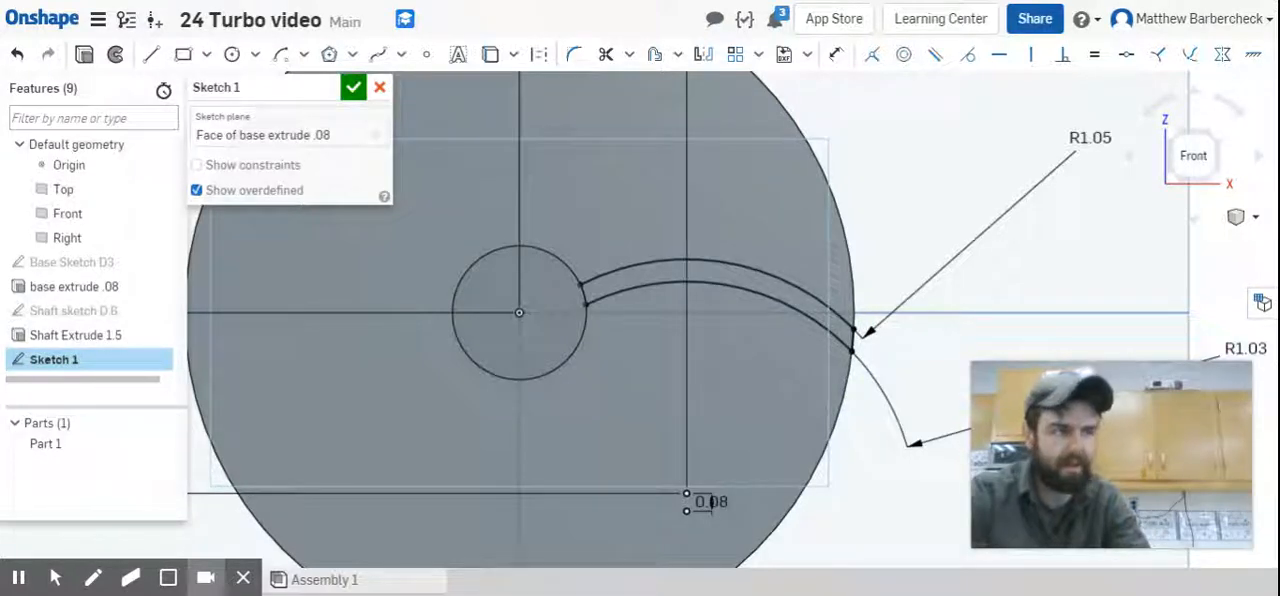
Rename the blade sketch "Fin Profile Sketch" and finish it.
click(583, 293)
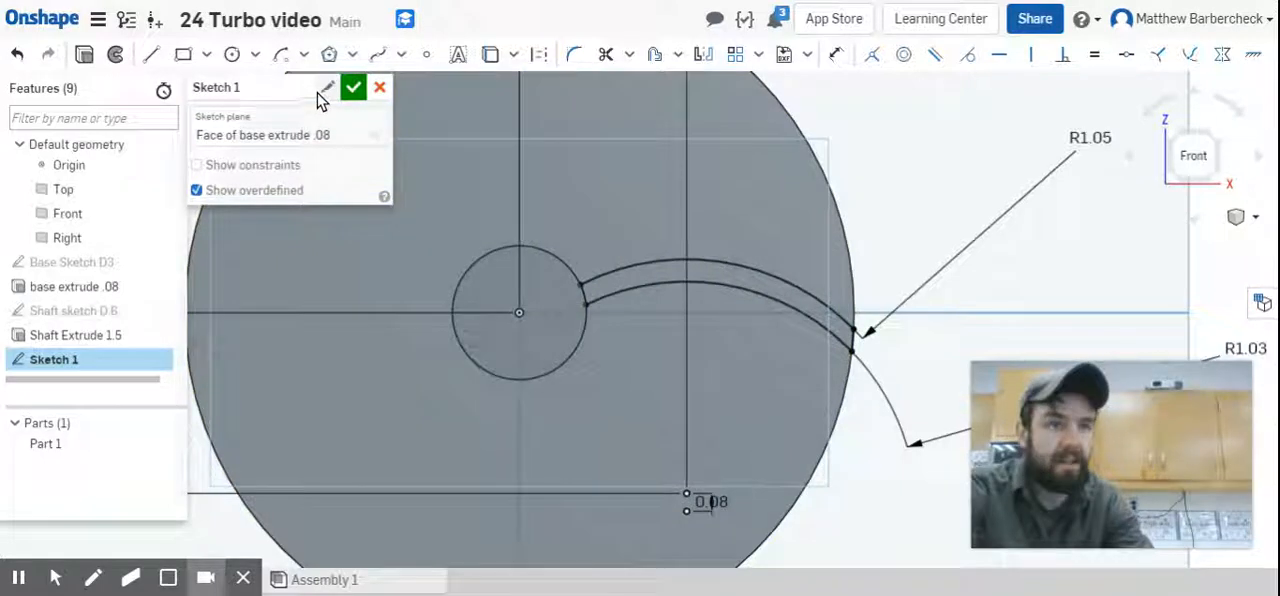
click(326, 88)
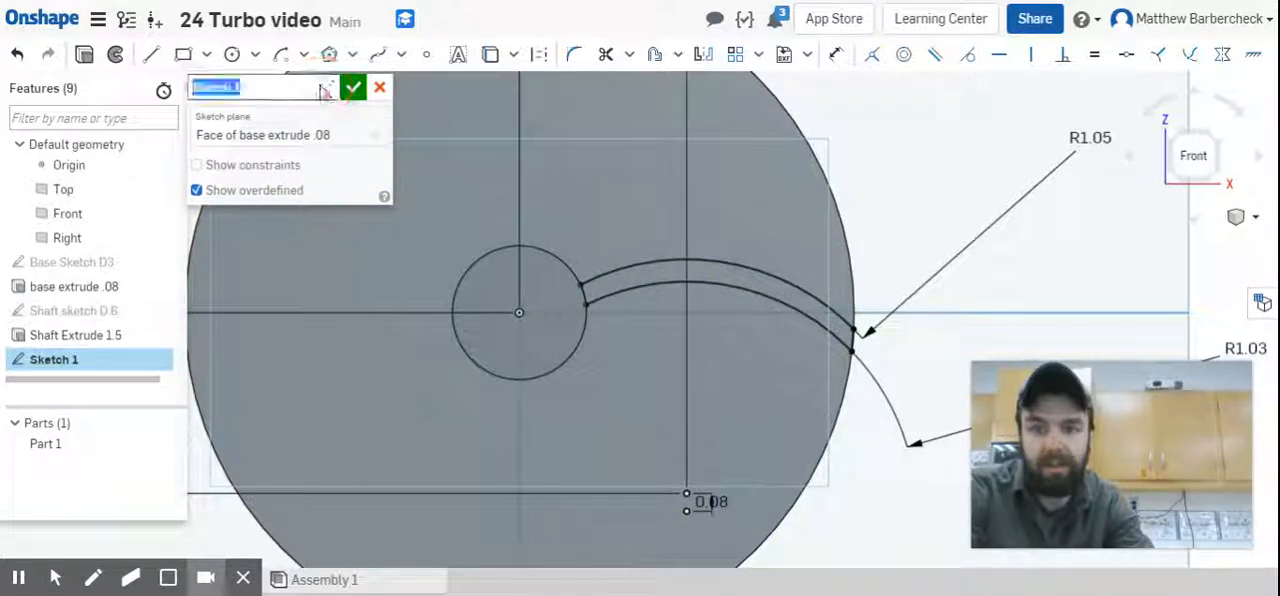
text(Fin)
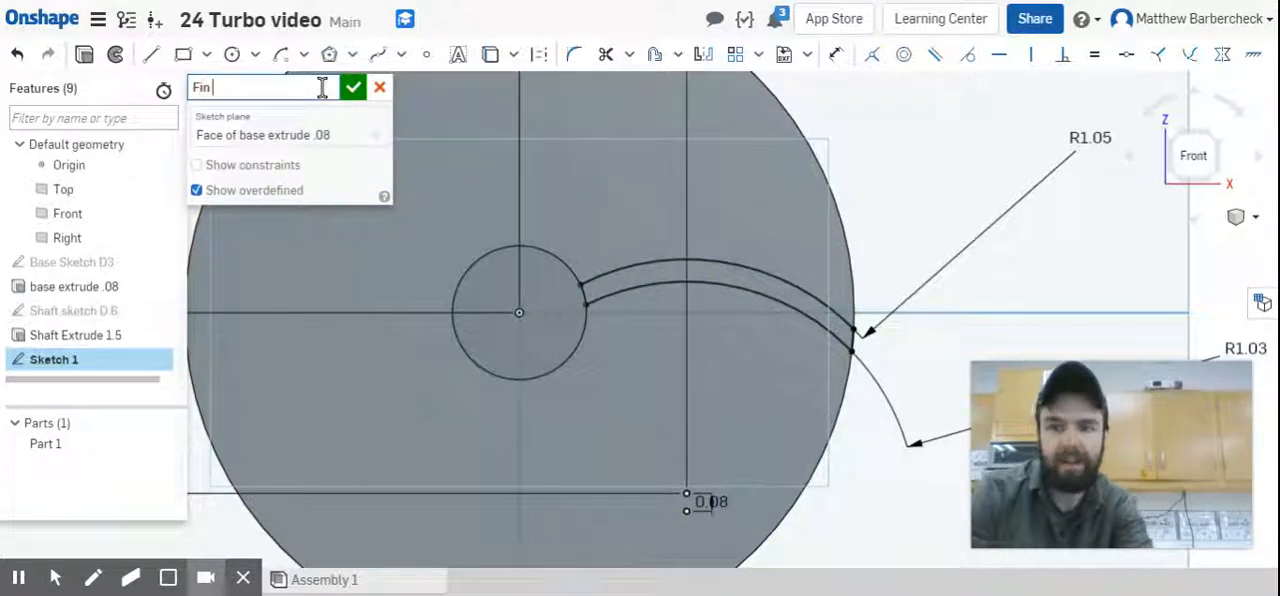
text( Profile Sketch)
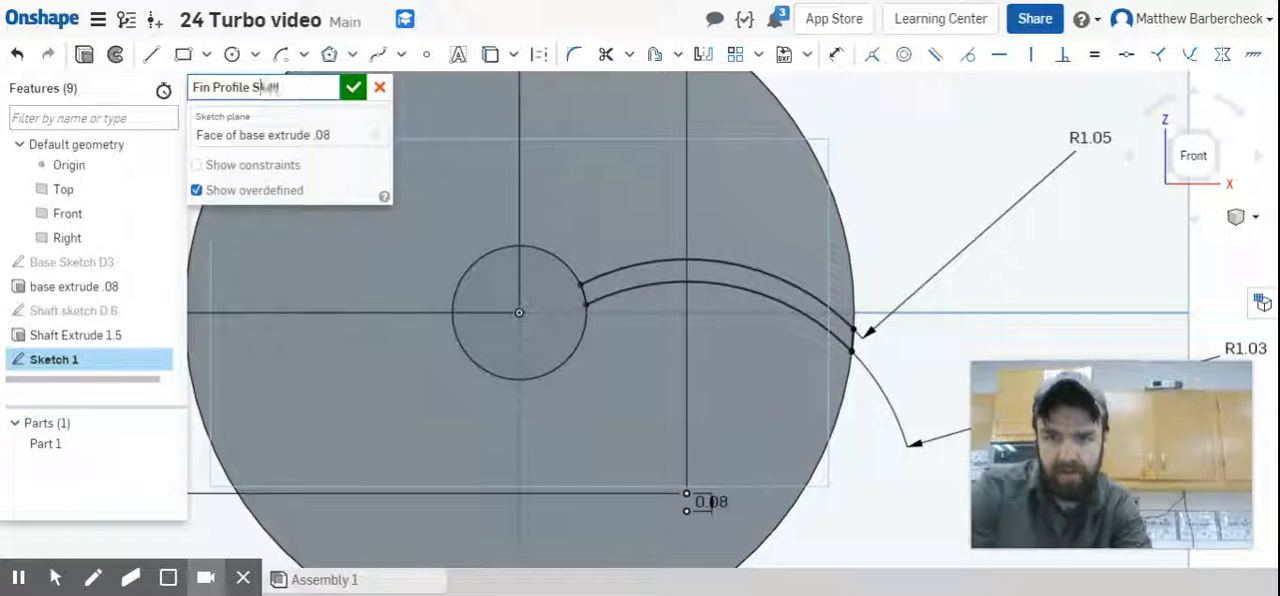
click(353, 88)
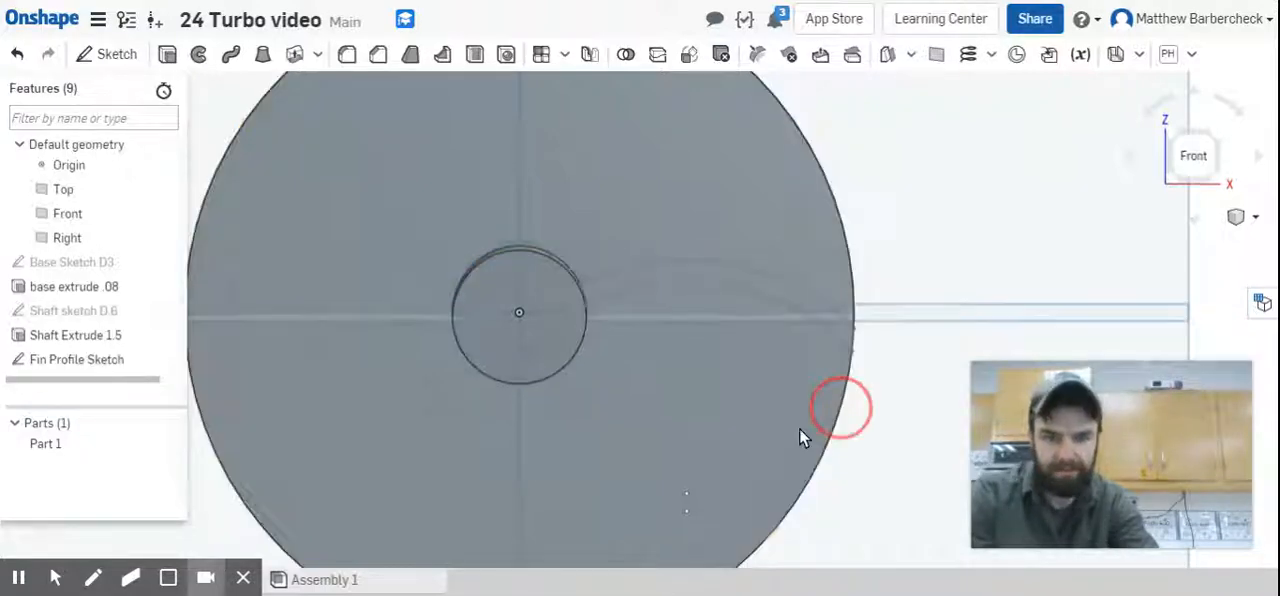
Extrude the curved fin region of Fin Profile Sketch to a blind depth of 0.6 in, added to Part 1.
right_drag(876, 376, 802, 432)
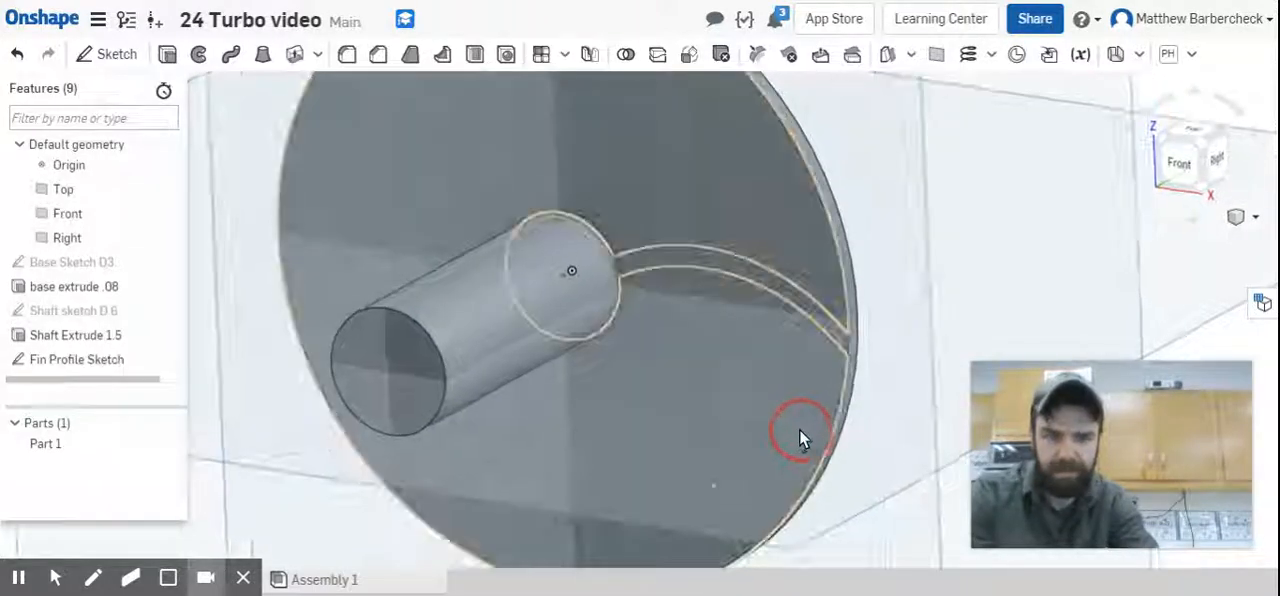
click(167, 55)
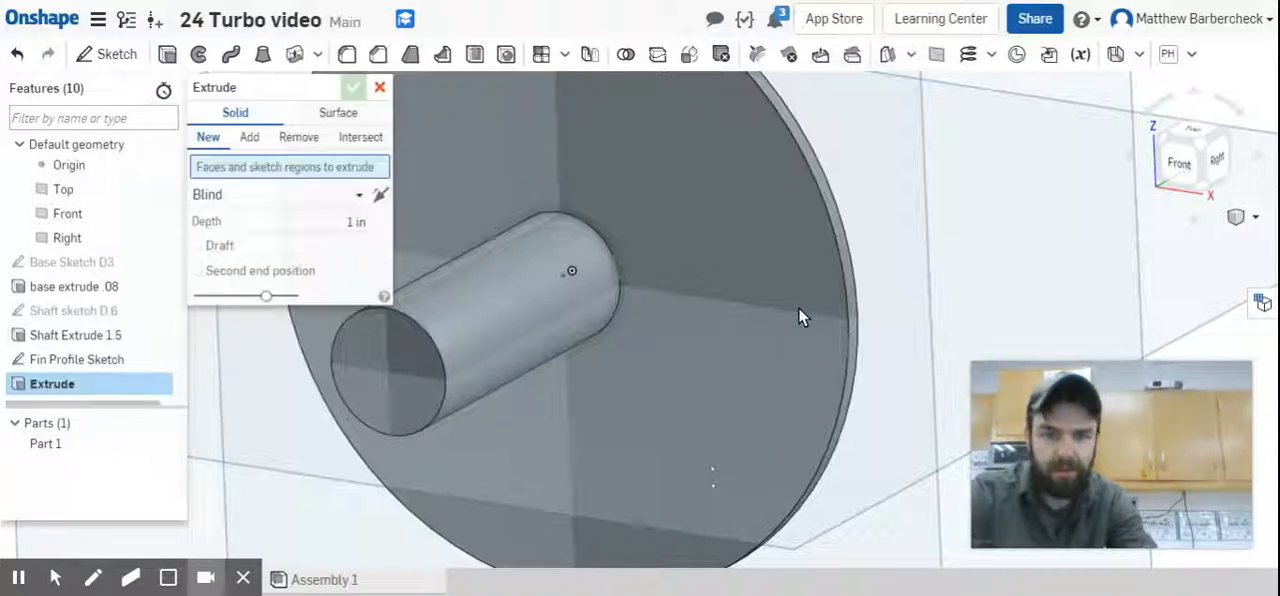
click(749, 274)
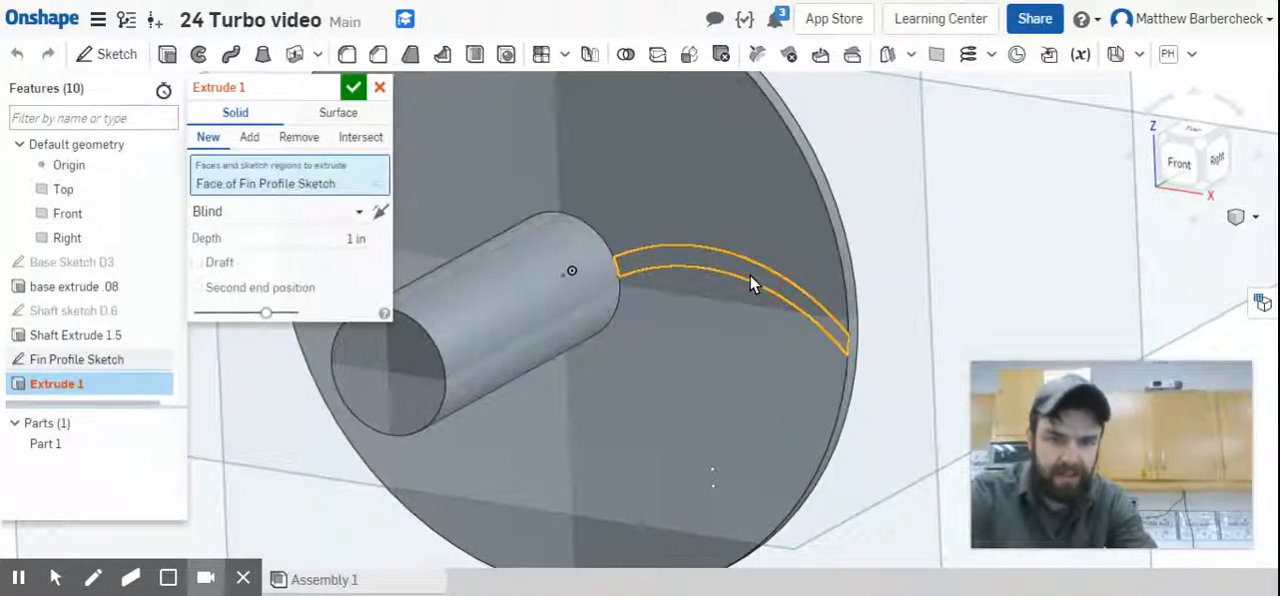
click(337, 239)
text(.6)
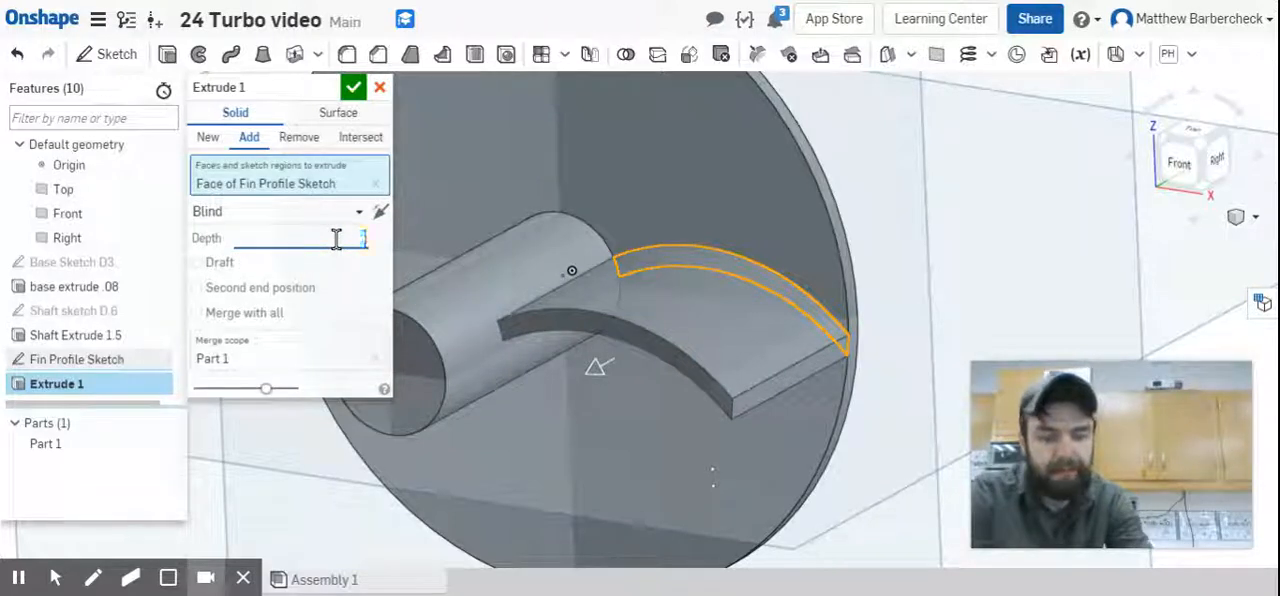
Name the fin's extrusion "Fin Profile Extrude .6" and accept the feature.
click(318, 89)
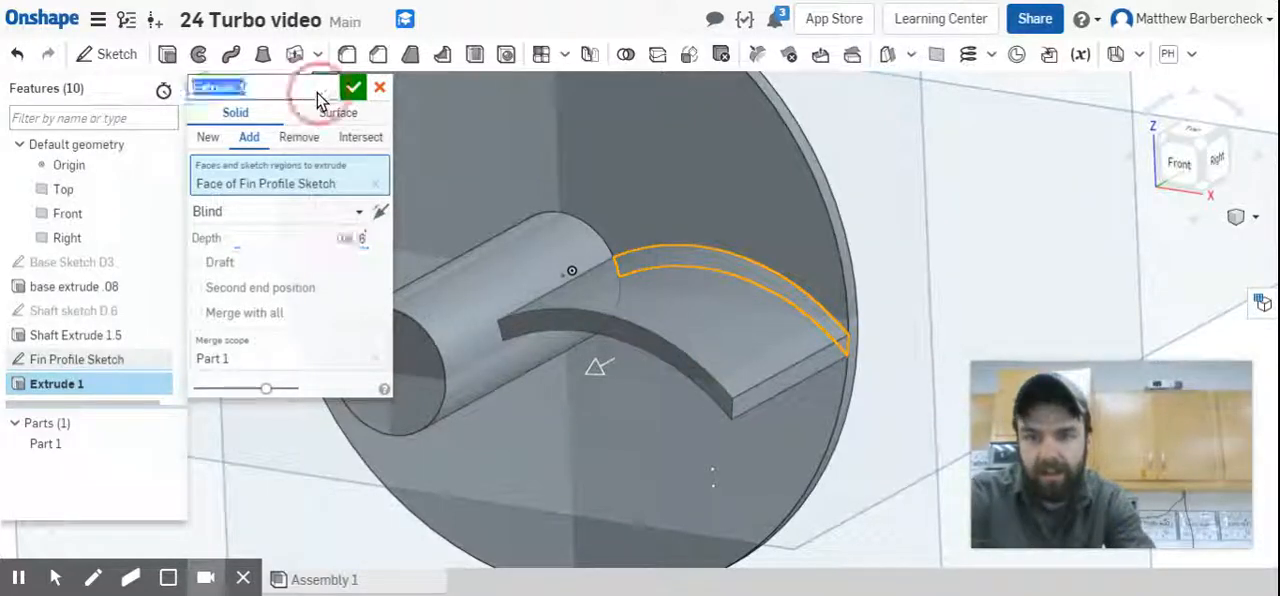
text(Fin P)
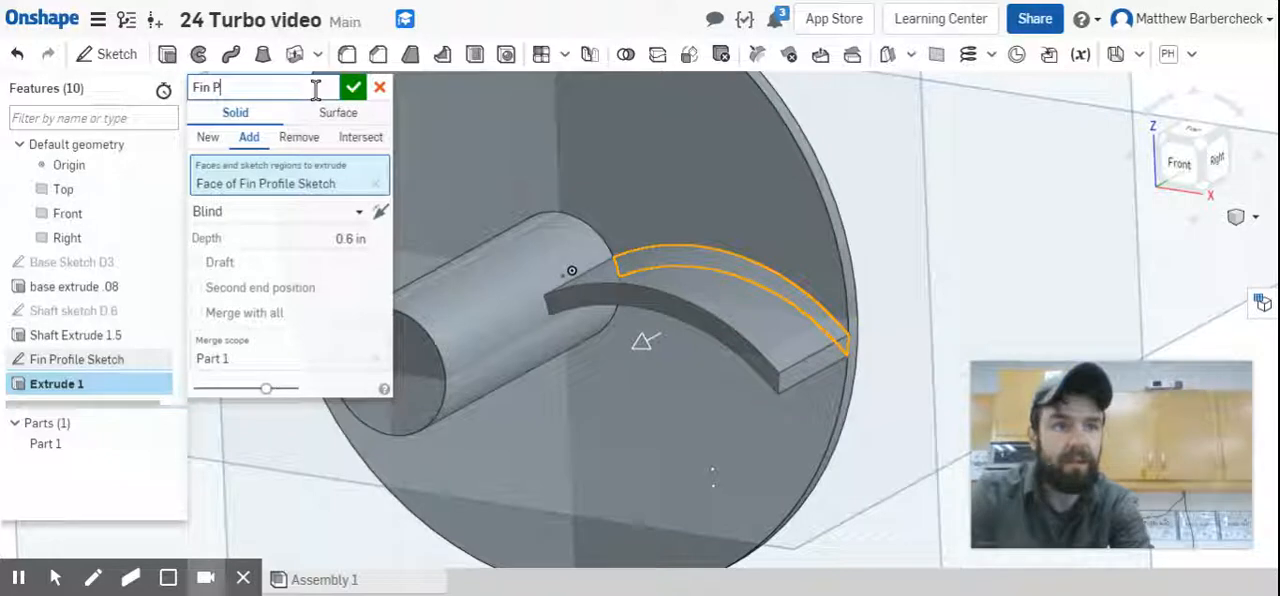
text(rofile Ext)
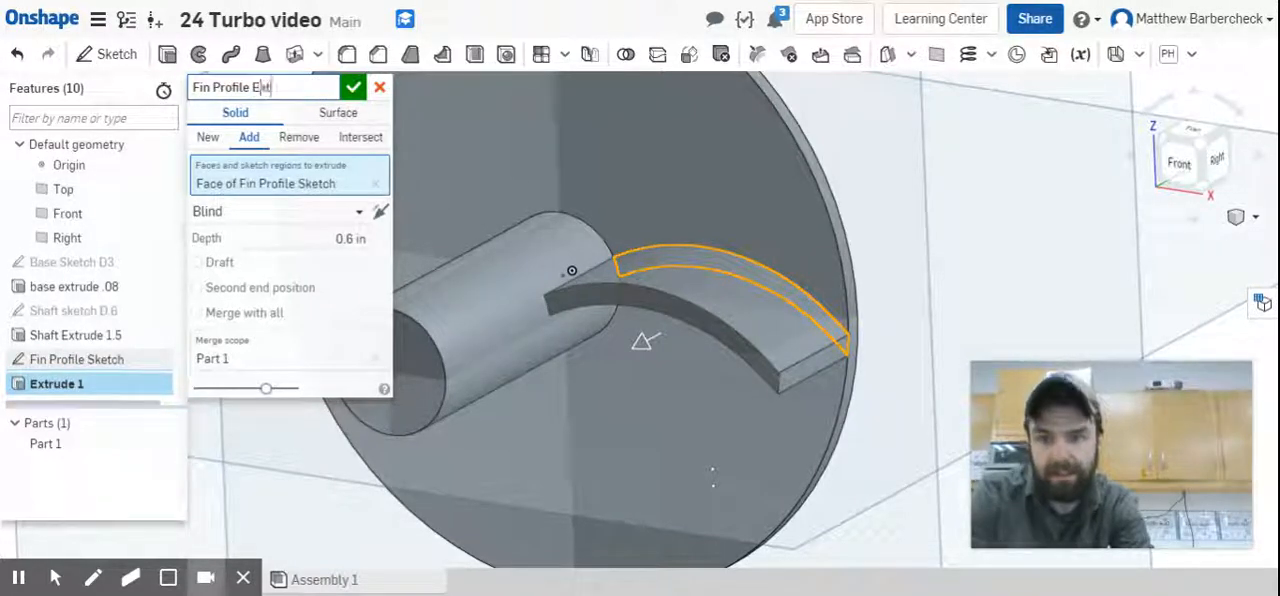
text(rude .6)
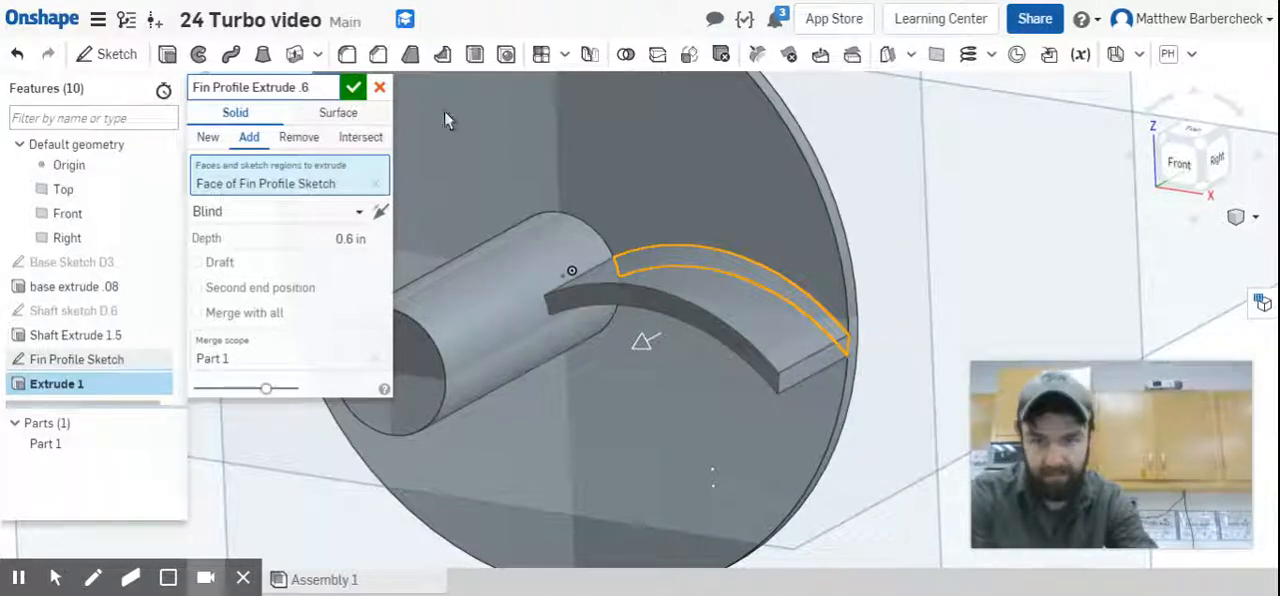
click(353, 88)
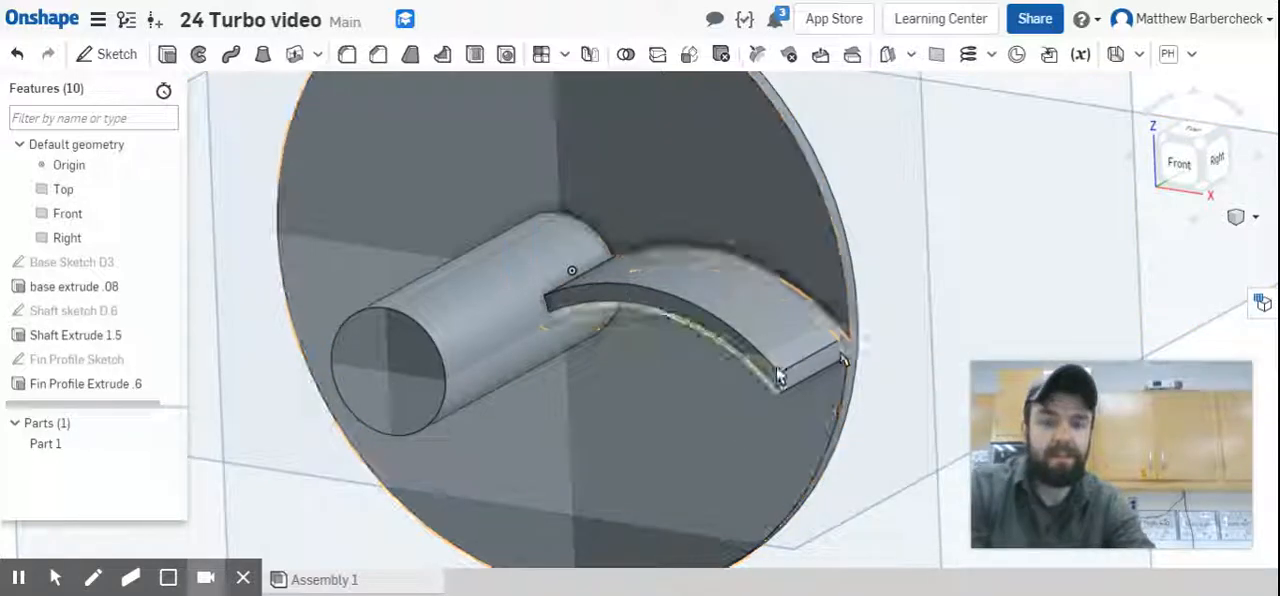
Create a plane offset 0.68 in from the Front plane towards the shaft's free end and name it "Fin Taper Start".
right_drag(781, 356, 810, 360)
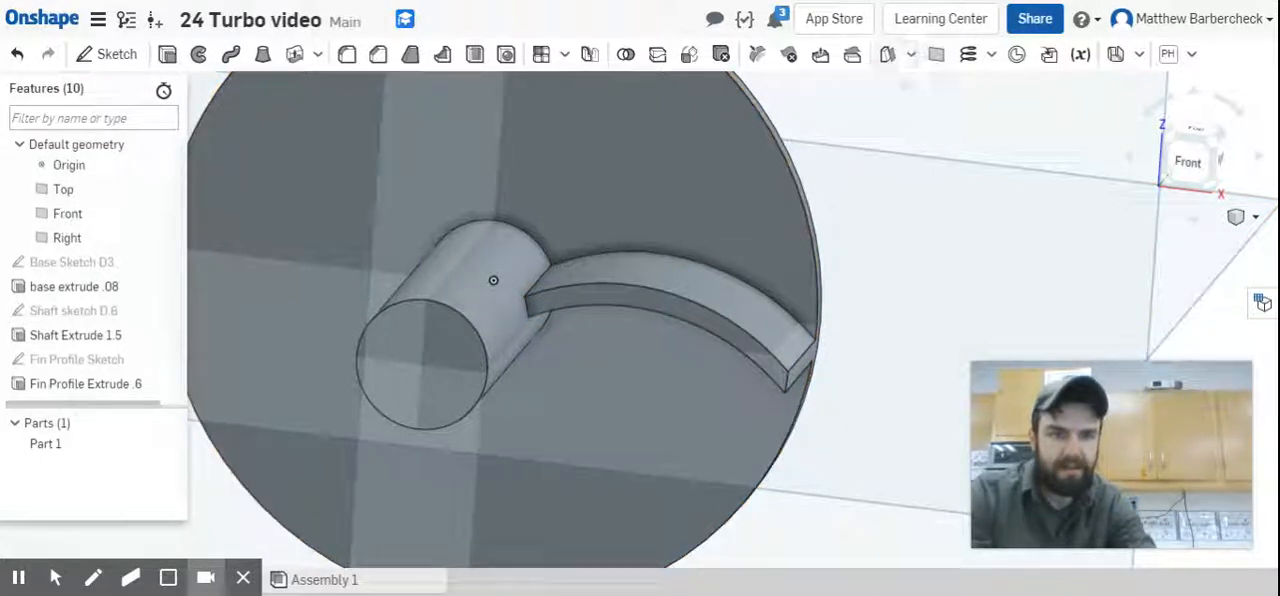
click(936, 54)
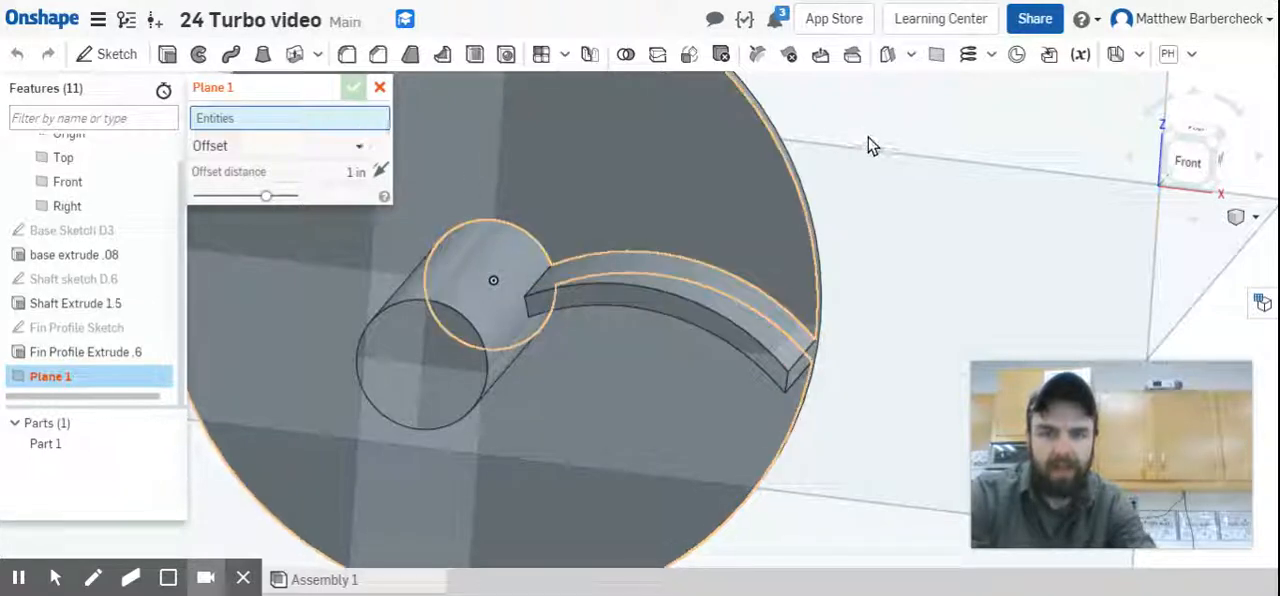
scroll(867, 157, down, 2)
scroll(900, 190, down, 3)
right_drag(929, 214, 908, 150)
click(916, 134)
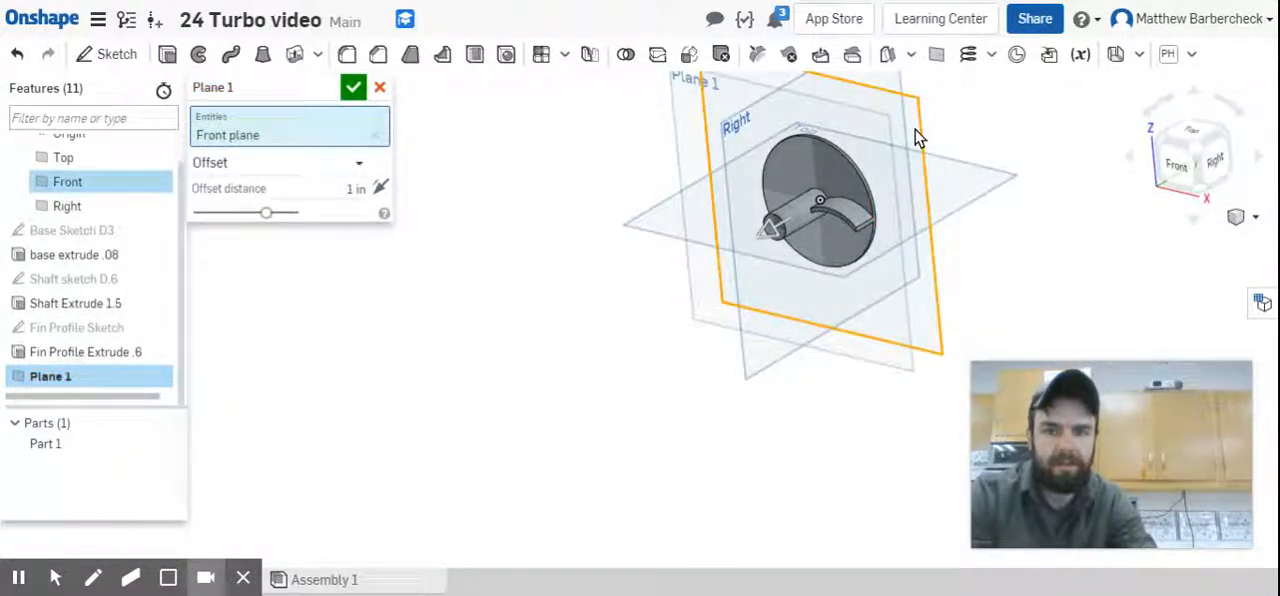
click(352, 189)
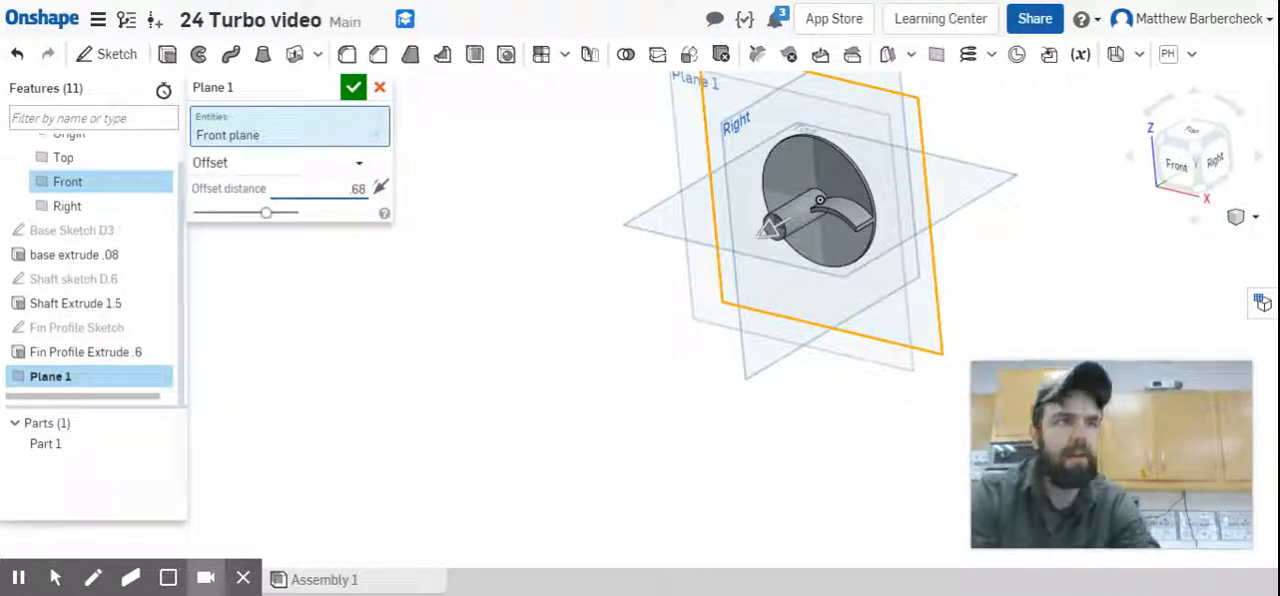
text(.68)
click(314, 86)
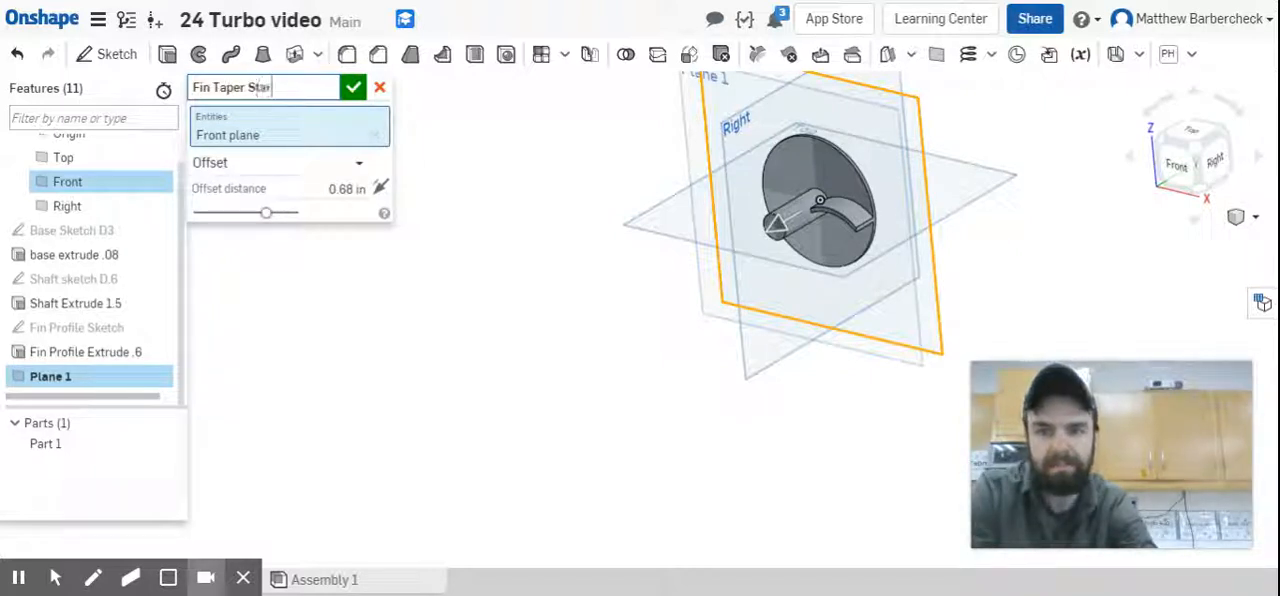
click(355, 88)
Hide the Right and Top default planes.
right_drag(983, 277, 962, 270)
click(161, 208)
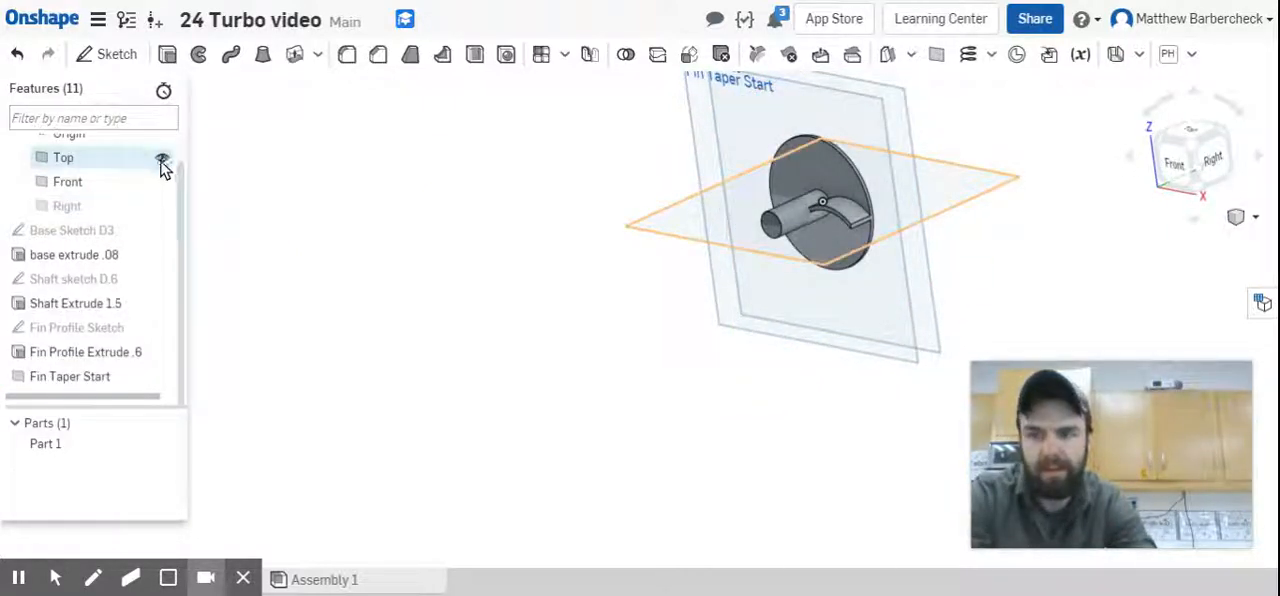
click(161, 160)
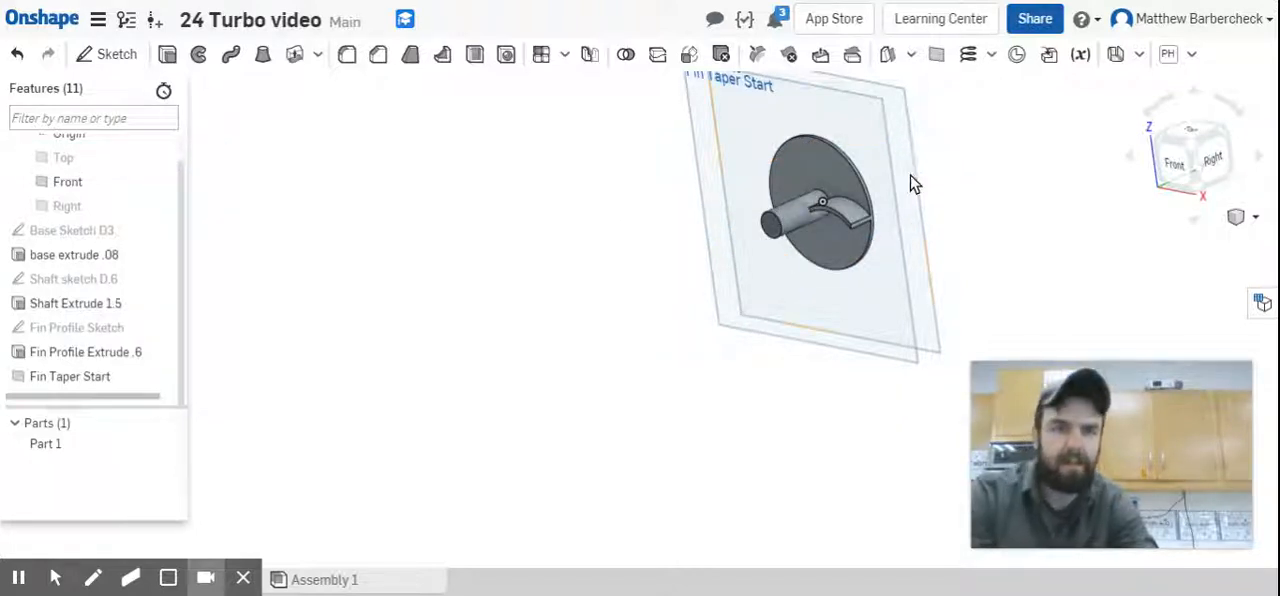
Create a plane offset 0.85 in from the Front plane, directed away from the shaft's free end, and name it "Fin Taper End".
click(907, 120)
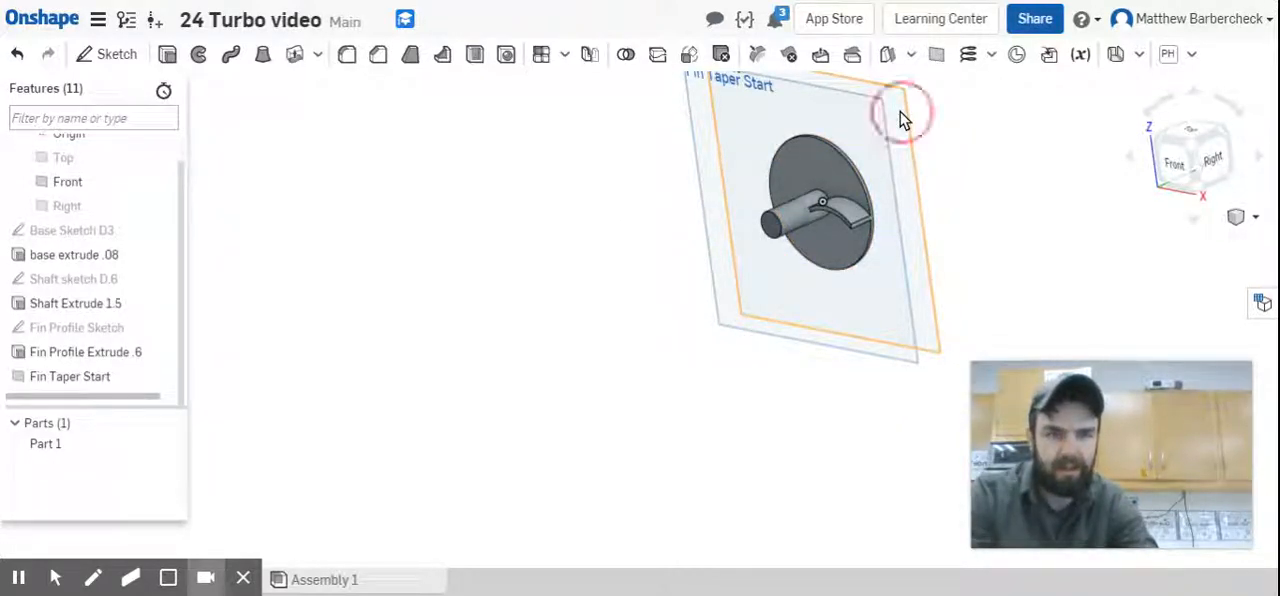
click(940, 54)
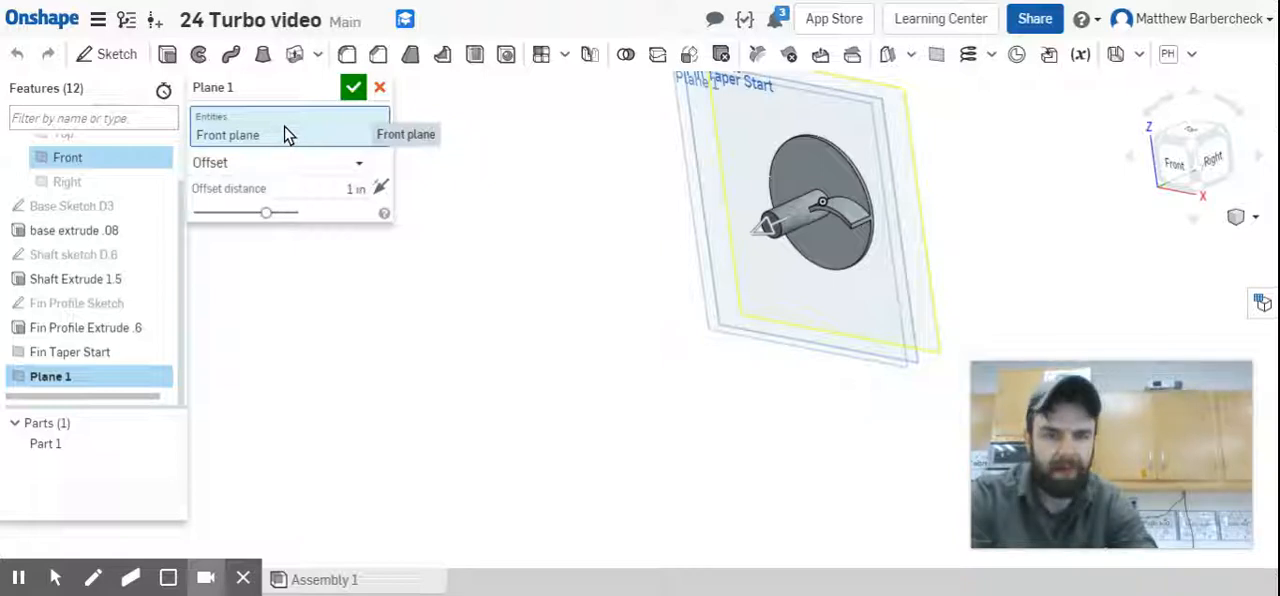
click(362, 189)
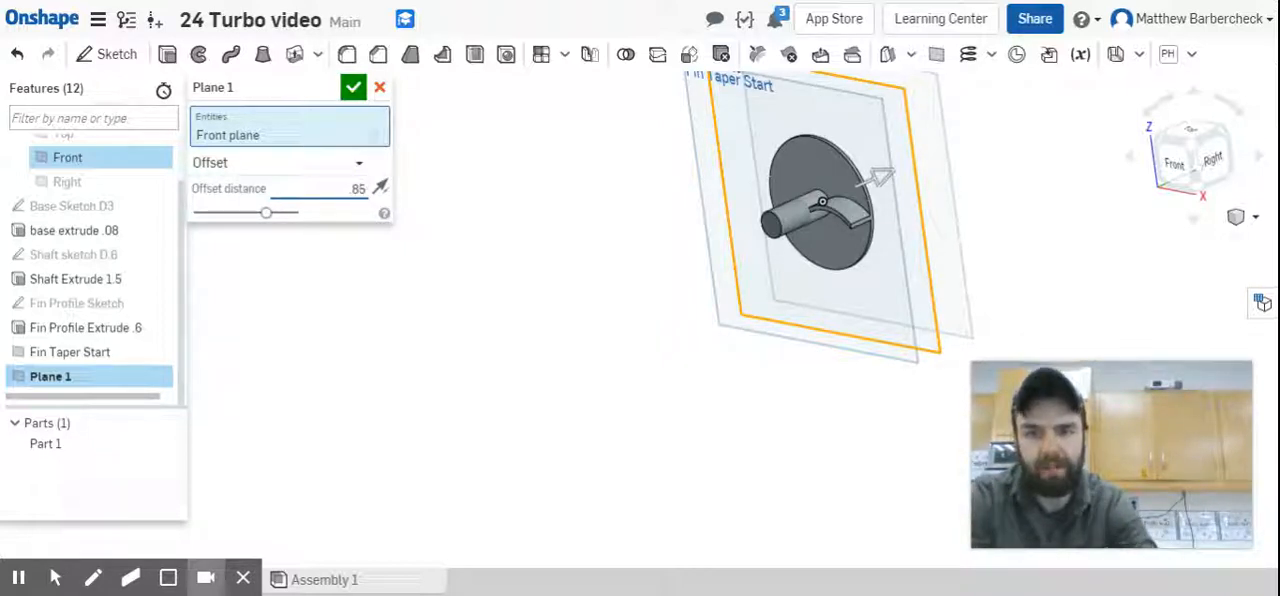
click(257, 92)
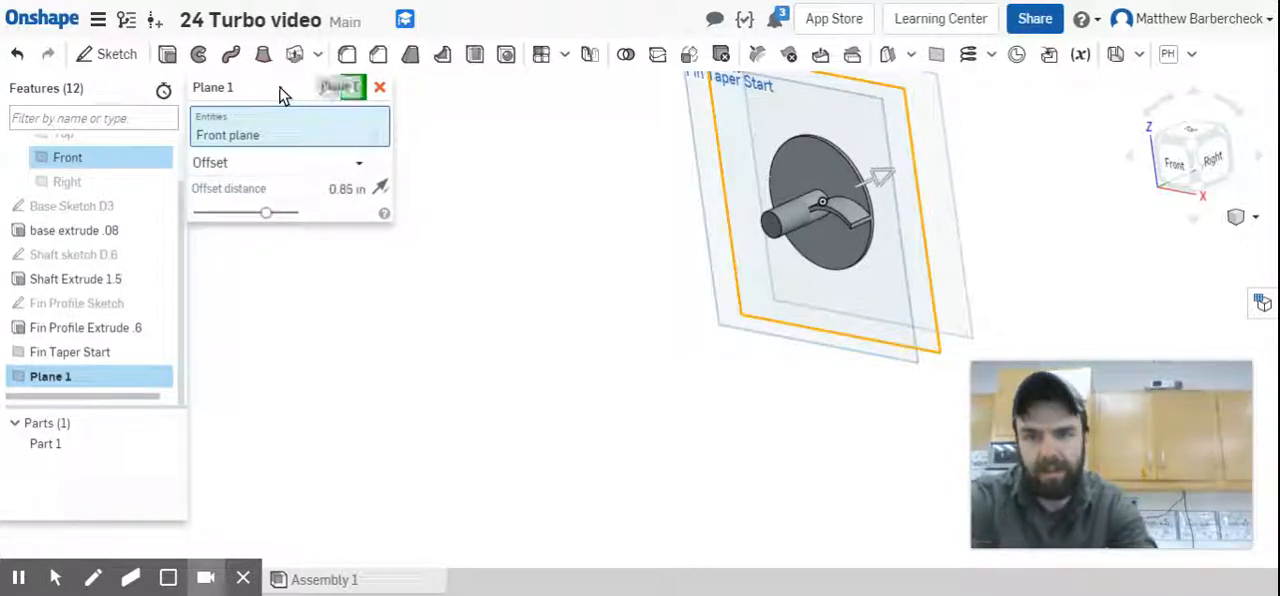
click(329, 90)
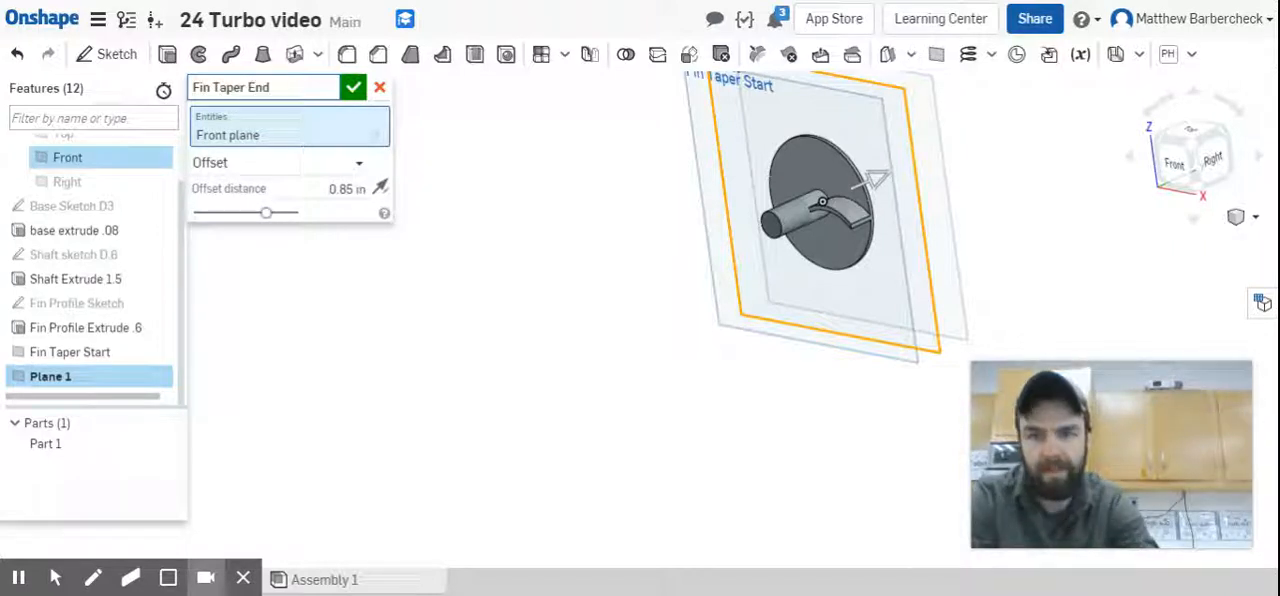
click(359, 87)
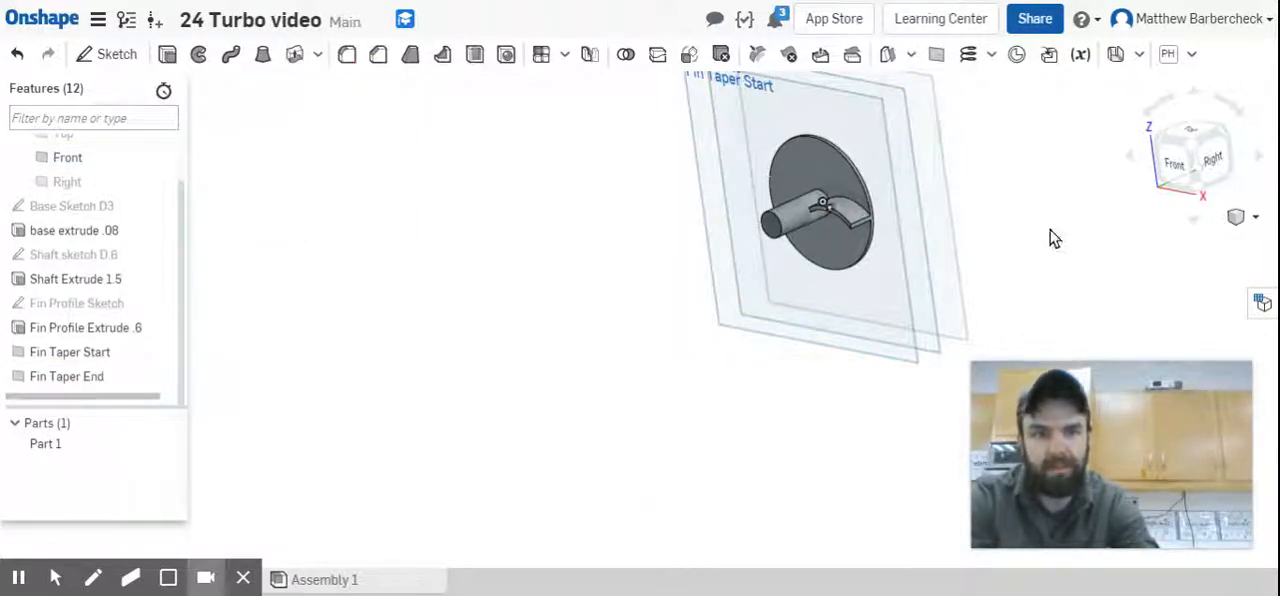
Edit the Fin Taper End plane and flip its offset direction towards the shaft's free end.
scroll(887, 154, down, 2)
right_drag(920, 141, 870, 126)
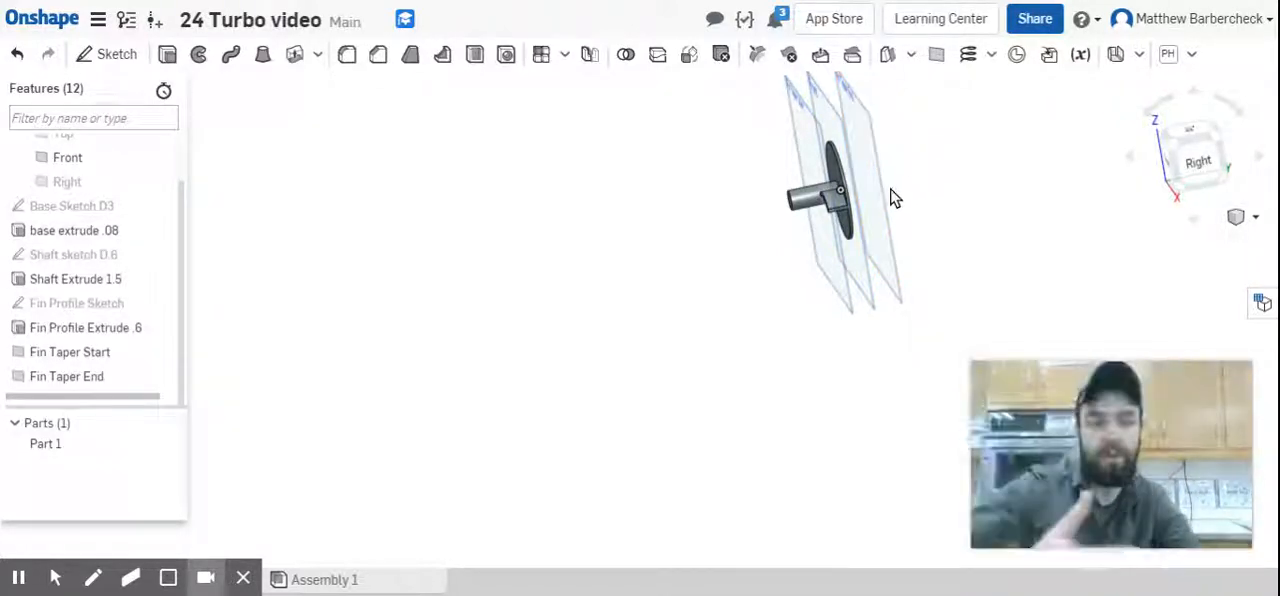
right_drag(881, 172, 1003, 207)
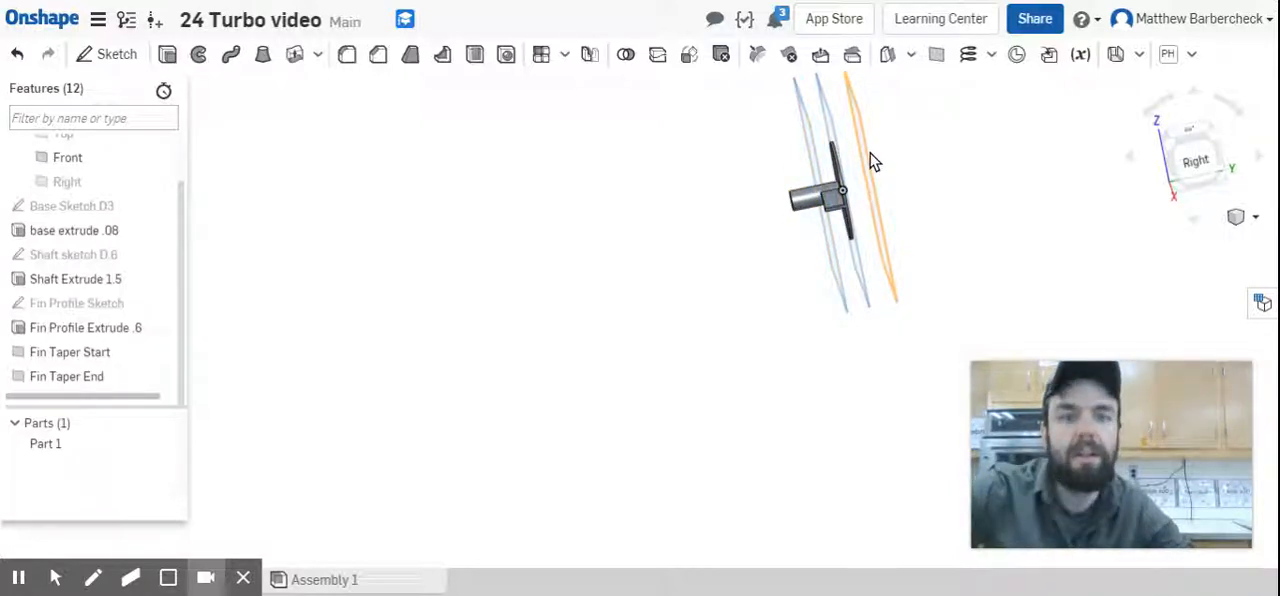
double_click(74, 386)
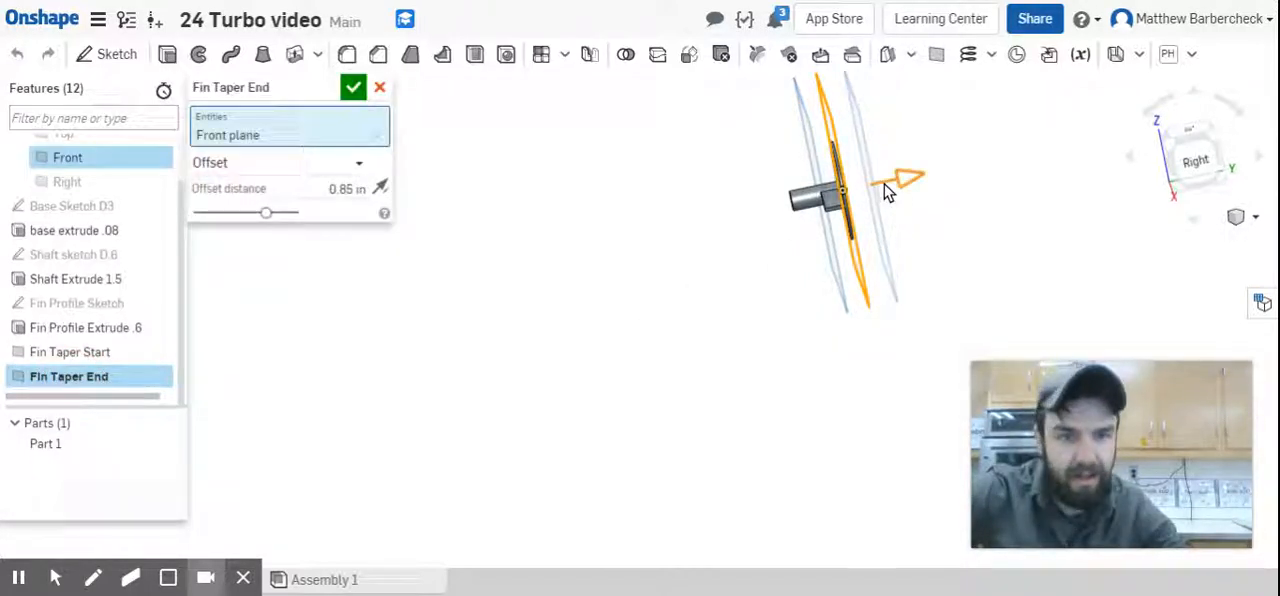
click(897, 187)
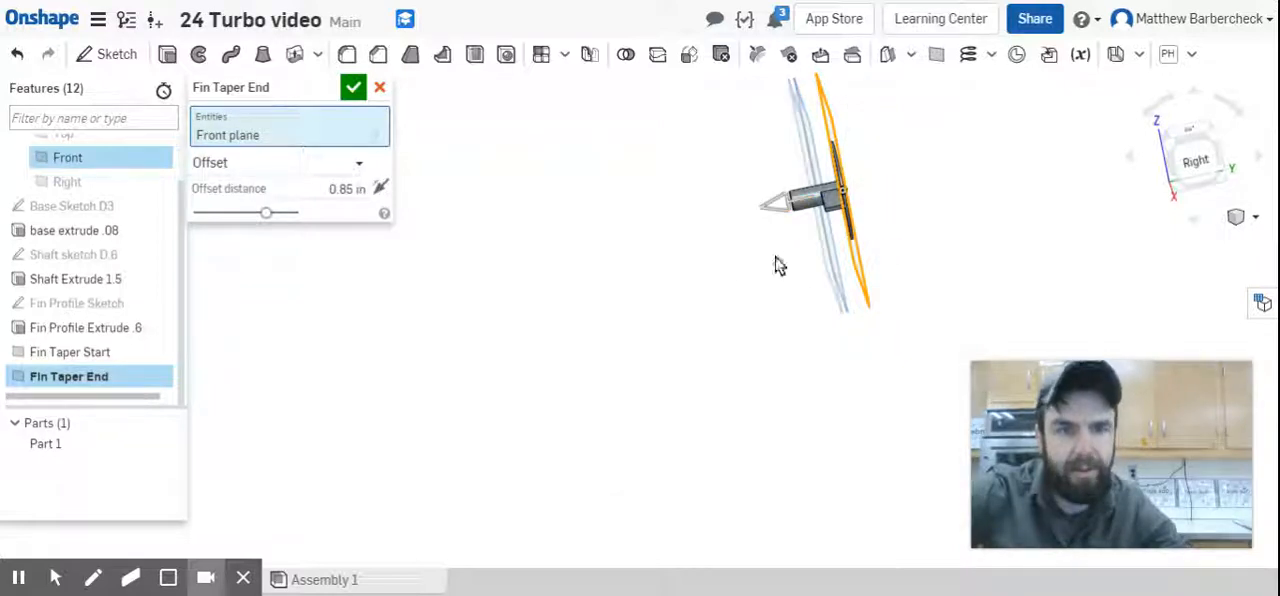
Replace the Front plane with Fin Taper Start as the reference of Fin Taper End and accept the feature.
mouse_move(672, 262)
right_down()
mouse_move(662, 250)
mouse_move(684, 259)
right_up()
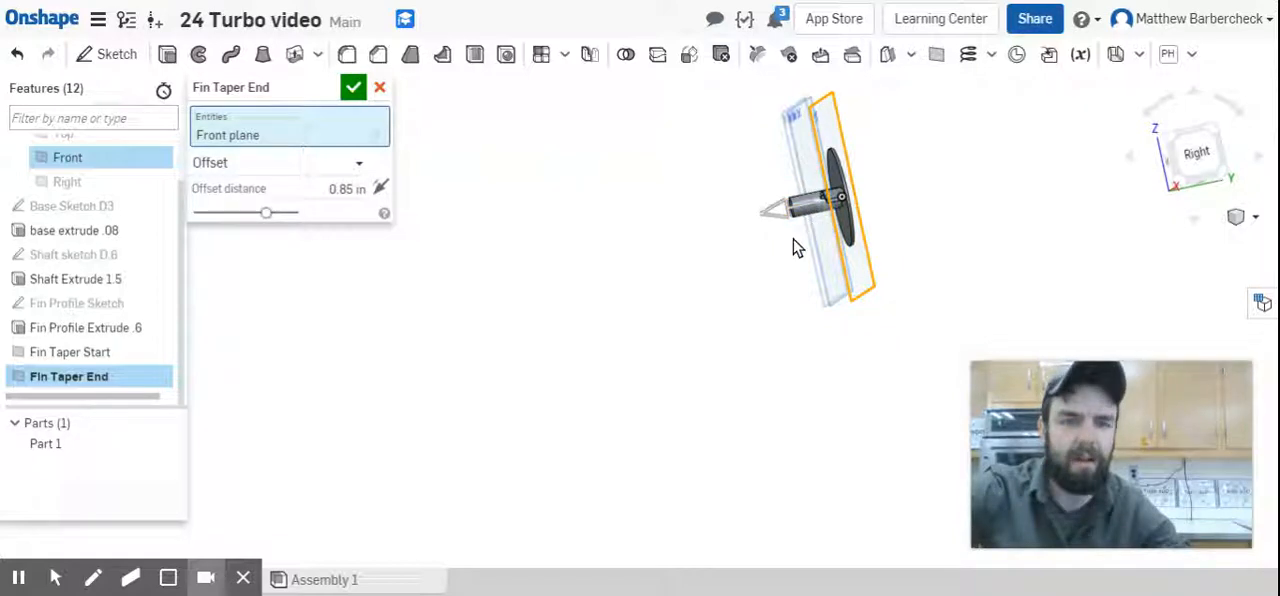
click(284, 134)
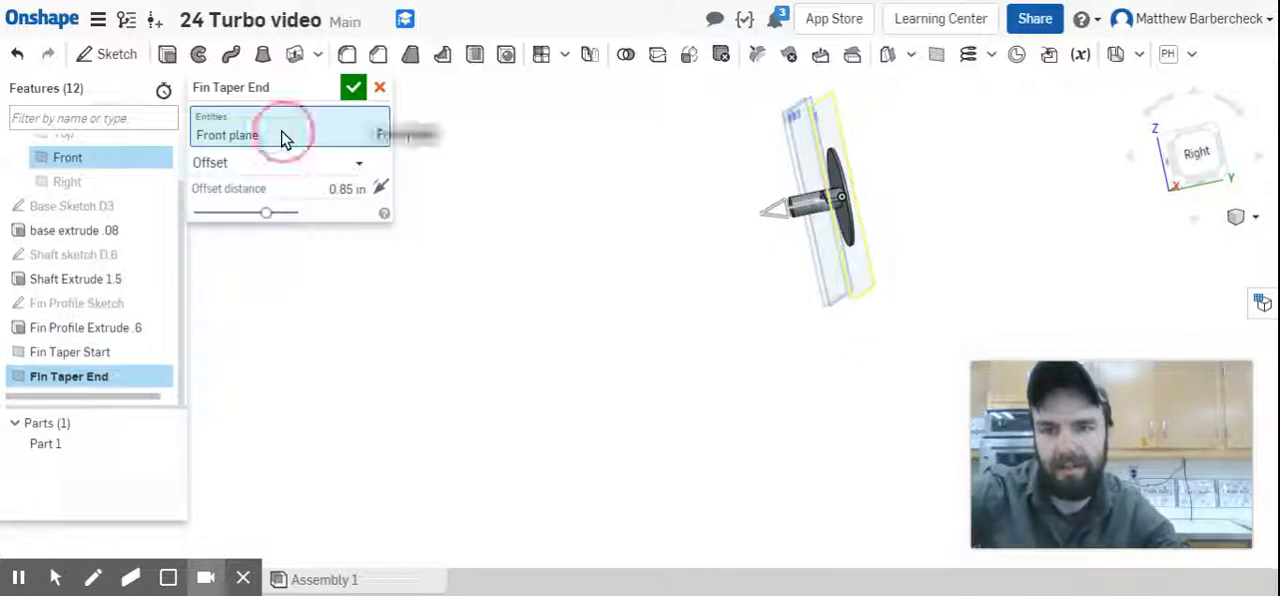
click(92, 354)
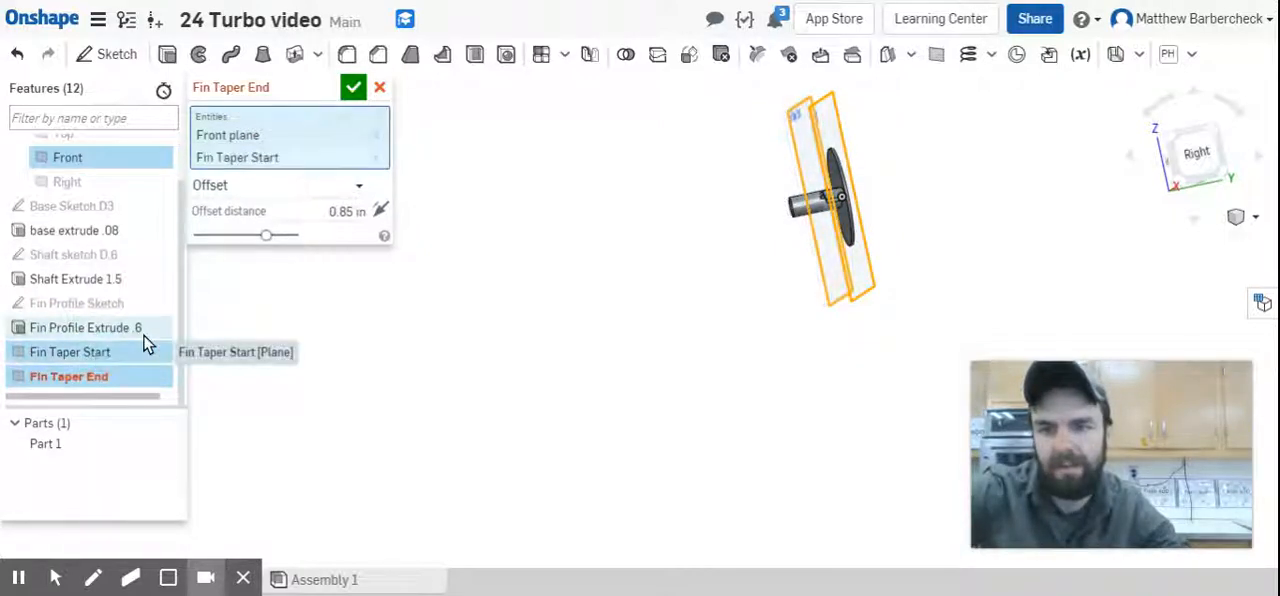
click(369, 133)
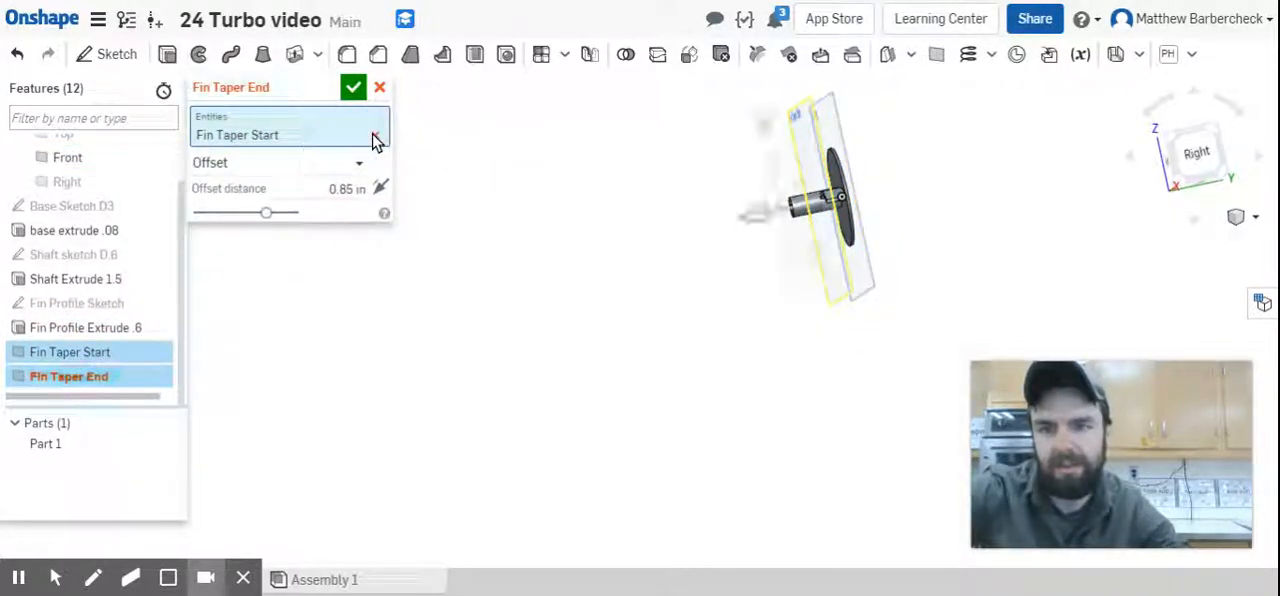
right_drag(612, 238, 614, 266)
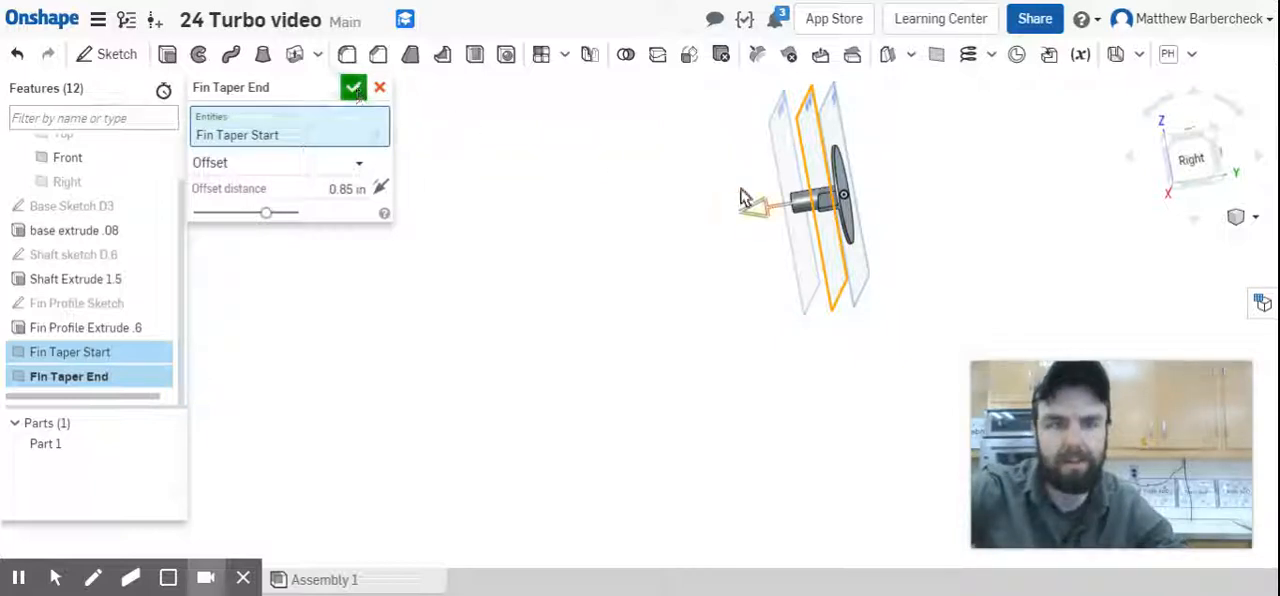
key(Return)
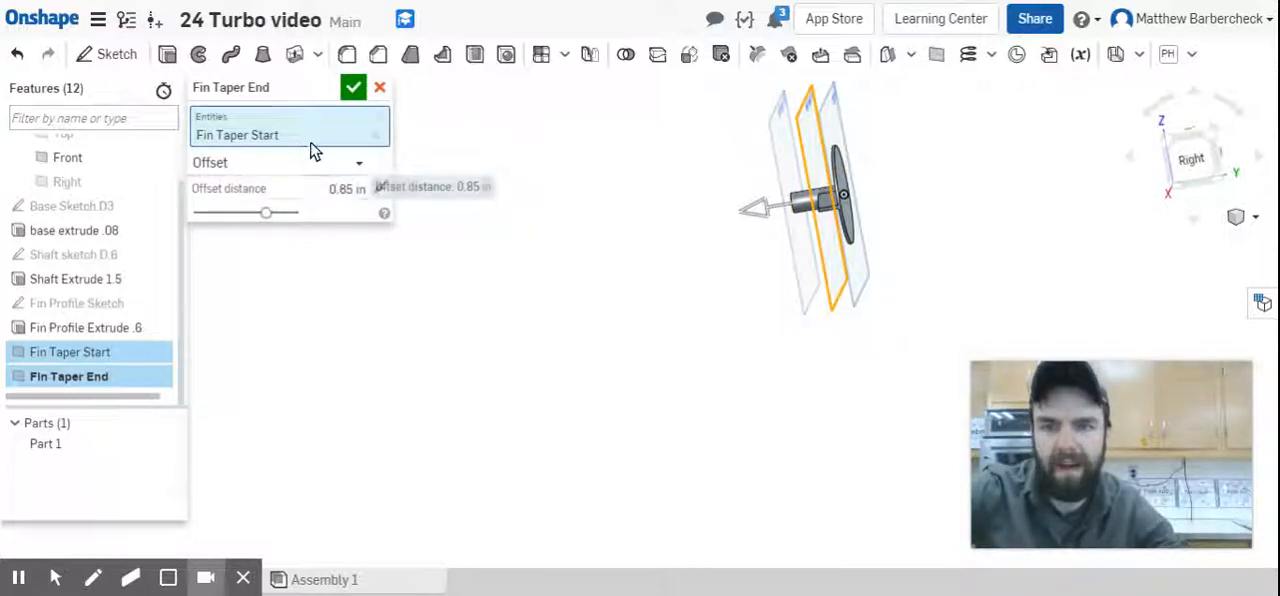
click(353, 87)
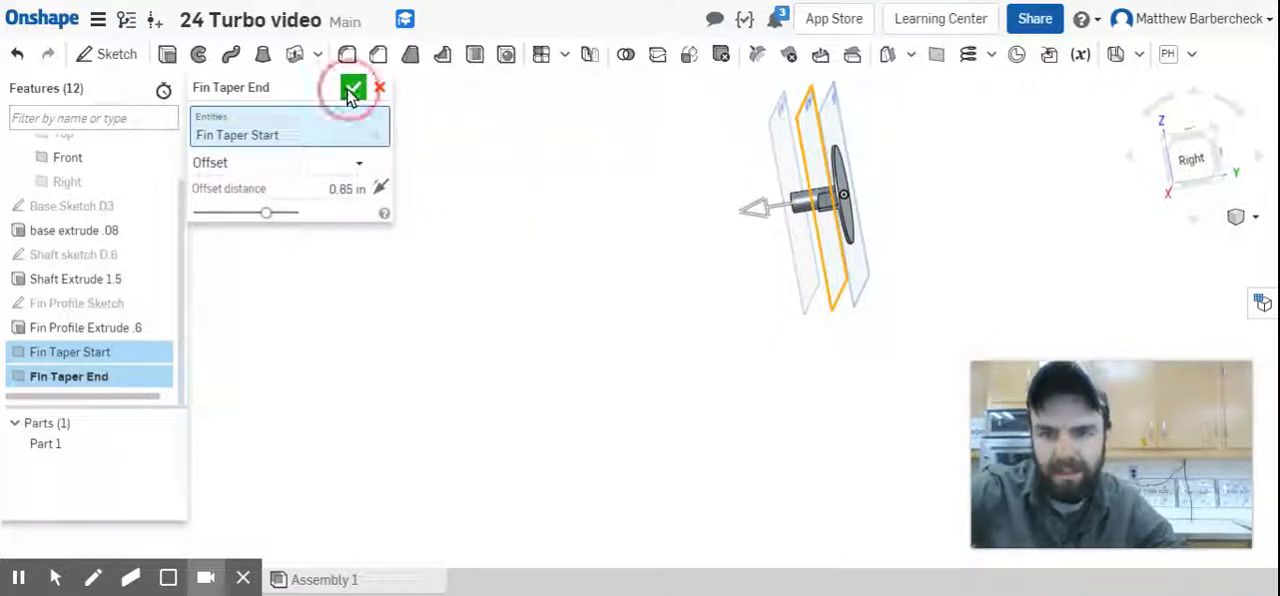
Check the offset settings of the Fin Taper Start plane and view the spacing of the planes along the shaft.
click(85, 355)
double_click(85, 352)
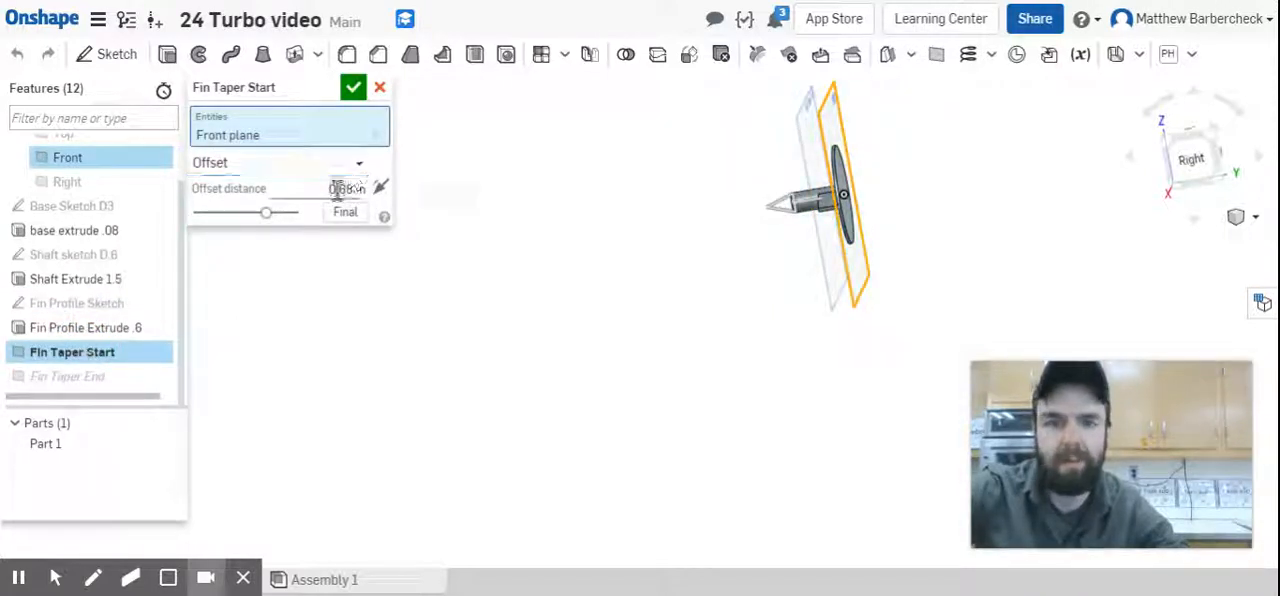
click(352, 89)
right_drag(869, 237, 853, 166)
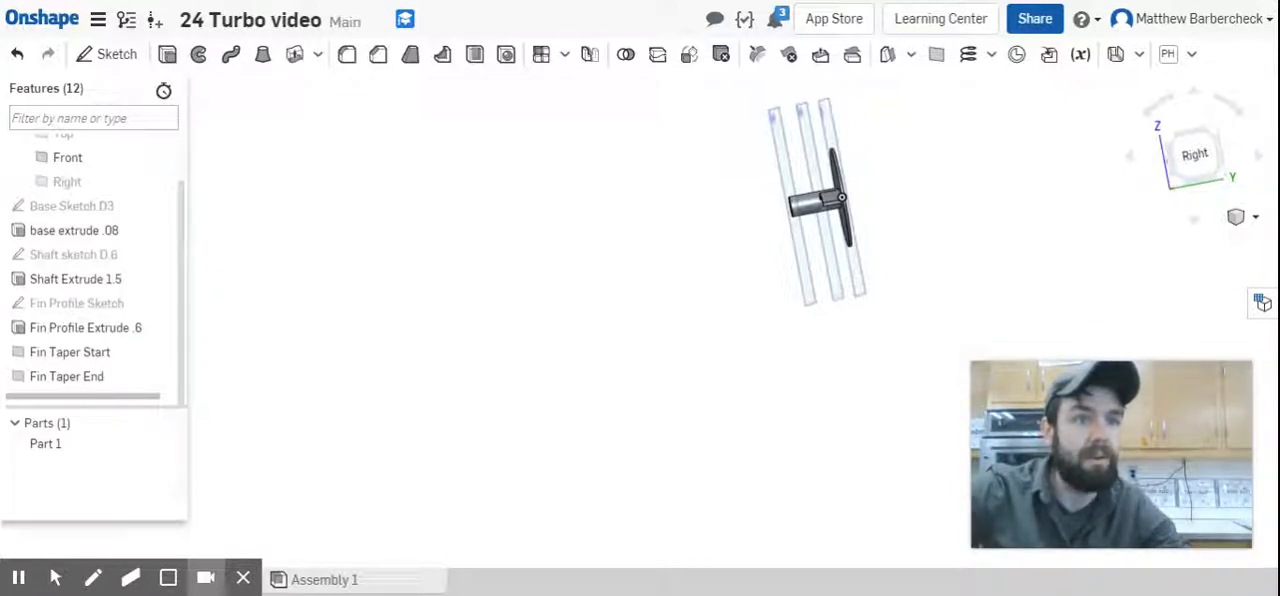
Hide the Fin Taper End plane and the Front plane.
mouse_move(750, 365)
right_down()
mouse_move(786, 357)
mouse_move(772, 360)
right_up()
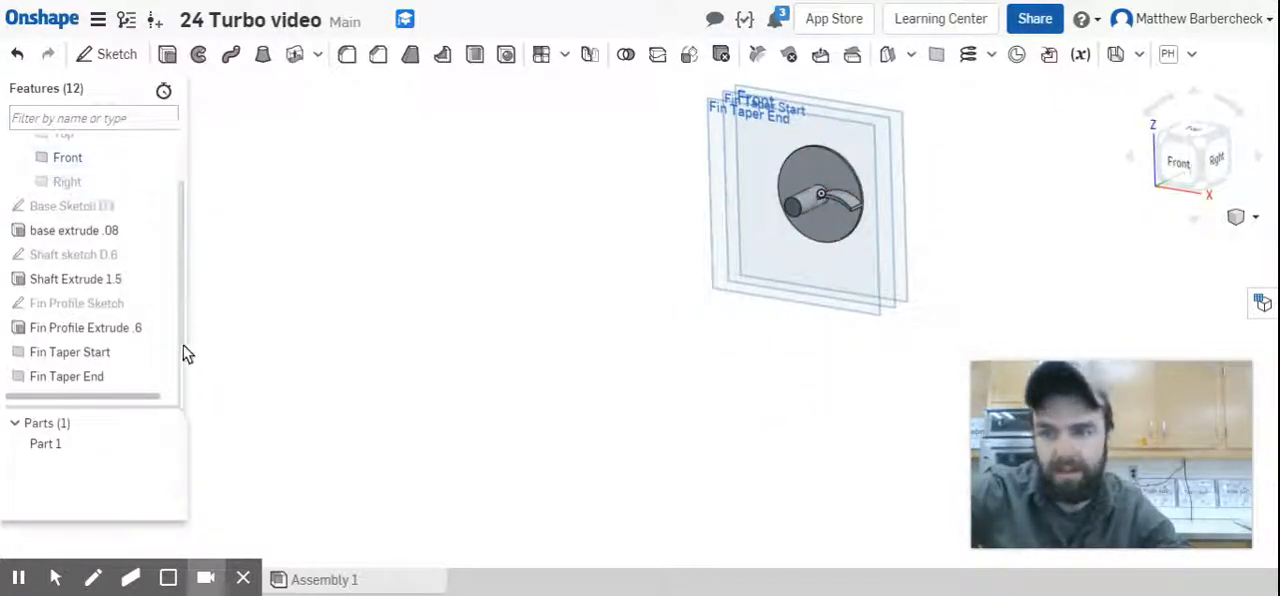
click(162, 376)
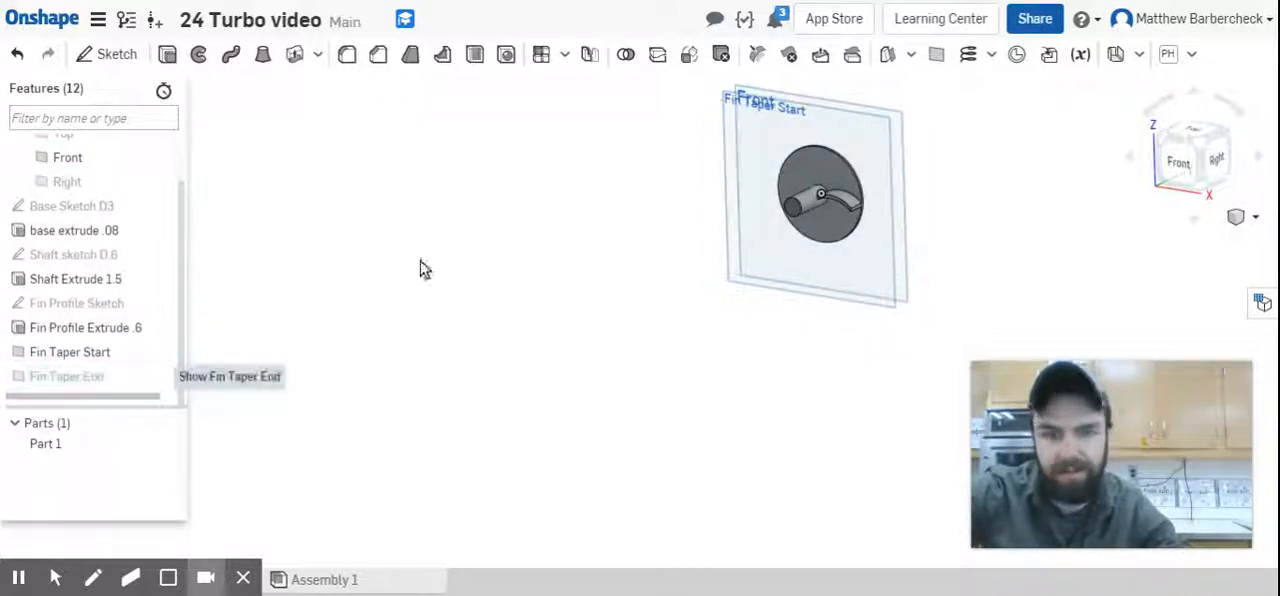
click(162, 158)
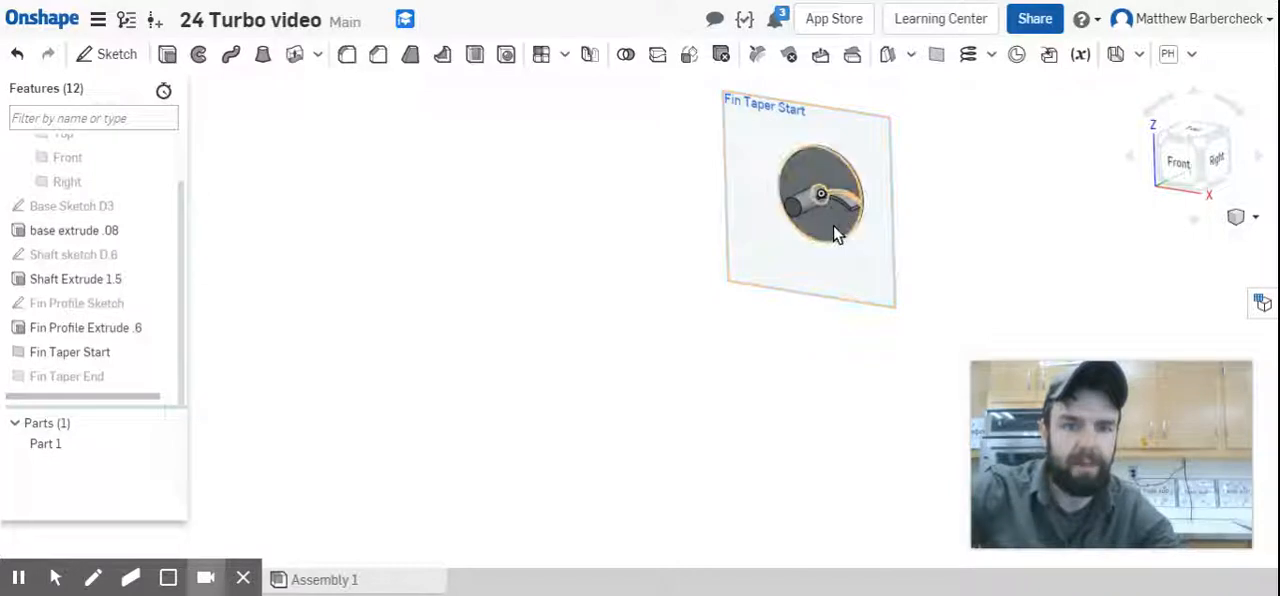
Start a sketch on the Fin Taper Start plane and look at it from the front.
click(855, 278)
click(105, 53)
click(1182, 164)
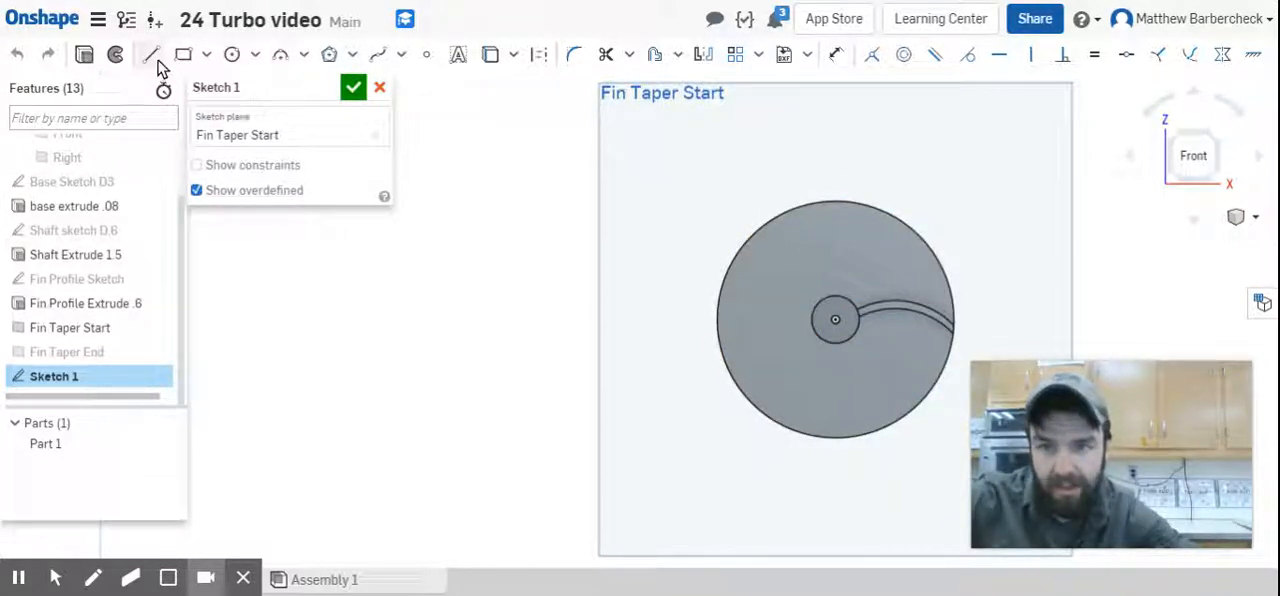
Project the fin's upper and lower curved edges and its outer end edge into the sketch with the Use tool.
click(490, 55)
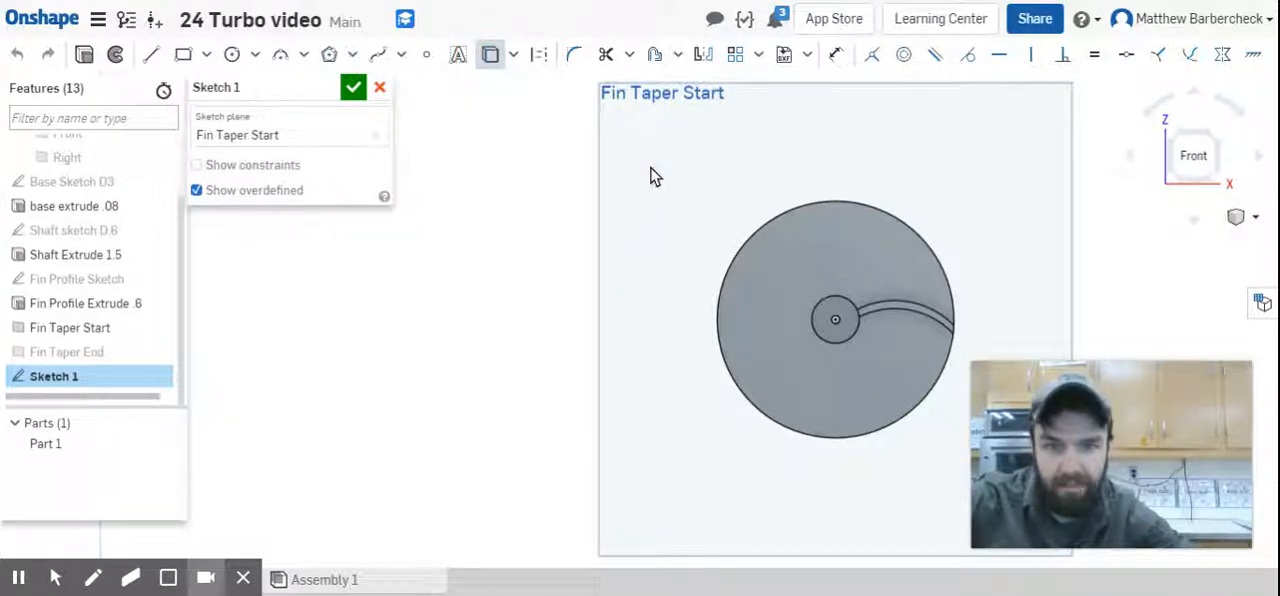
click(889, 300)
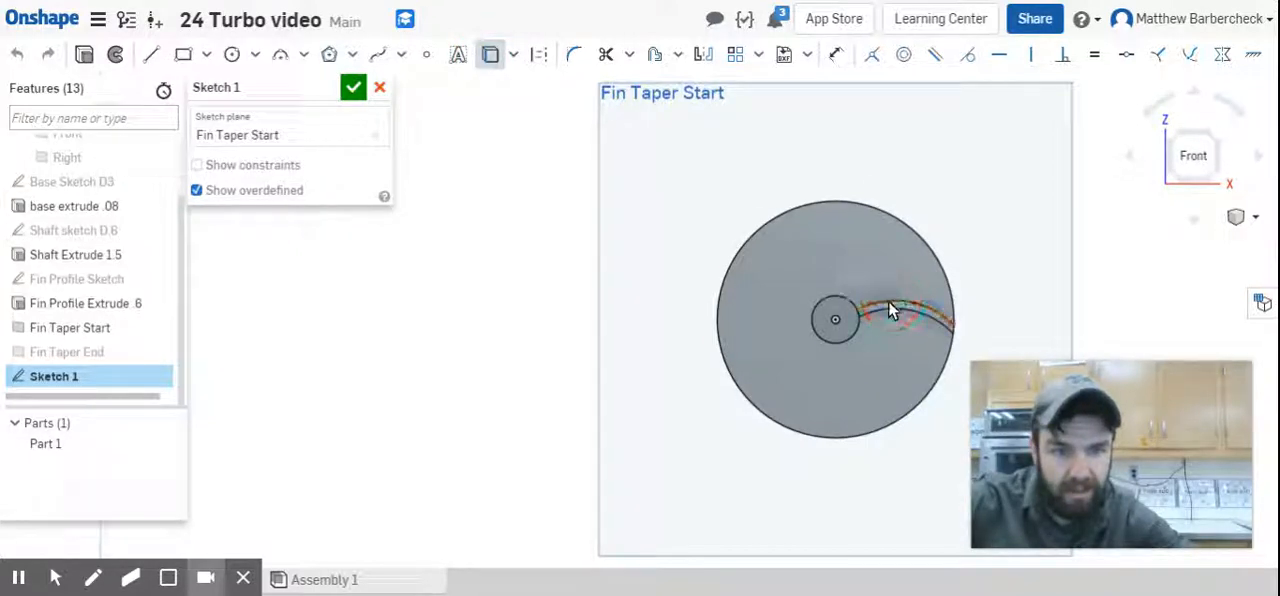
scroll(888, 300, up, 3)
scroll(995, 352, down, 1)
scroll(997, 358, up, 2)
scroll(997, 355, up, 2)
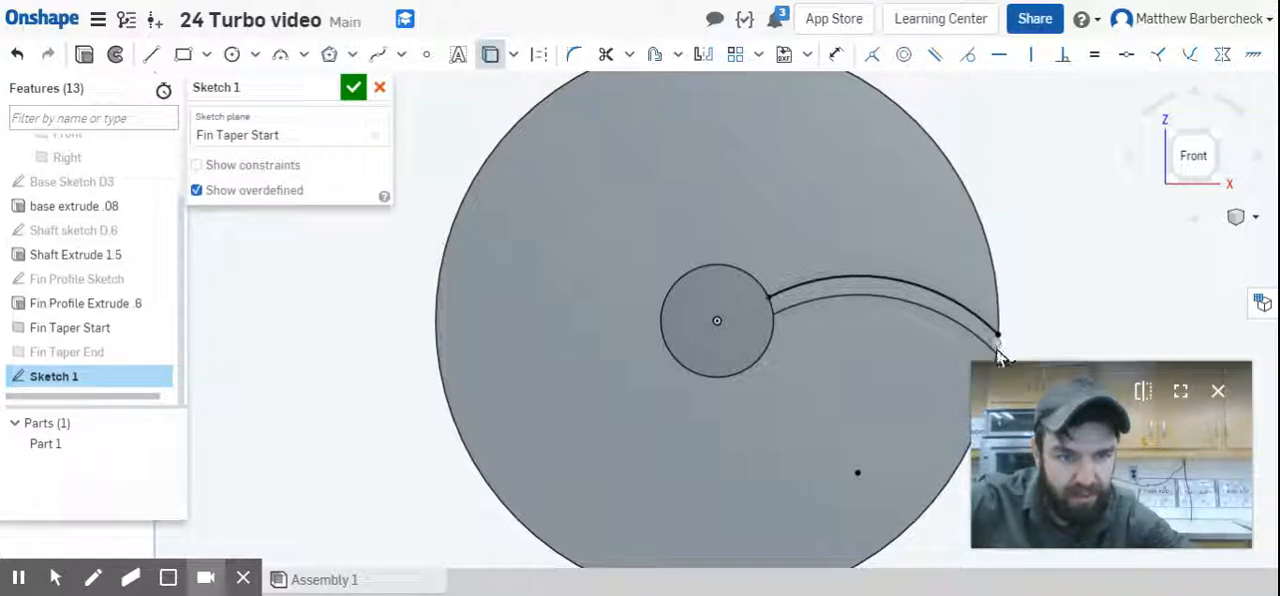
scroll(998, 355, up, 2)
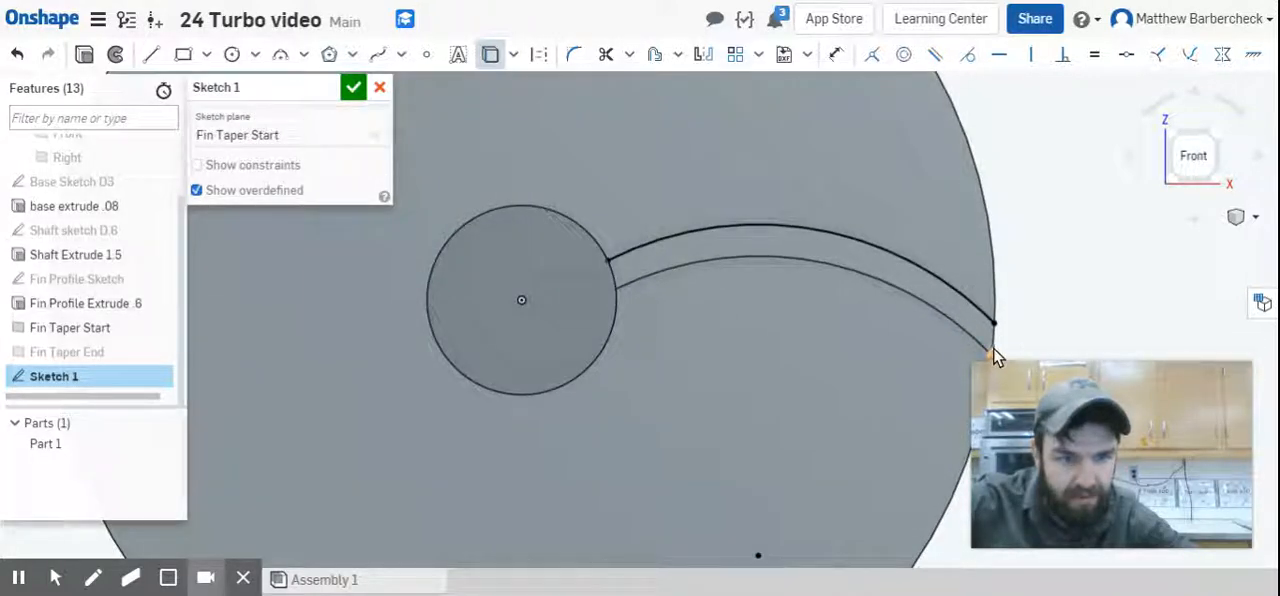
click(979, 344)
drag(979, 344, 994, 346)
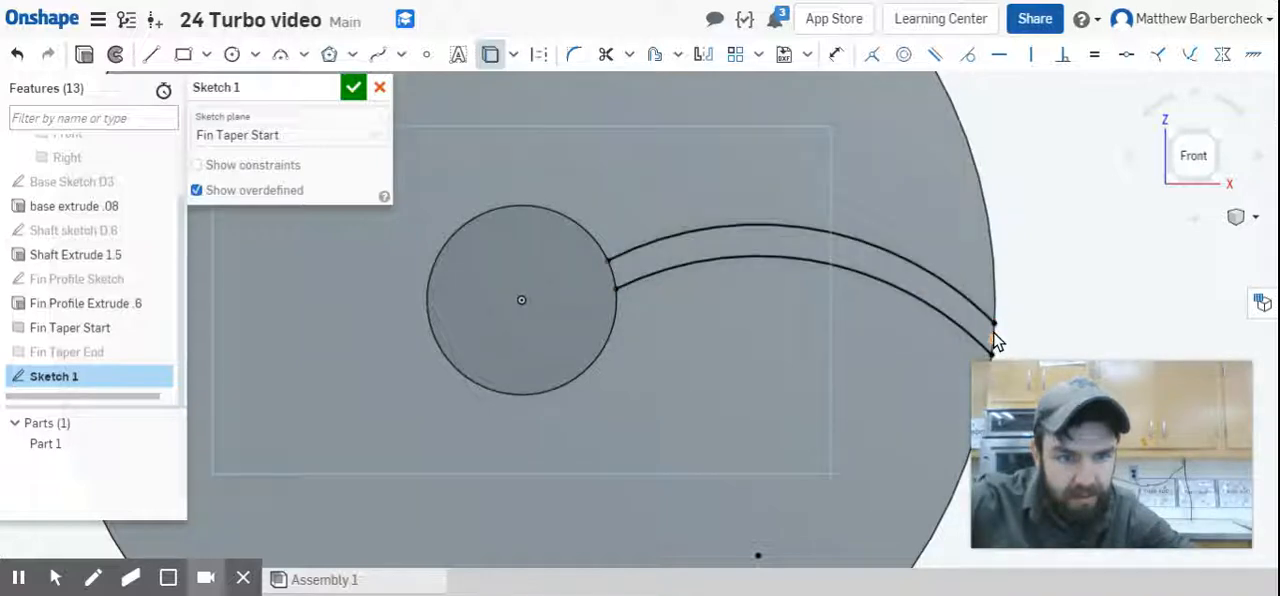
scroll(995, 340, up, 3)
click(994, 323)
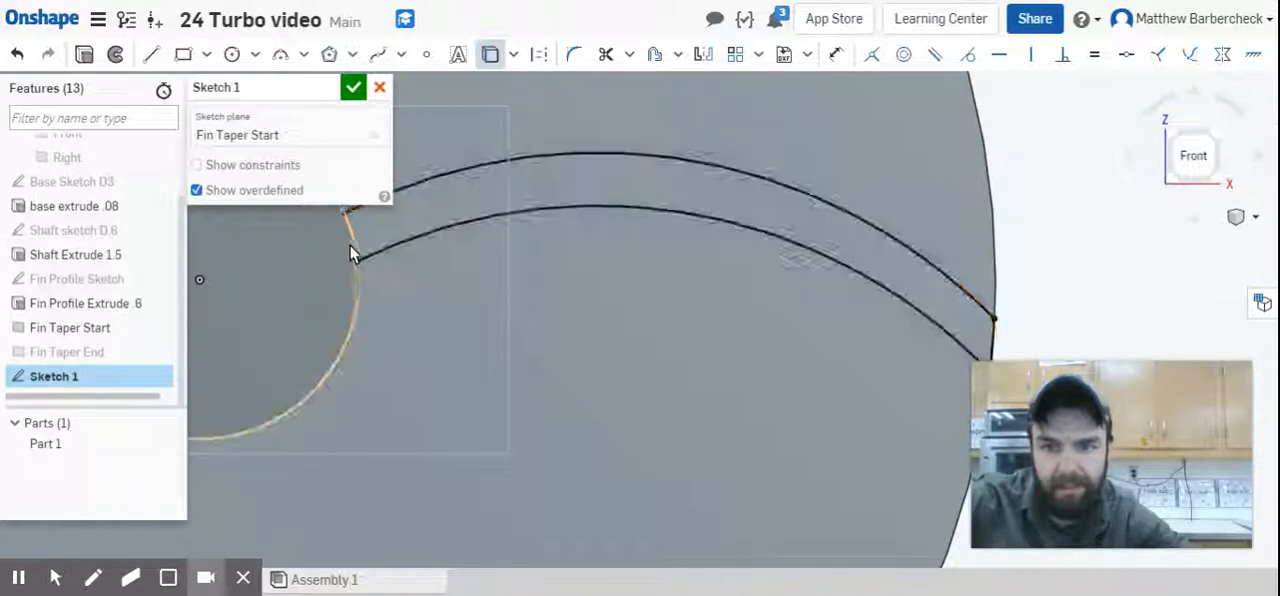
Project the fin's inner end at the shaft into the sketch, choosing the Fin Profile Extrude .6 face from the overlapping entities.
scroll(362, 241, up, 1)
middle_drag(361, 238, 504, 332)
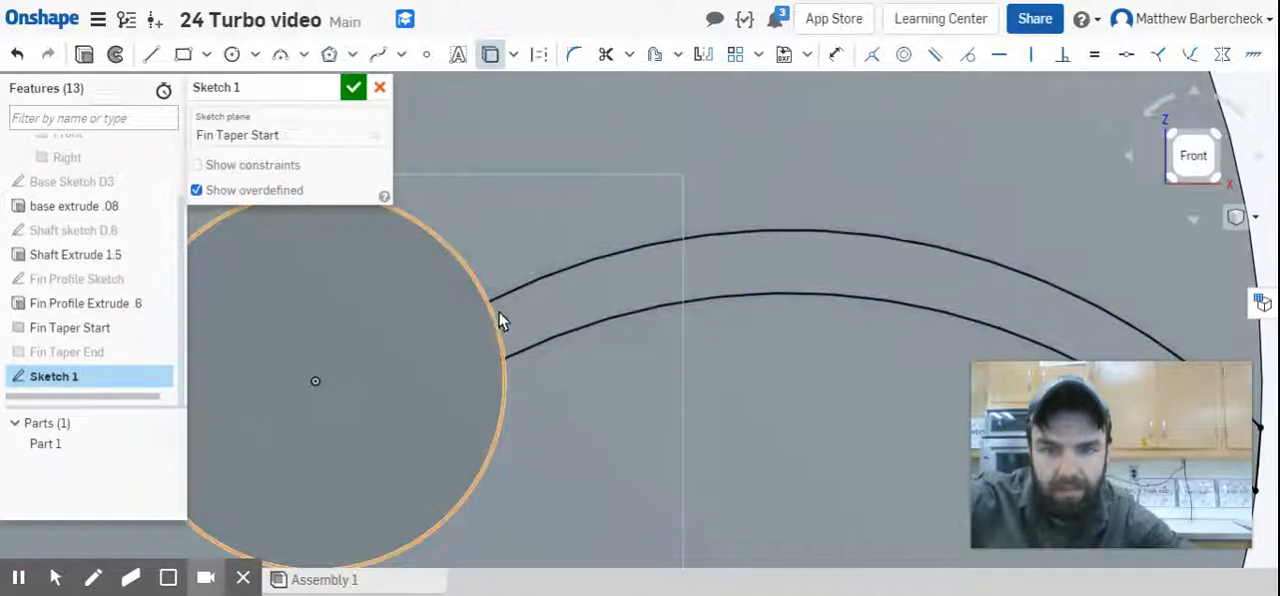
click(493, 318)
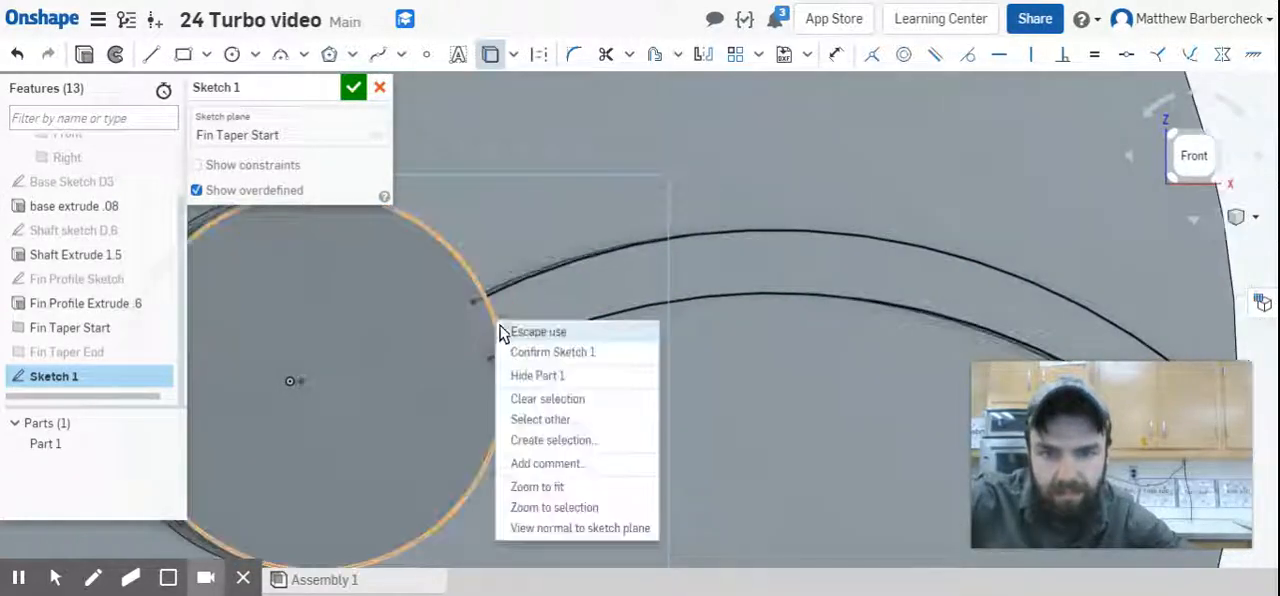
click(549, 419)
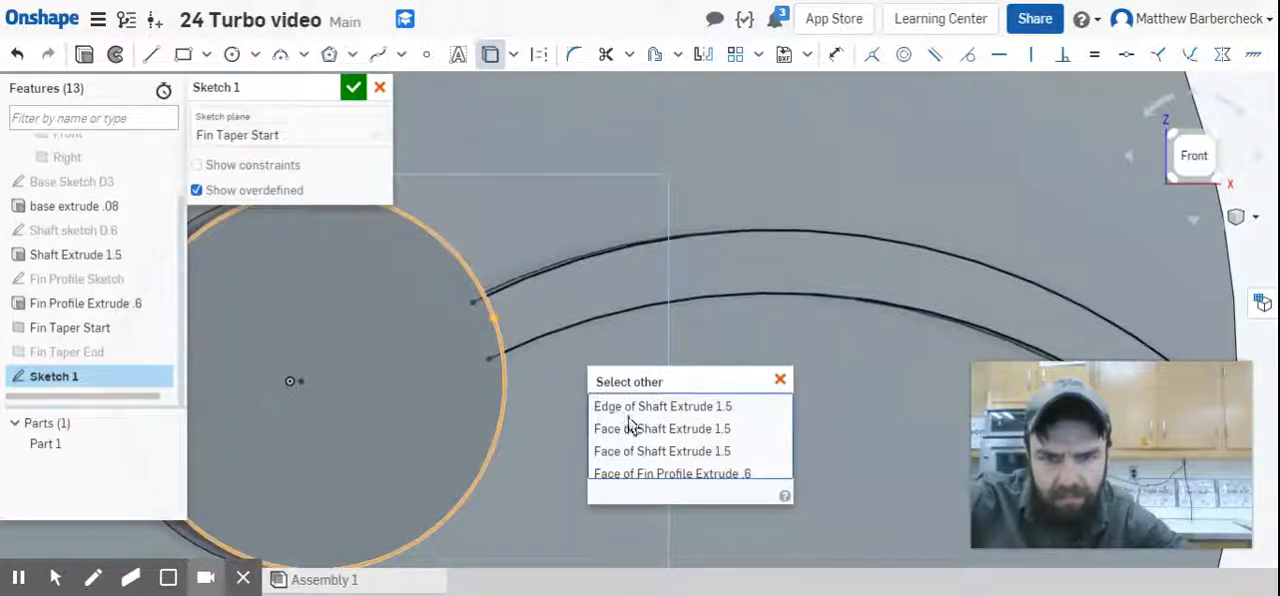
click(643, 474)
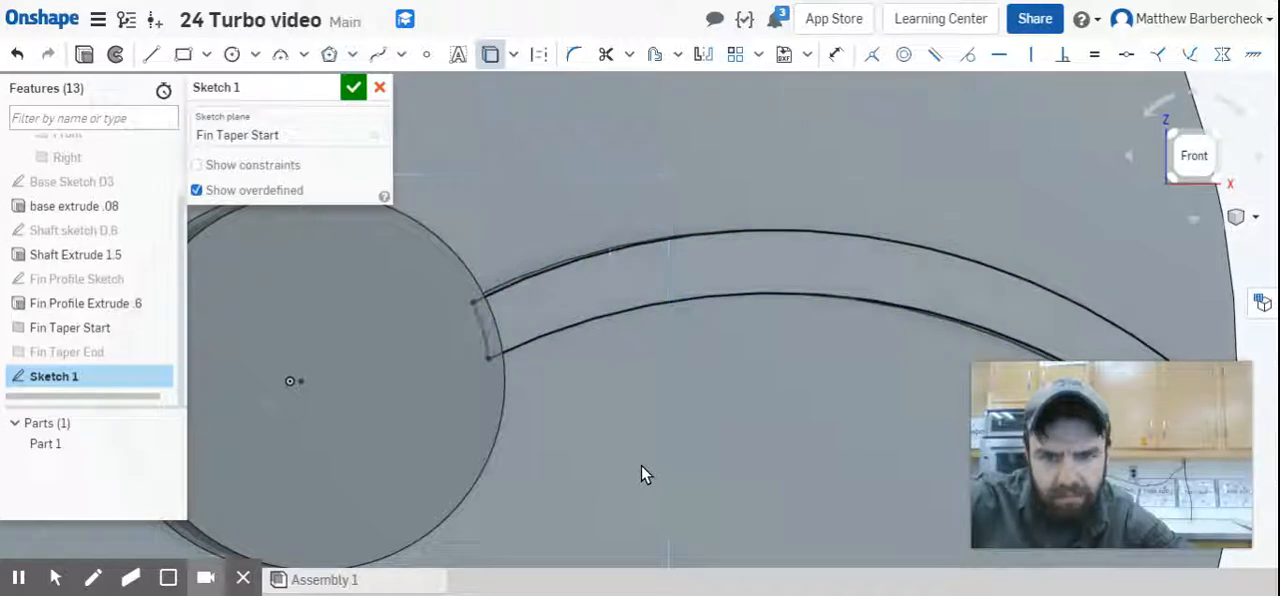
scroll(478, 262, down, 5)
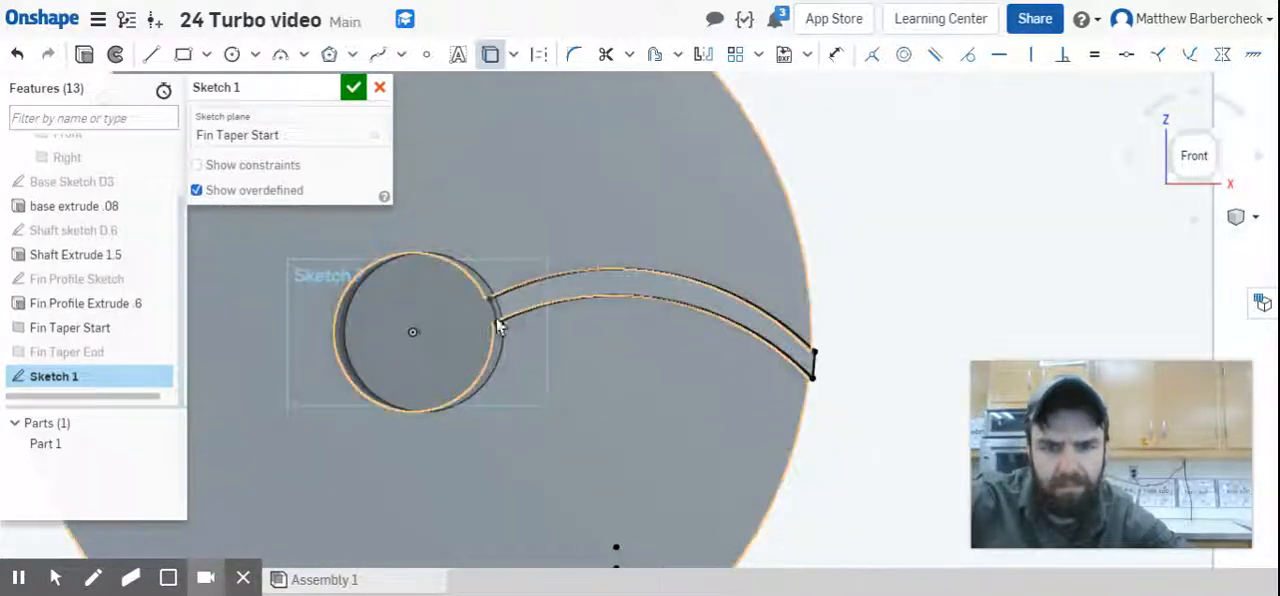
right_drag(586, 343, 587, 360)
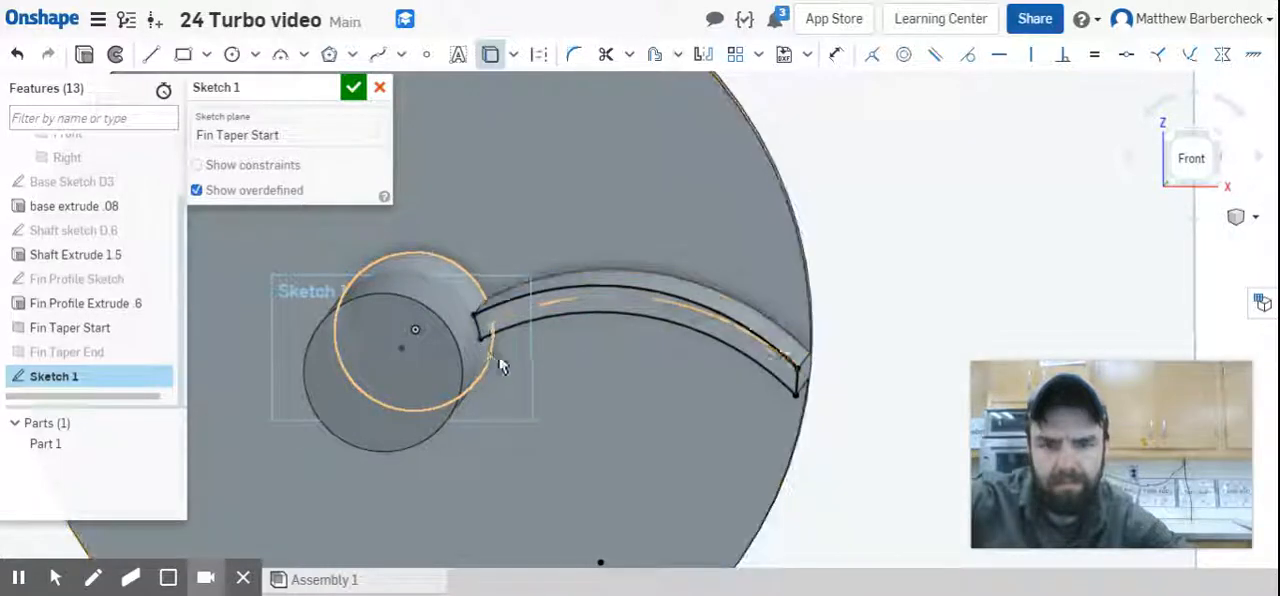
Finish the projected fin sketch on the Fin Taper Start plane and rename it Fin Taper Start Sketch.
scroll(502, 281, up, 3)
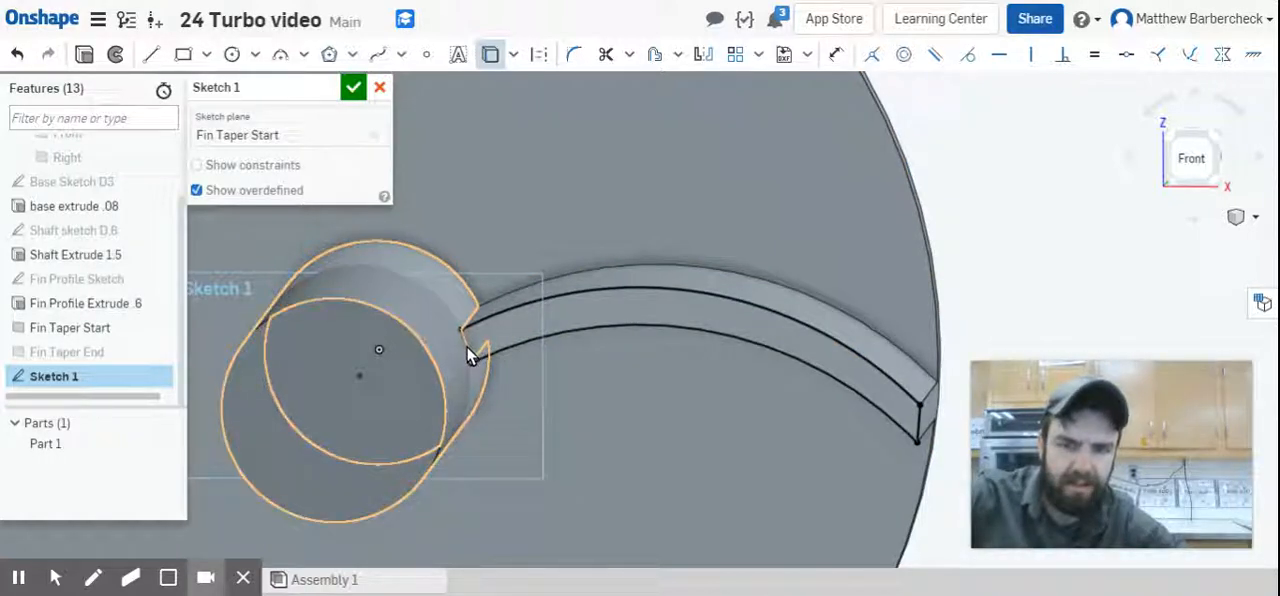
click(350, 89)
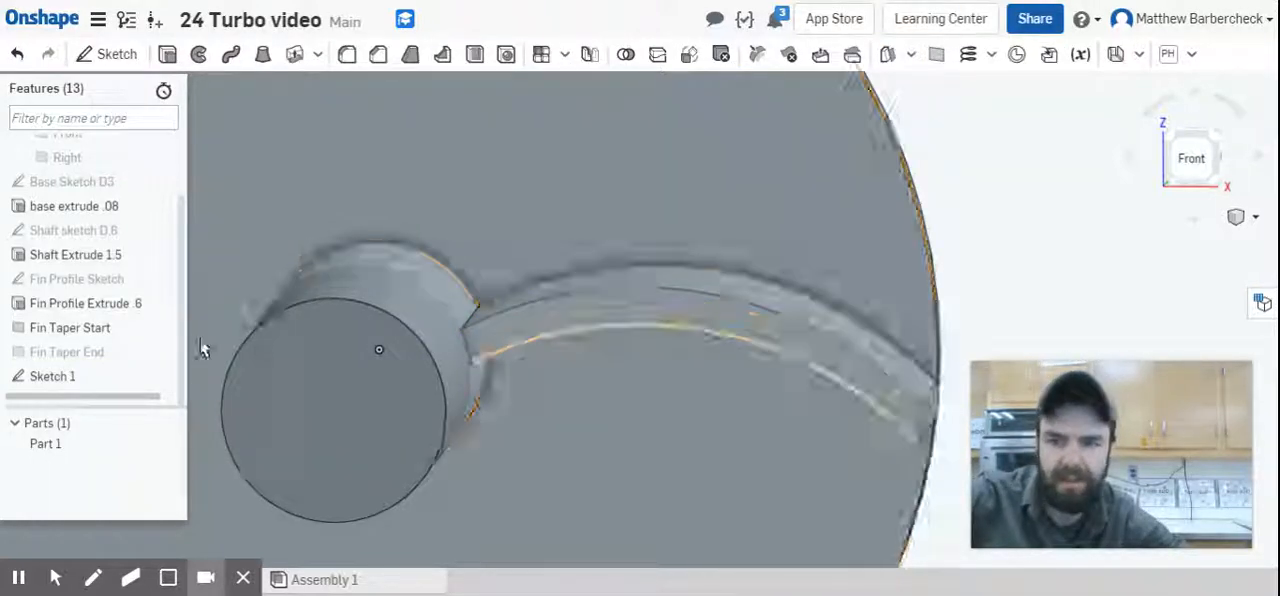
double_click(148, 380)
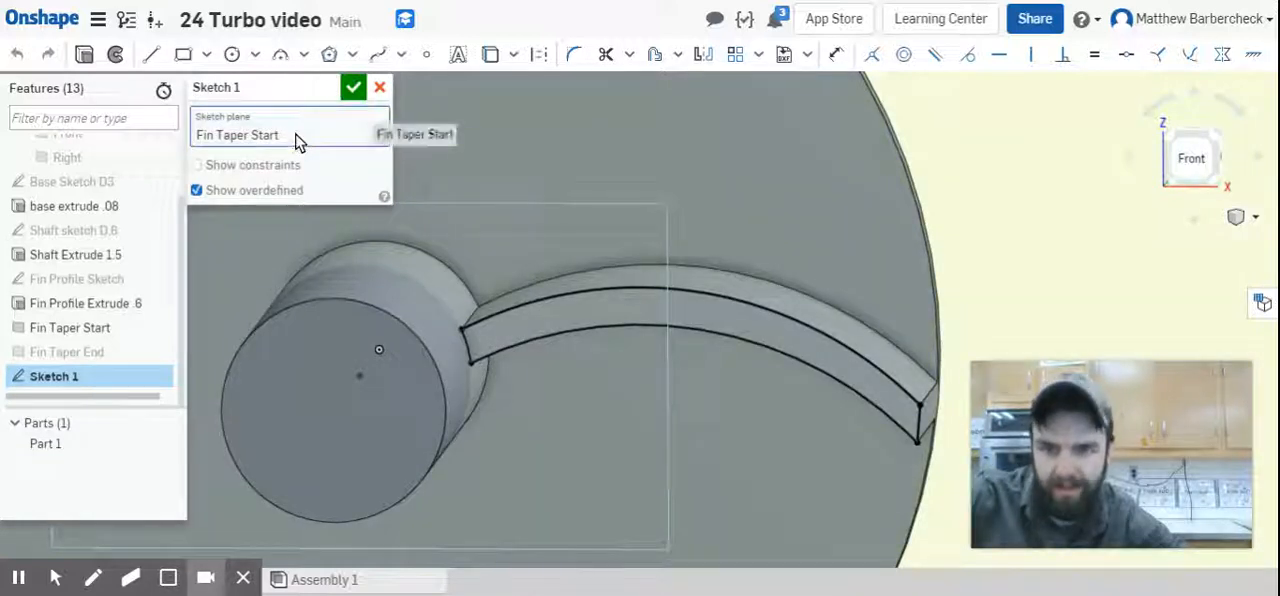
click(327, 88)
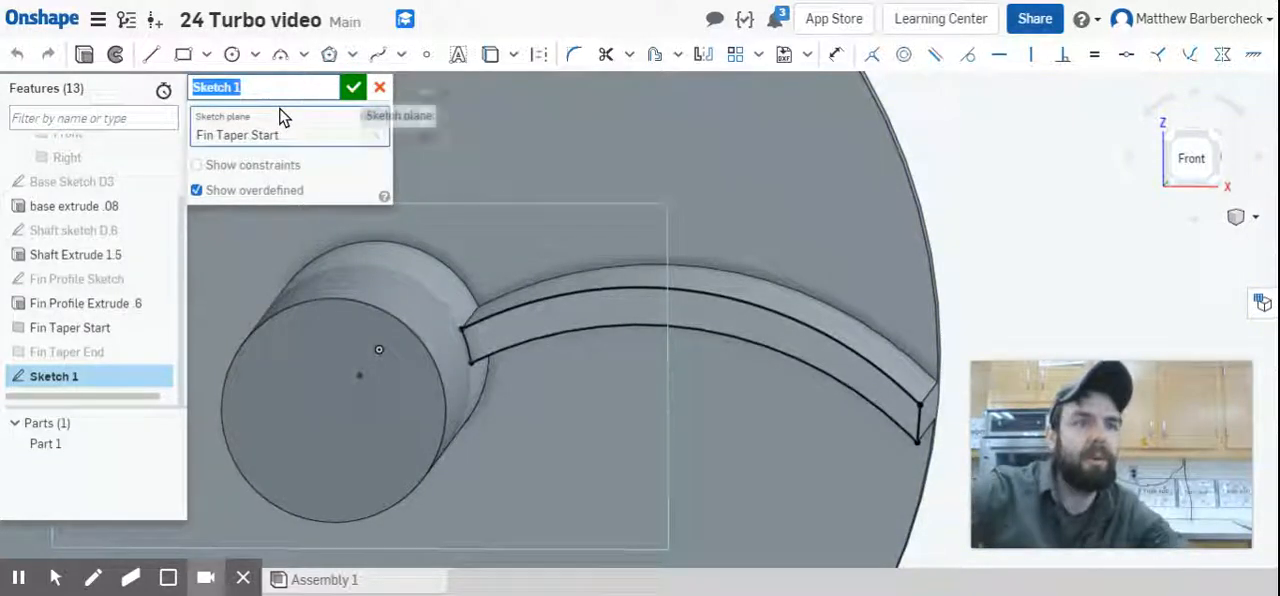
text(Fin Taper Start)
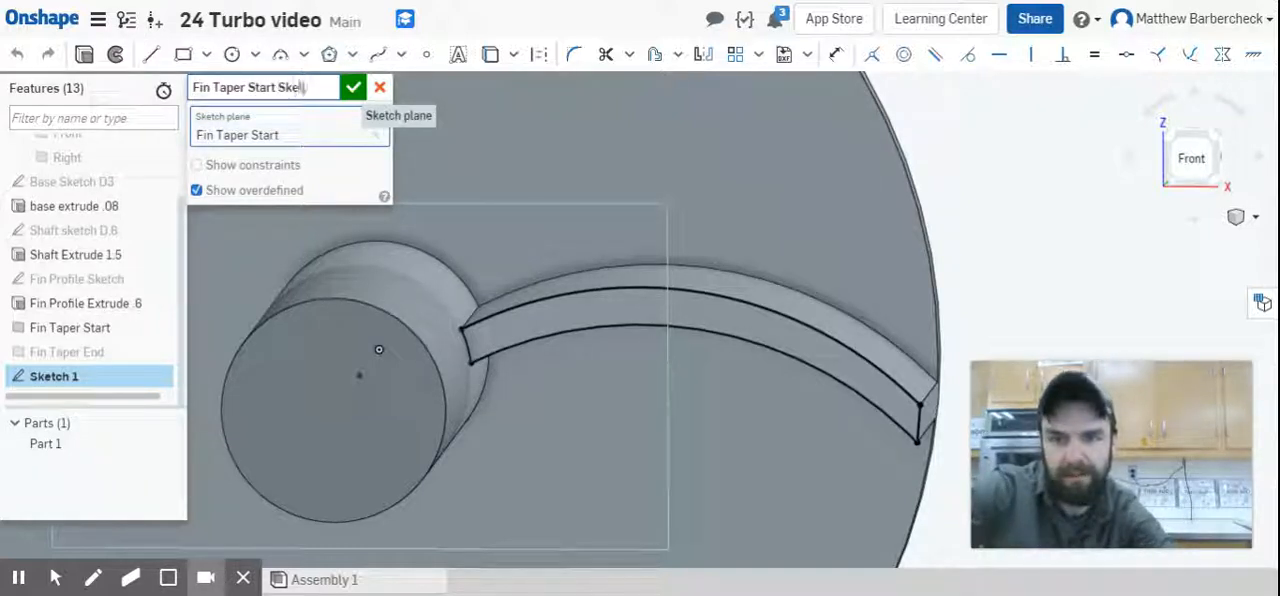
click(353, 88)
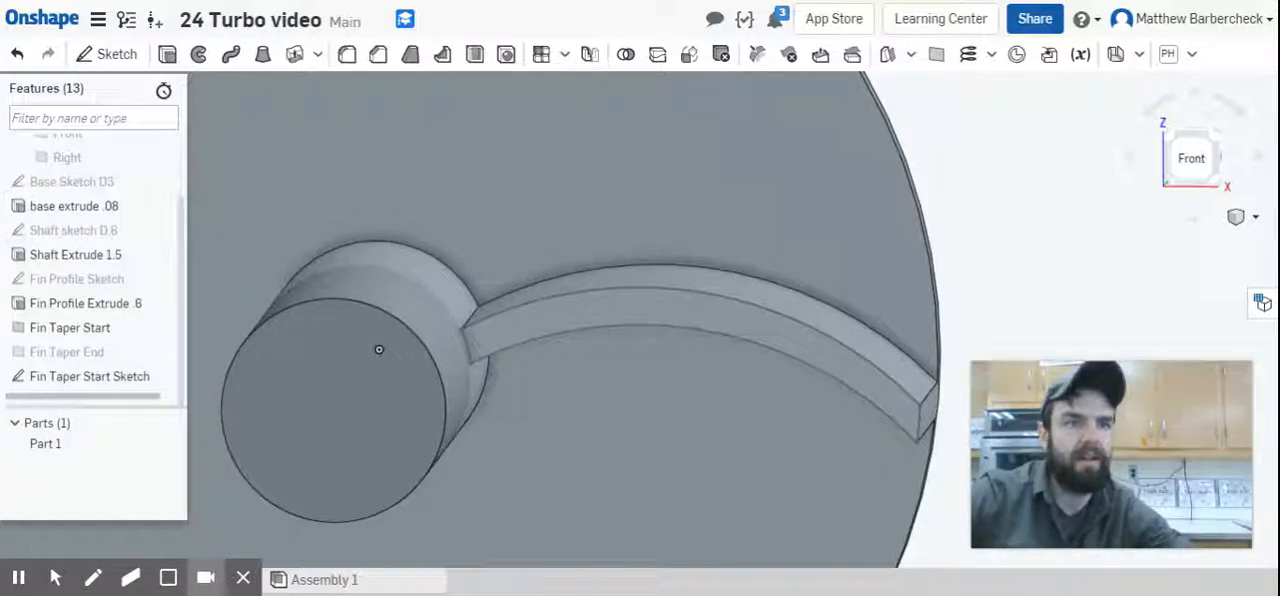
Show the Fin Taper End plane, hide the Fin Taper Start plane and check the fin against the visible plane.
key(f)
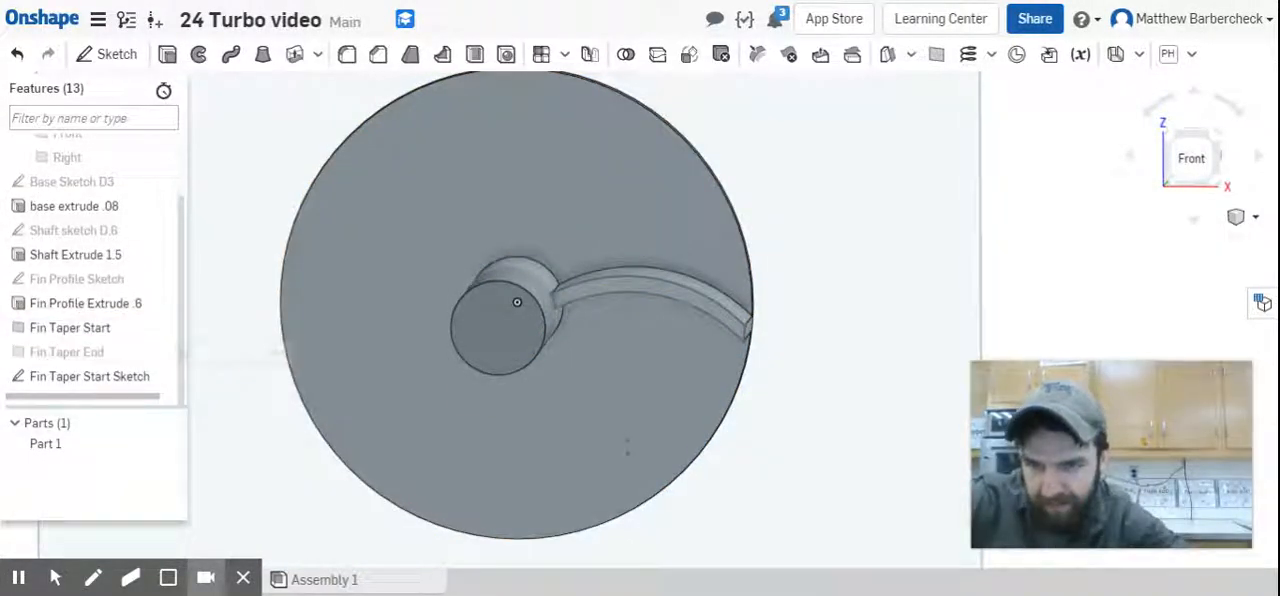
click(164, 350)
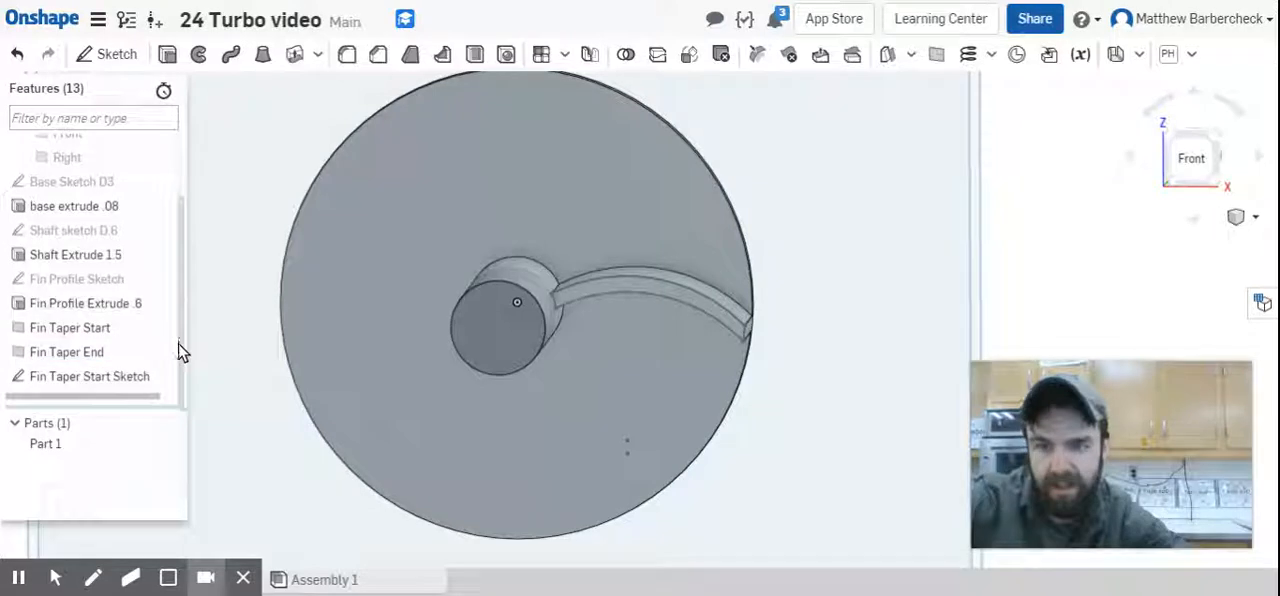
scroll(357, 333, down, 5)
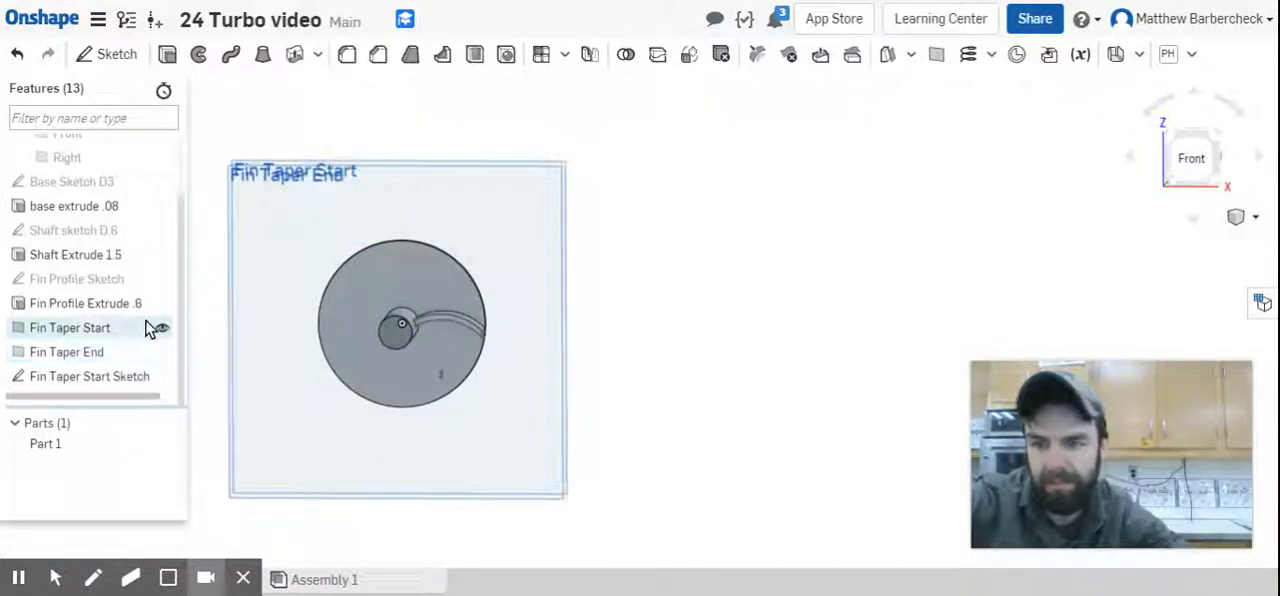
click(160, 331)
right_drag(571, 371, 506, 416)
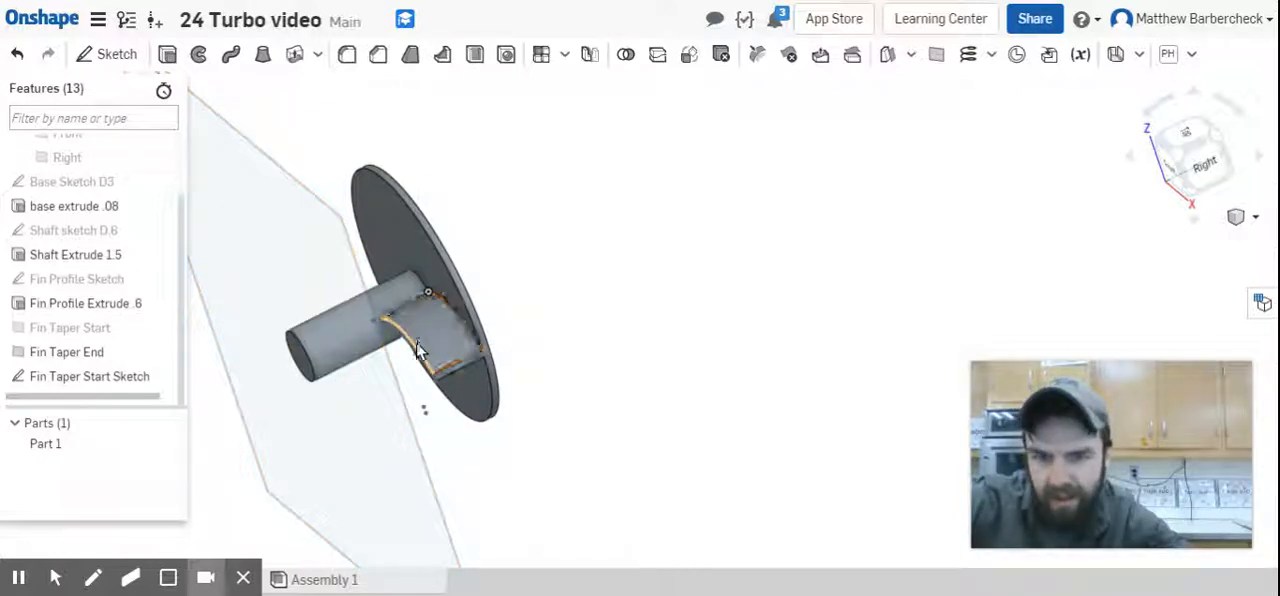
click(391, 437)
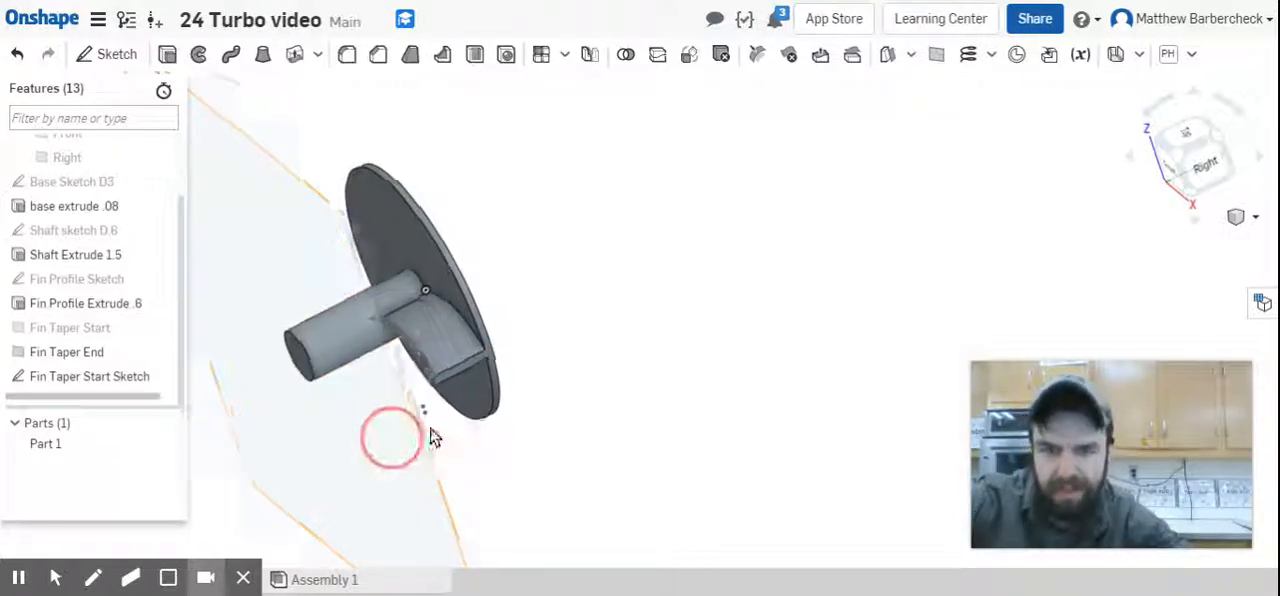
click(466, 422)
Start a sketch on the Fin Taper End plane, seen from the front.
click(1189, 171)
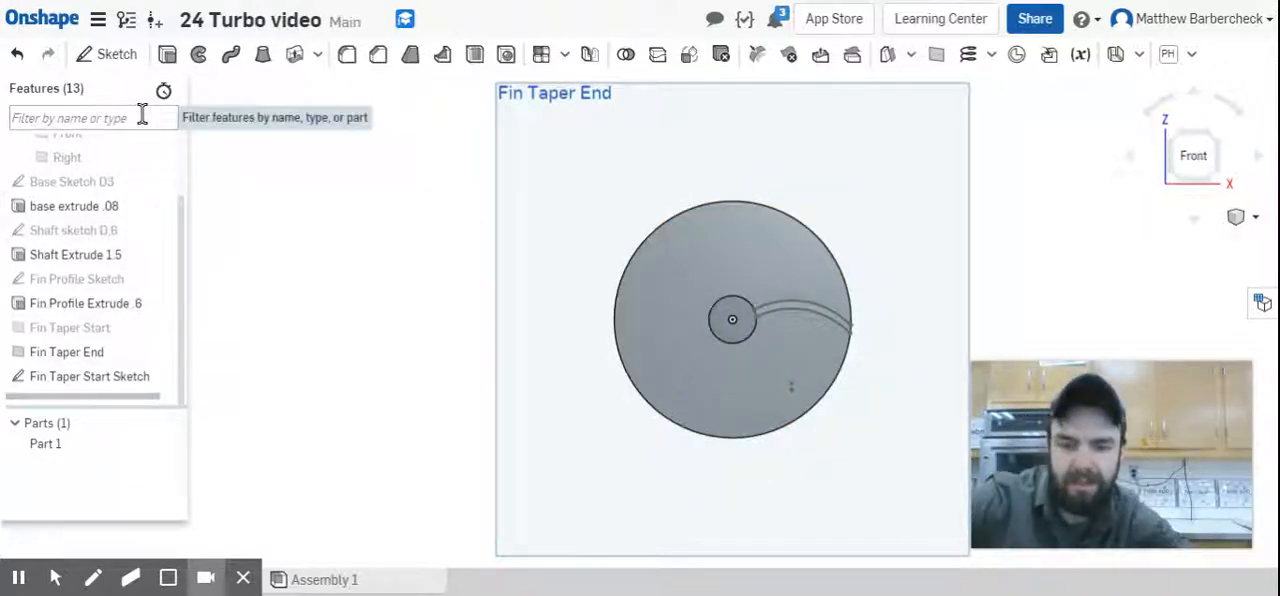
key(shift+s)
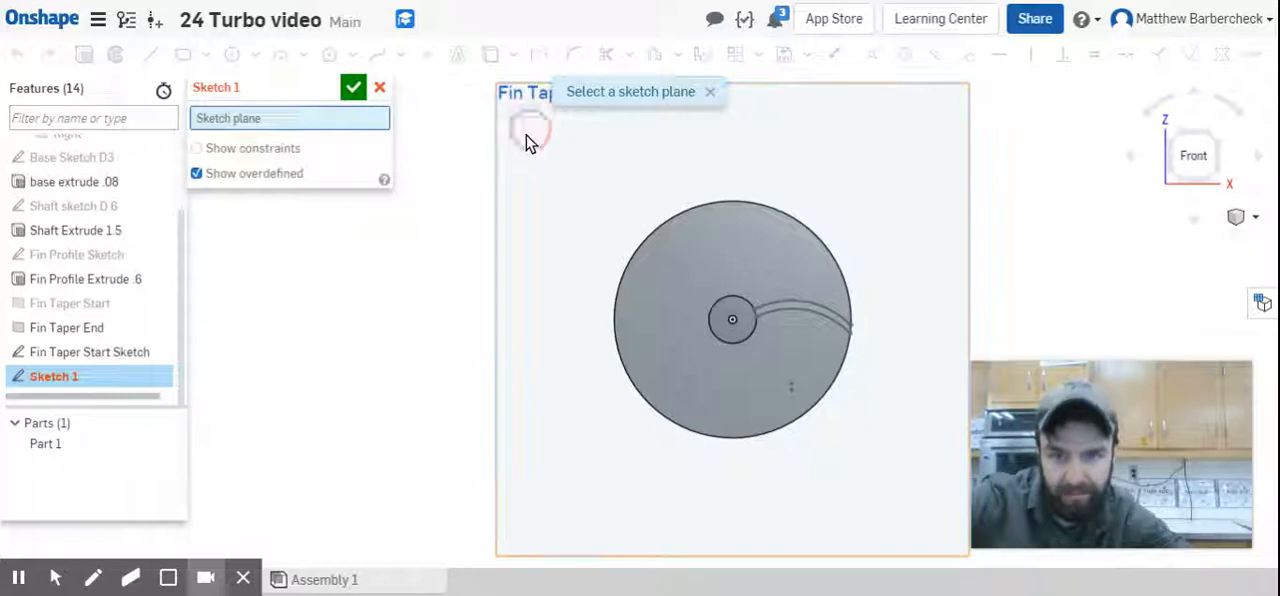
click(524, 142)
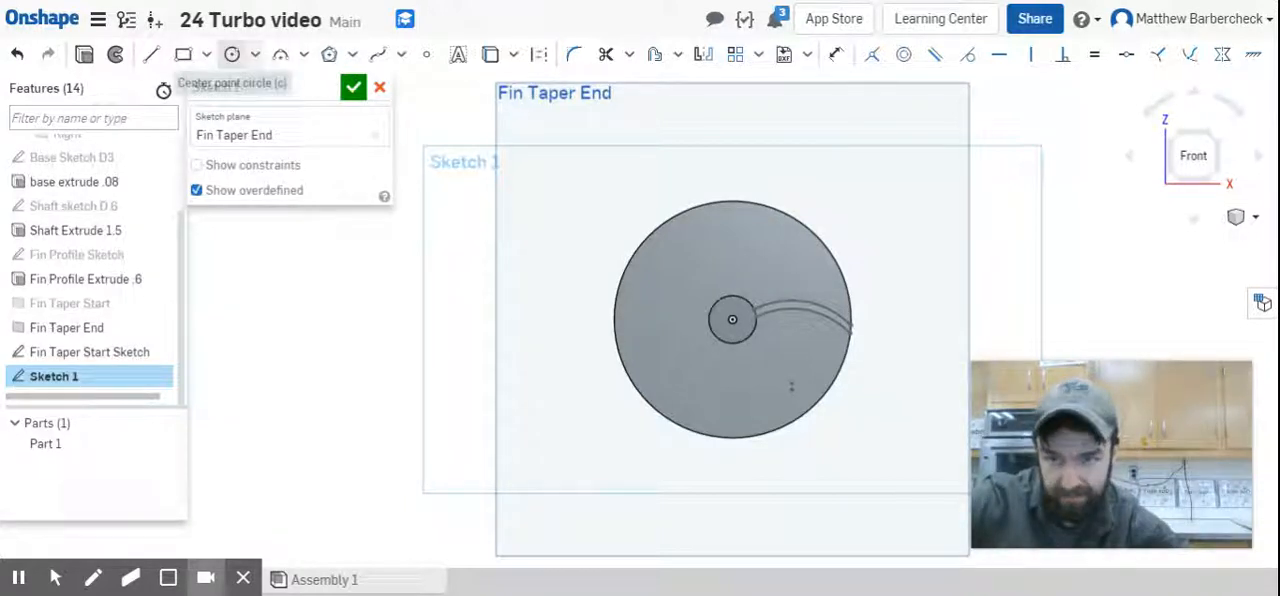
Sketch a center point circle about 2.02 in in diameter, centred on the origin.
click(235, 58)
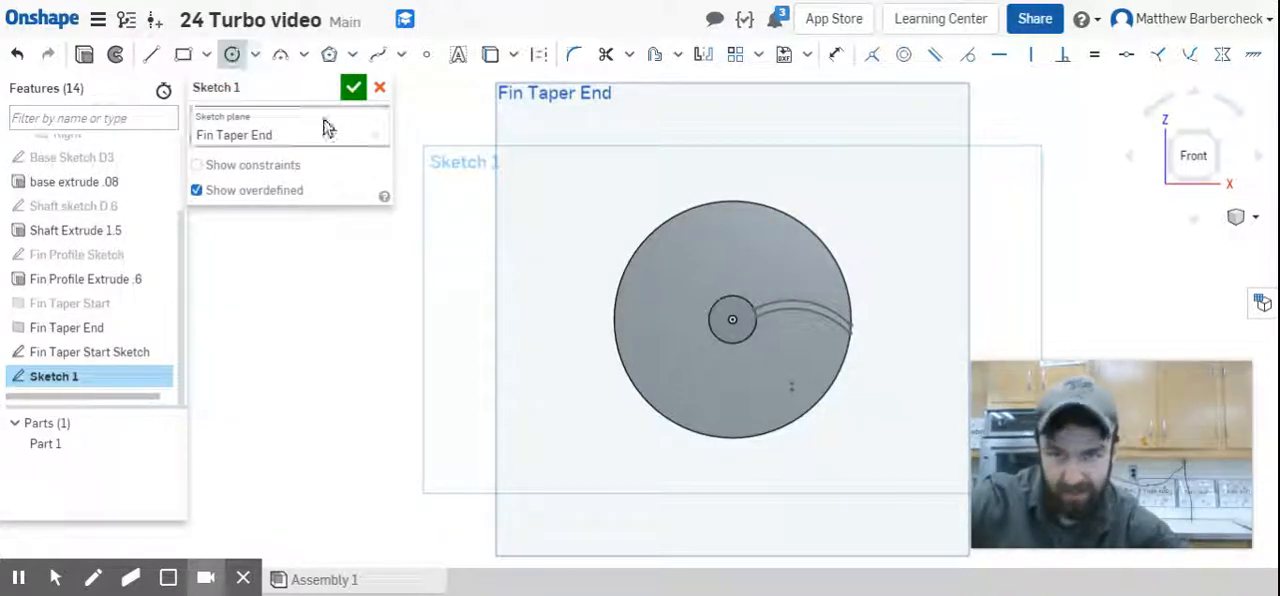
click(734, 320)
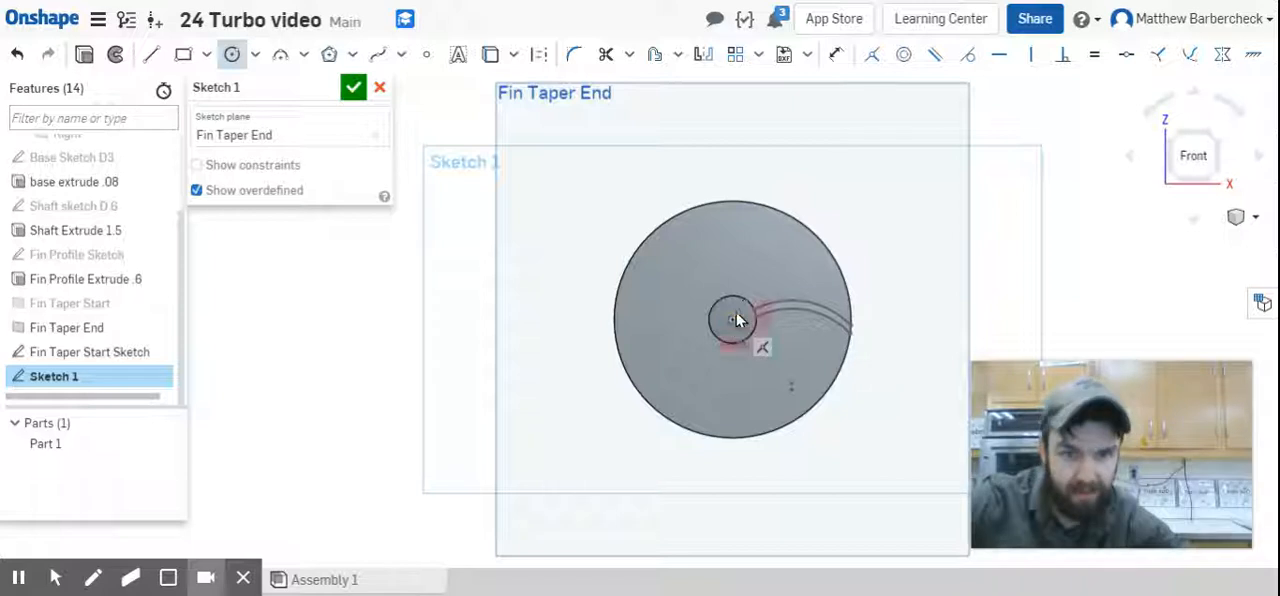
click(745, 248)
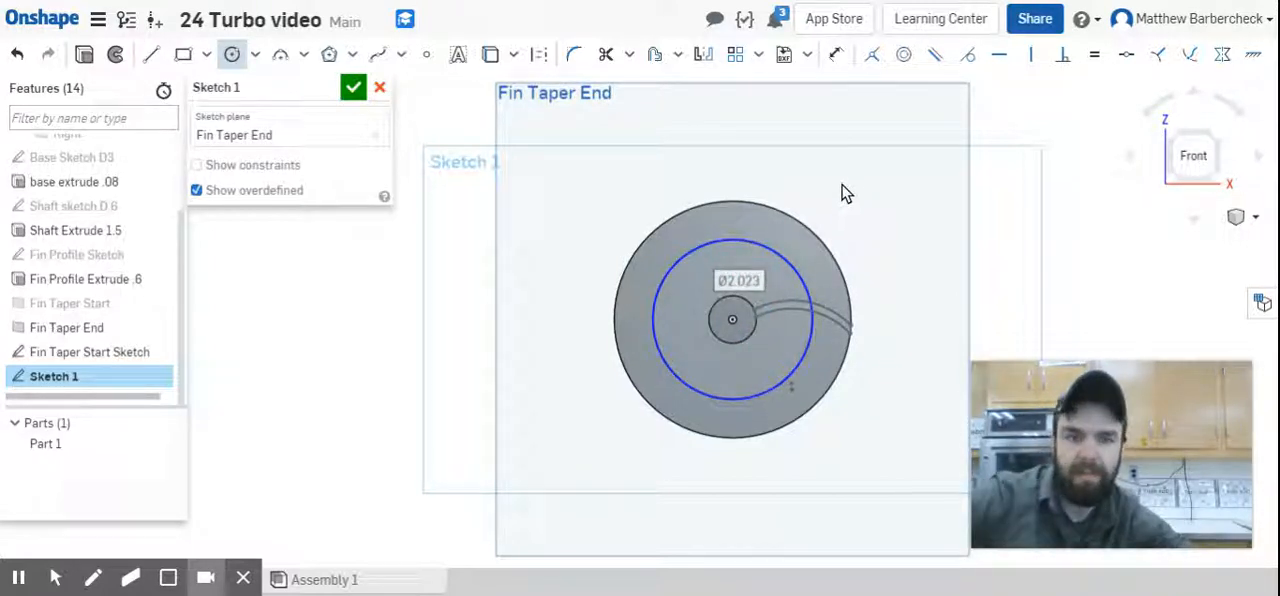
key(Escape)
Dimension the new circle's diameter as 1.77 in.
key(u)
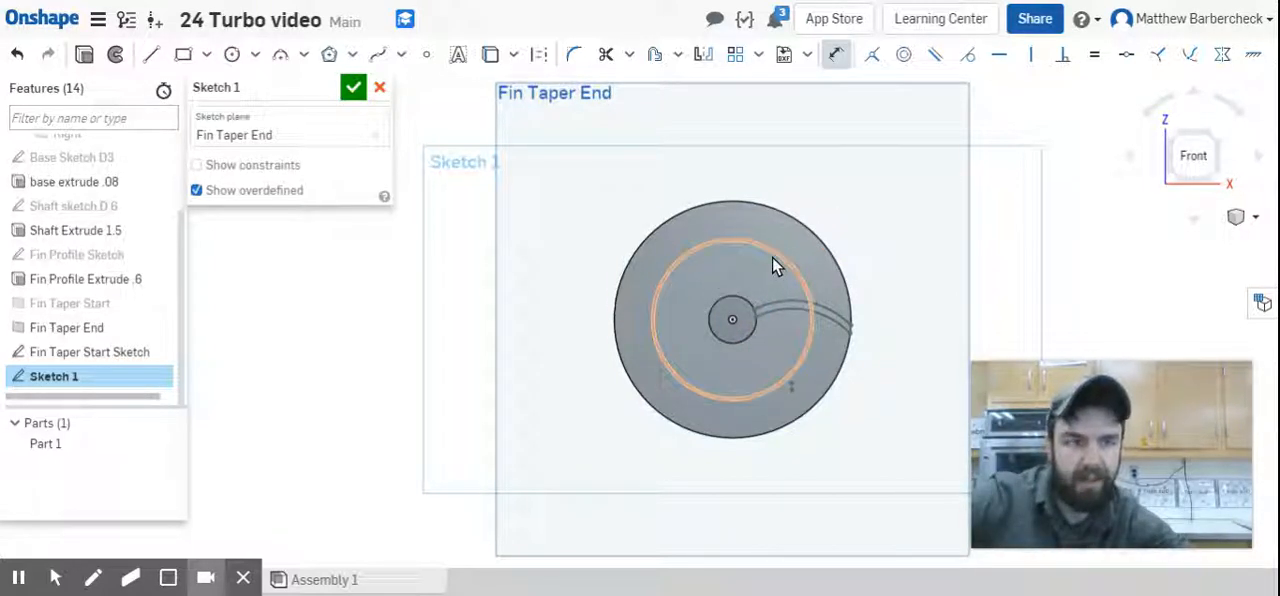
click(920, 164)
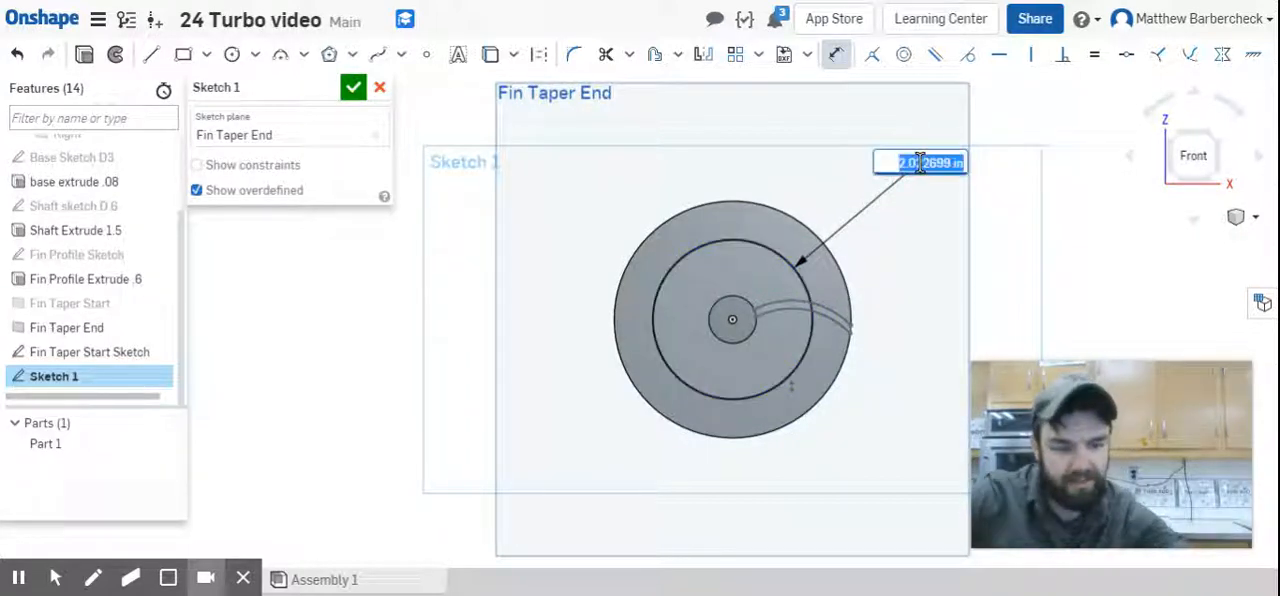
text(1.77)
key(Return)
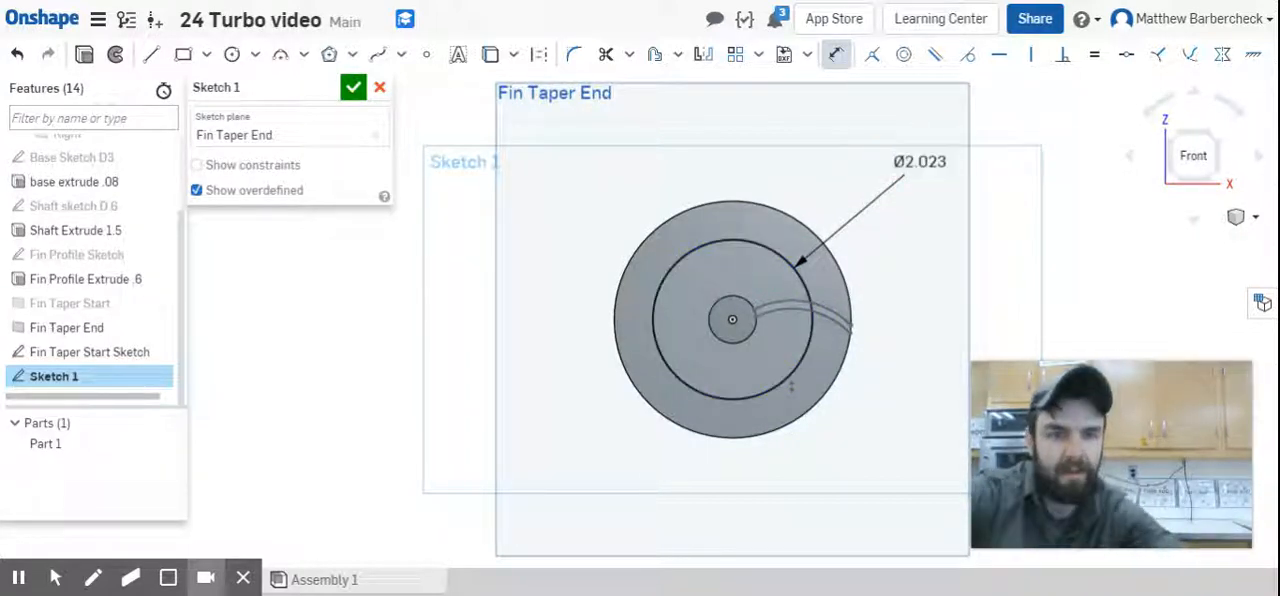
click(771, 257)
key(Escape)
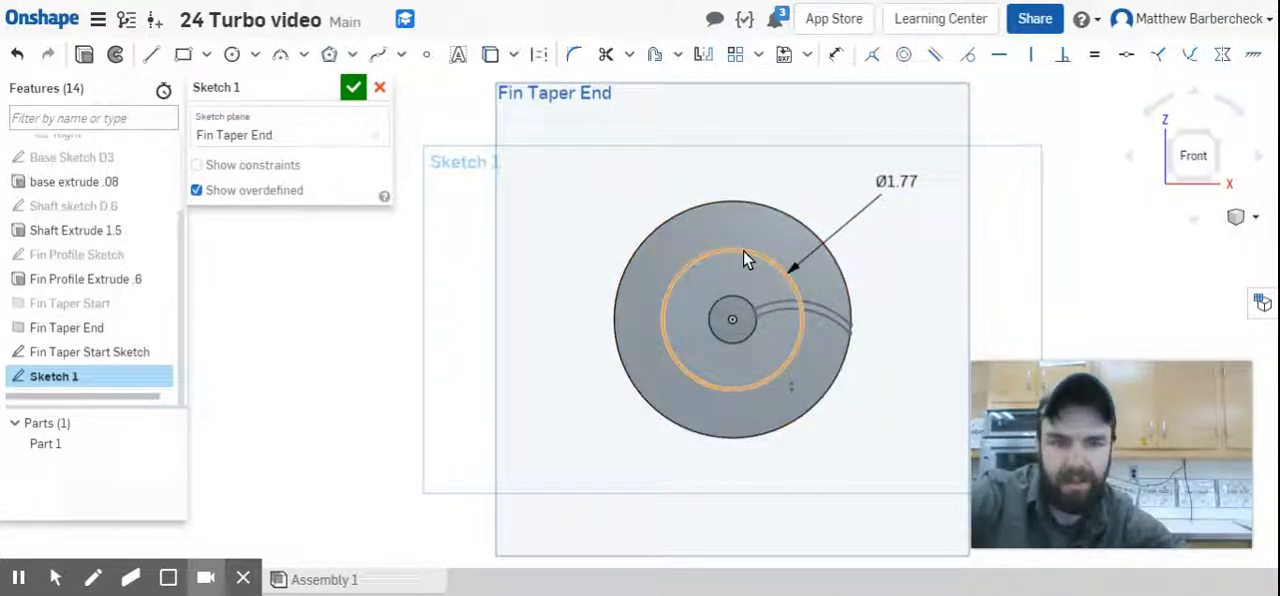
Convert the 1.77 in circle to construction geometry.
click(743, 258)
key(q)
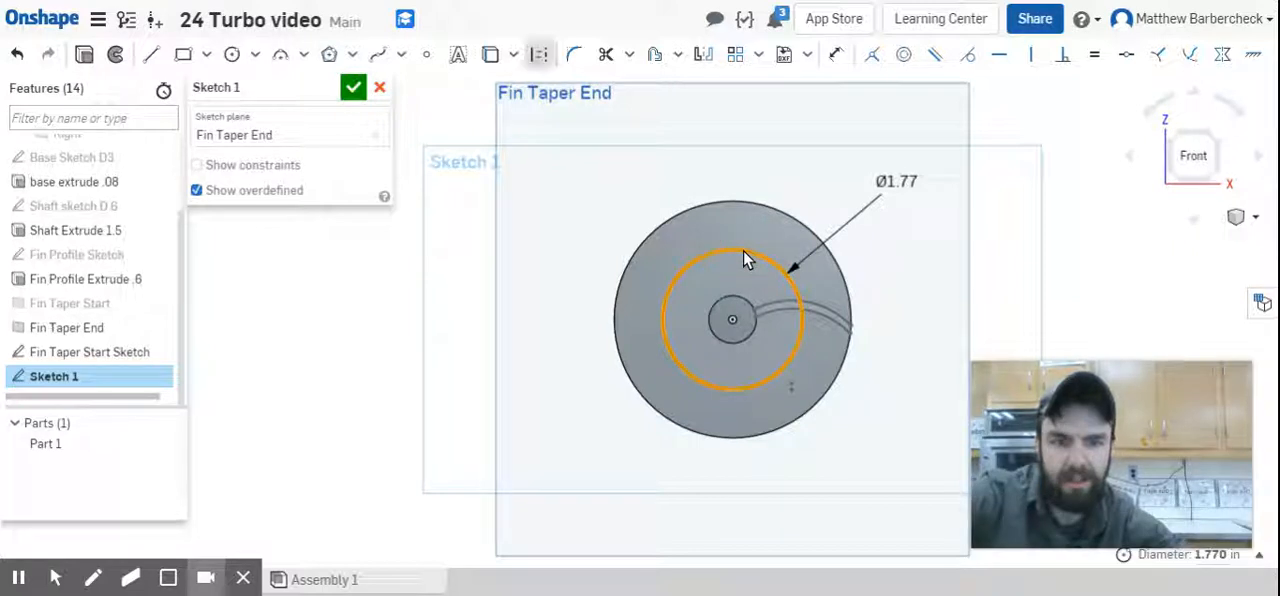
click(903, 236)
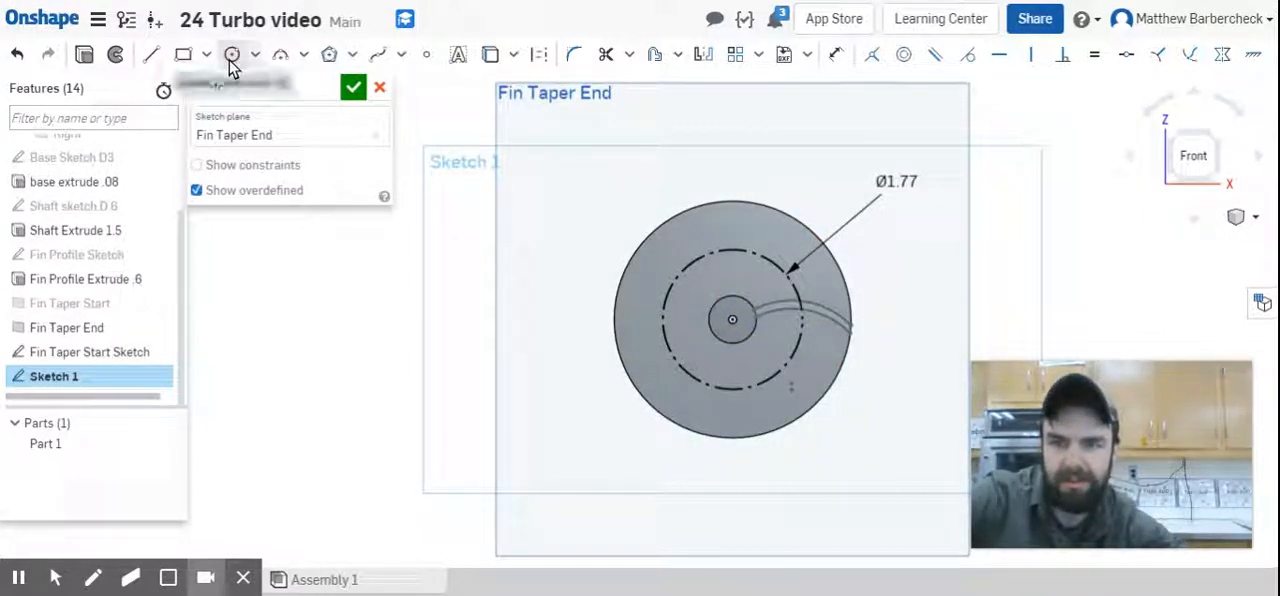
Place a sketch point inside the construction circle, about 0.48 in below and 0.21 in to the right of the origin.
click(426, 54)
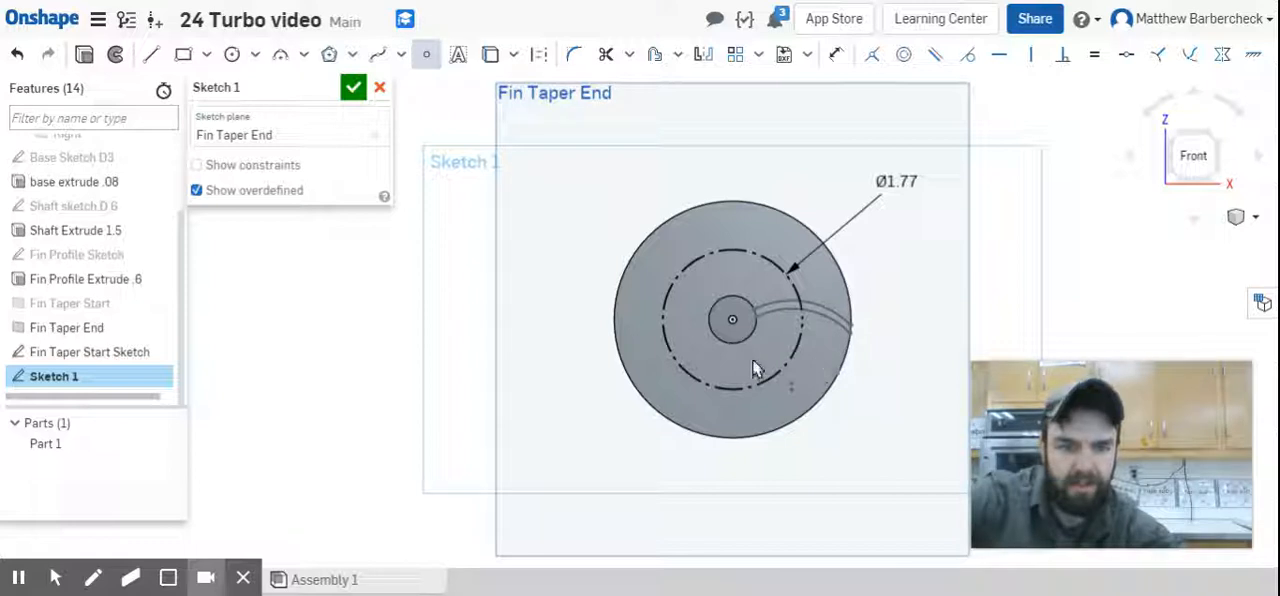
scroll(812, 365, up, 3)
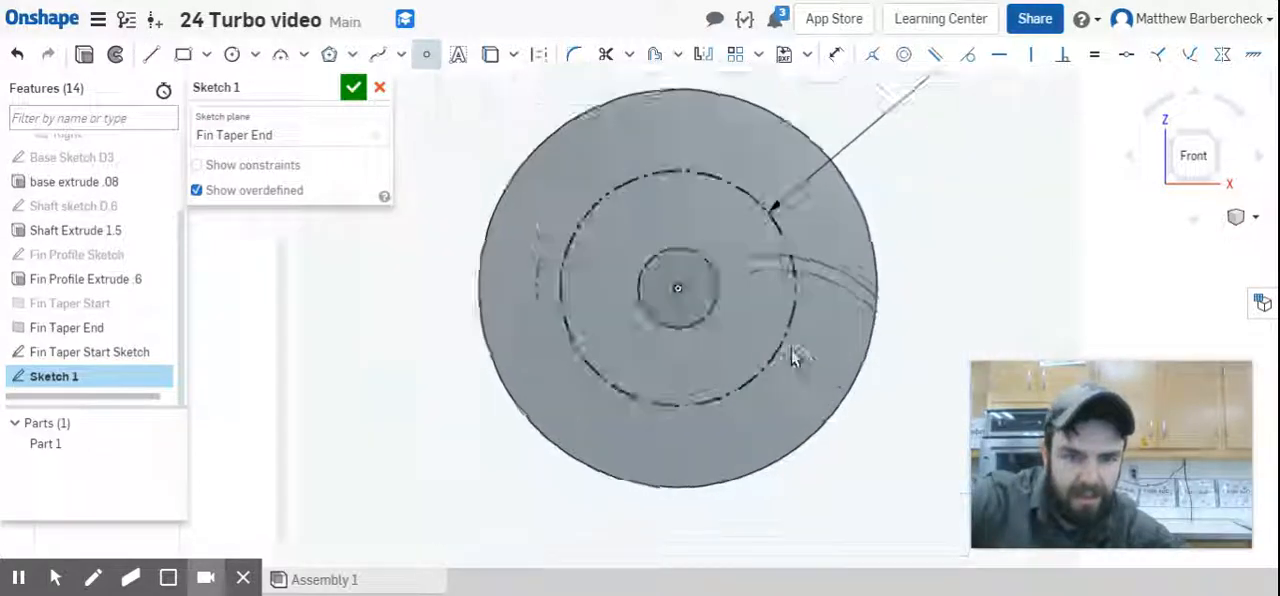
click(686, 350)
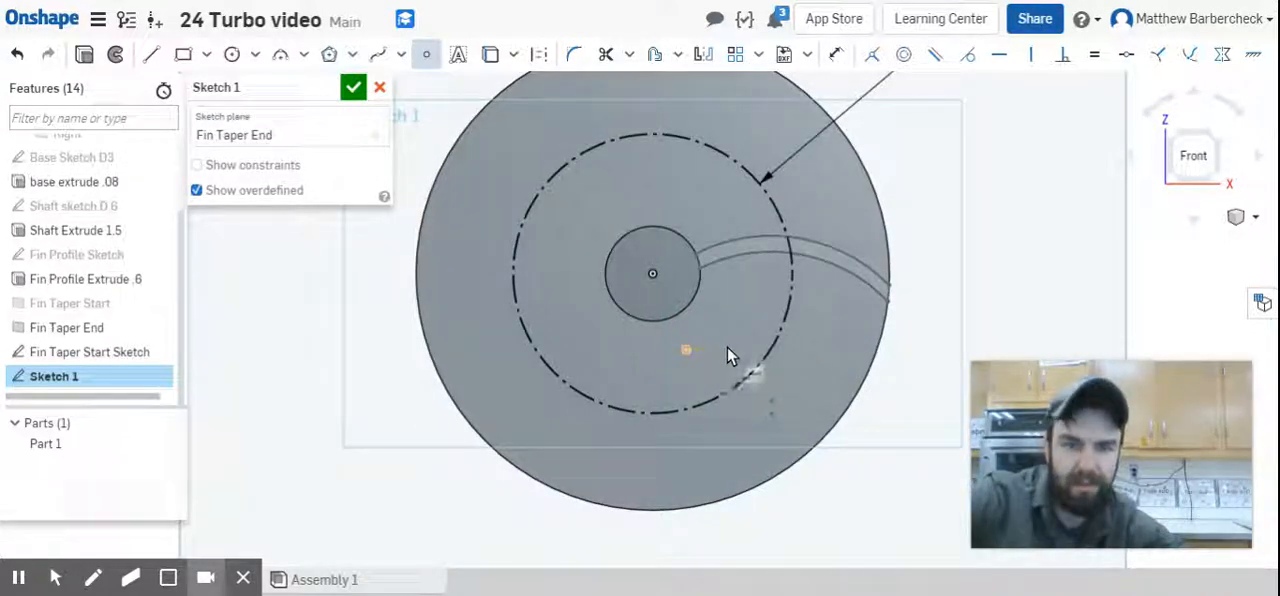
key(Escape)
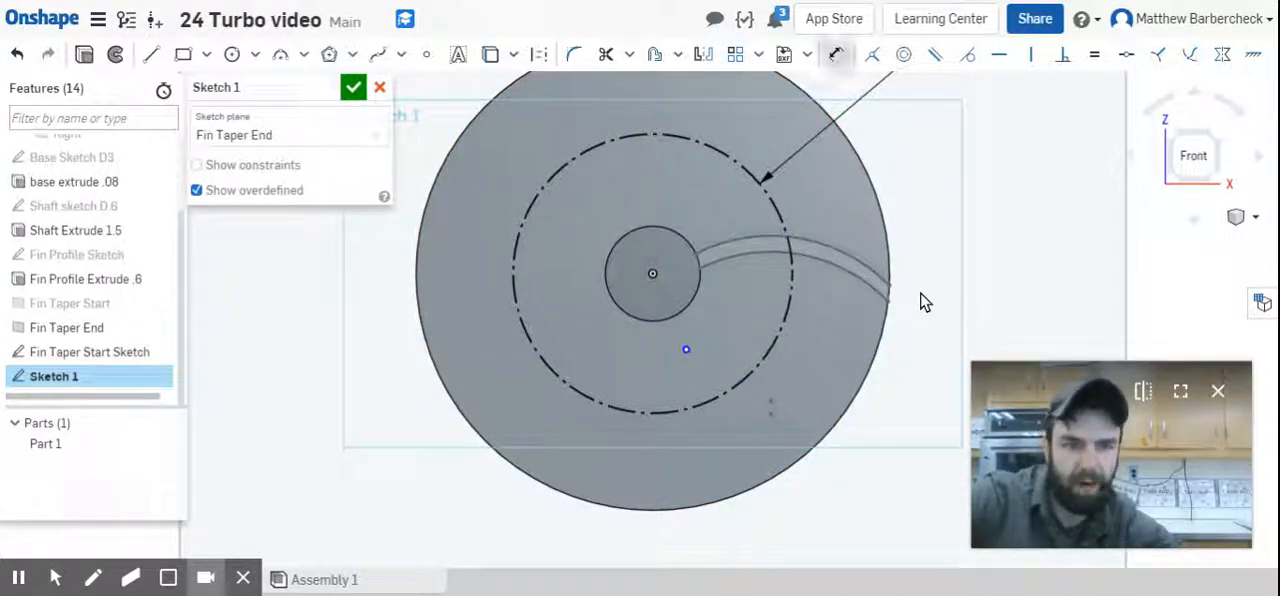
Dimension the vertical distance from the origin to the sketch point as 0.67 in.
click(656, 274)
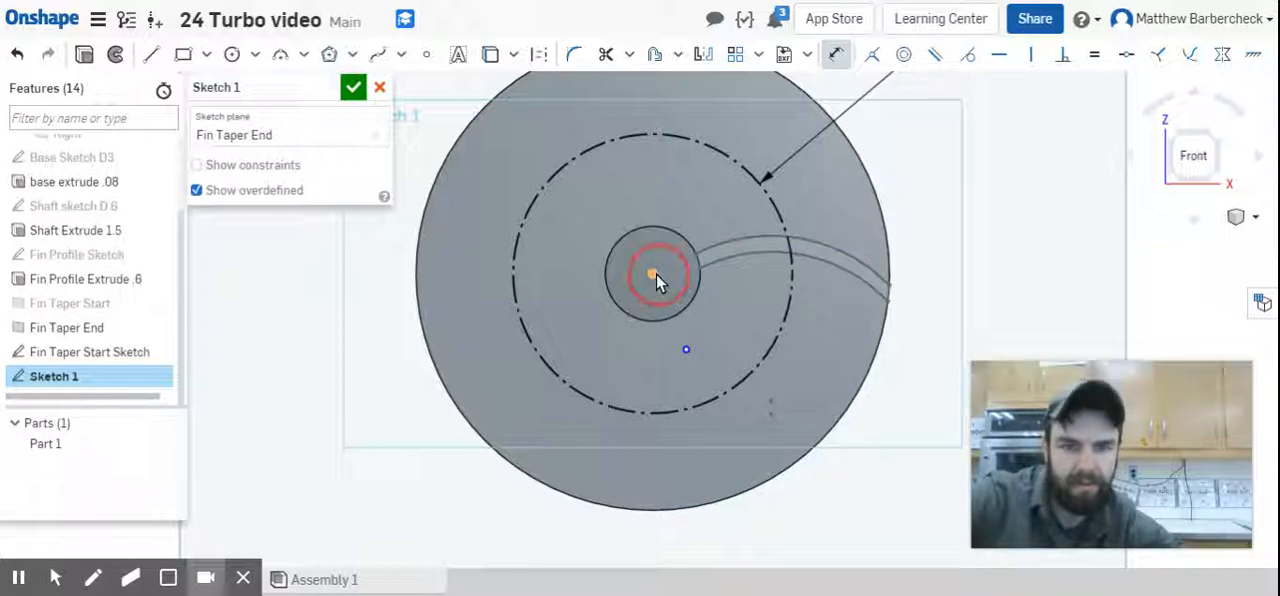
click(686, 349)
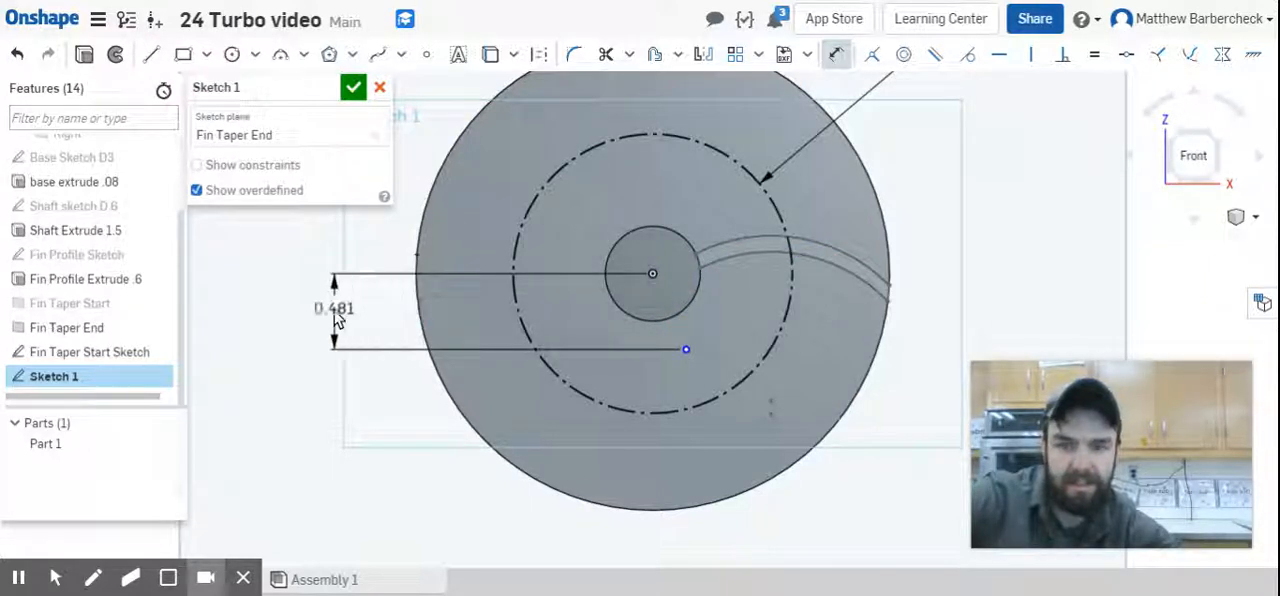
click(337, 314)
key(BackSpace)
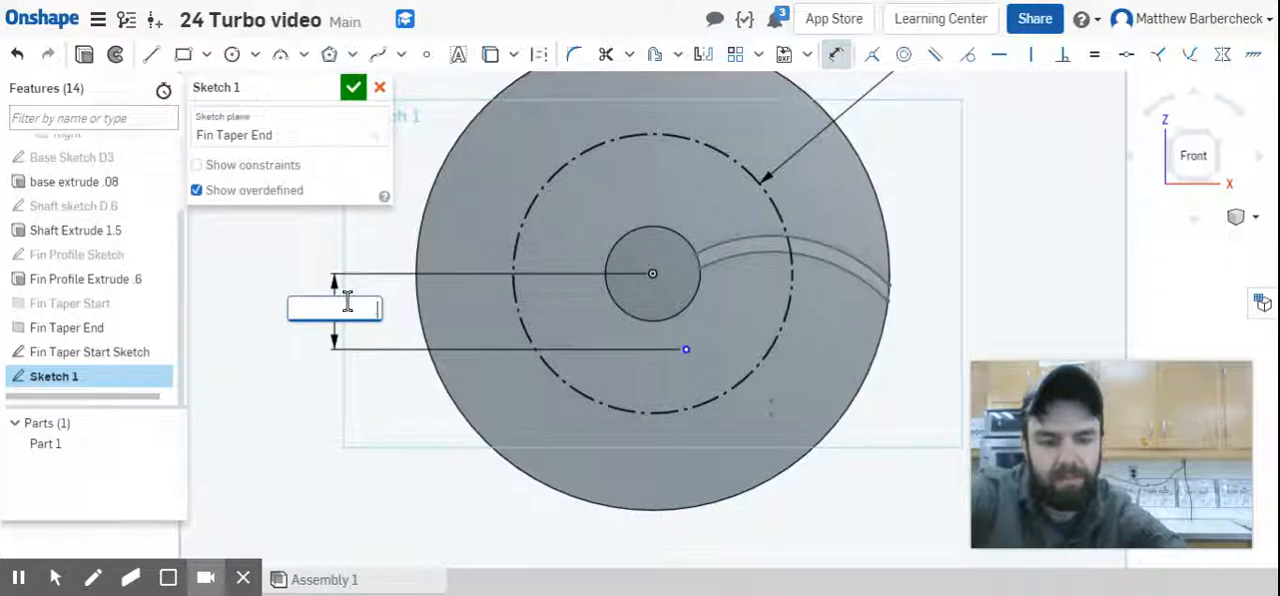
text(.407)
key(Return)
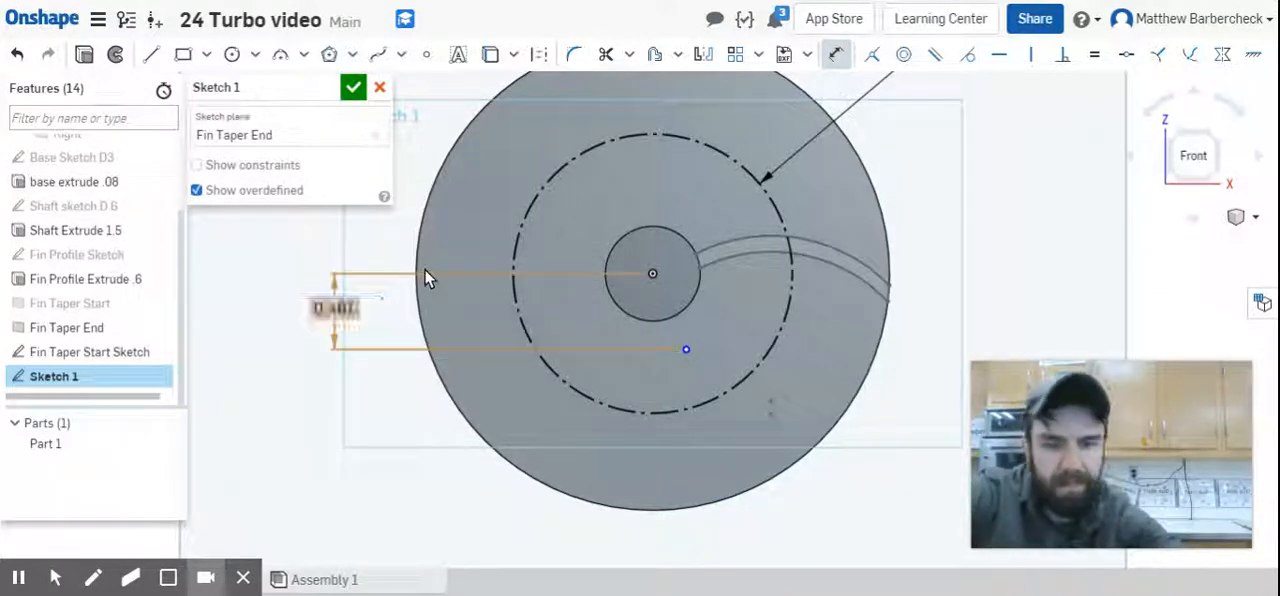
Dimension the horizontal distance from the origin to the sketch point as 0.1 in.
click(649, 275)
click(686, 379)
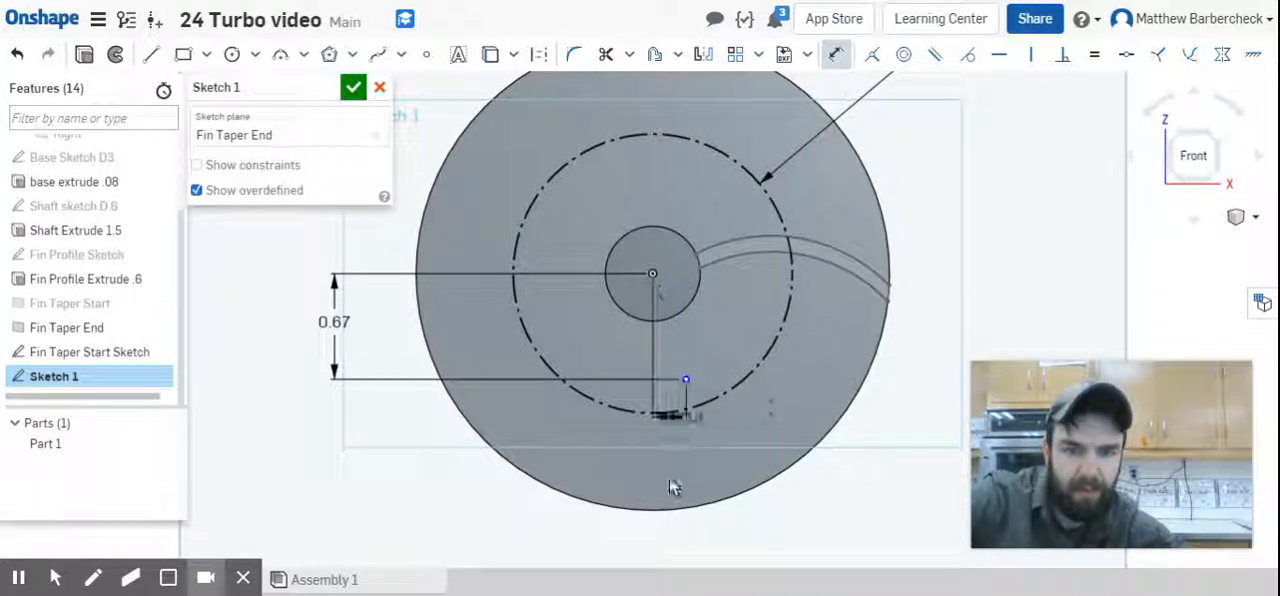
click(663, 530)
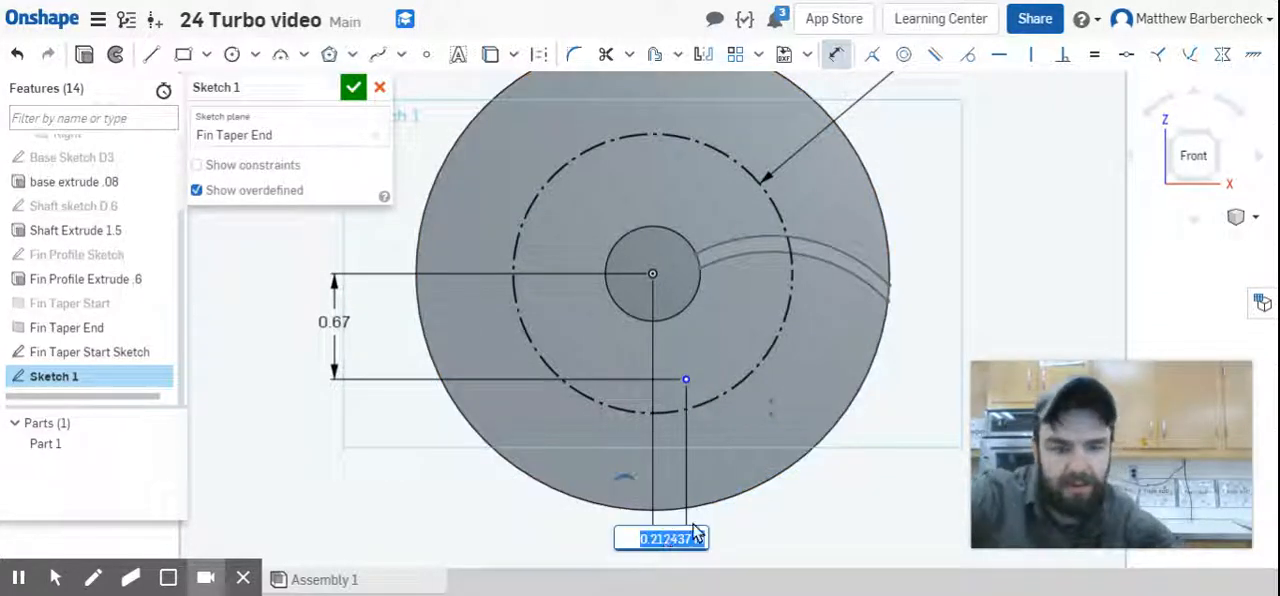
text(0.1)
key(Return)
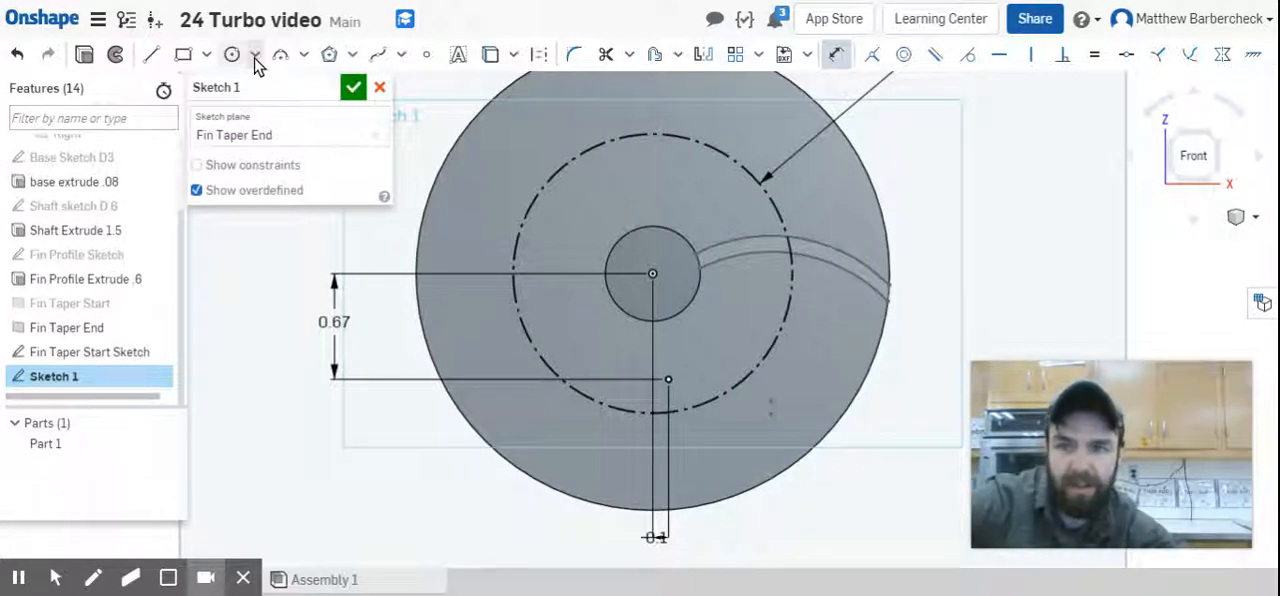
click(303, 55)
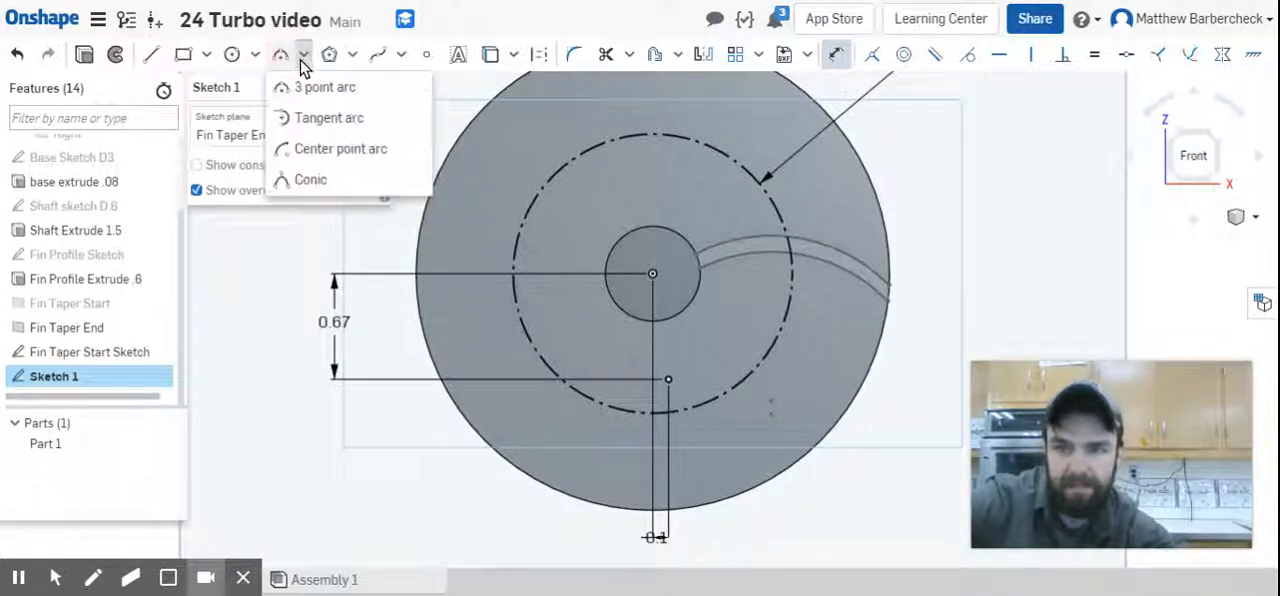
click(340, 148)
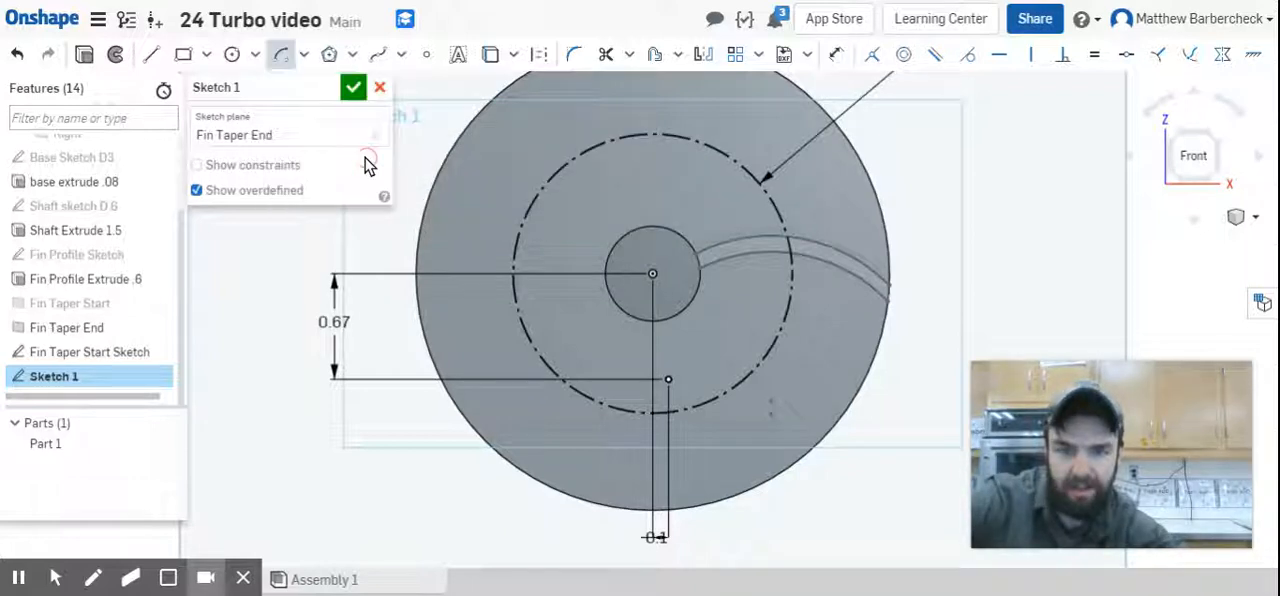
click(668, 381)
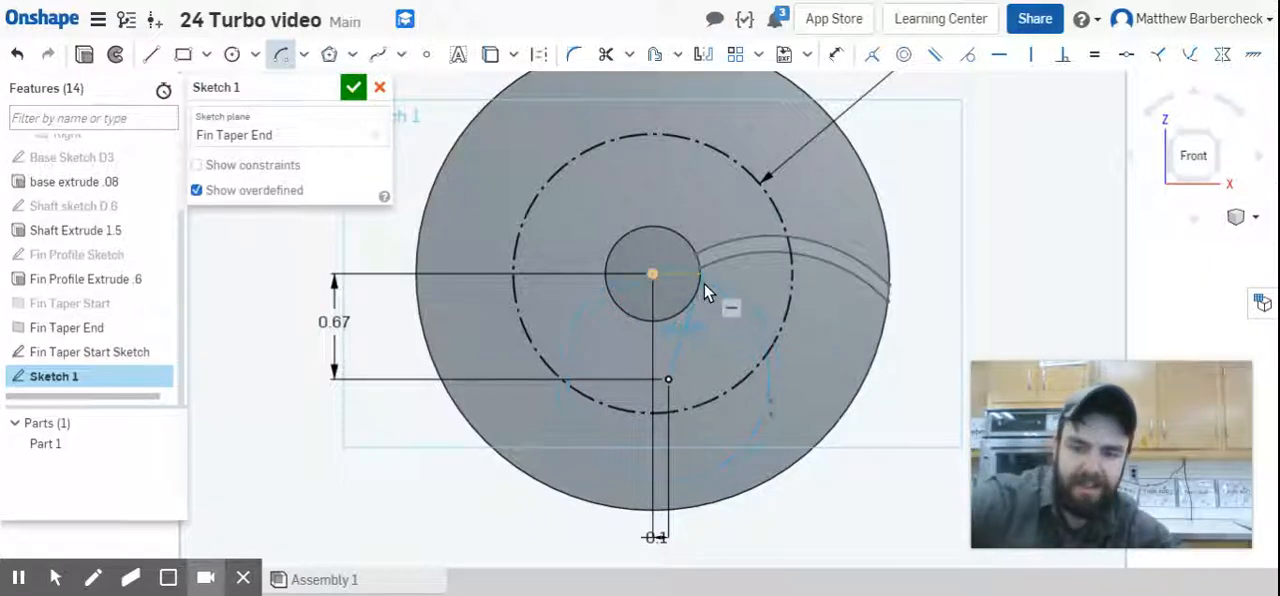
key(Escape)
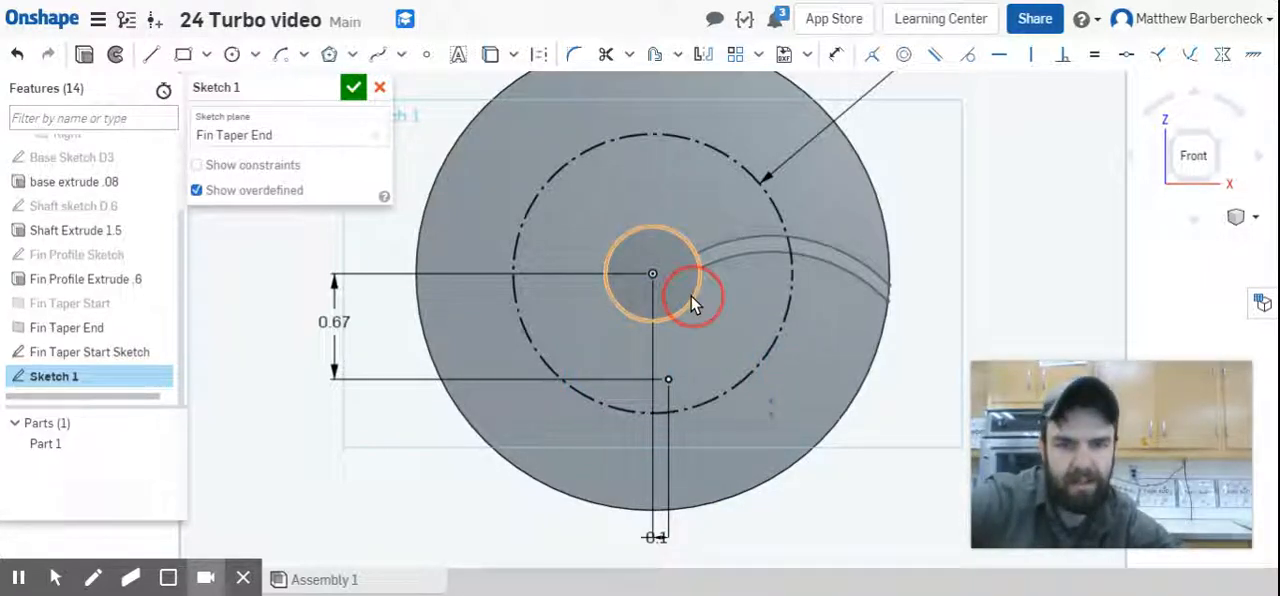
Project the shaft's 0.6 in circular edge onto the sketch plane as construction geometry.
click(692, 298)
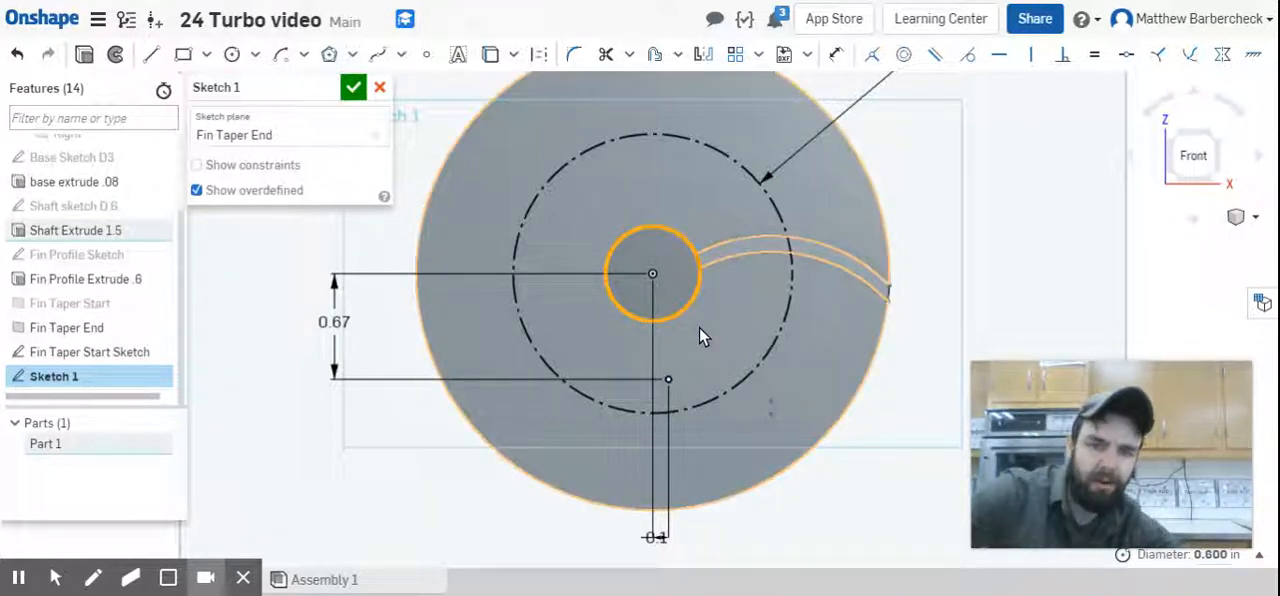
key(Escape)
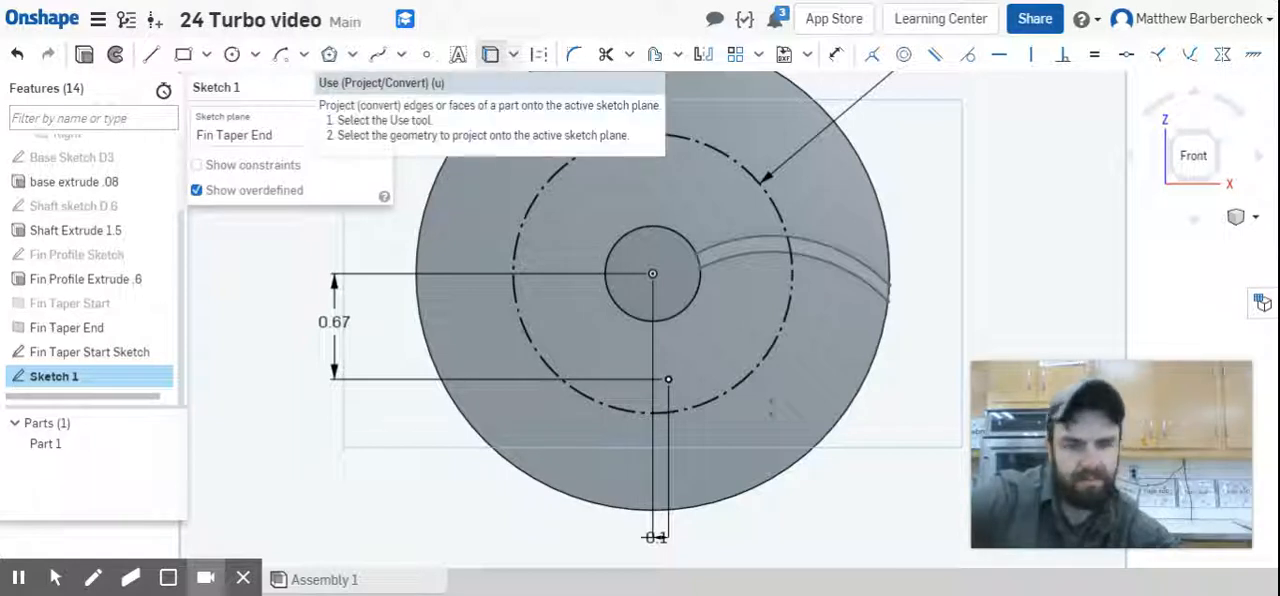
click(698, 287)
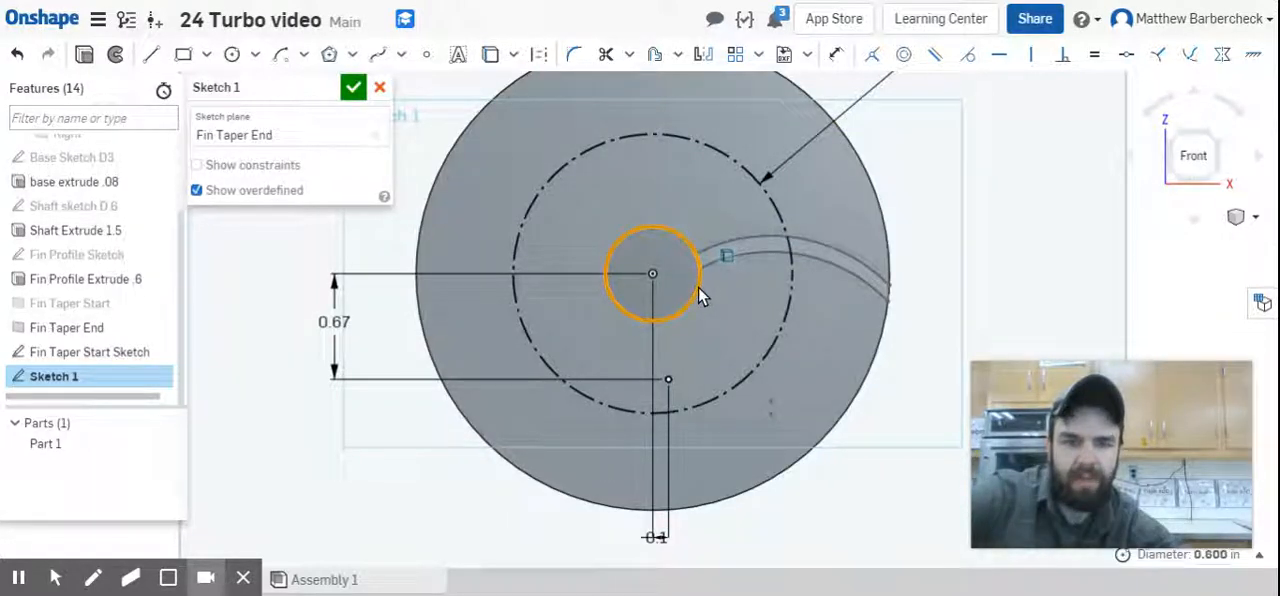
key(u)
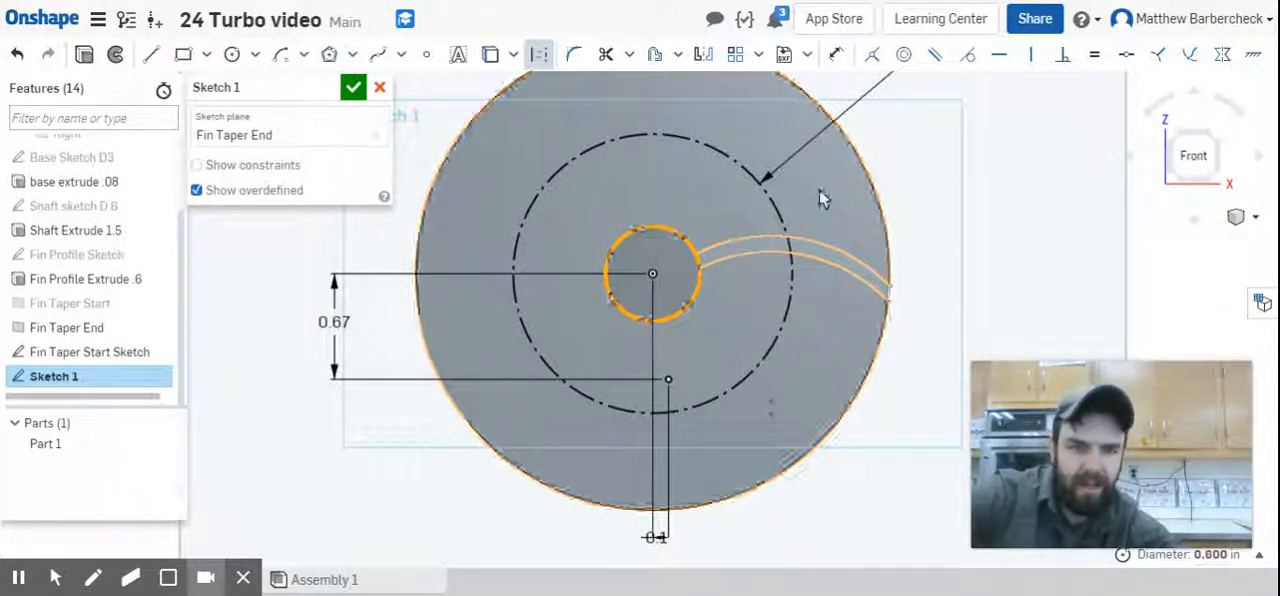
click(1040, 279)
click(694, 300)
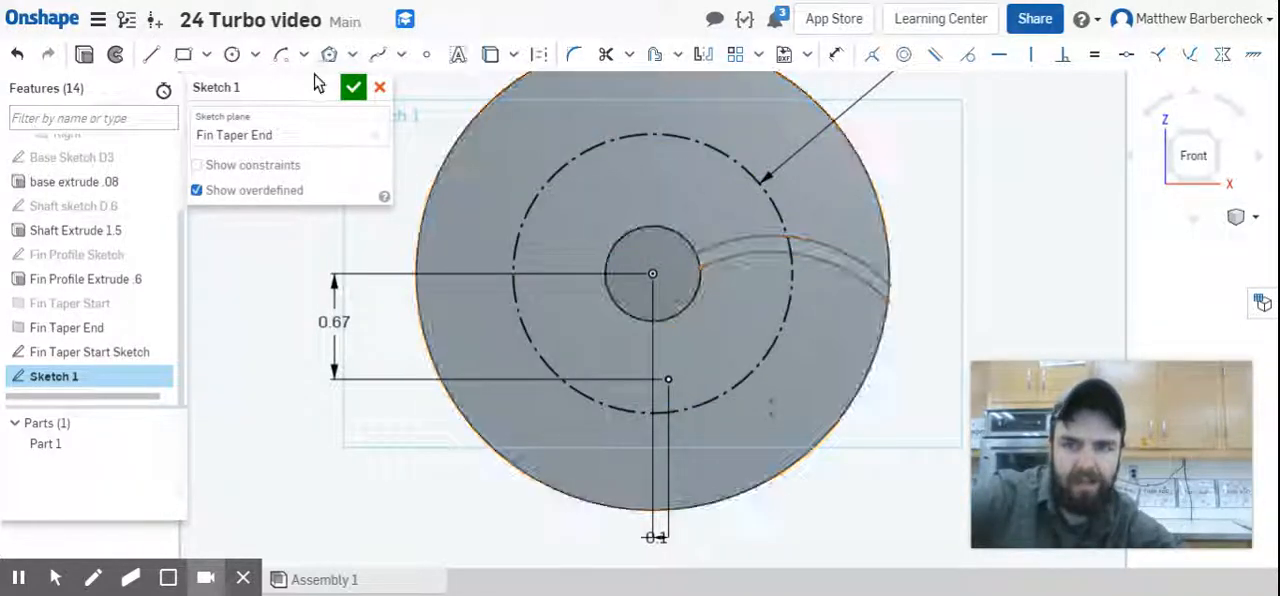
Draw a center point arc around the sketch point from the shaft circle to the construction circle, radius about 0.51 in.
click(281, 54)
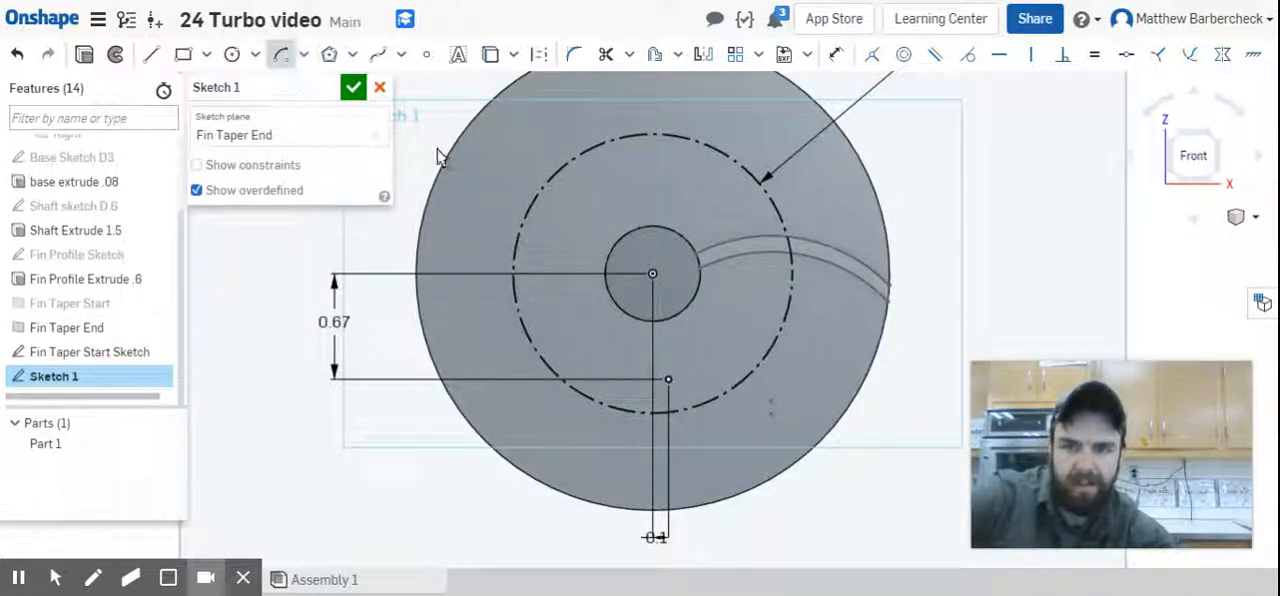
click(668, 379)
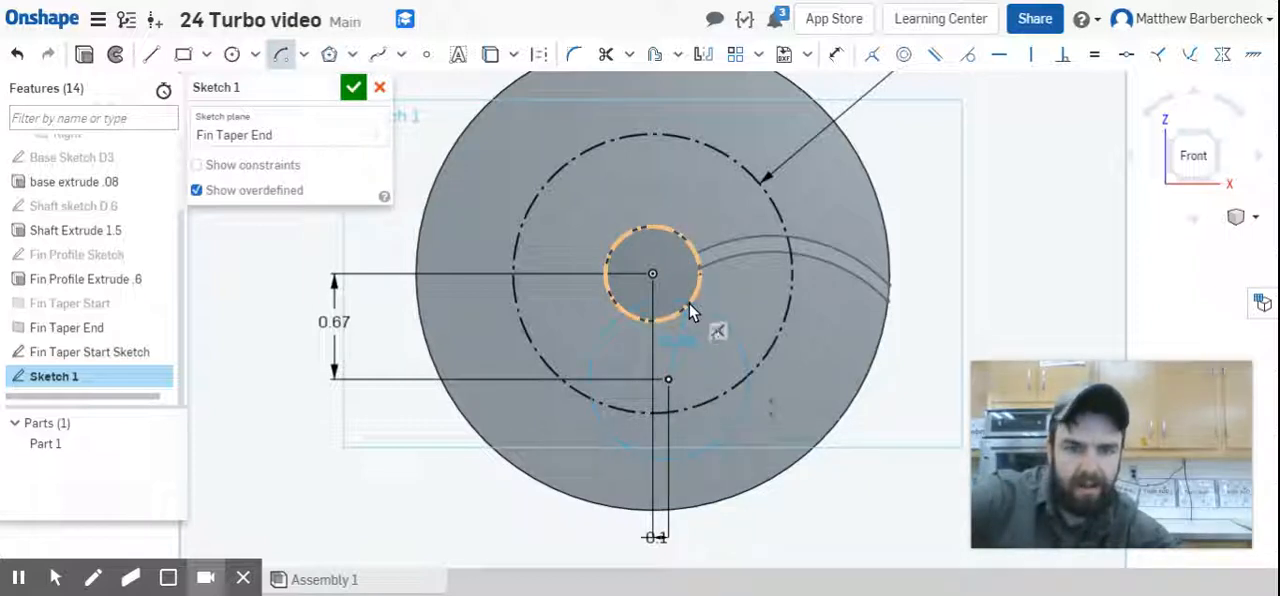
click(689, 303)
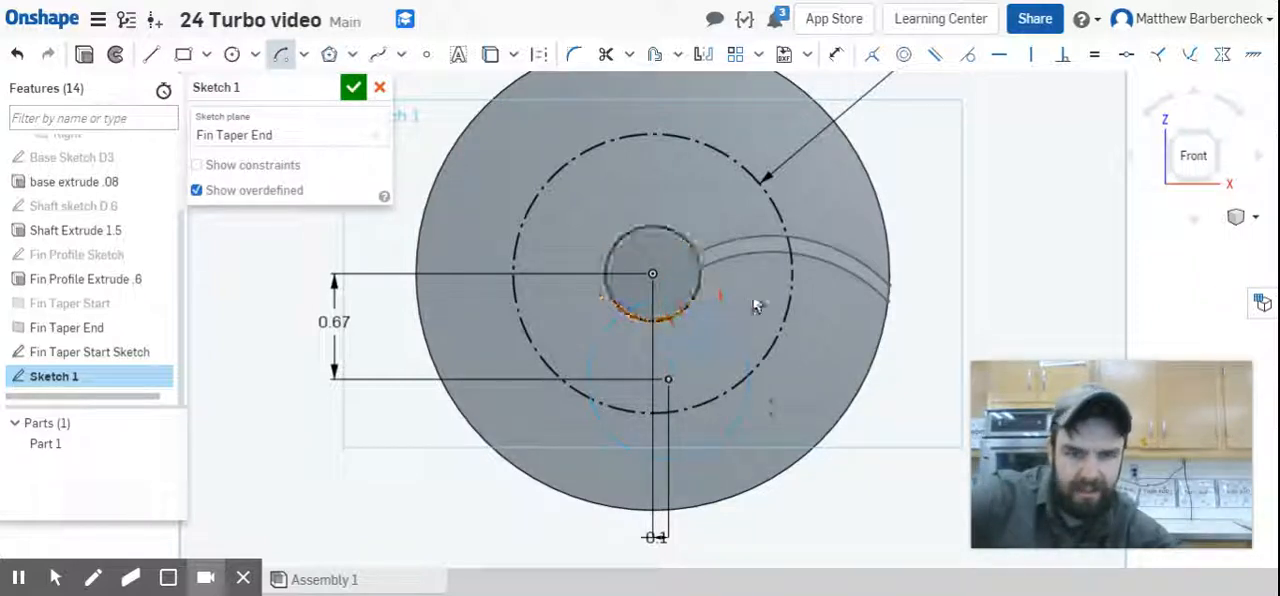
click(748, 376)
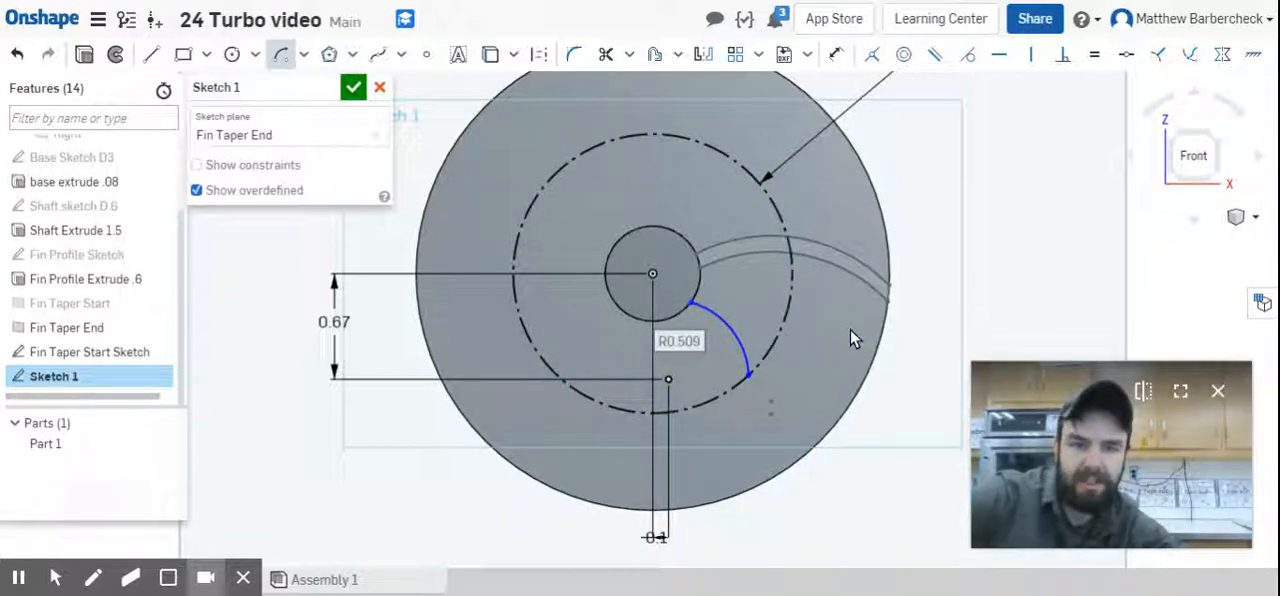
Dimension the radius of the arc between the shaft and the construction circle as 0.62 in.
key(g)
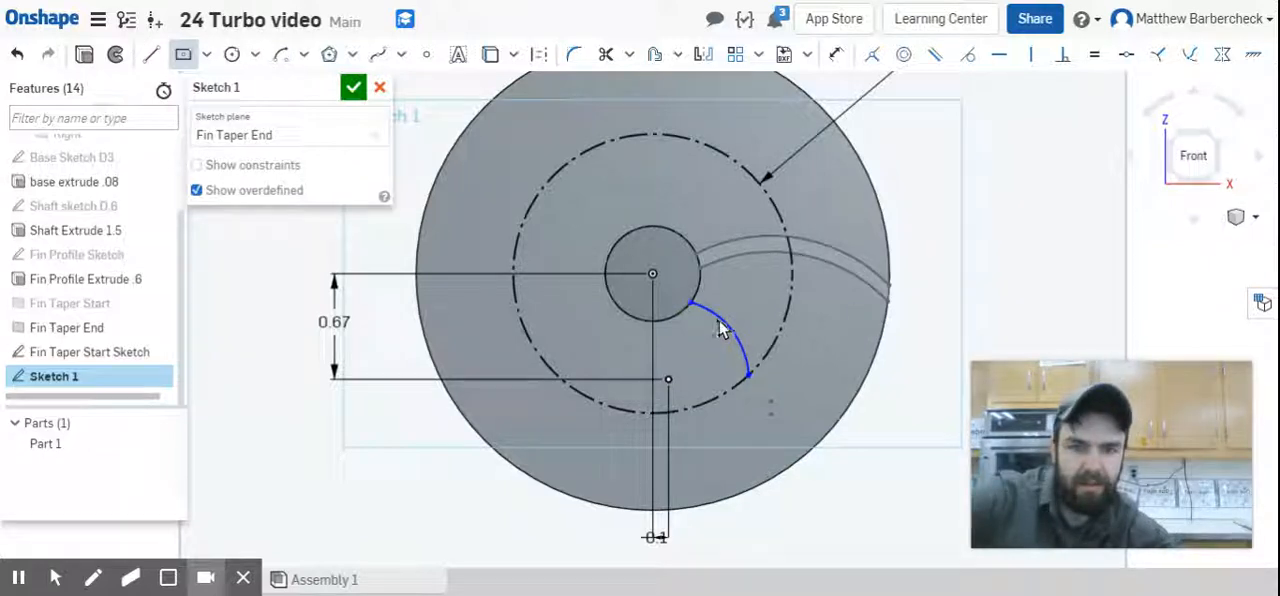
key(d)
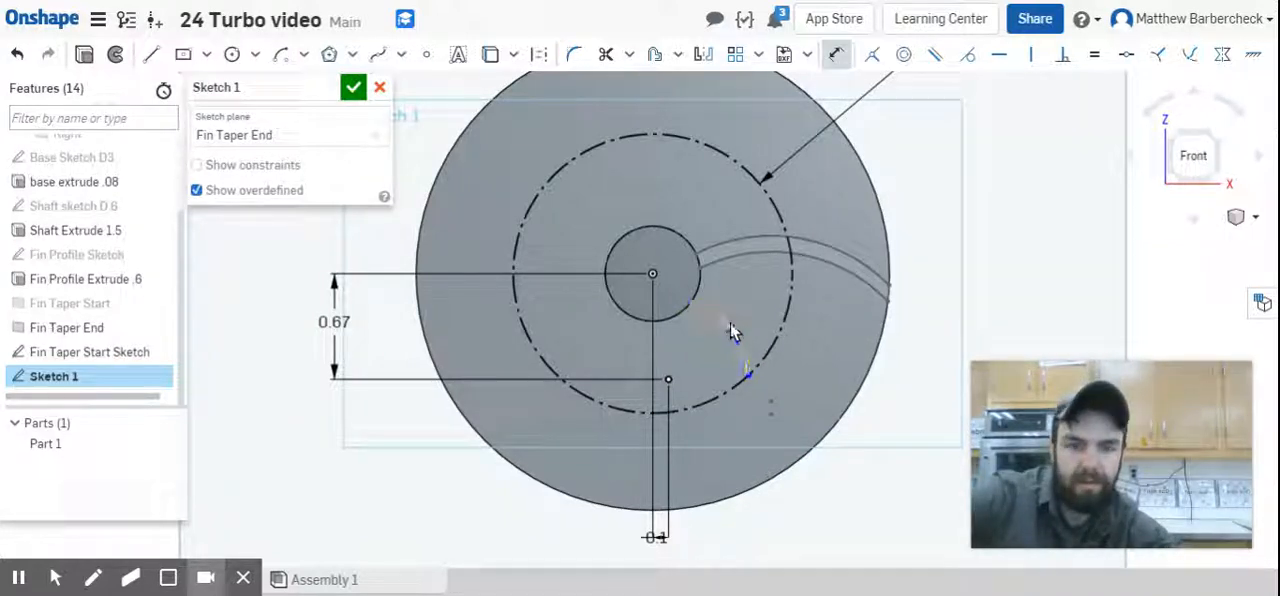
click(730, 333)
click(1005, 229)
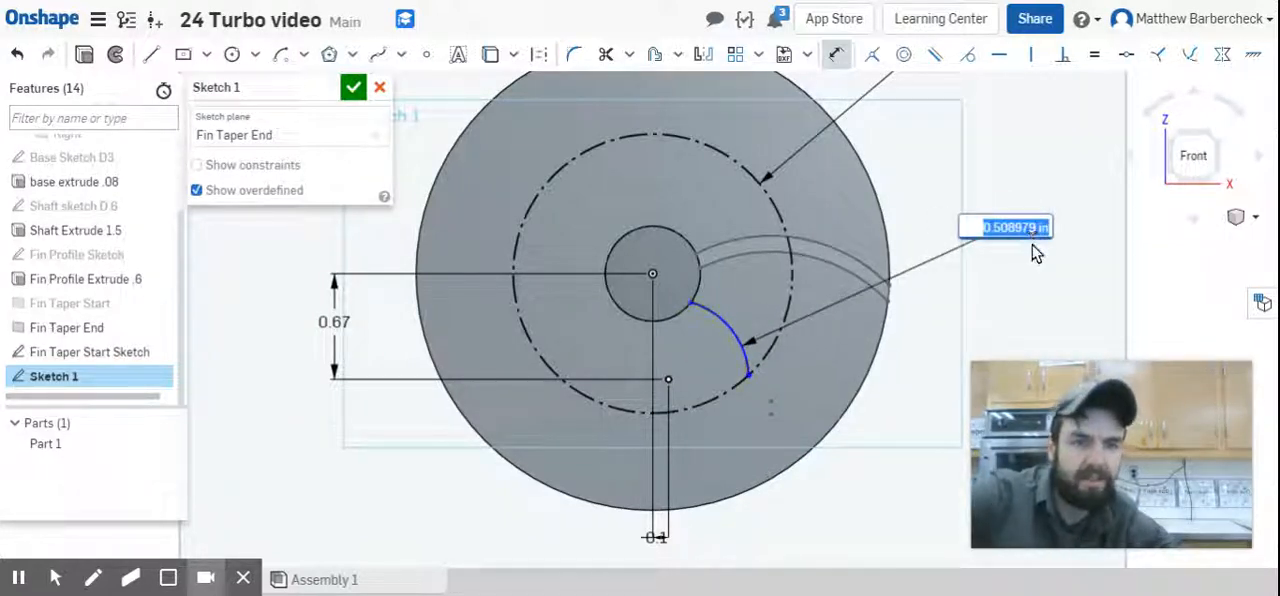
key(BackSpace)
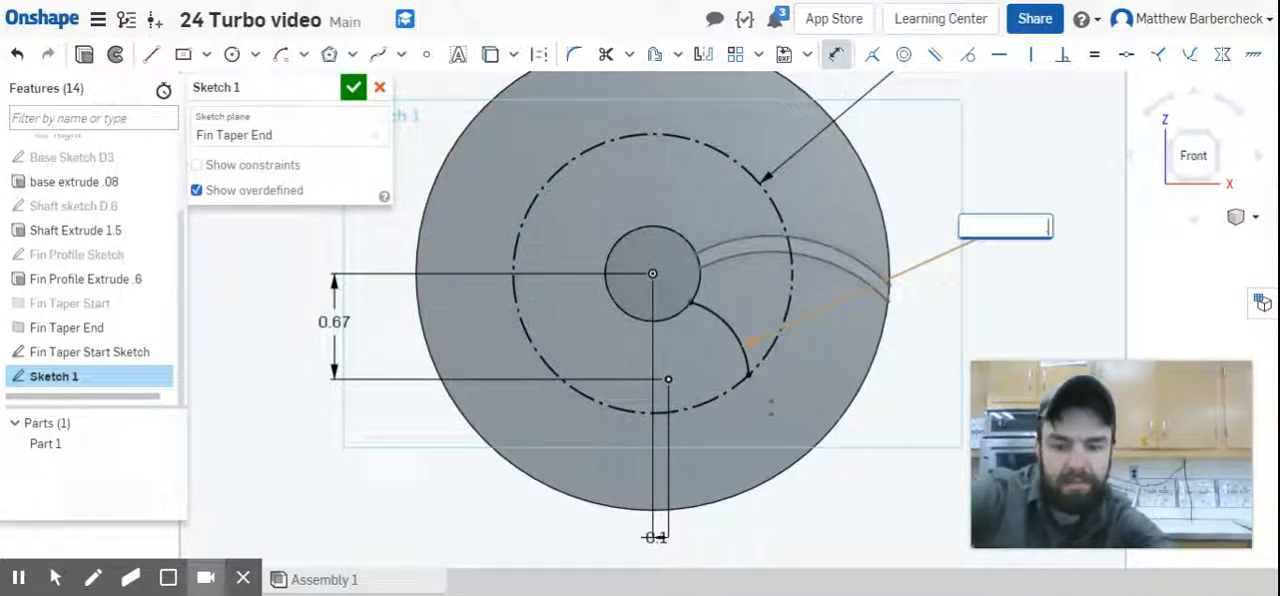
text(.62)
key(Return)
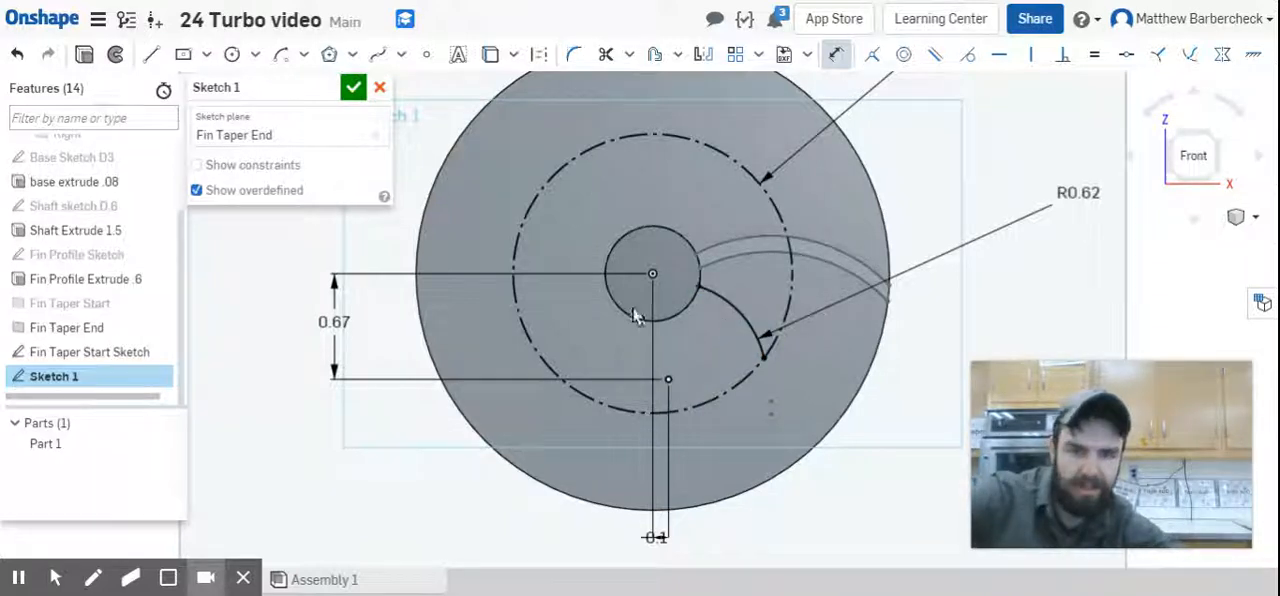
Place a second sketch point about 0.07 in to the right of and 0.14 in above the first one.
click(425, 54)
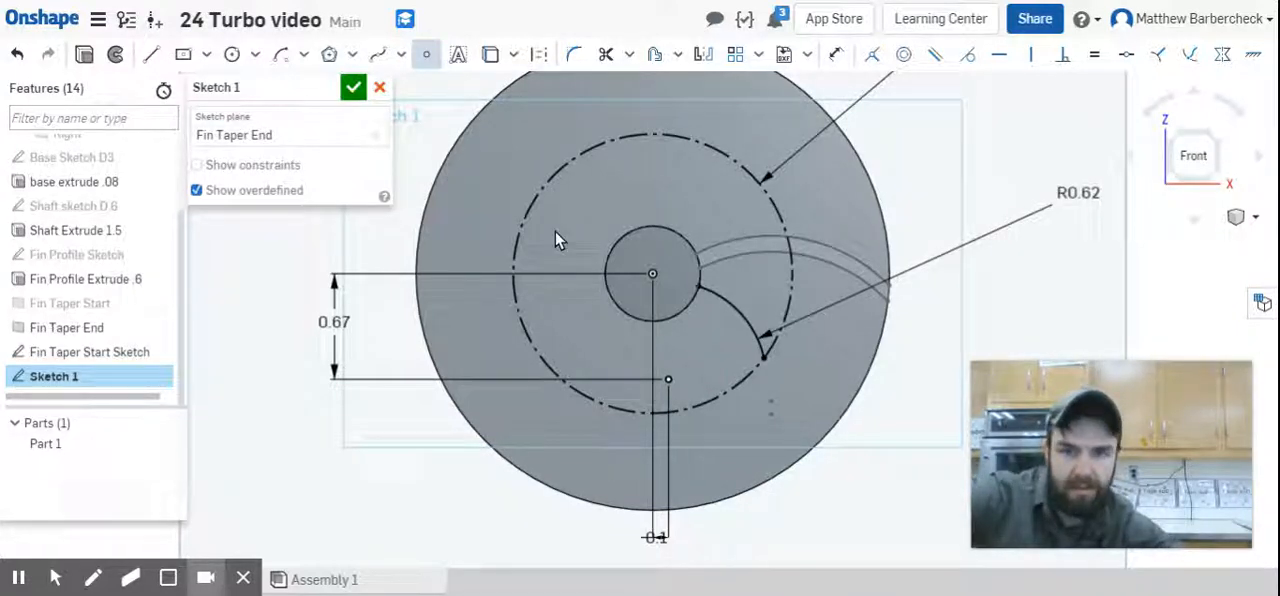
click(684, 368)
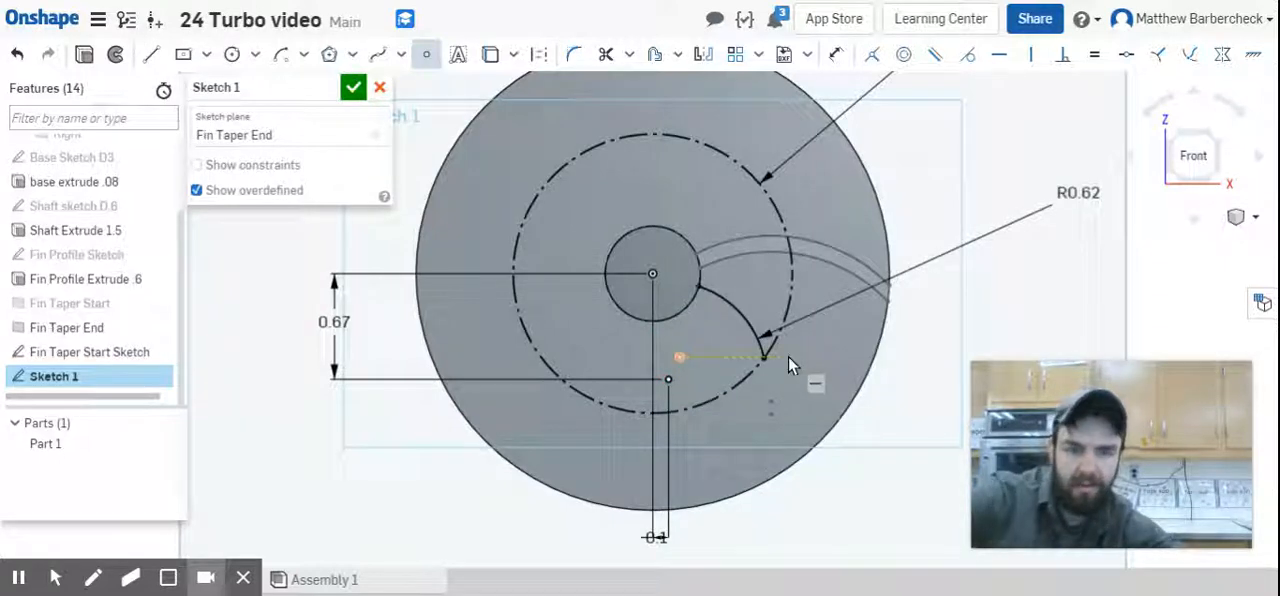
key(Escape)
click(751, 372)
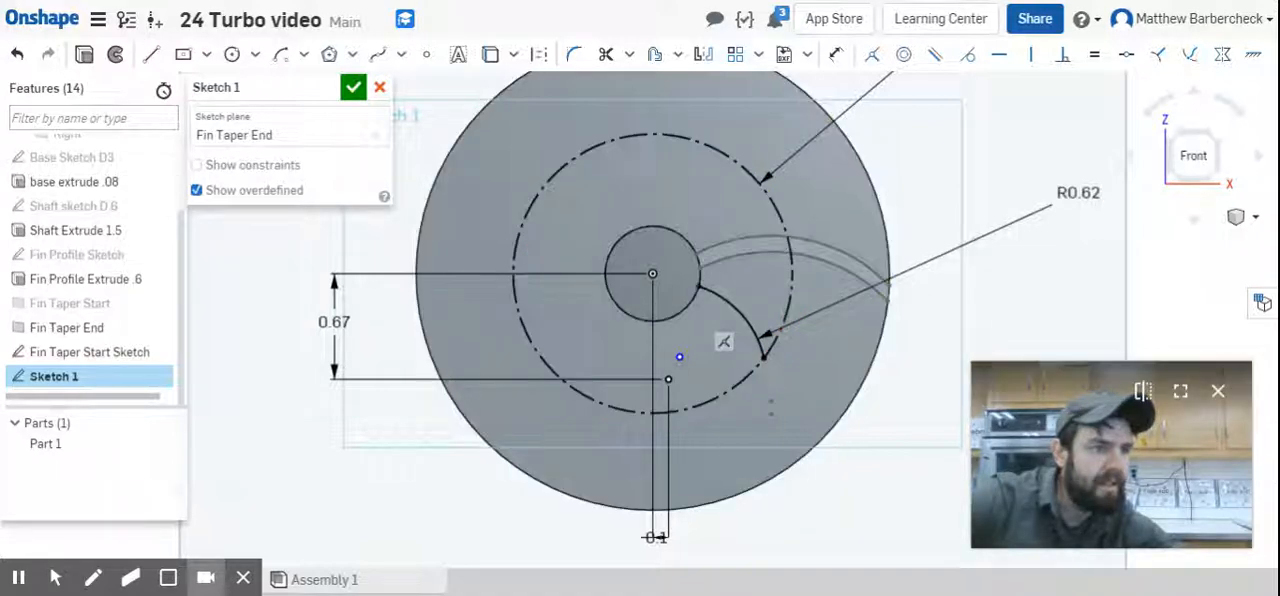
Dimension the horizontal distance between the two sketch points as 0.02 in.
scroll(745, 510, up, 3)
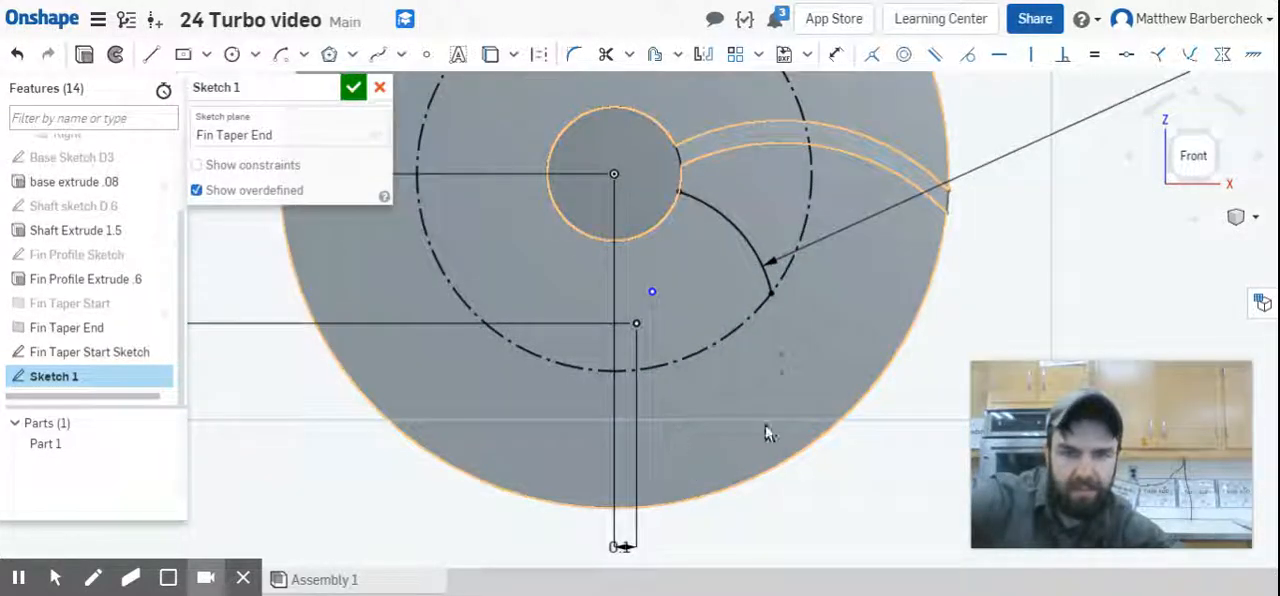
key(d)
click(637, 324)
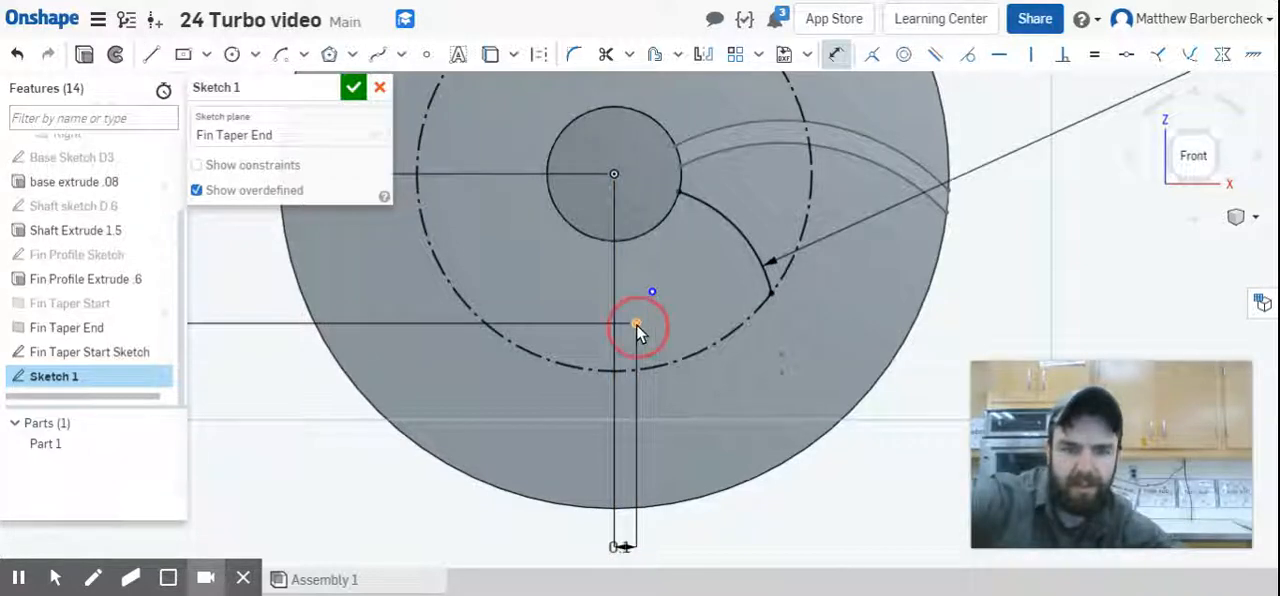
click(652, 292)
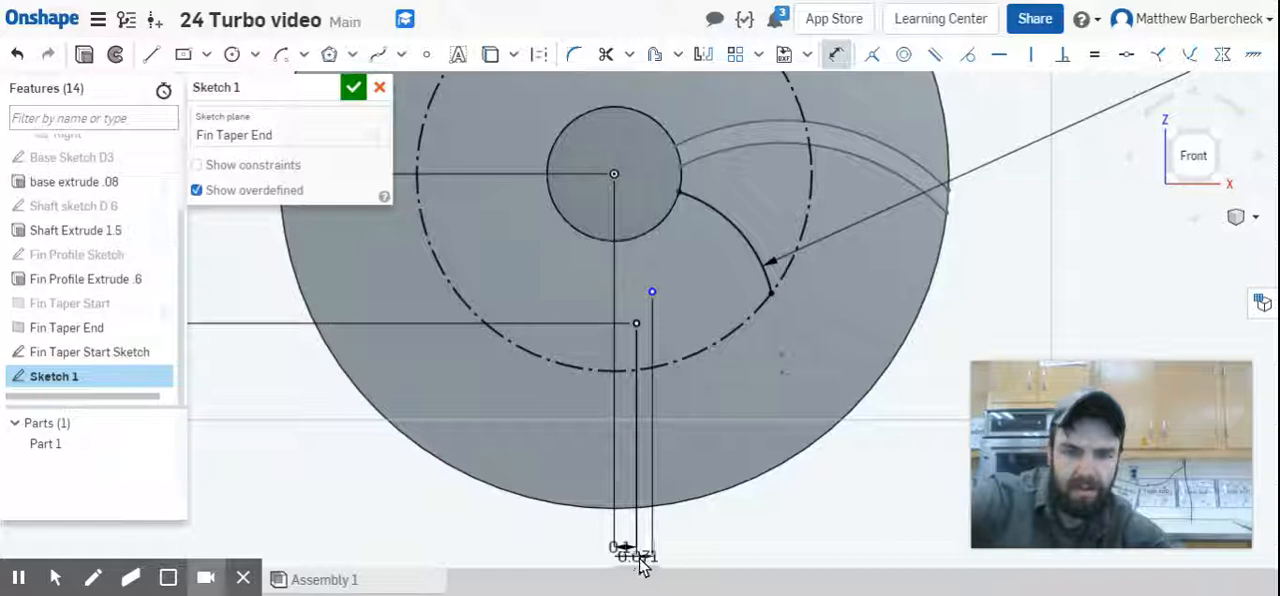
scroll(639, 560, down, 2)
middle_drag(639, 559, 684, 440)
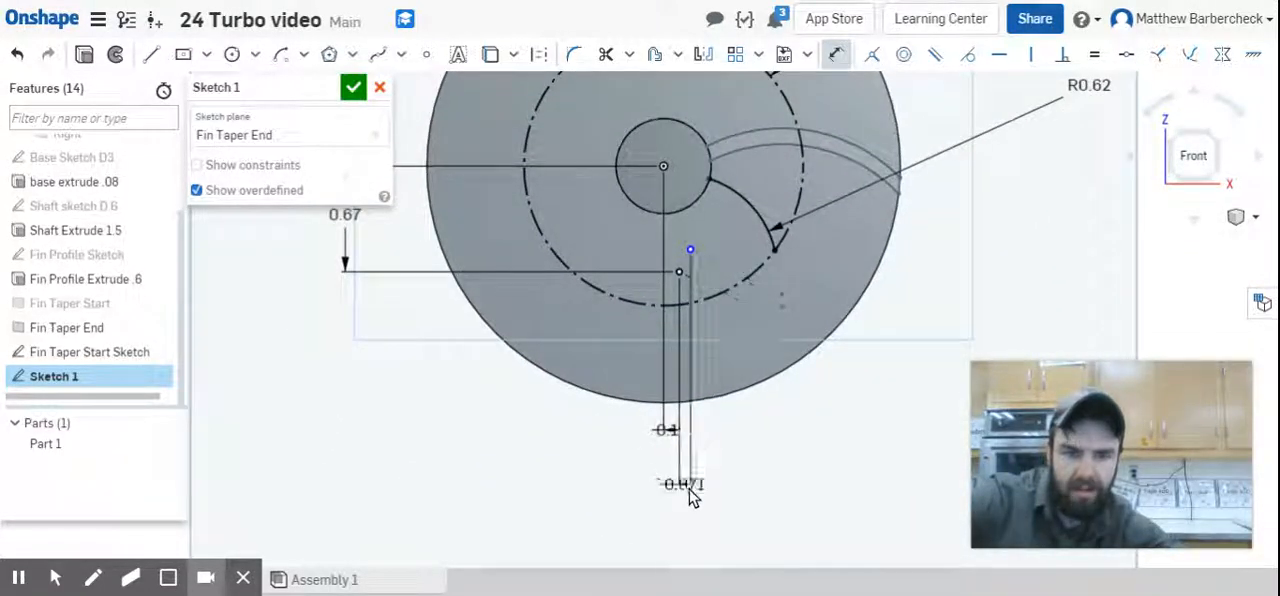
click(687, 495)
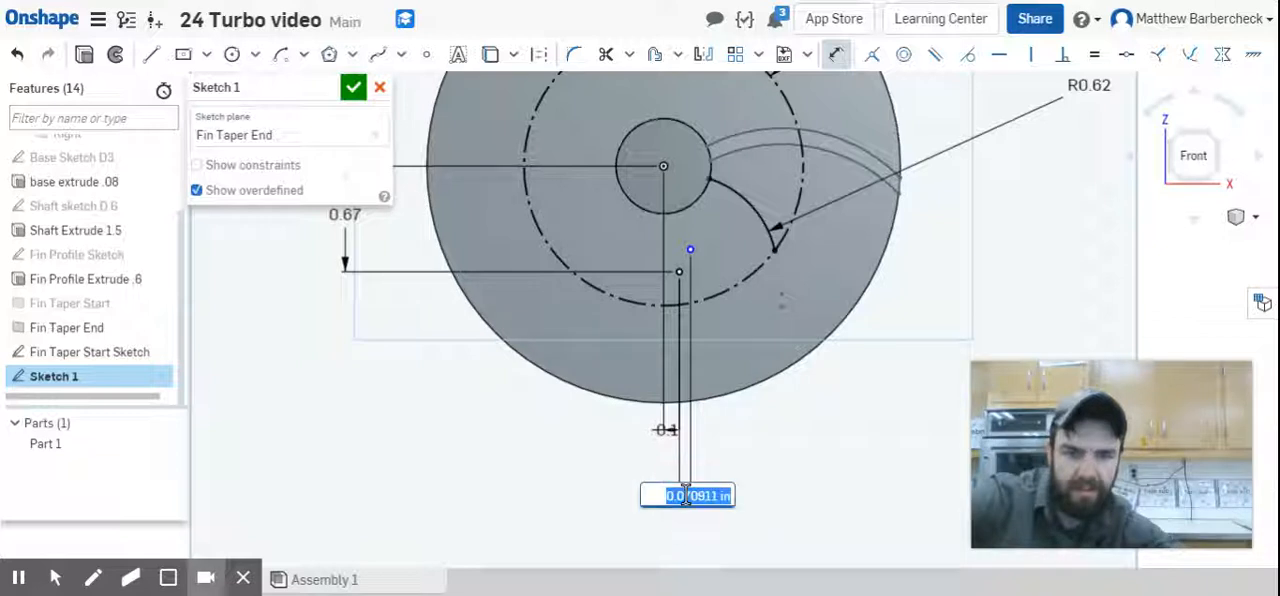
key(BackSpace)
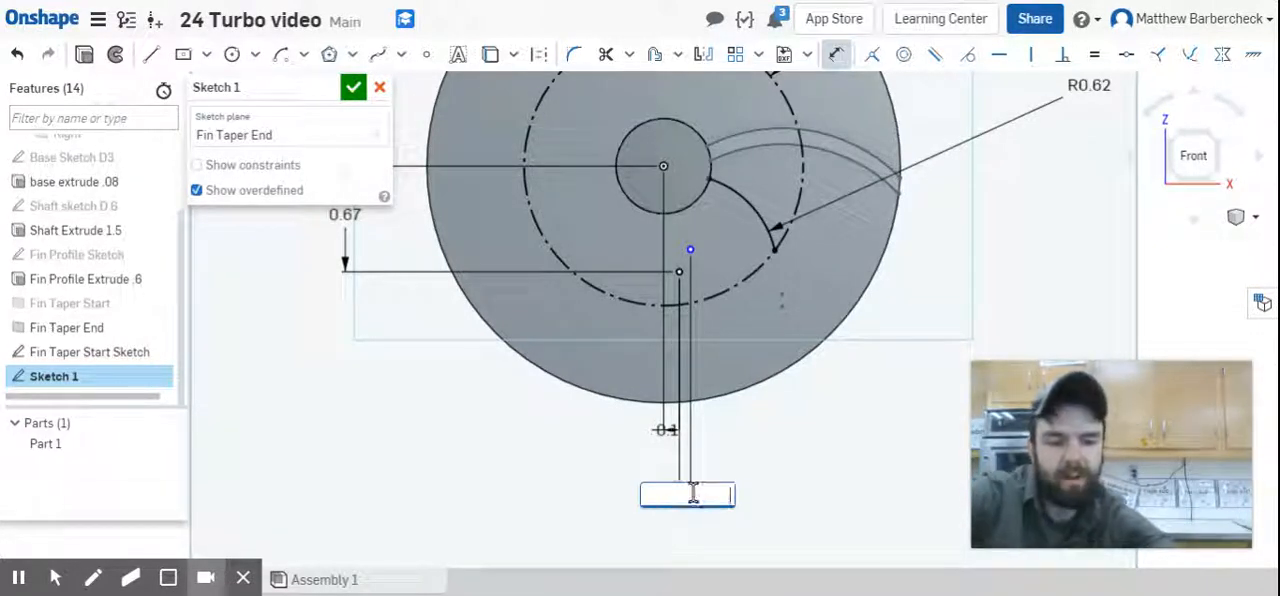
text(.02)
key(Return)
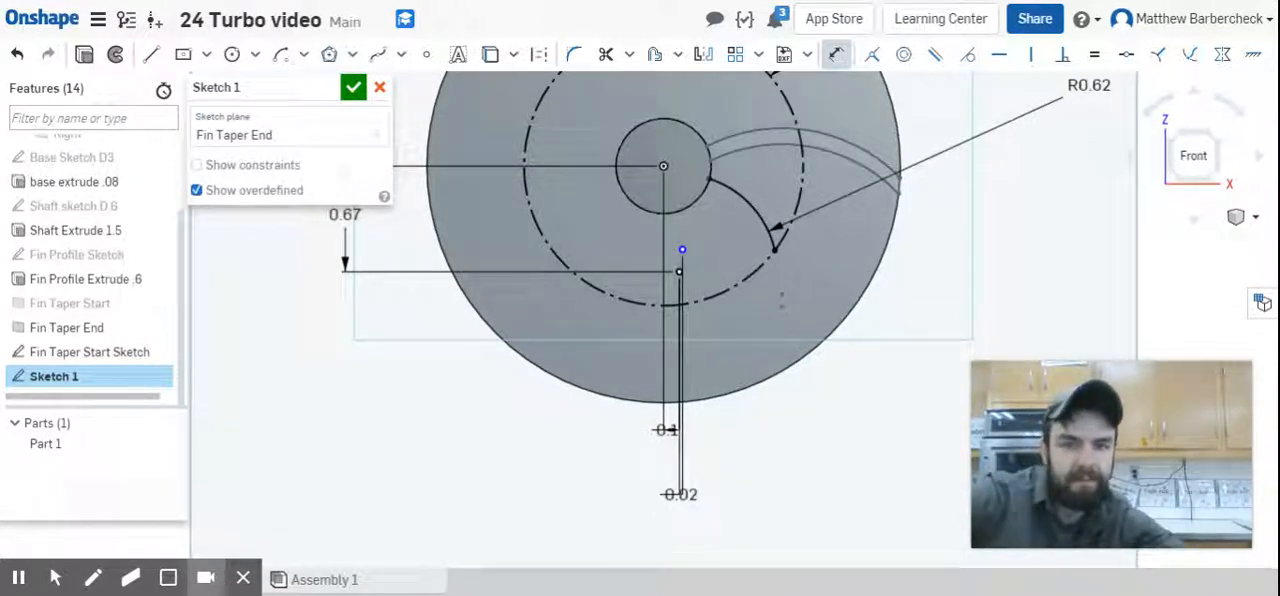
Dimension the vertical distance between the two sketch points as 0.08 in.
click(680, 250)
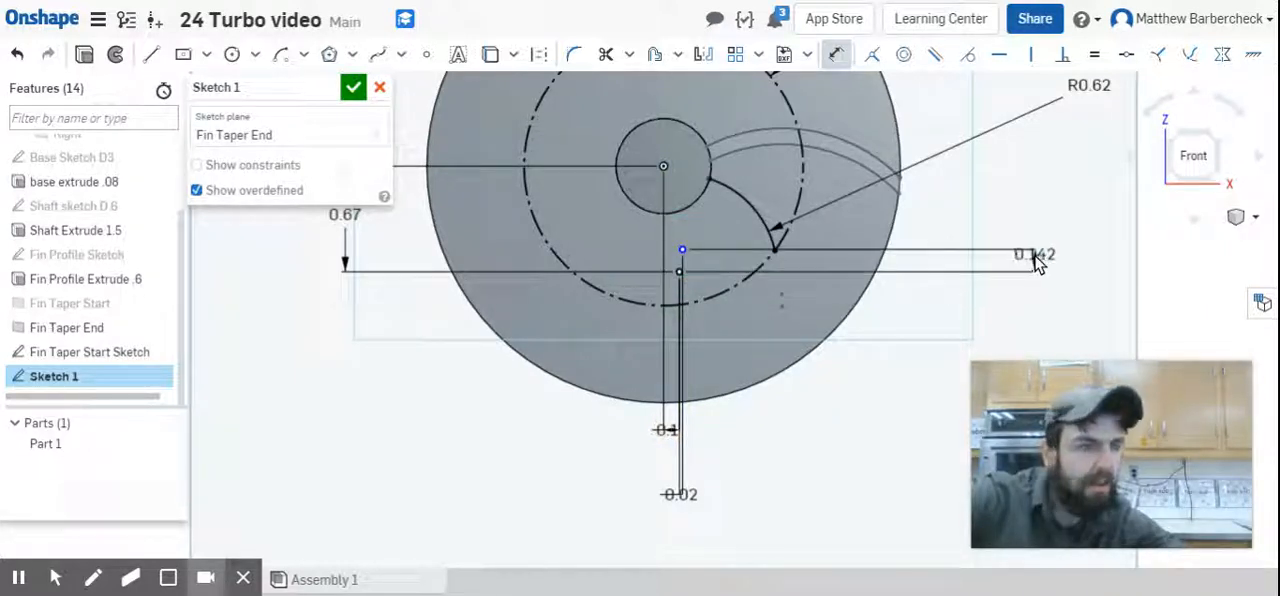
click(1036, 259)
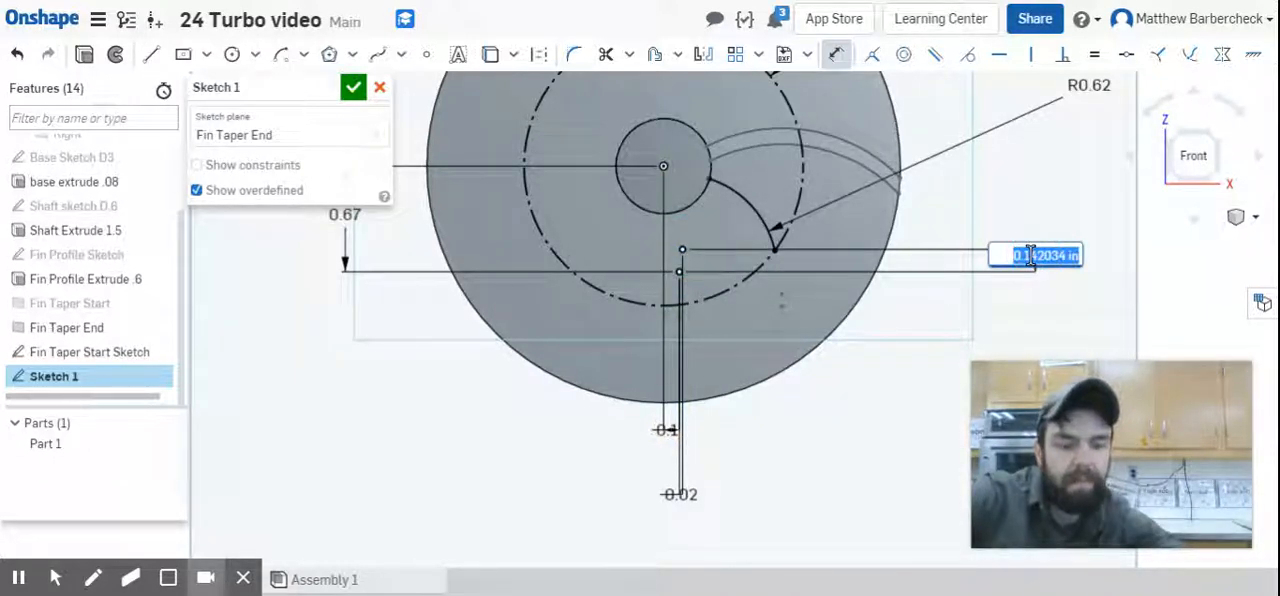
key(BackSpace)
key(Return)
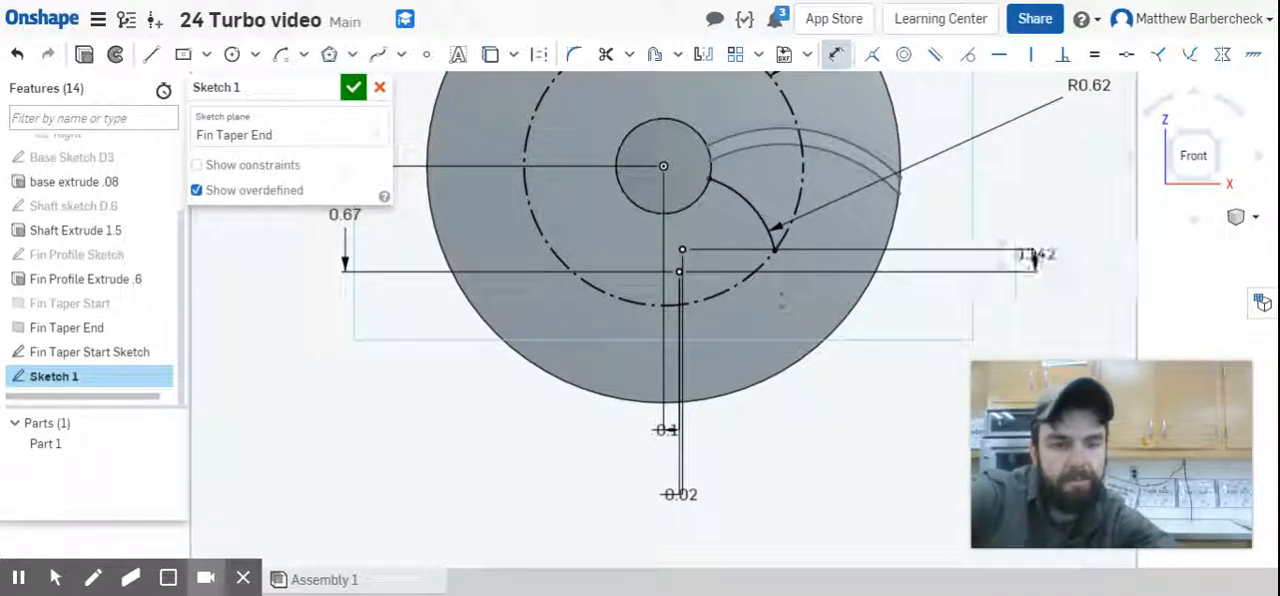
Draw a center point arc around the second sketch point from the shaft circle to the construction circle, radius about 0.43 in.
click(281, 54)
click(683, 258)
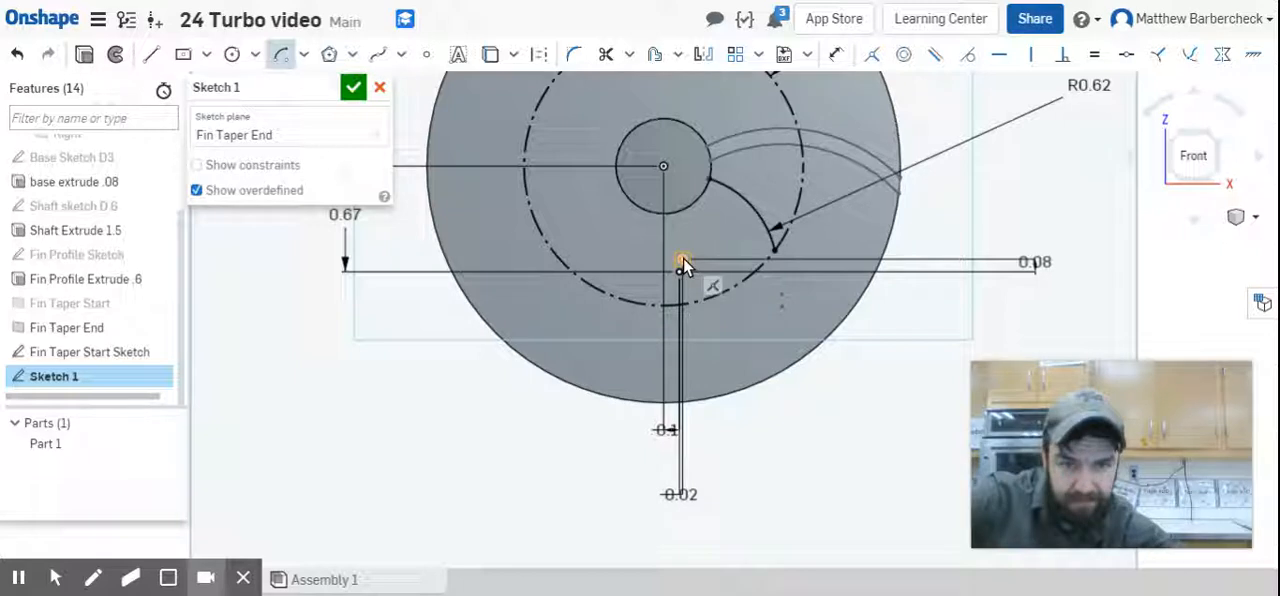
click(703, 196)
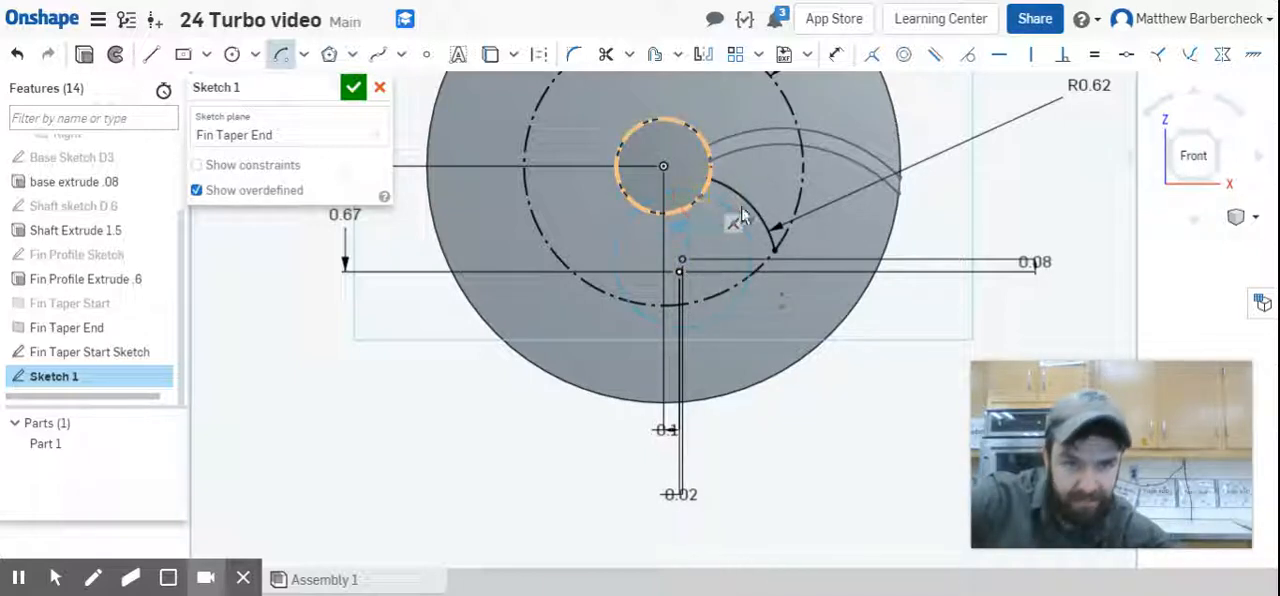
click(748, 278)
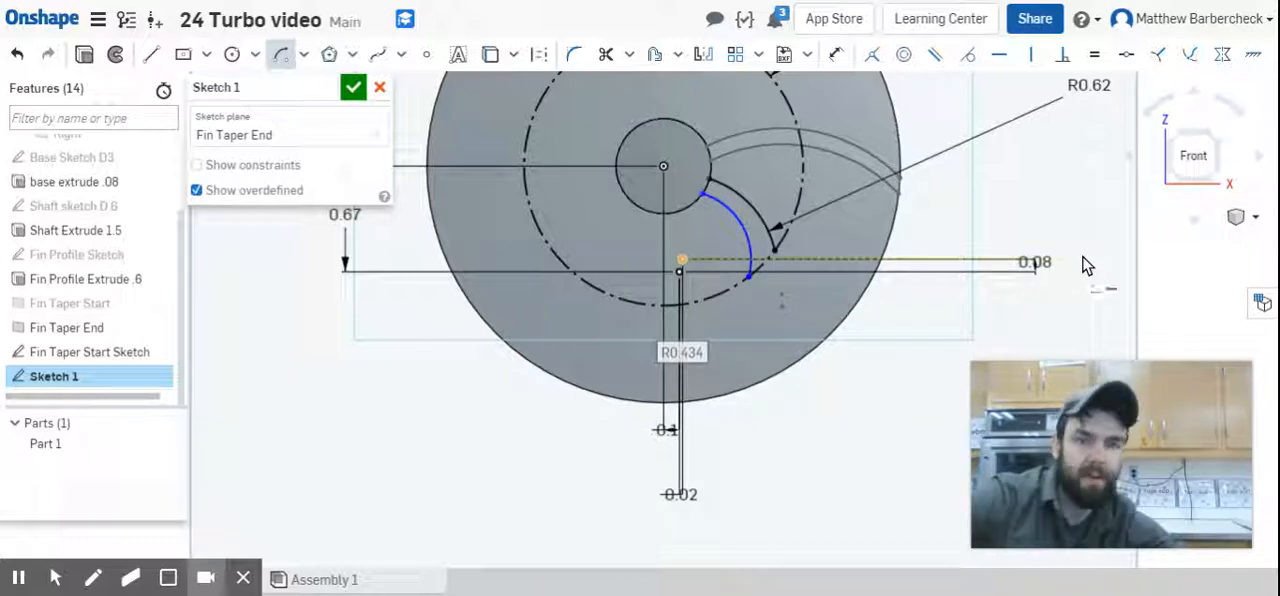
Dimension the radius of the new arc around the second sketch point as 0.62 in.
key(d)
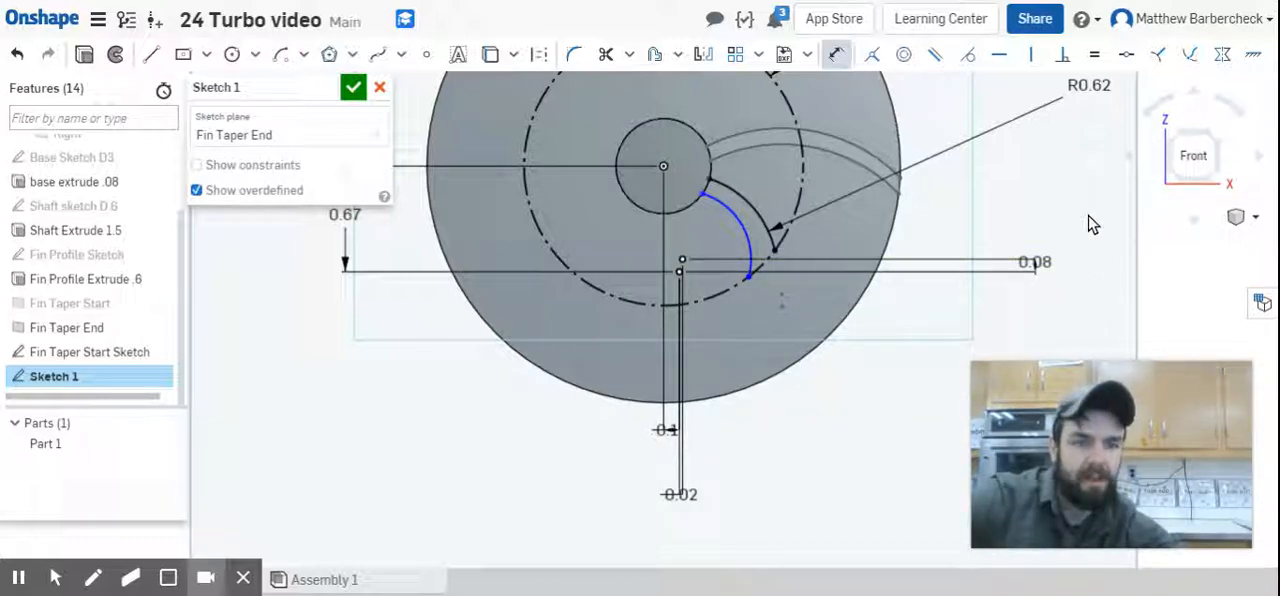
click(743, 236)
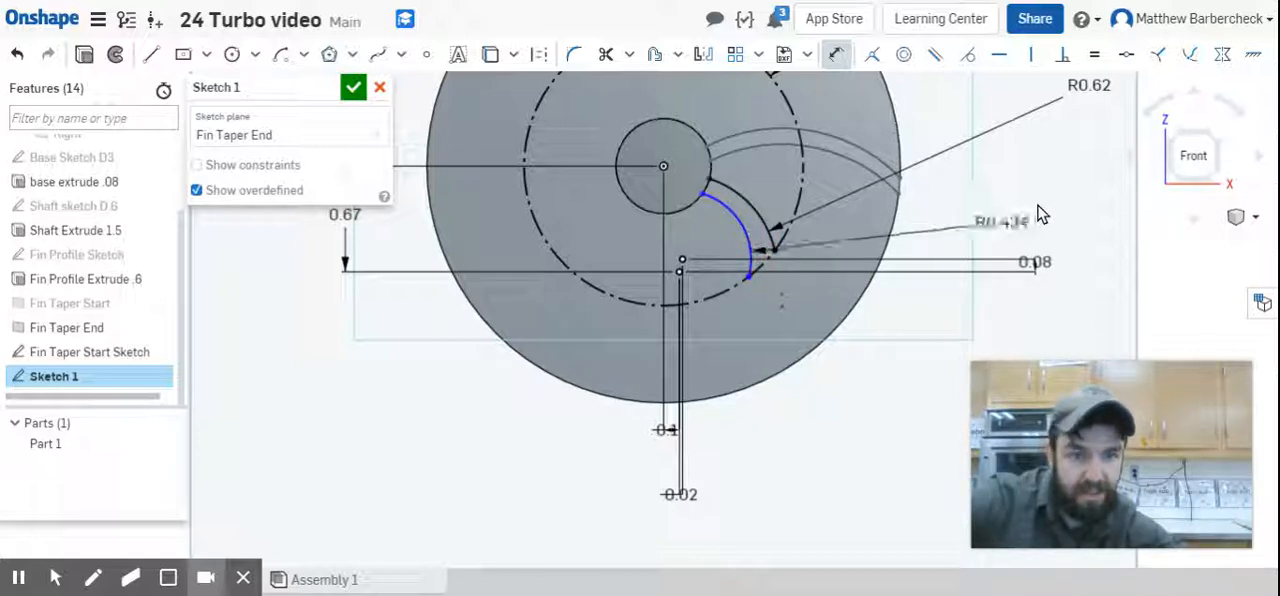
click(1045, 194)
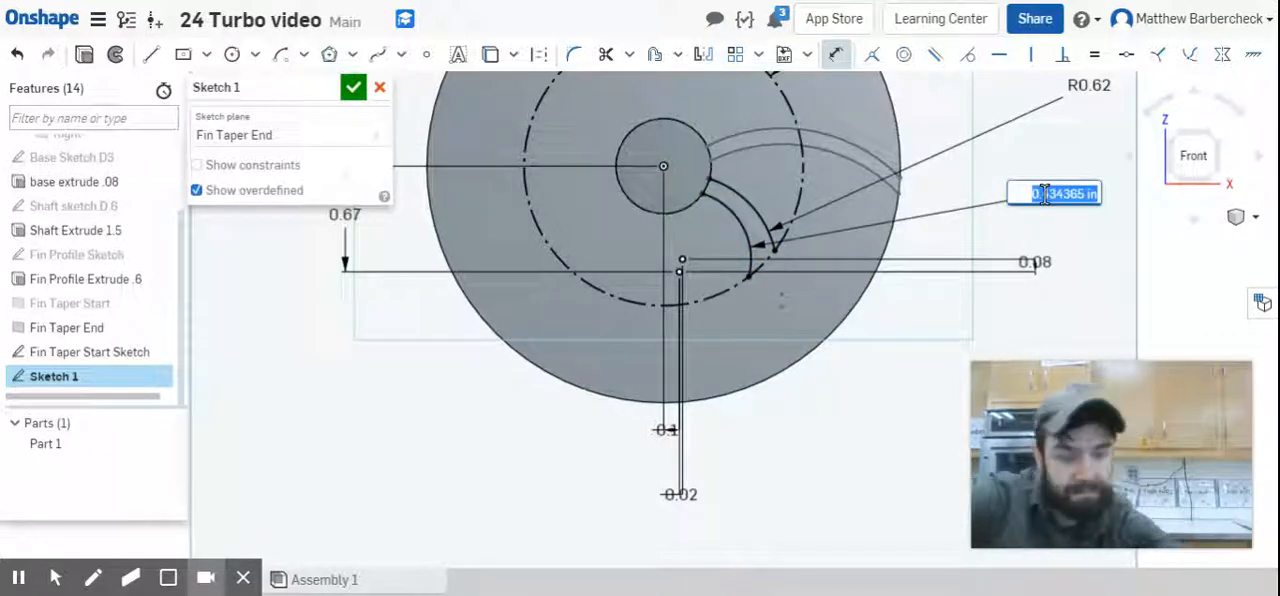
key(BackSpace)
text(.62)
key(Return)
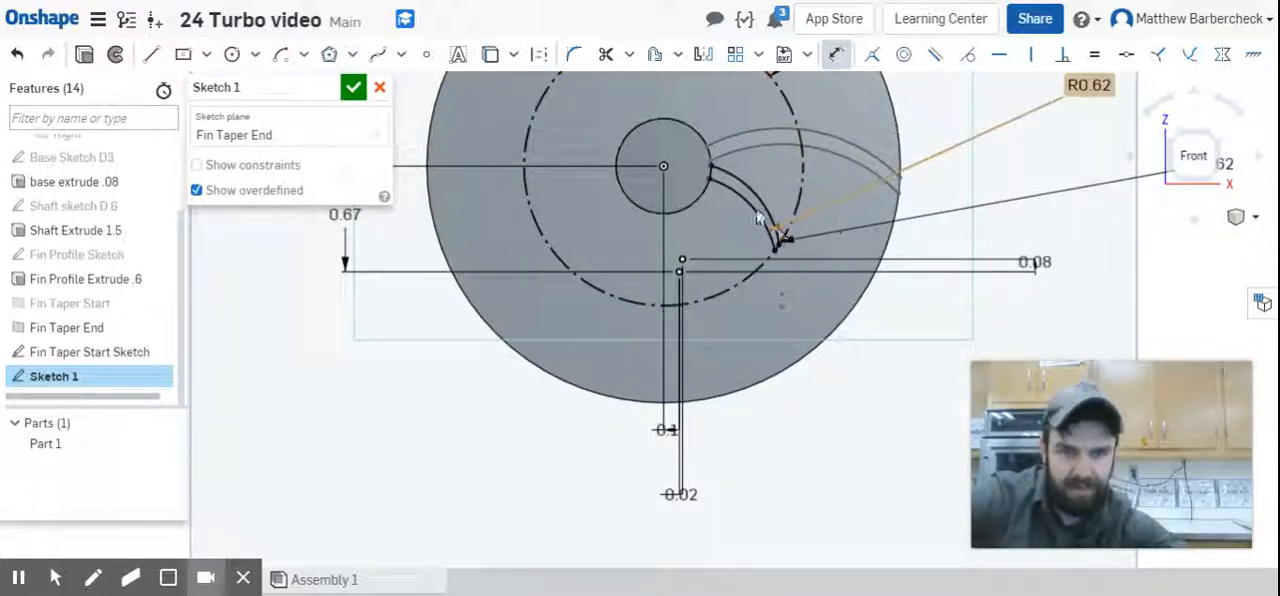
Close both ends of the small fin profile with origin-centred arcs of radius 0.3 in at the shaft and about 0.885 in at the construction circle.
click(281, 54)
click(663, 165)
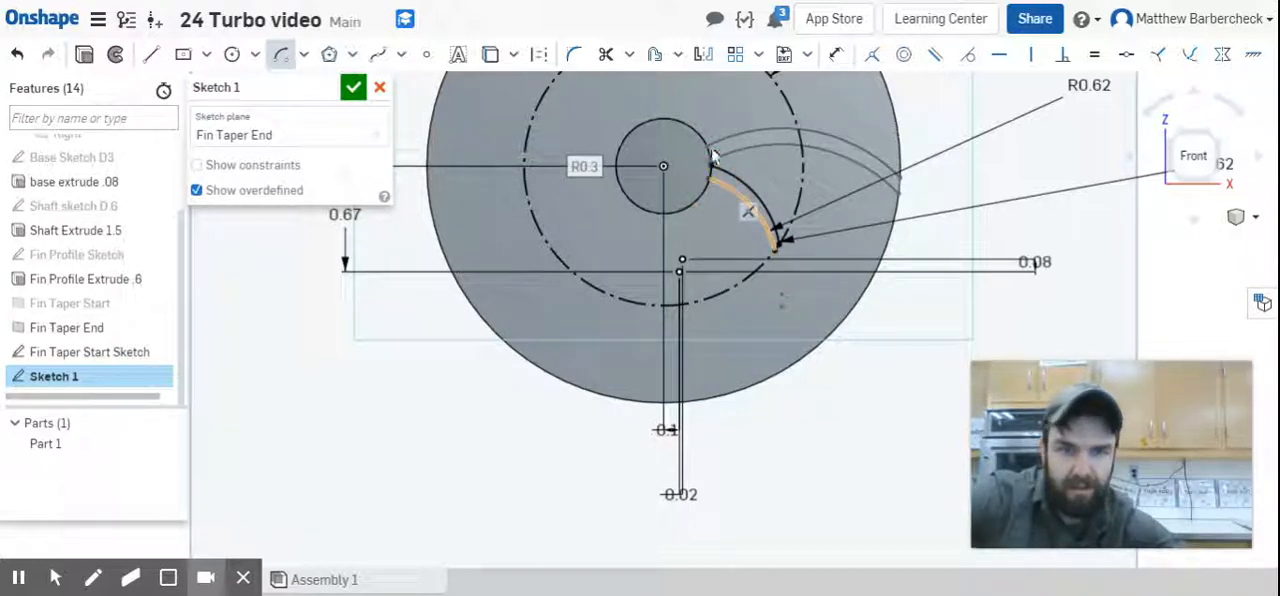
click(663, 165)
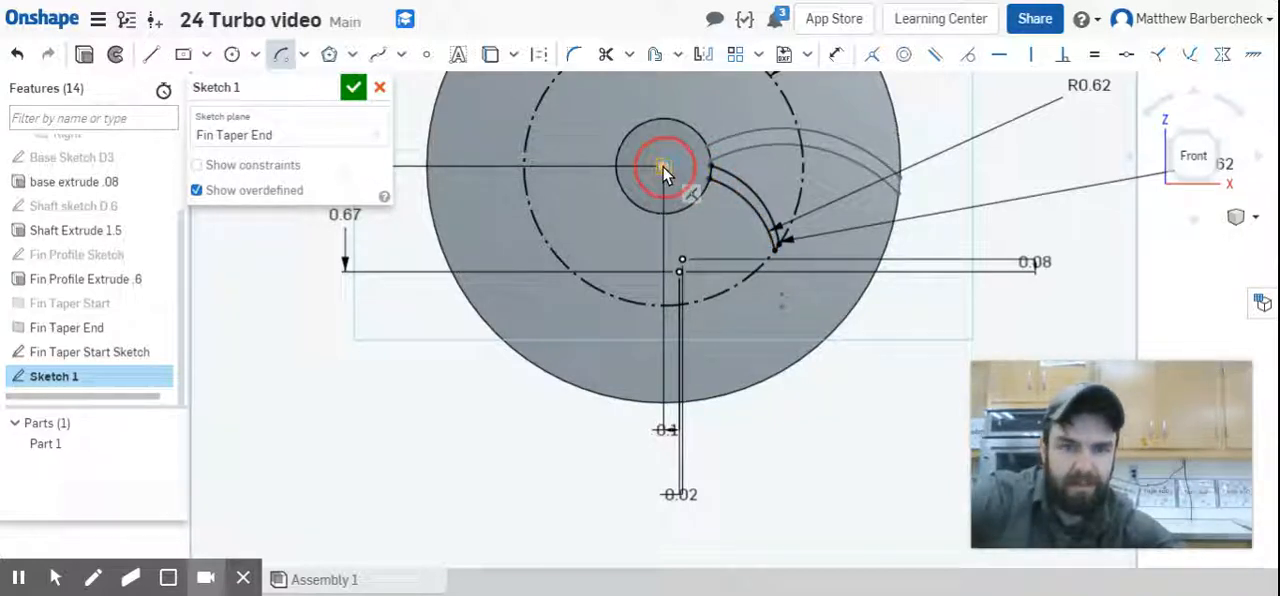
click(776, 252)
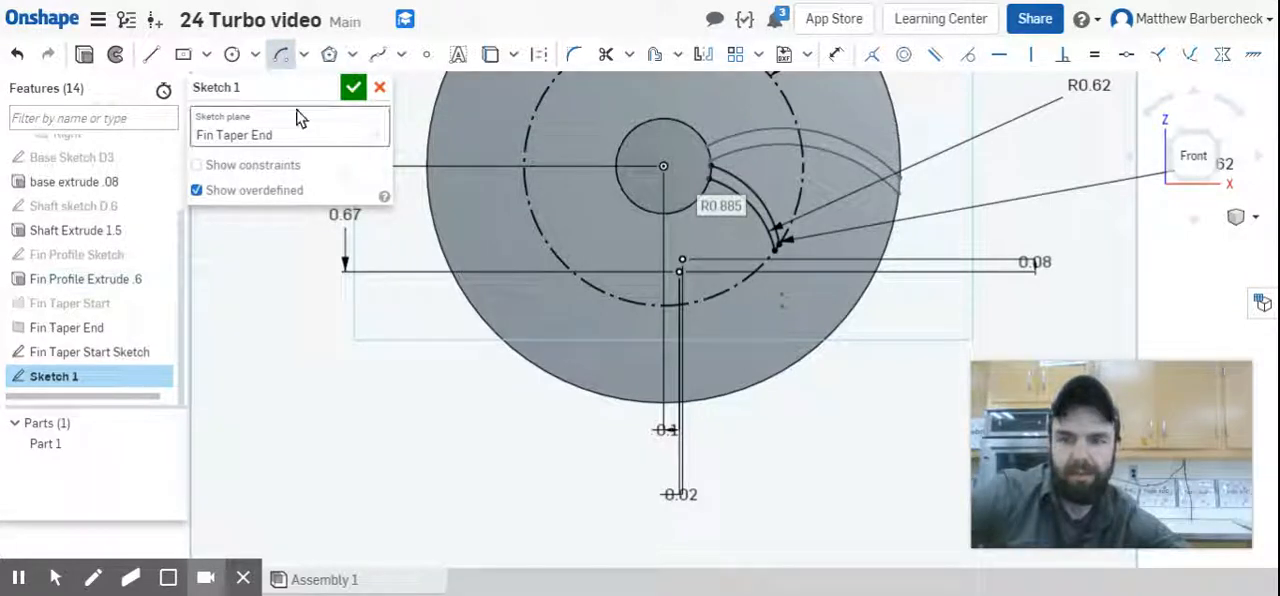
Rename the sketch "Fin Taper End Sketch" and finish it.
click(318, 87)
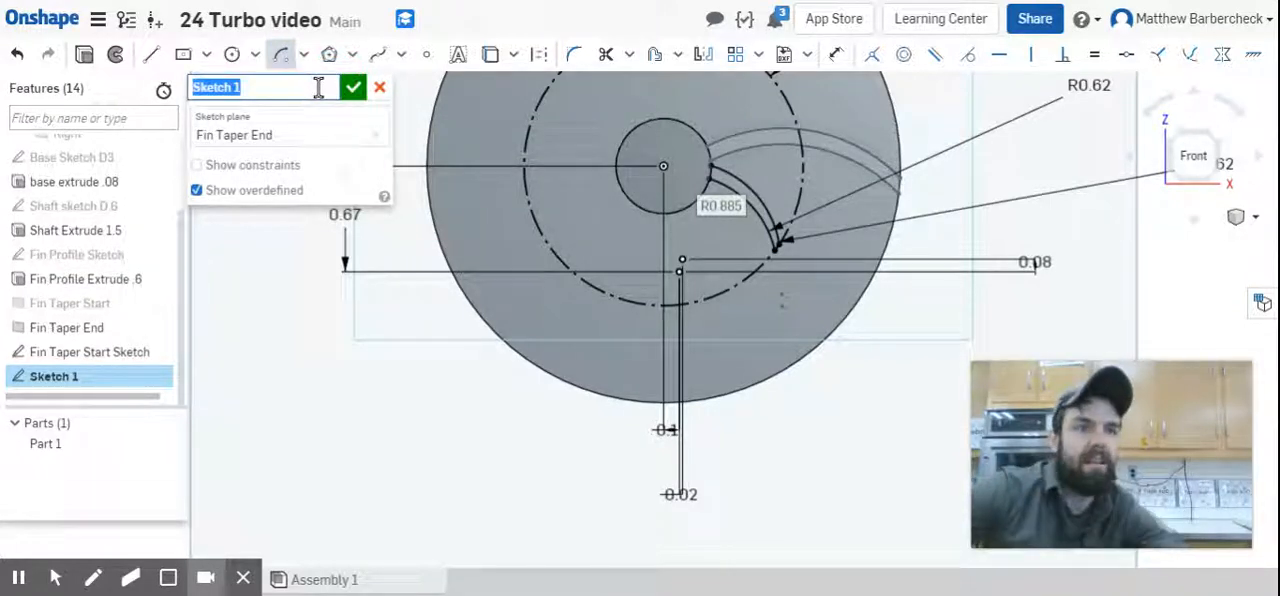
text(Fin Taper End)
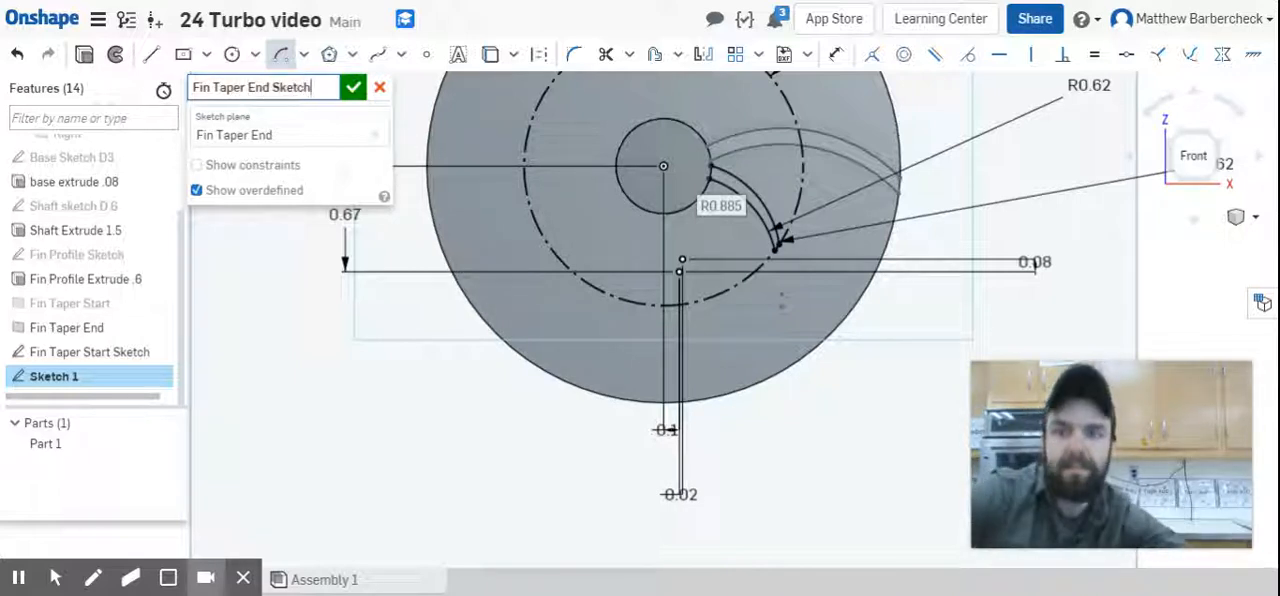
text( Sketch)
click(355, 88)
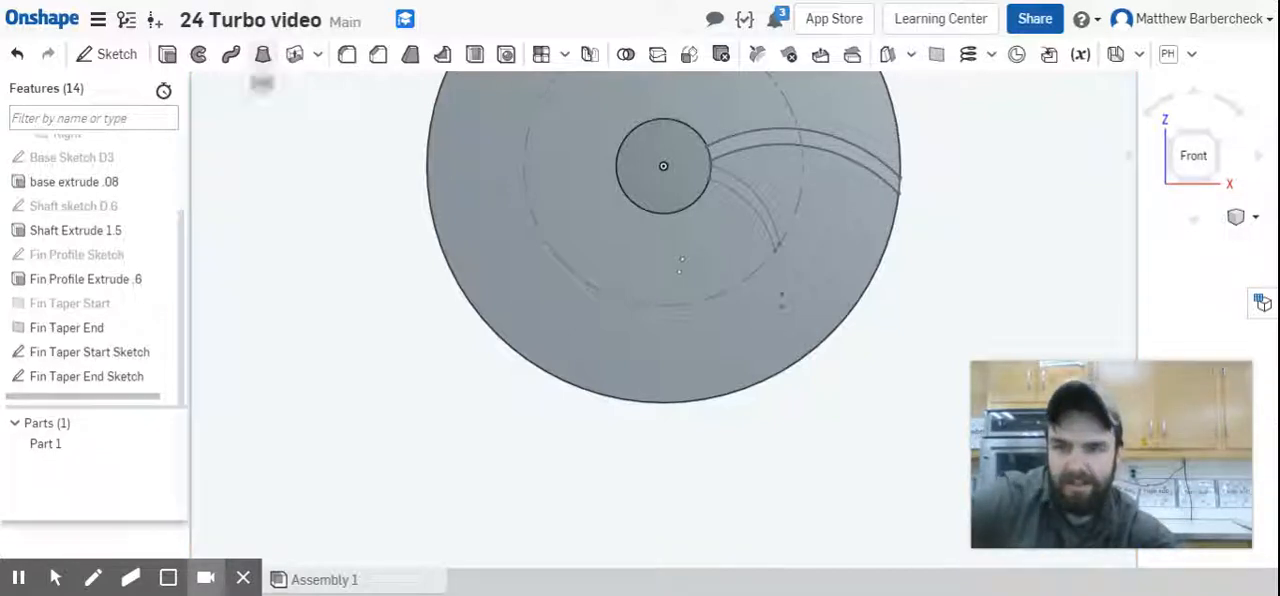
Loft a solid from the fin profile in Fin Taper Start Sketch to the profile in Fin Taper End Sketch, adding it to Part 1.
click(262, 54)
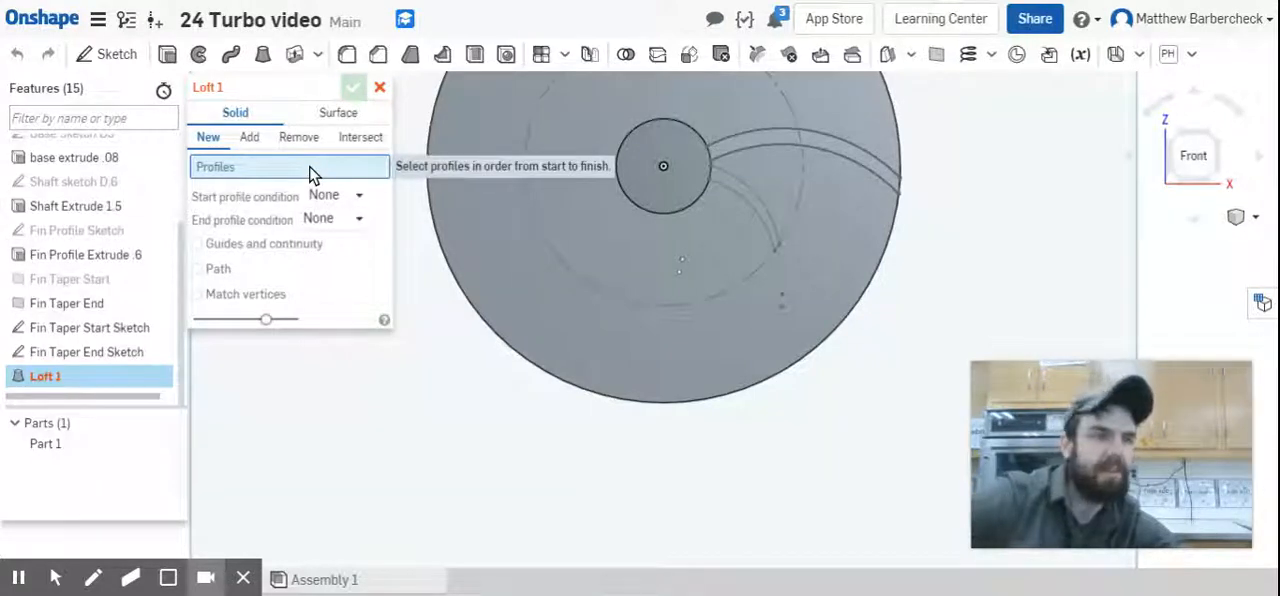
click(749, 137)
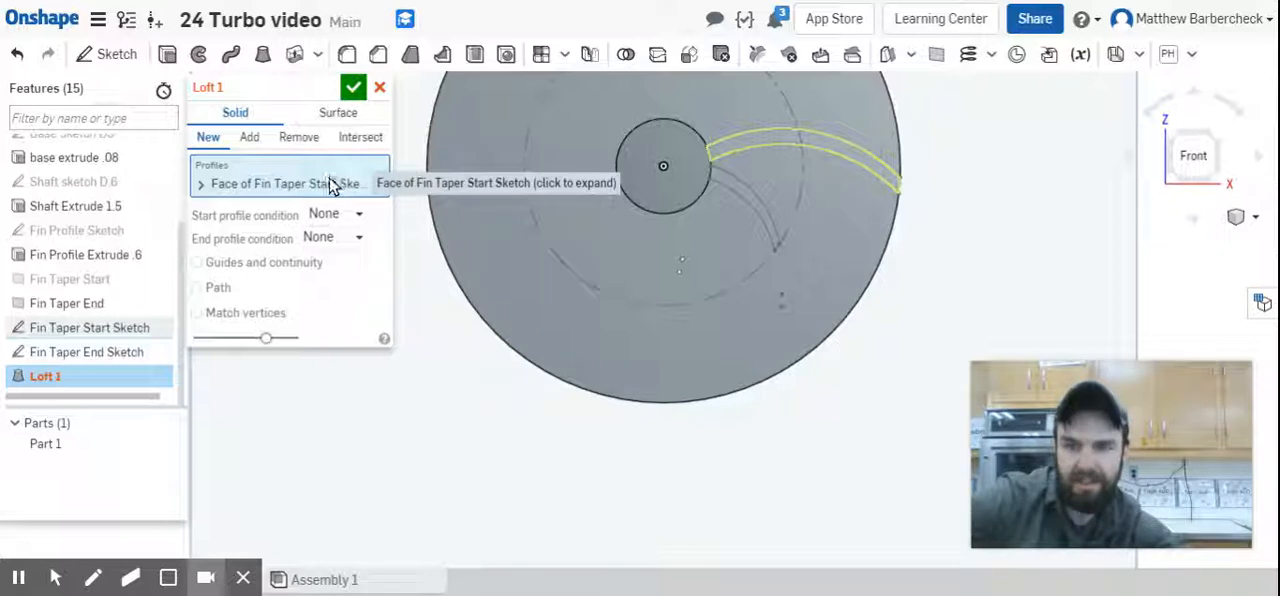
click(686, 192)
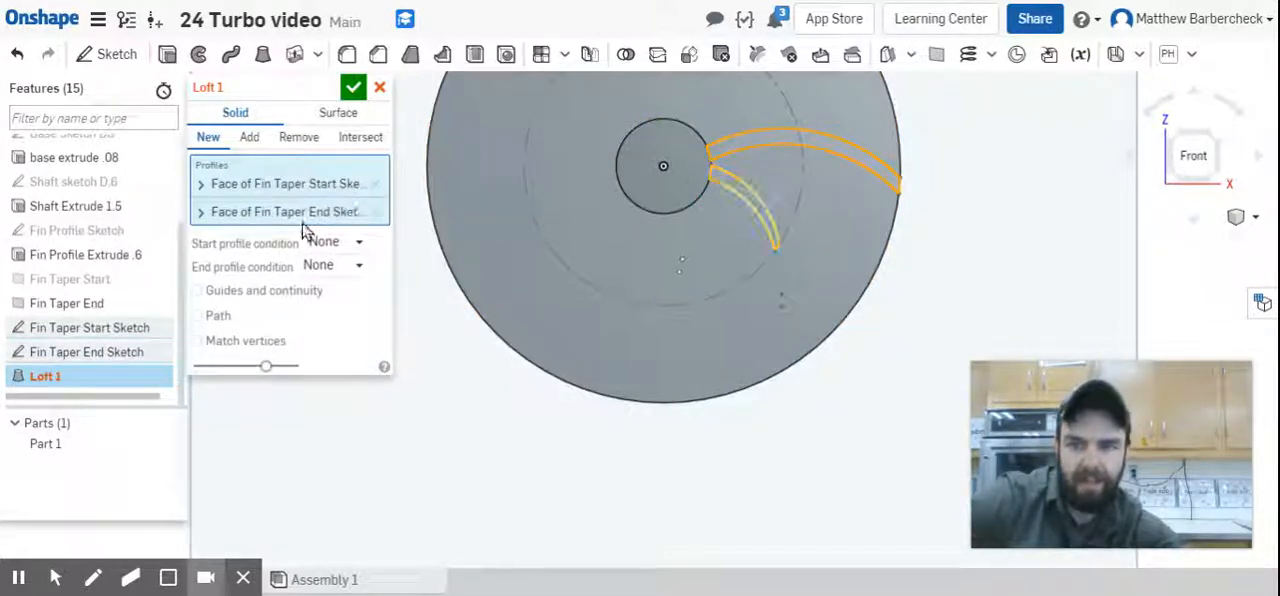
right_drag(938, 305, 862, 348)
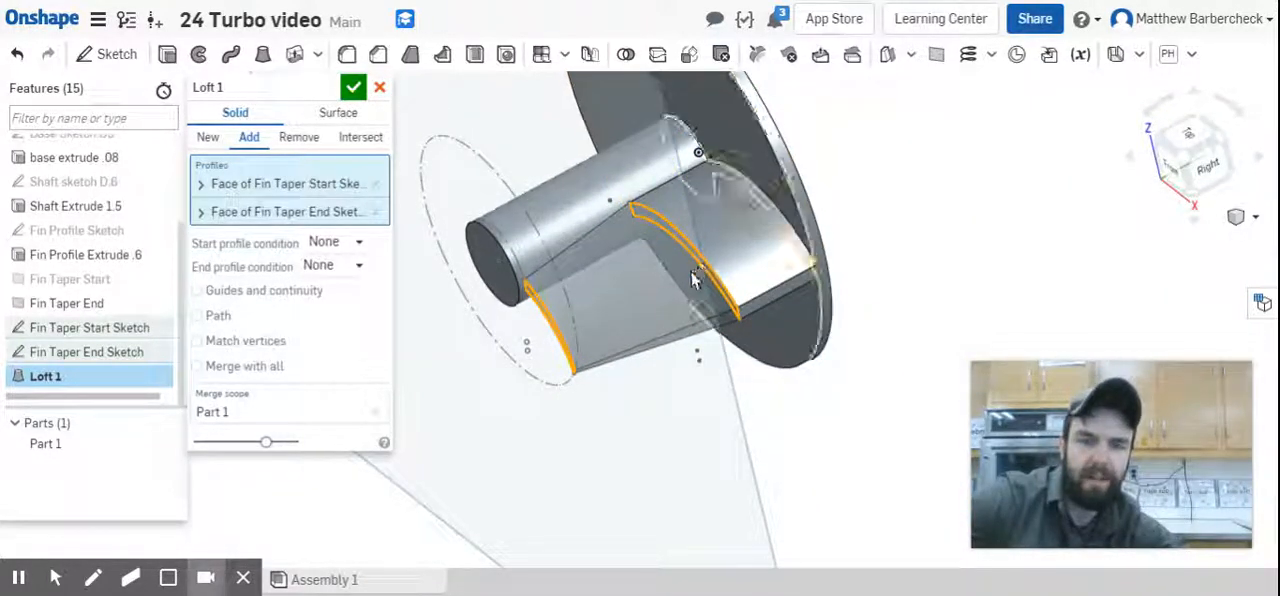
right_drag(580, 428, 567, 374)
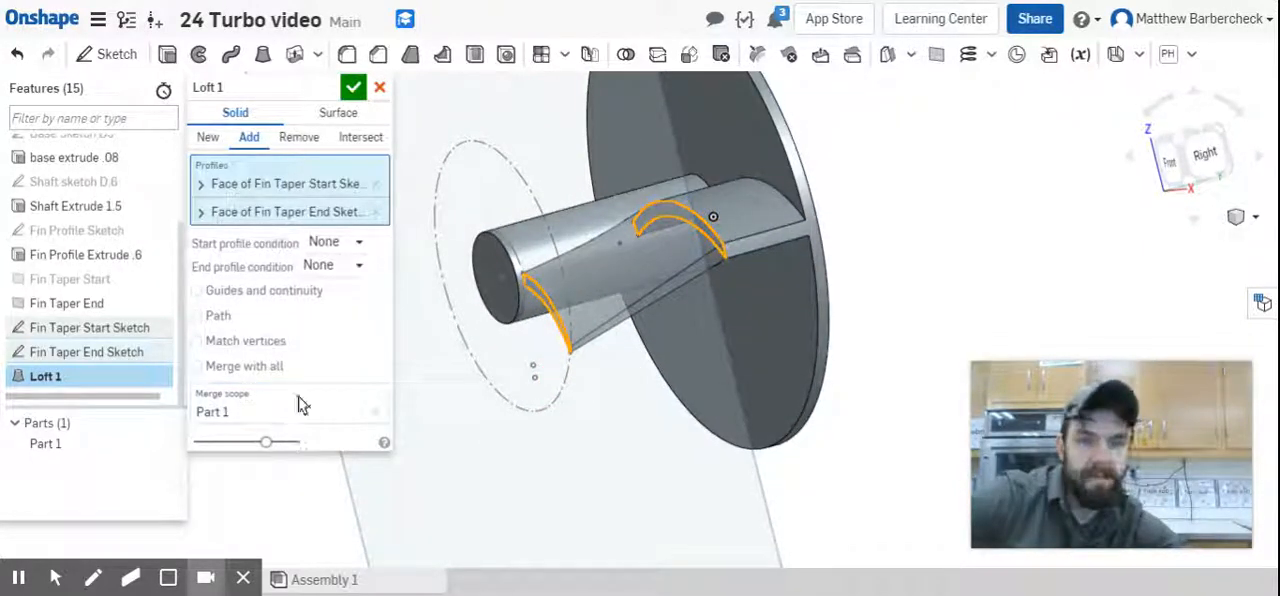
Name the loft feature "Fin Taper Loft" and accept it.
click(324, 91)
text(Fi)
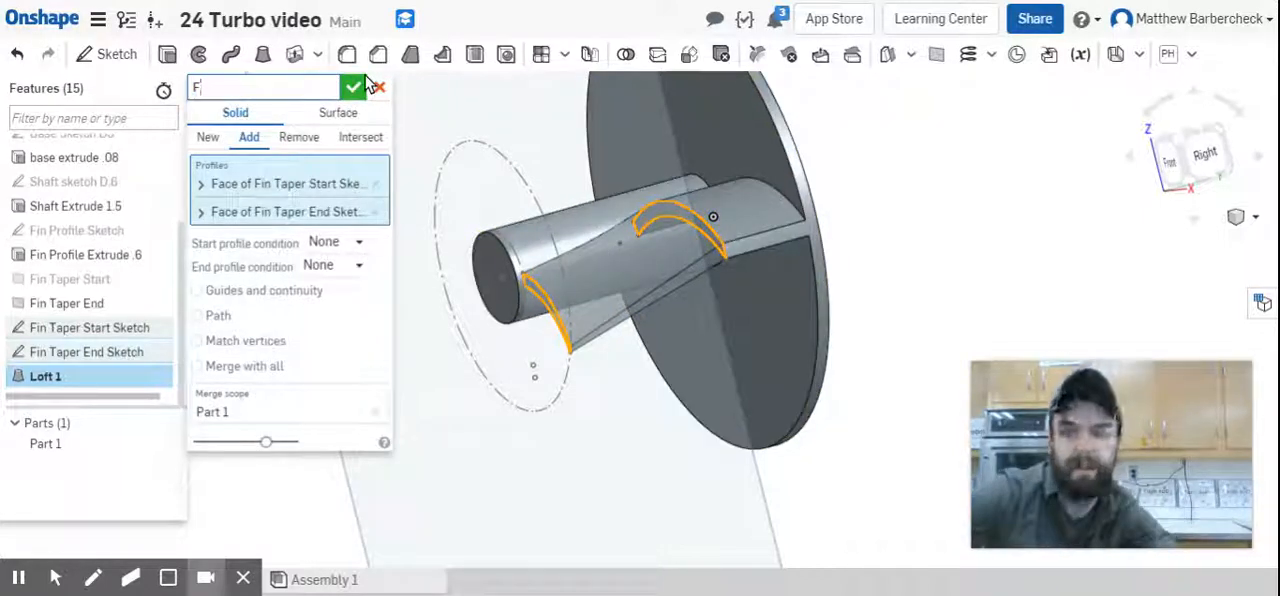
text(n Taper Loft)
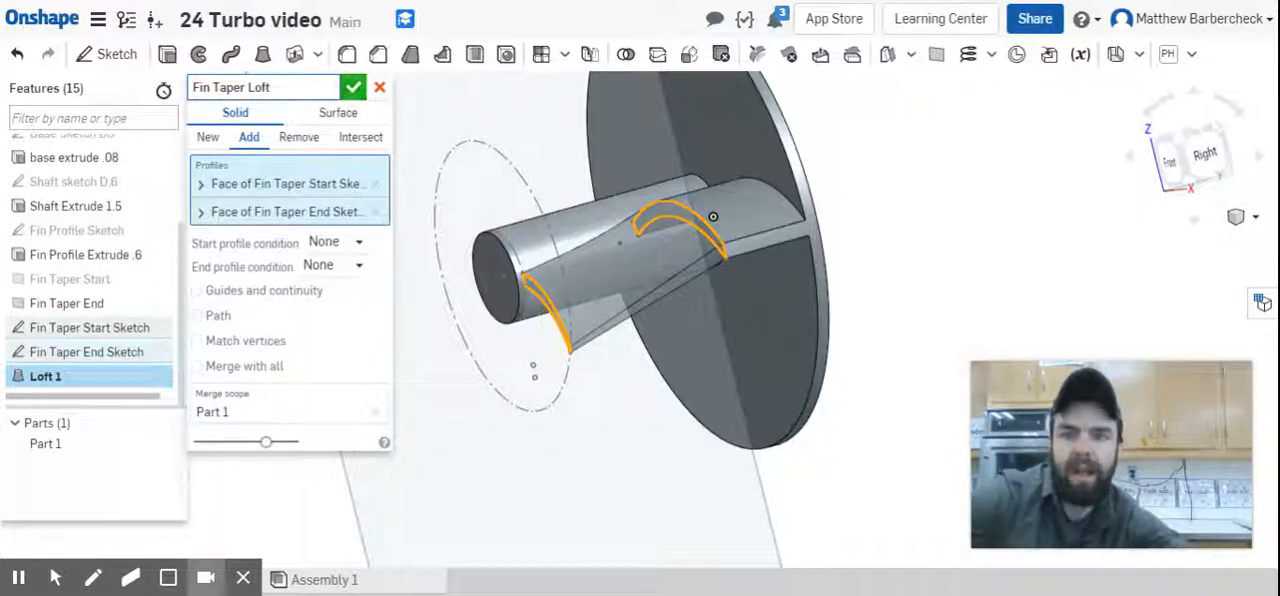
click(360, 88)
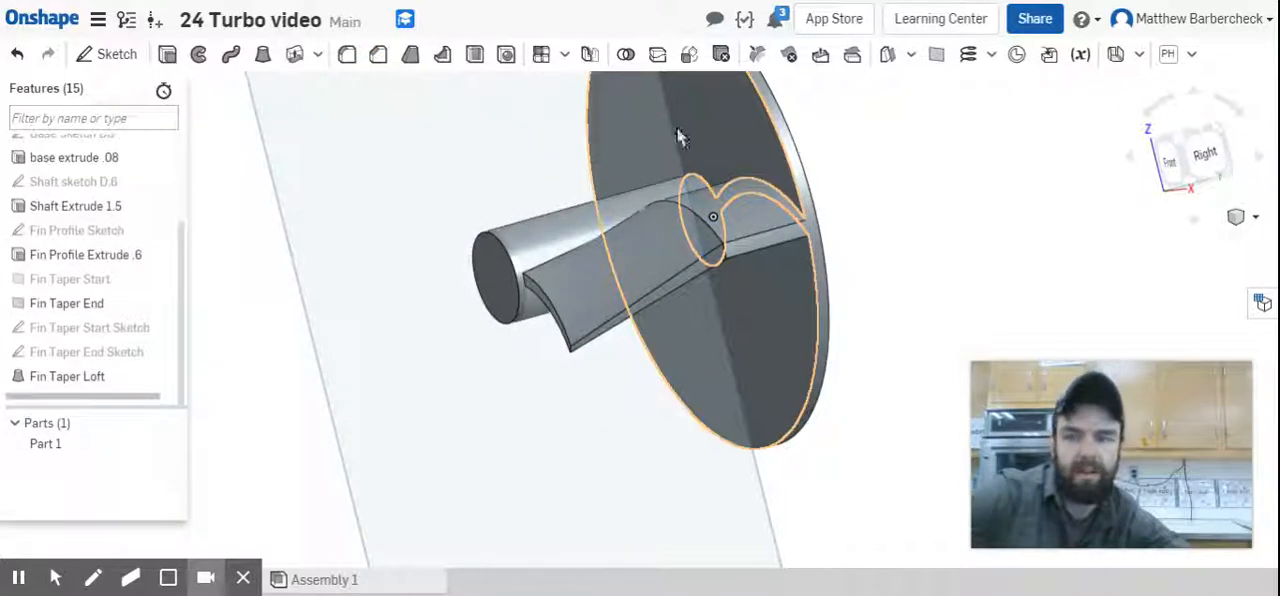
Set up a circular feature pattern of Fin Taper Loft and Fin Profile Extrude .6.
right_drag(794, 206, 855, 225)
scroll(826, 229, down, 2)
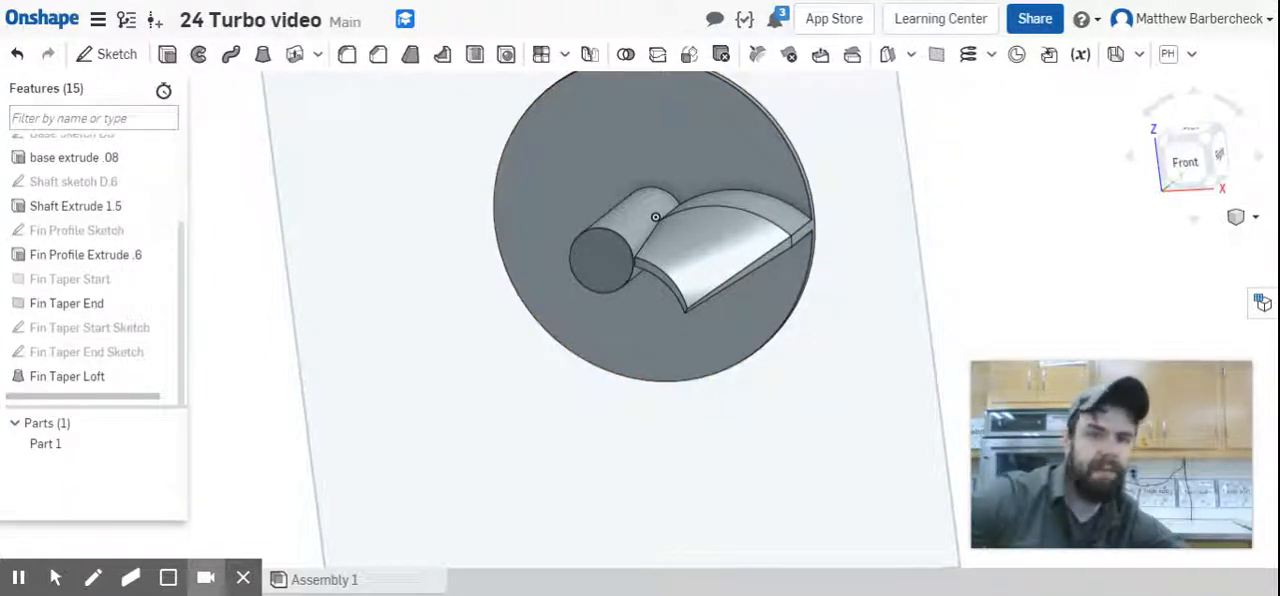
click(565, 58)
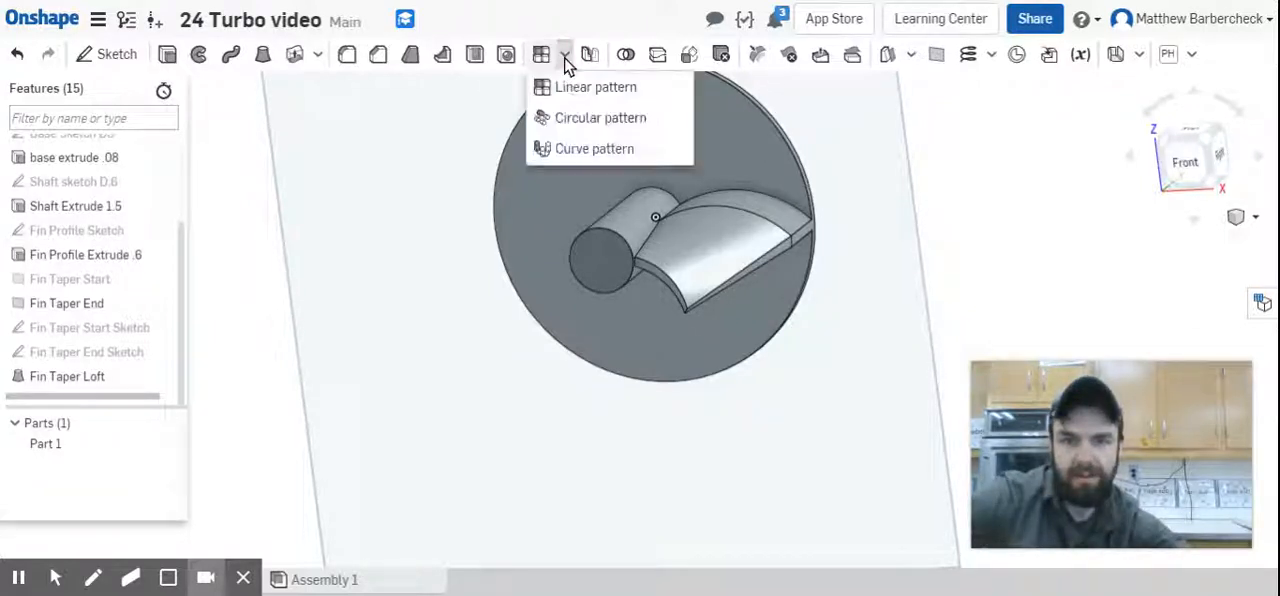
click(600, 120)
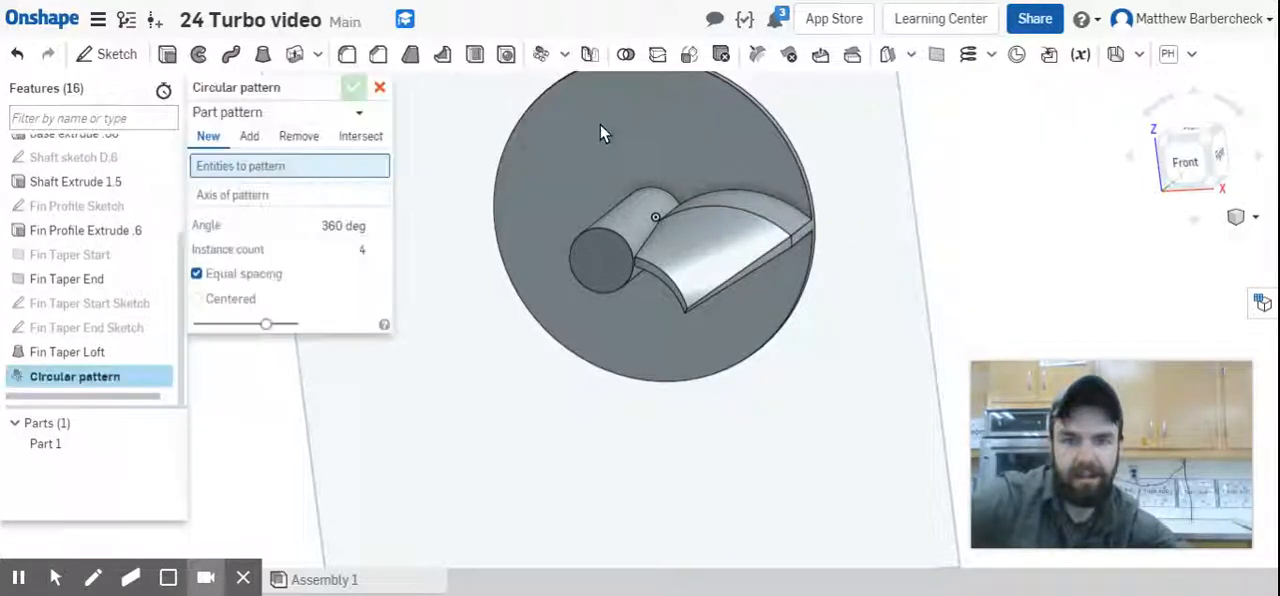
click(286, 110)
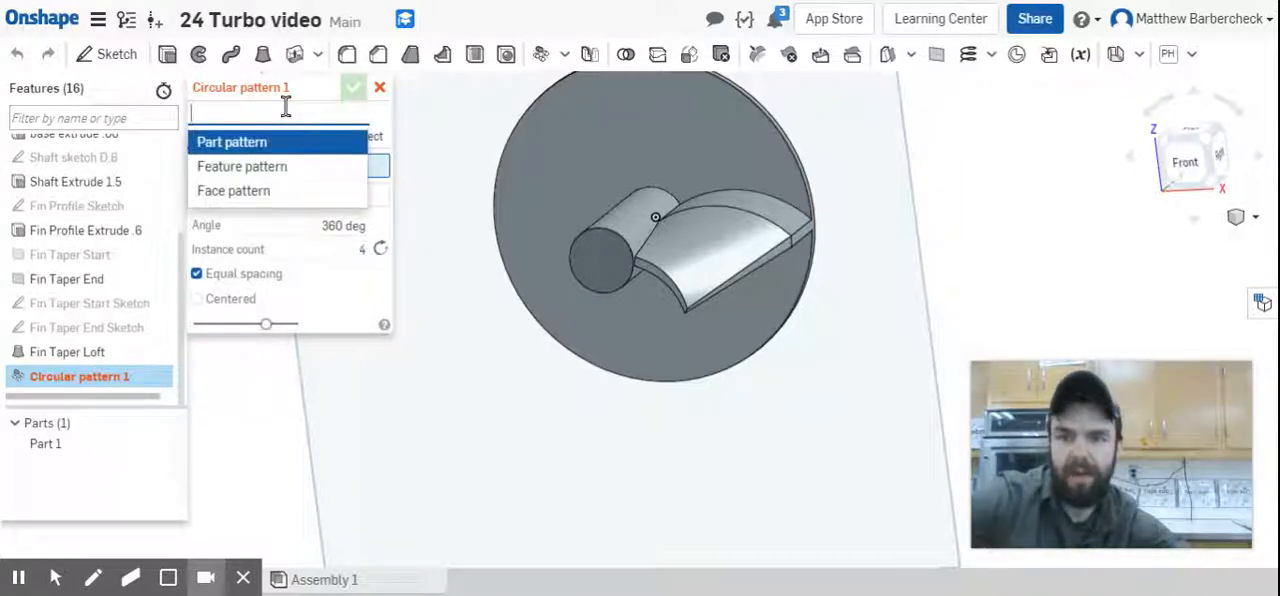
click(295, 166)
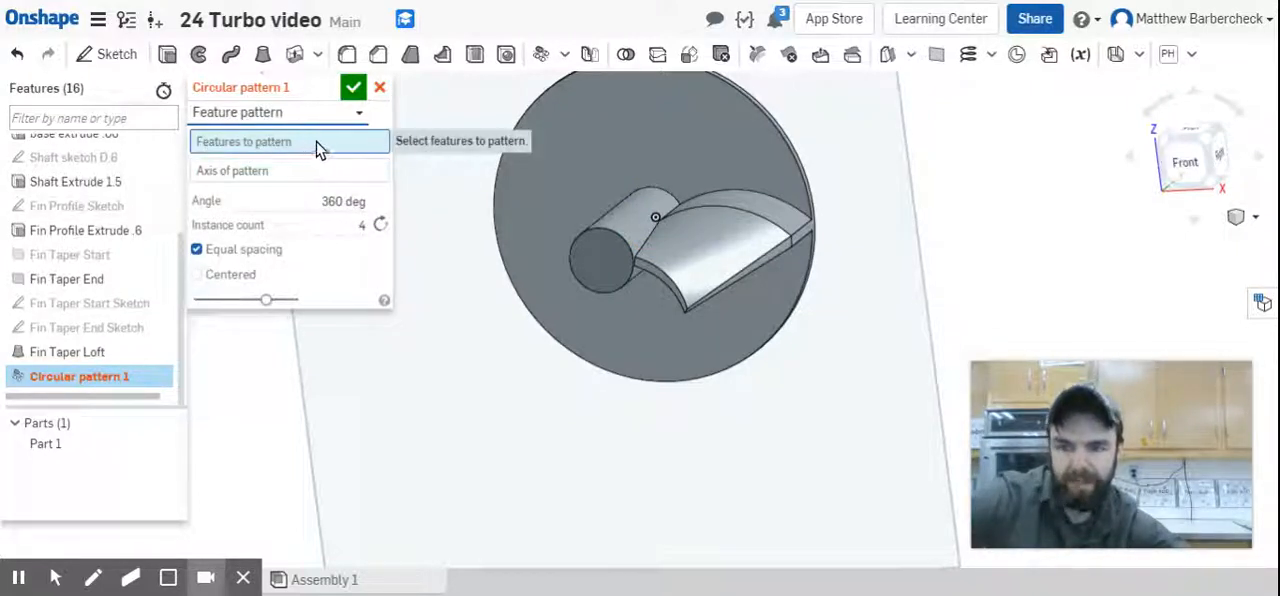
click(117, 358)
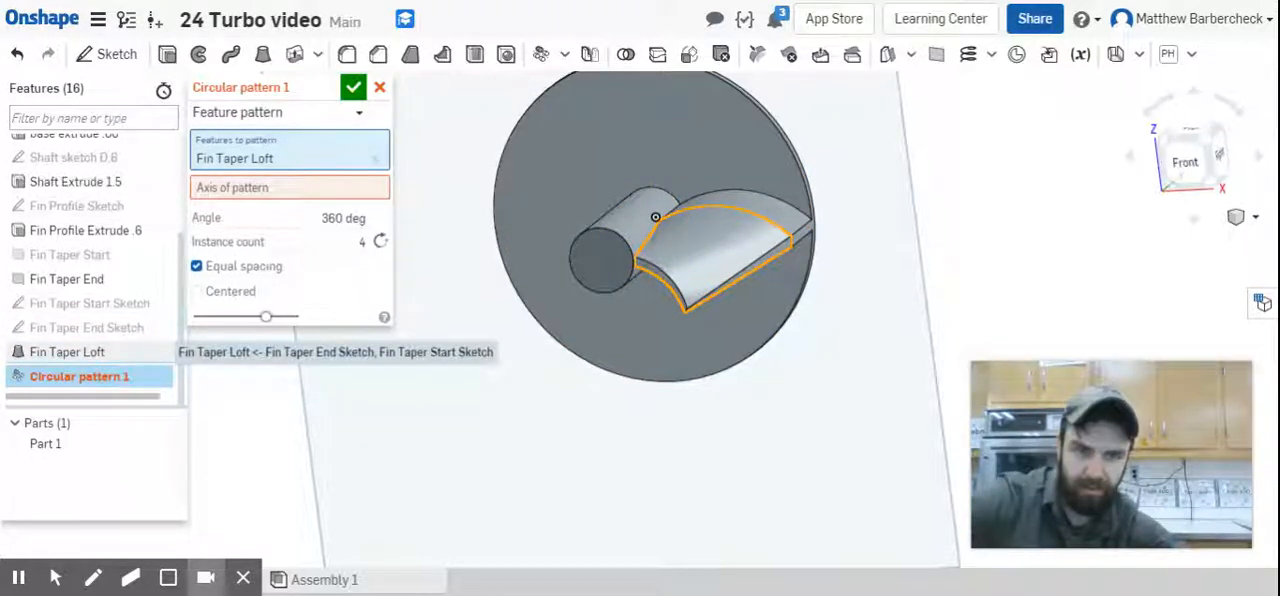
click(115, 235)
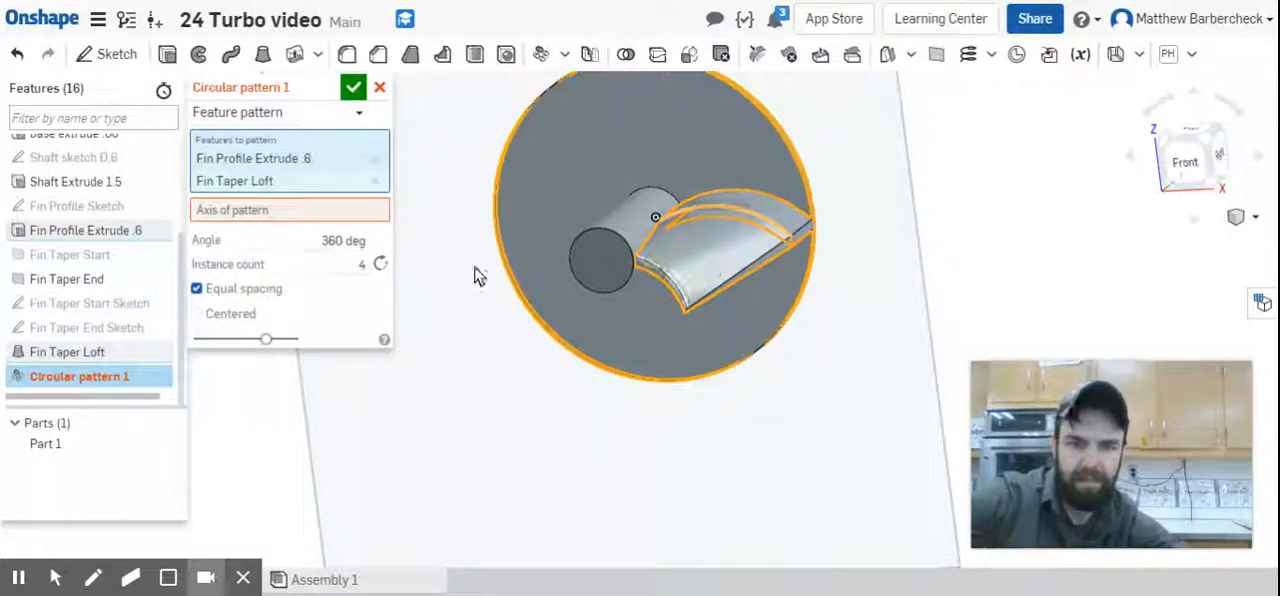
Use the base disc's circular edge as the pattern axis and set the instance count to 8.
click(334, 217)
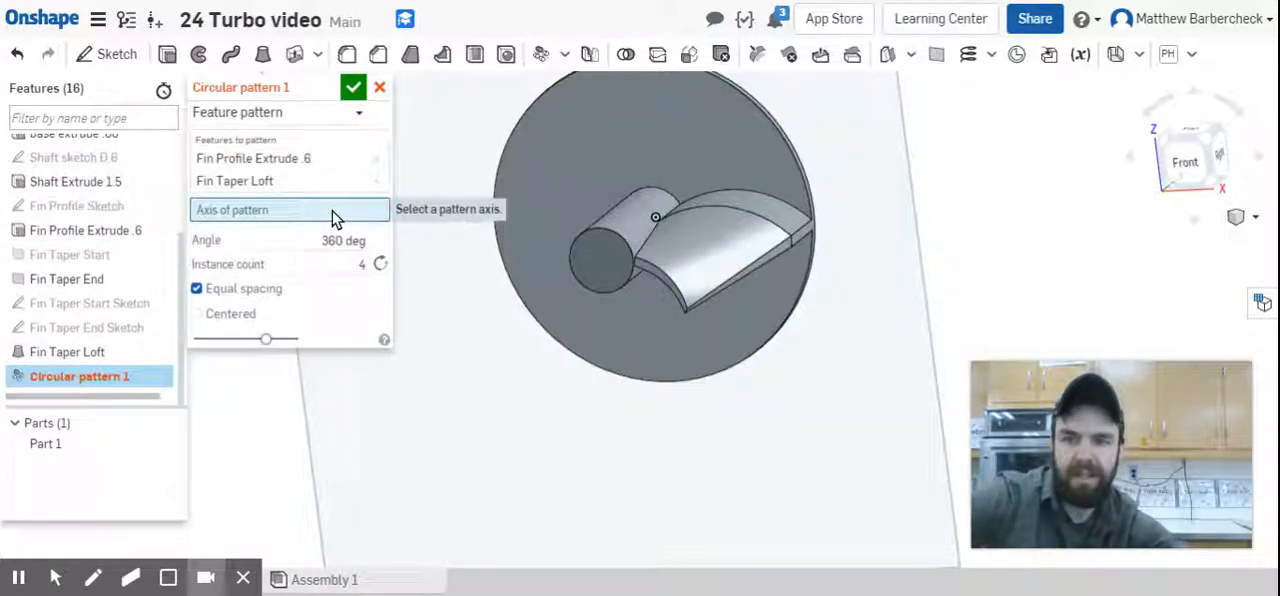
click(585, 366)
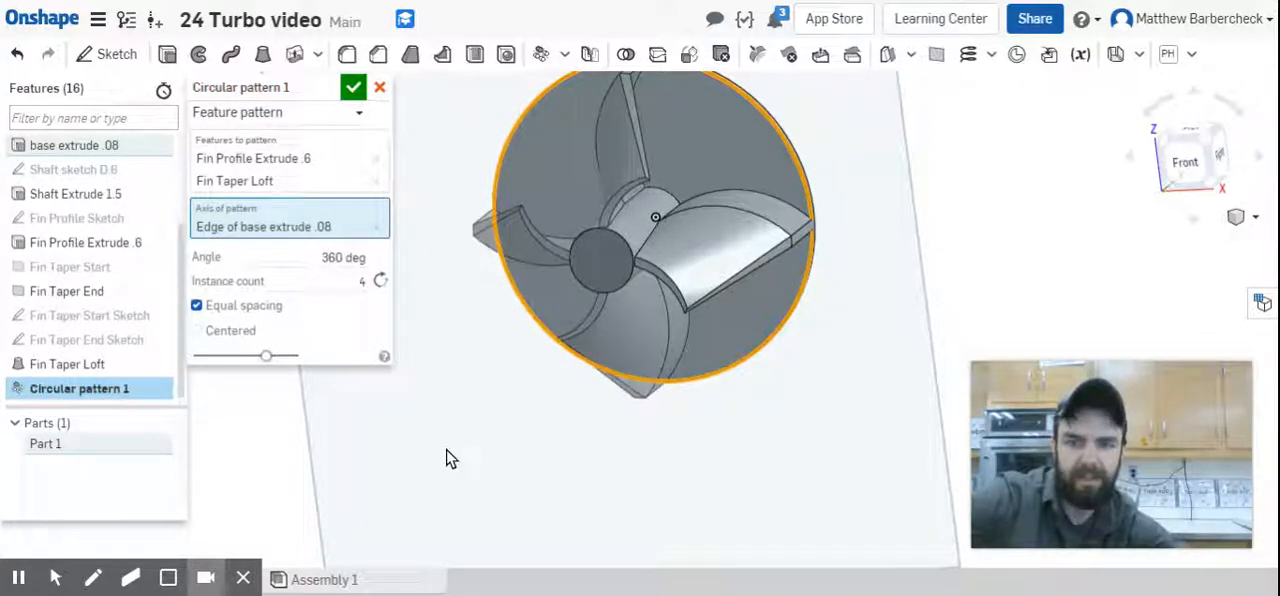
click(361, 281)
text(8)
click(332, 284)
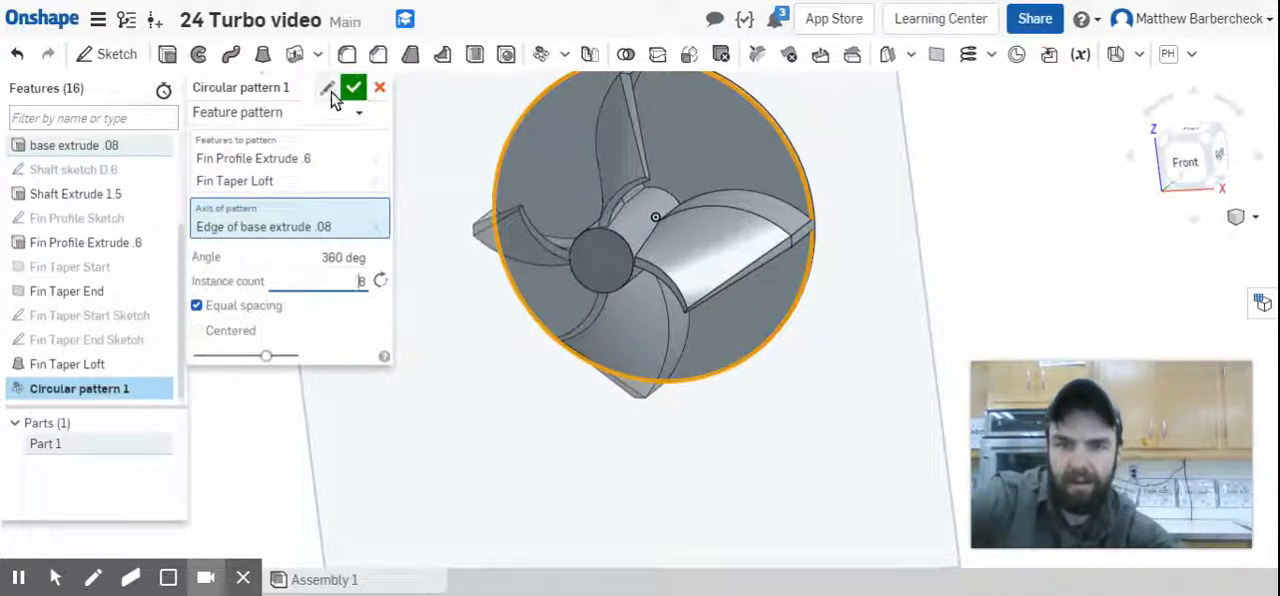
Name the pattern feature "Fins Circular Patter x8" and accept it.
click(327, 89)
text(Fins)
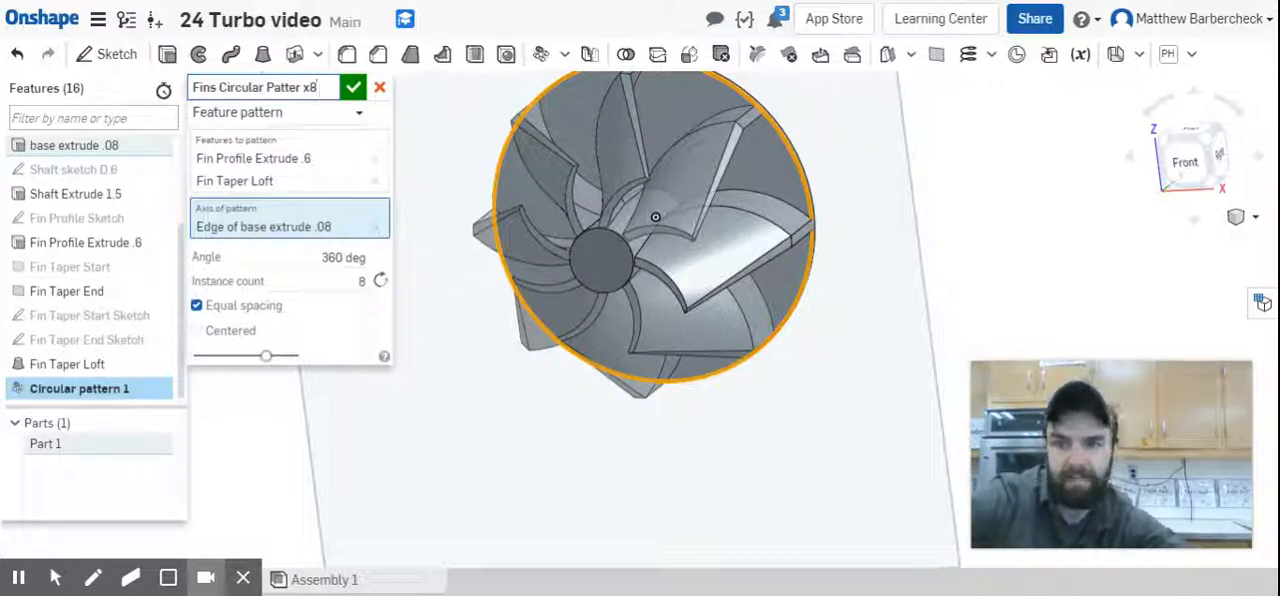
click(352, 90)
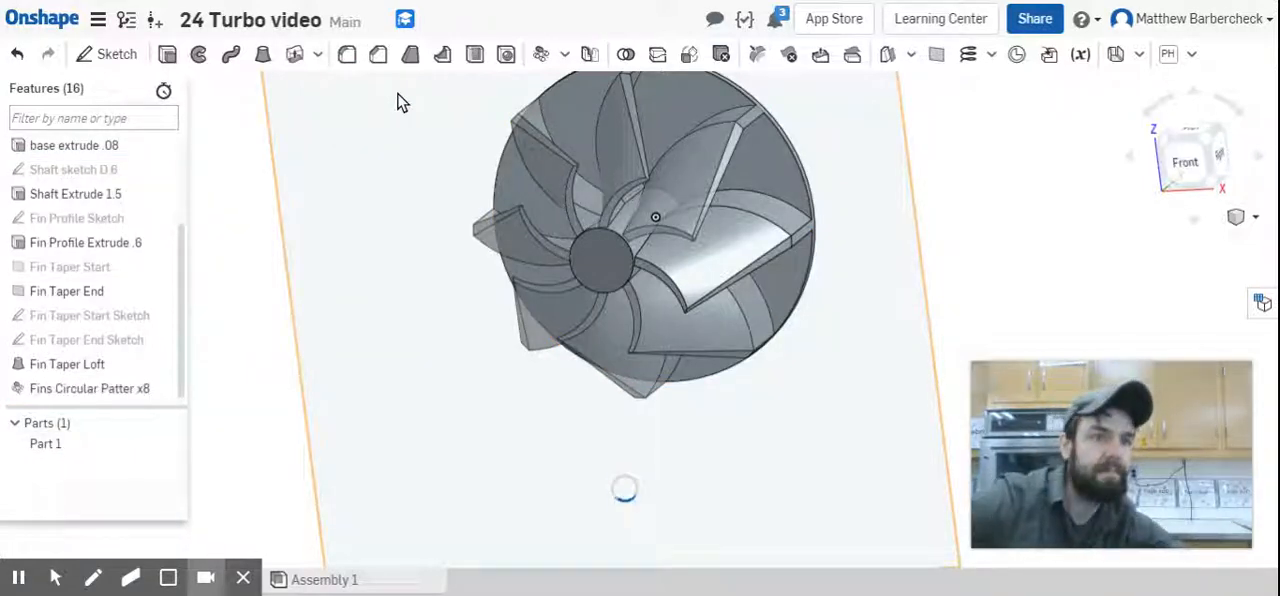
right_drag(420, 312, 447, 478)
right_drag(477, 371, 623, 257)
right_drag(529, 259, 535, 250)
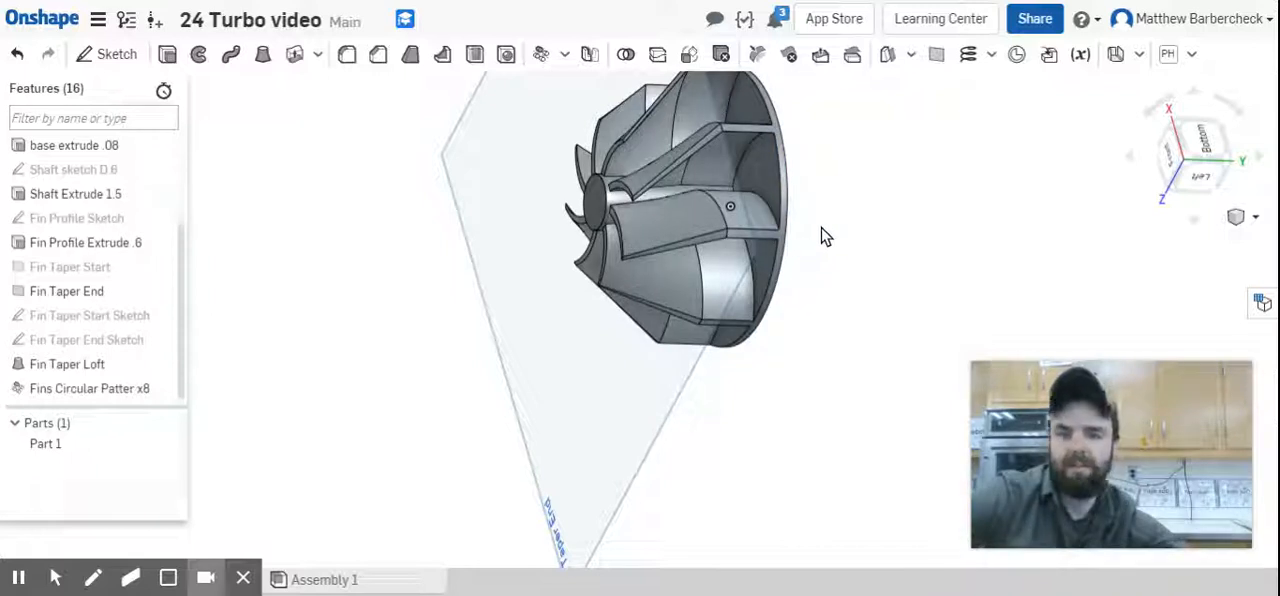
middle_drag(816, 238, 730, 352)
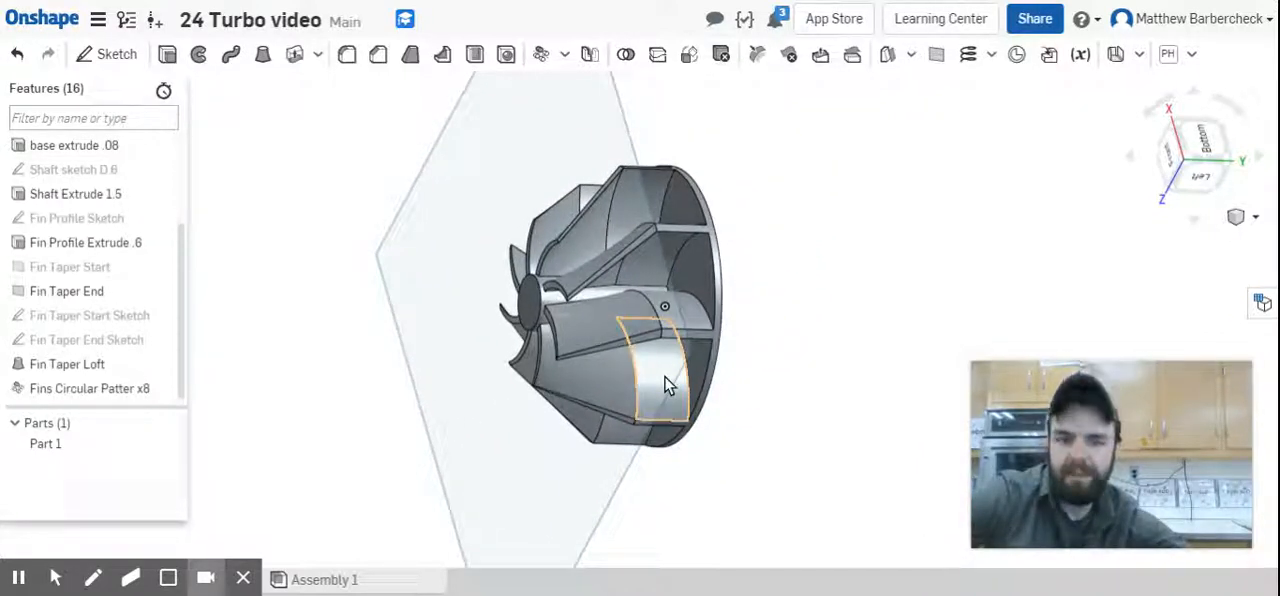